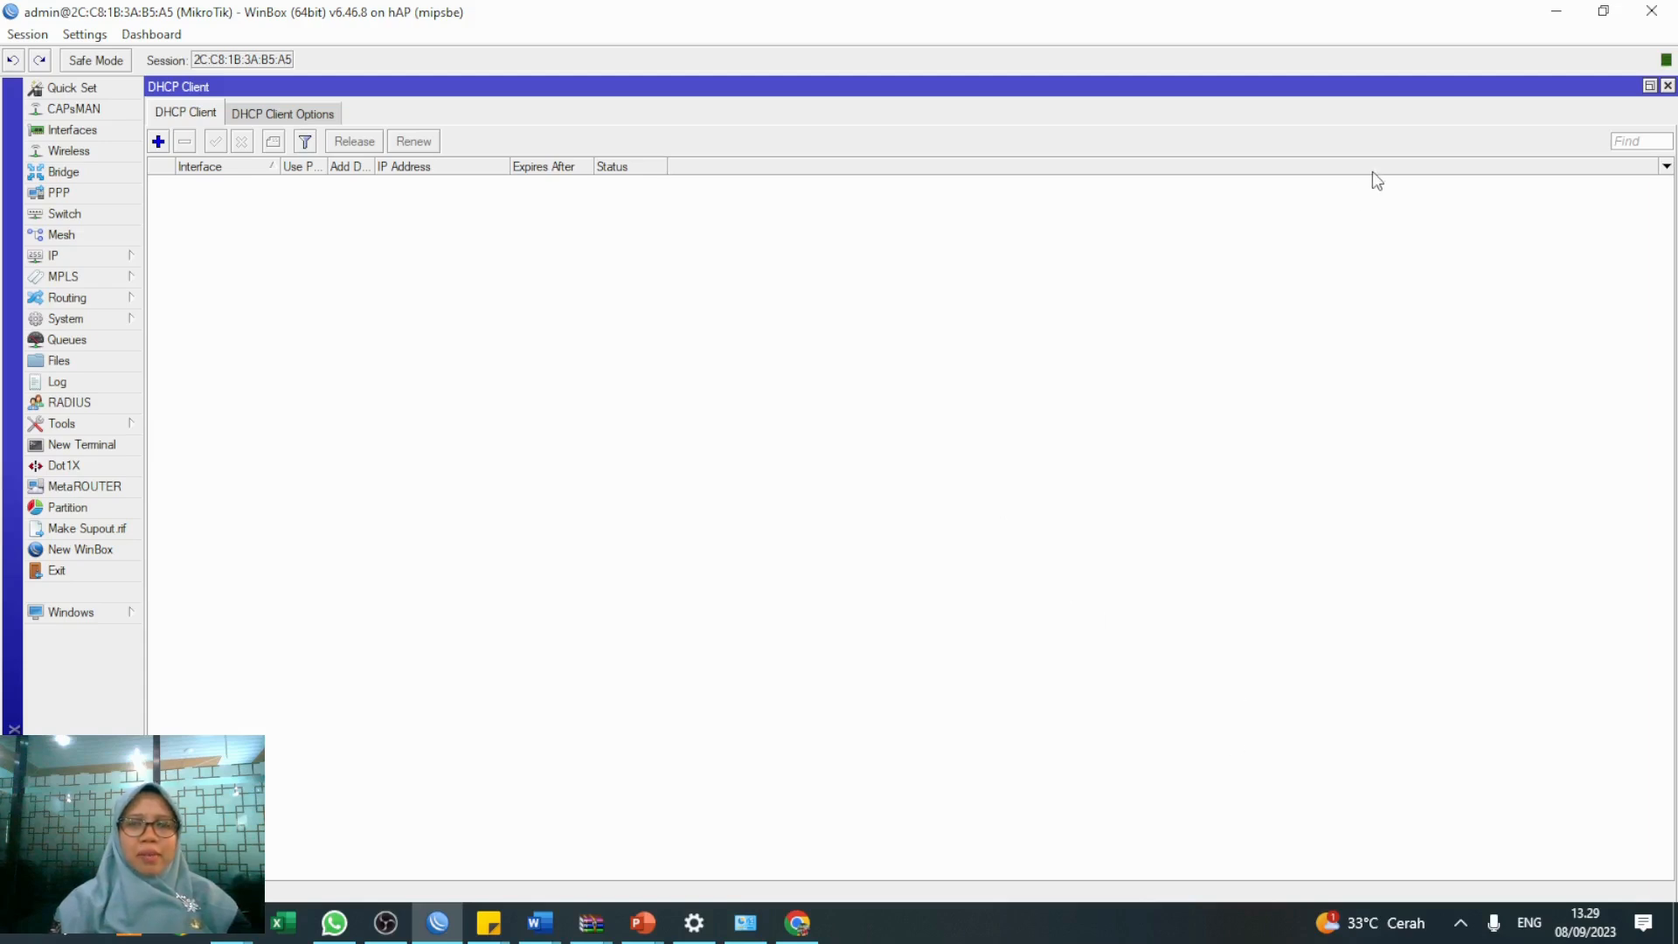
Close the current router session, relaunch WinBox and connect to the MikroTik router discovered among the neighbors
{"action": "left_click", "coordinate": [1651, 12]}
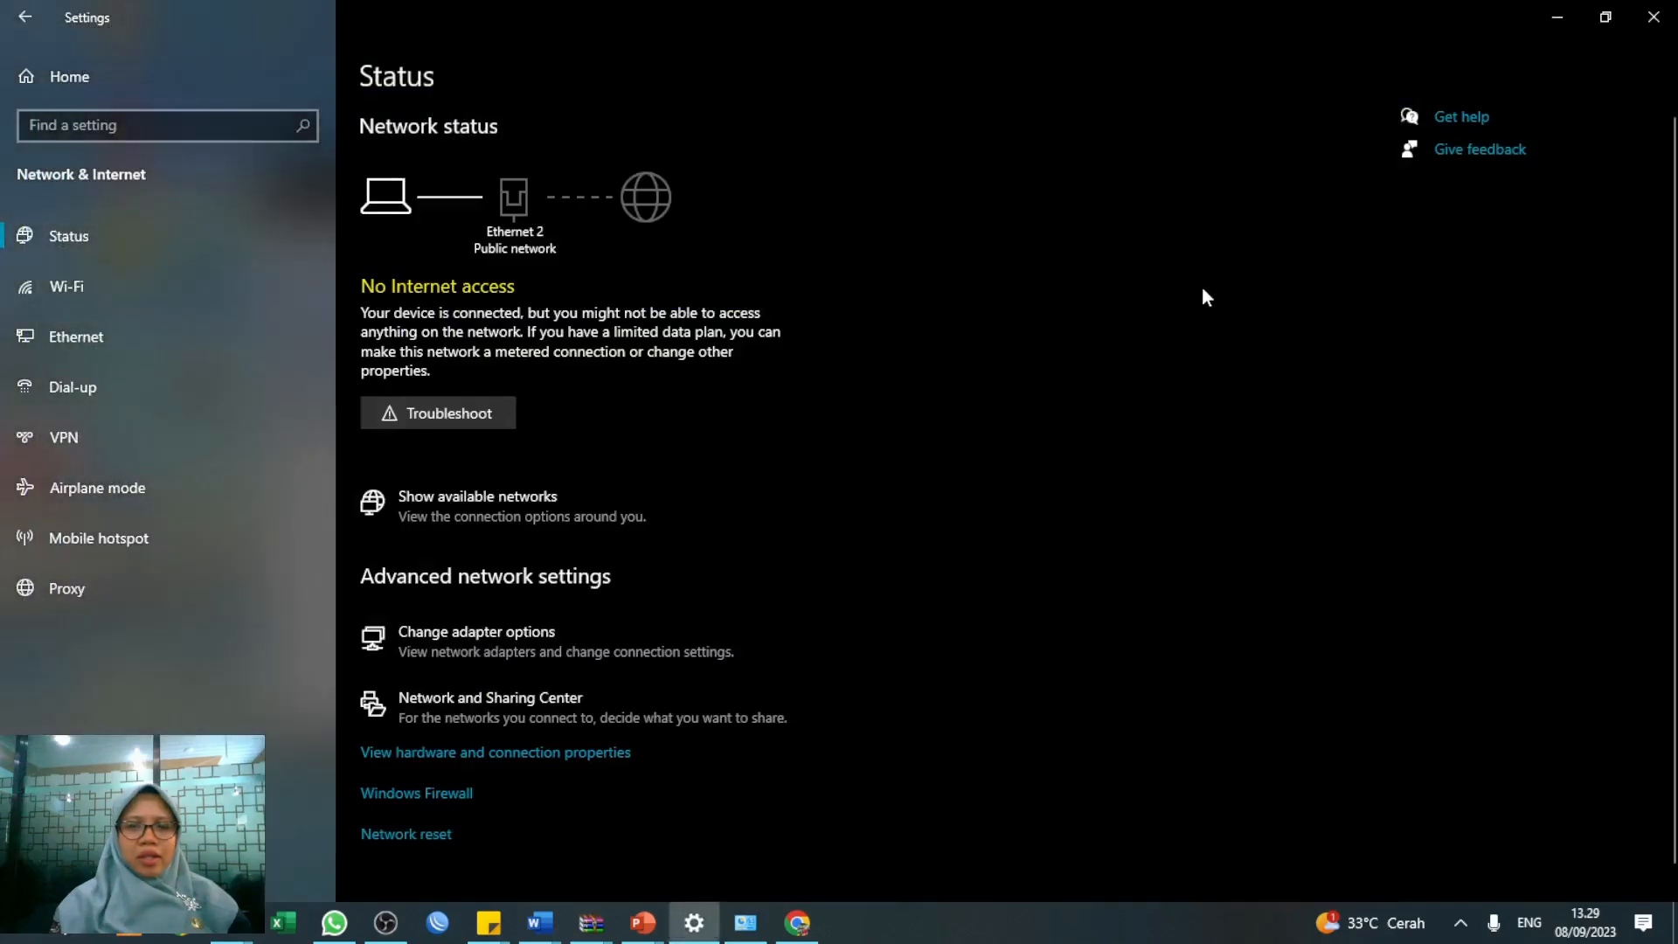
{"action": "left_click", "coordinate": [446, 928]}
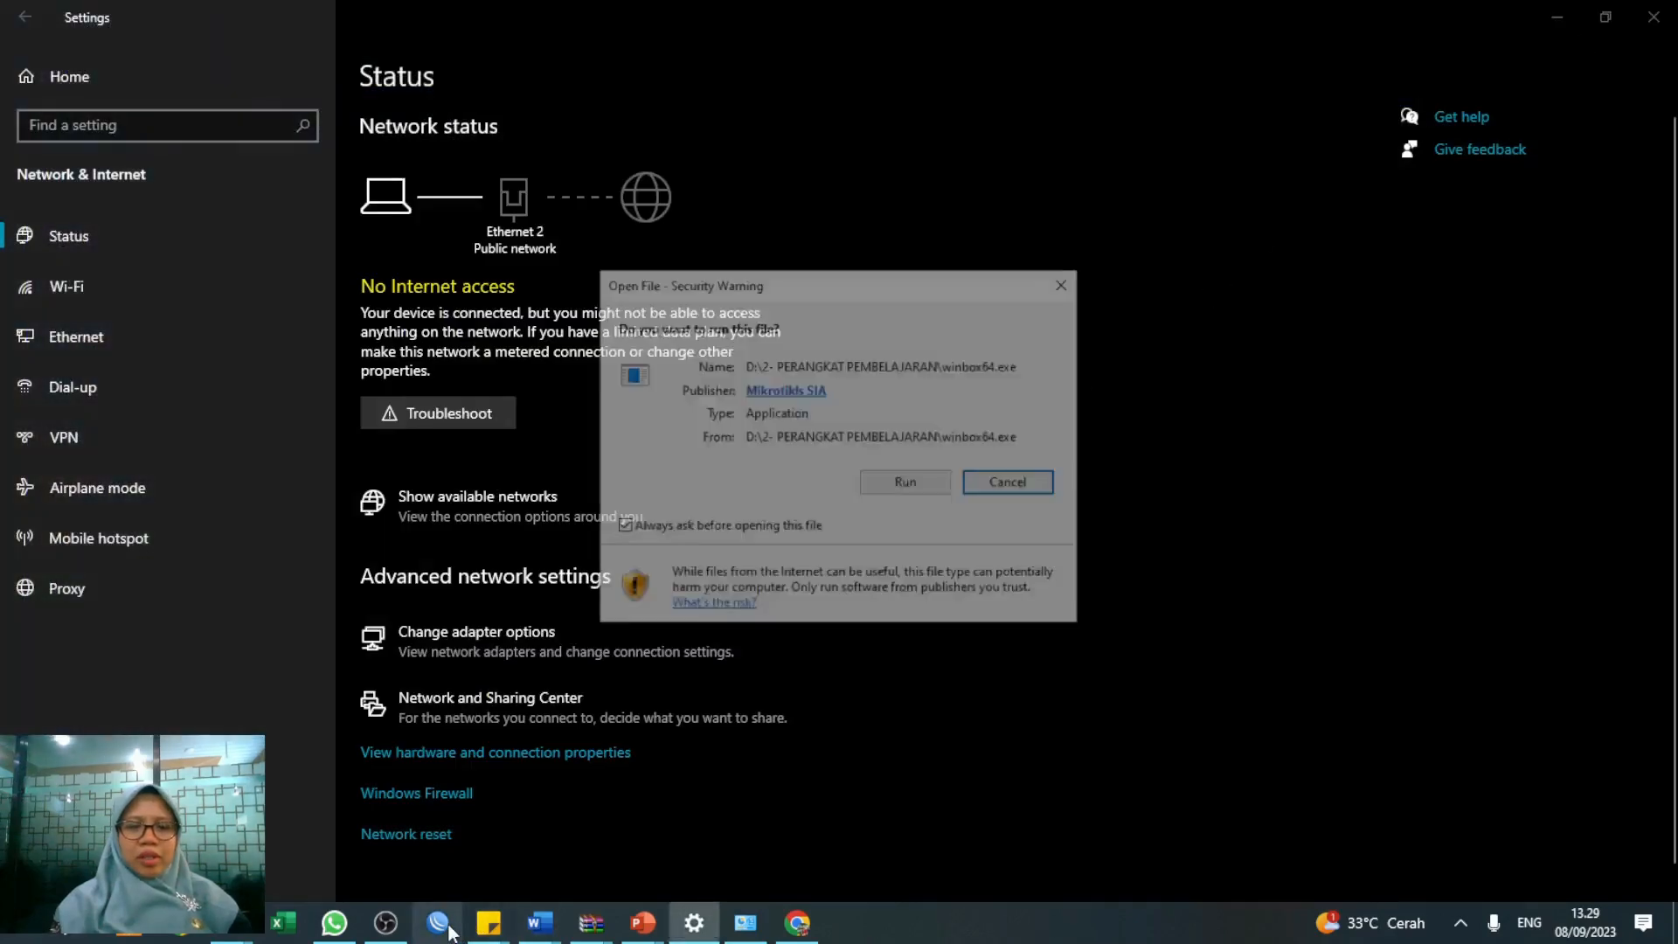
{"action": "left_click", "coordinate": [945, 479]}
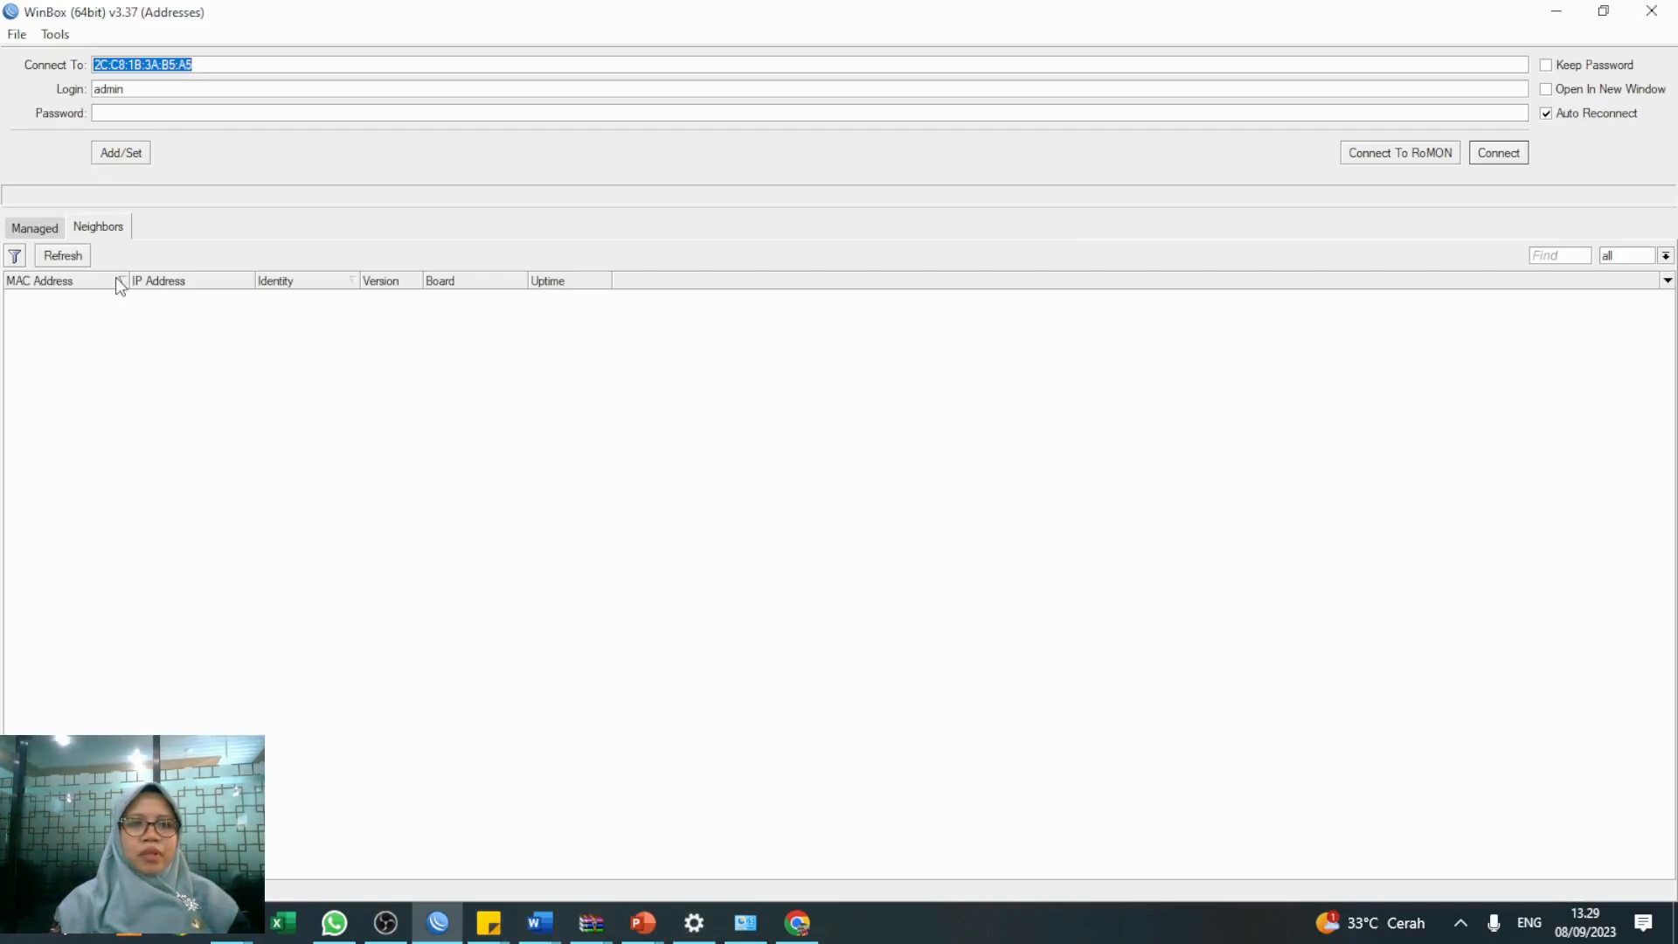
{"action": "left_click", "coordinate": [94, 300]}
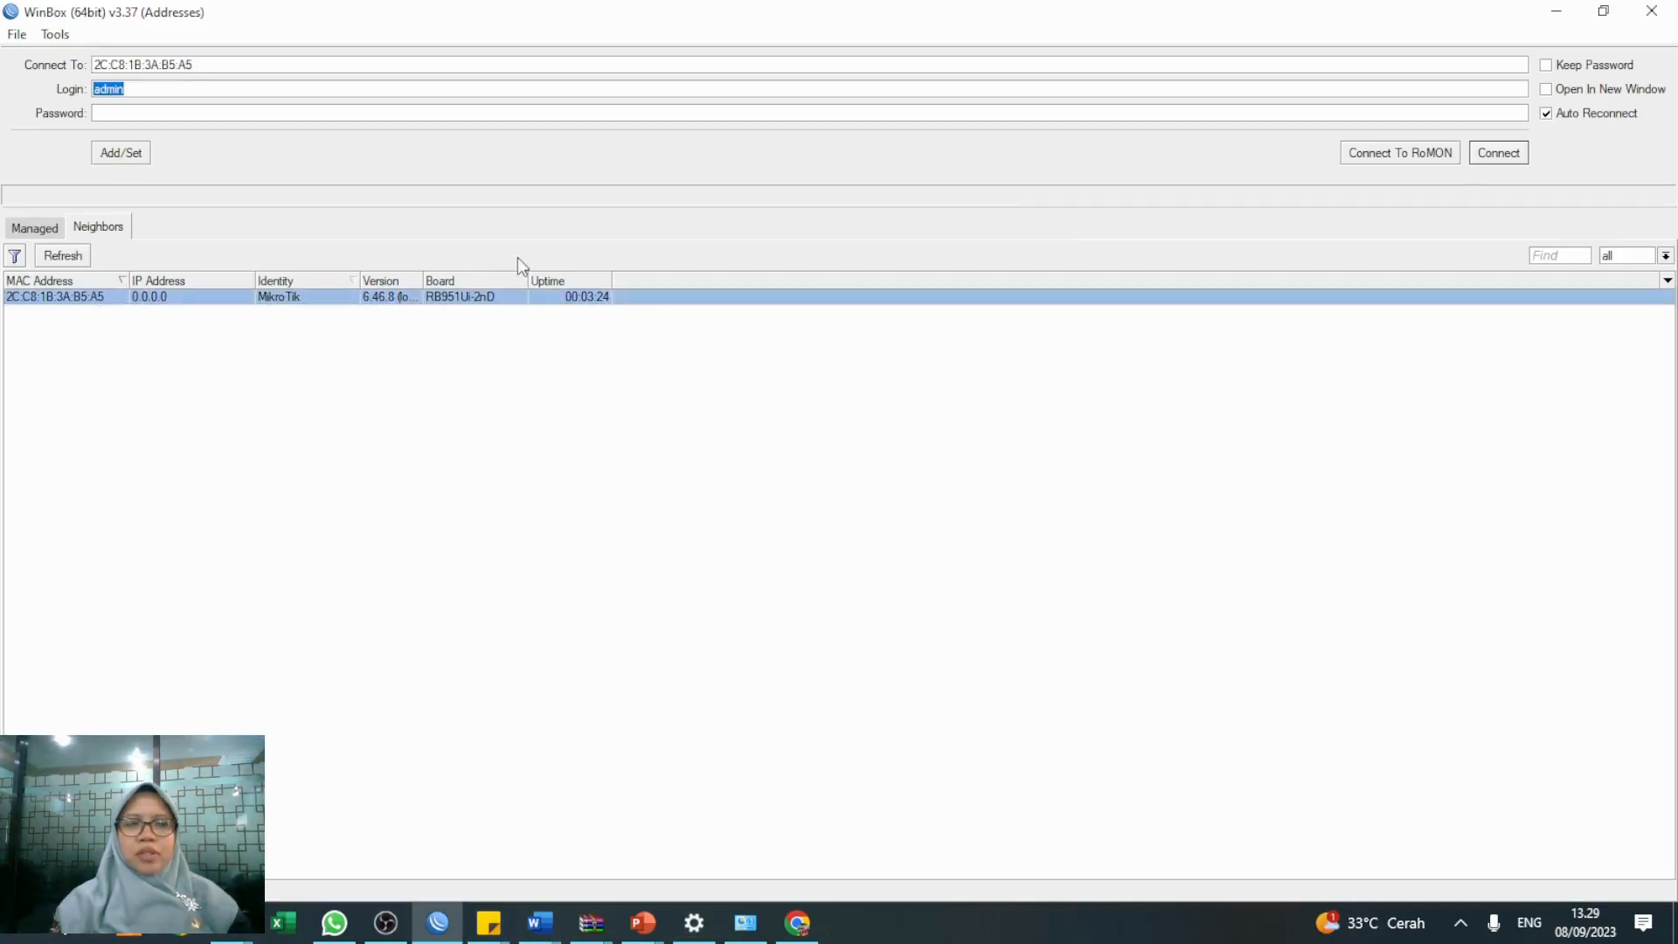
{"action": "left_click", "coordinate": [1495, 155]}
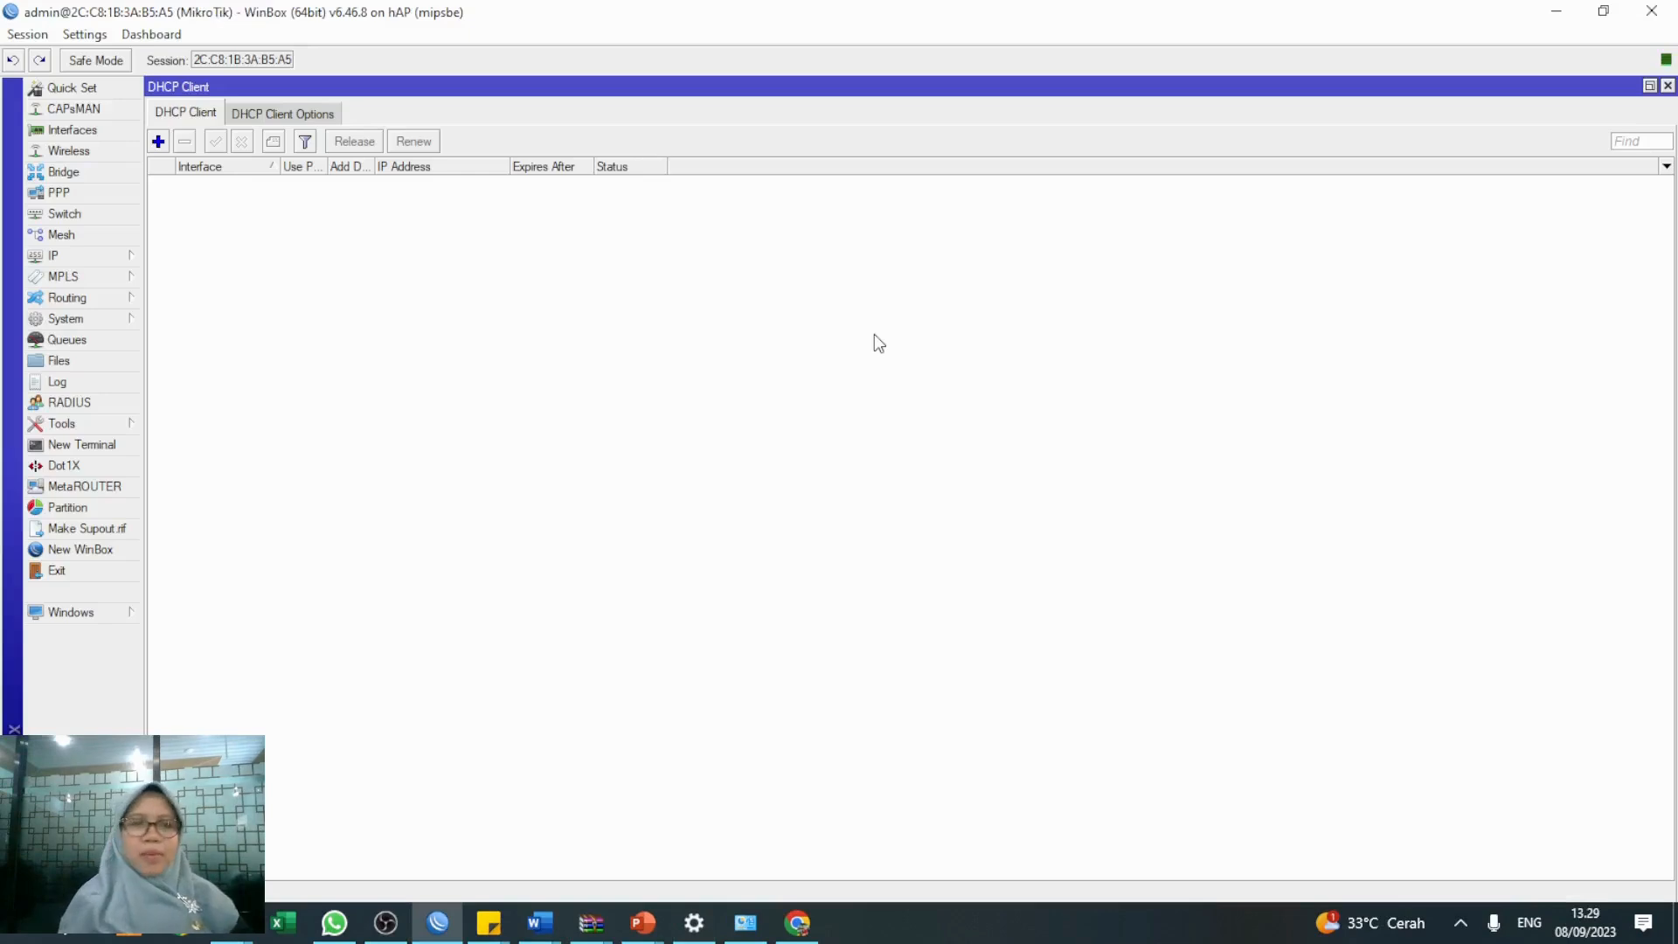
Add a DHCP client on interface ether1, keeping peer DNS, peer NTP and the default route enabled
{"action": "left_click", "coordinate": [126, 259]}
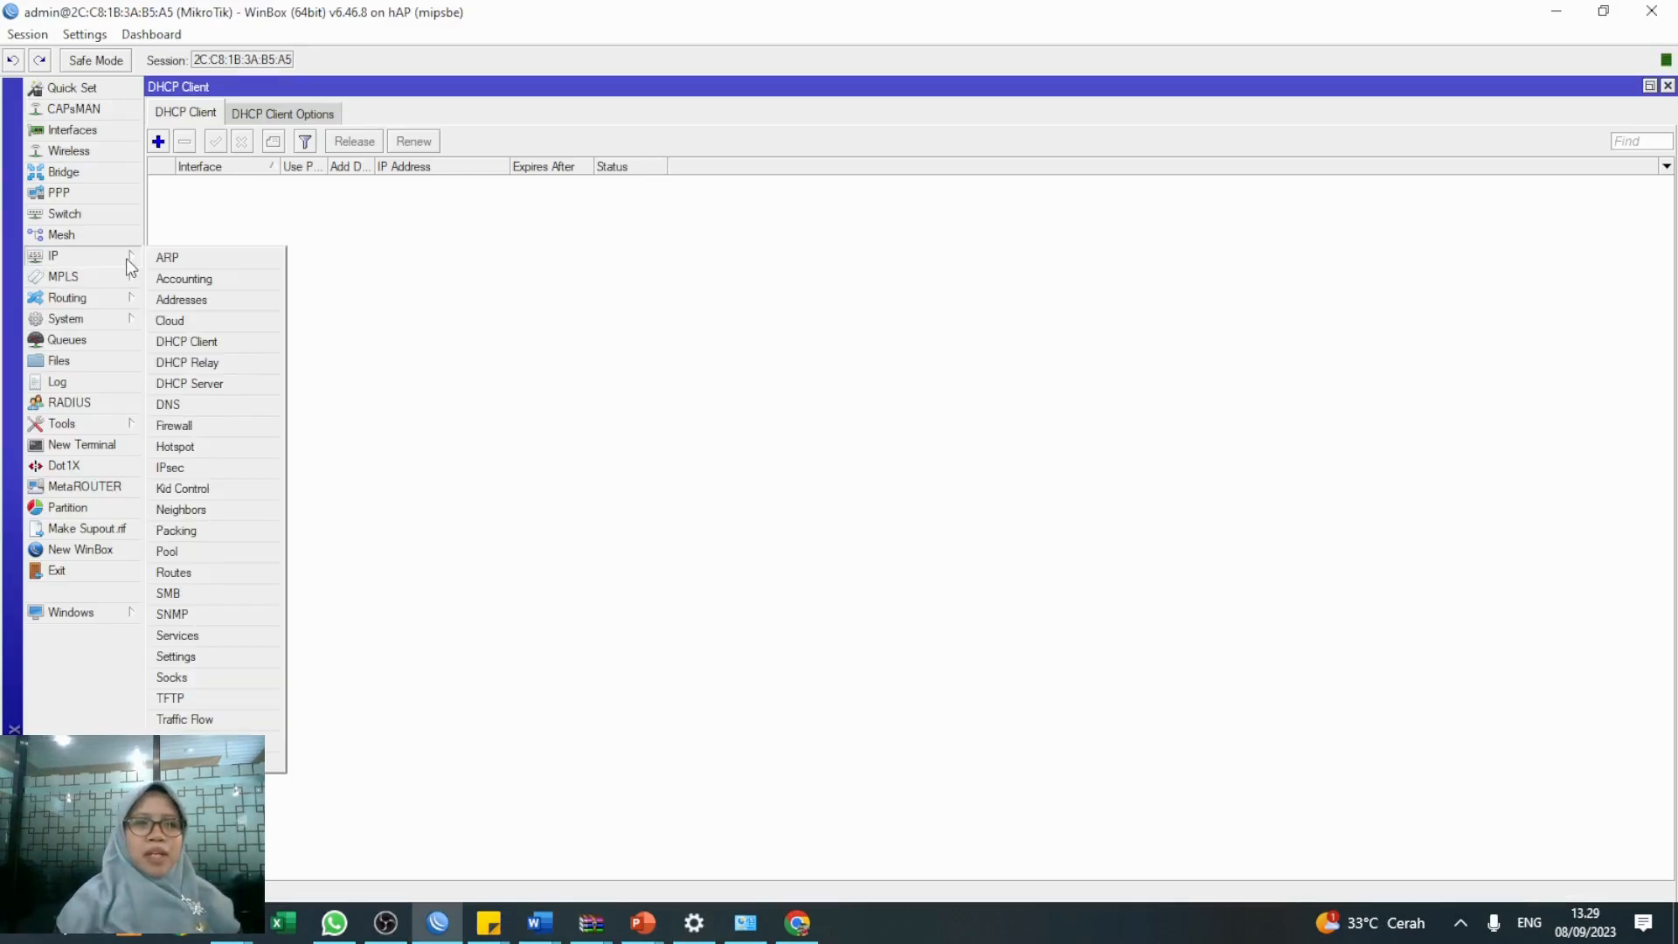
{"action": "left_click", "coordinate": [193, 346]}
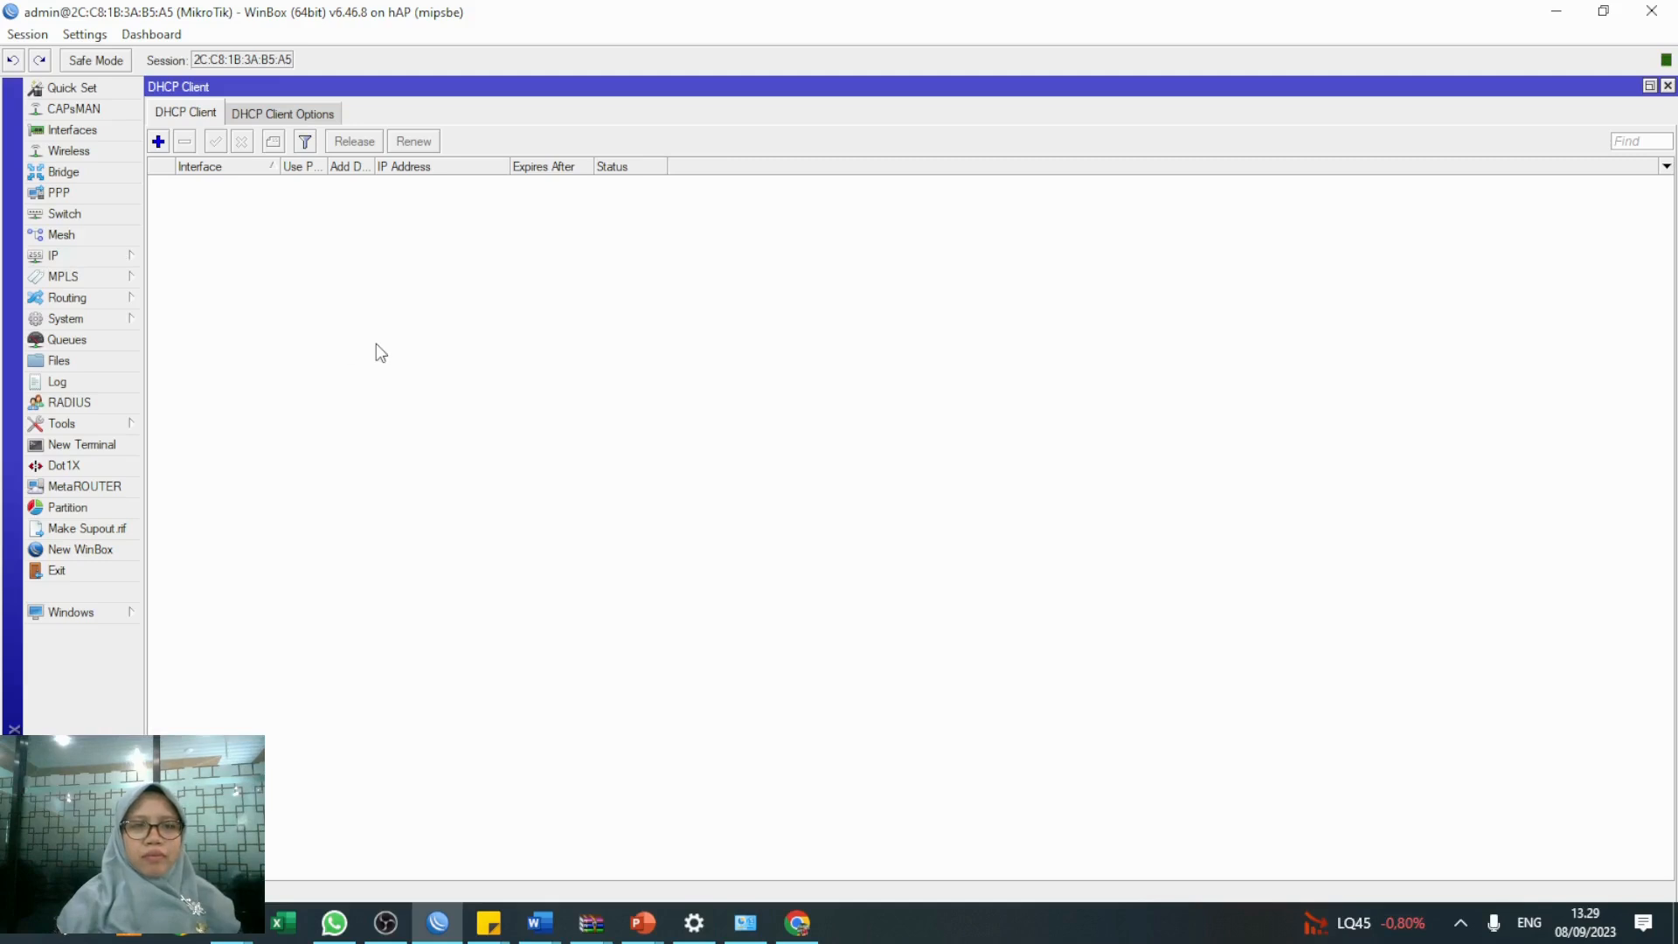
{"action": "left_click", "coordinate": [166, 144]}
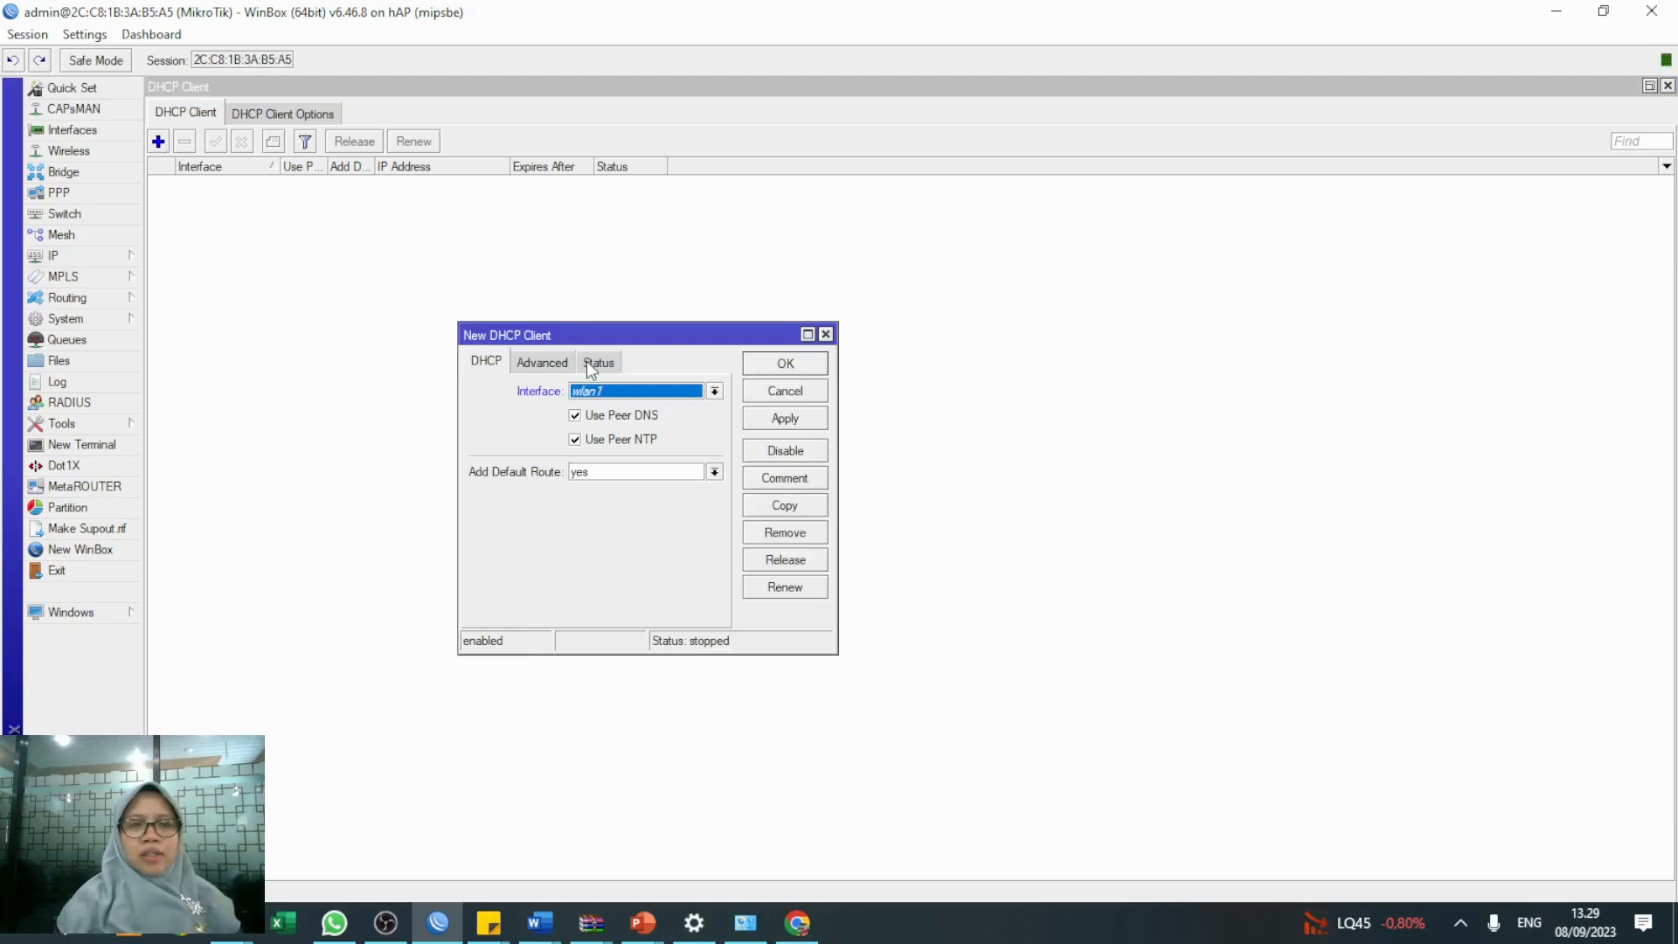
{"action": "left_click", "coordinate": [634, 393]}
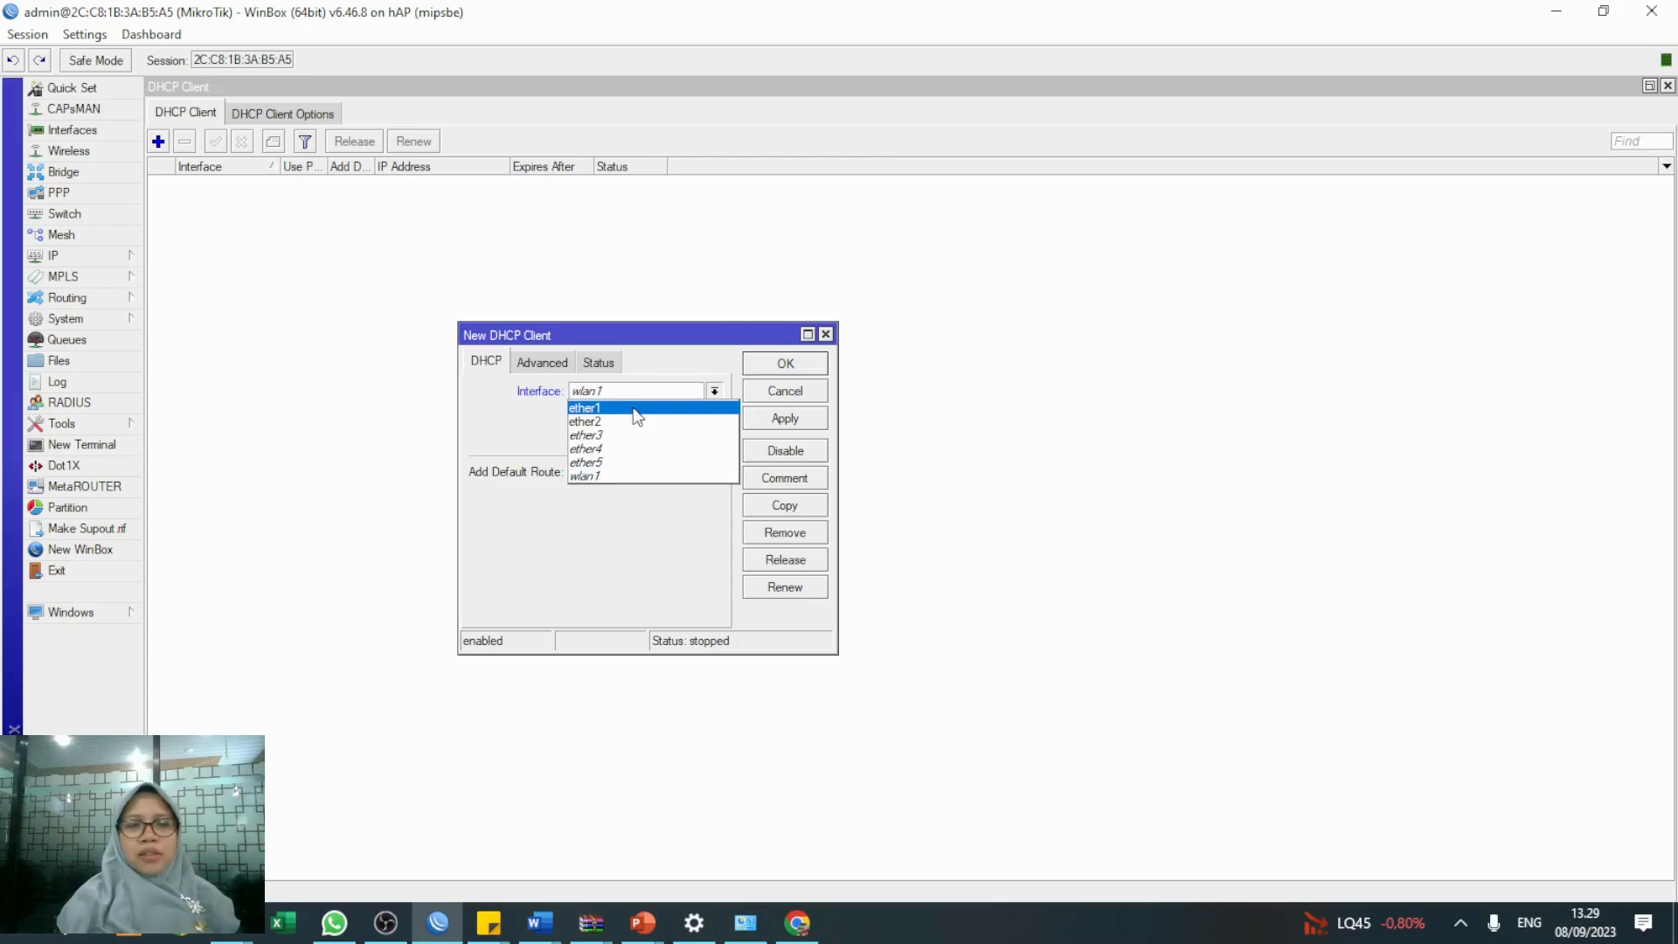
{"action": "left_click", "coordinate": [633, 409]}
{"action": "left_click", "coordinate": [769, 419]}
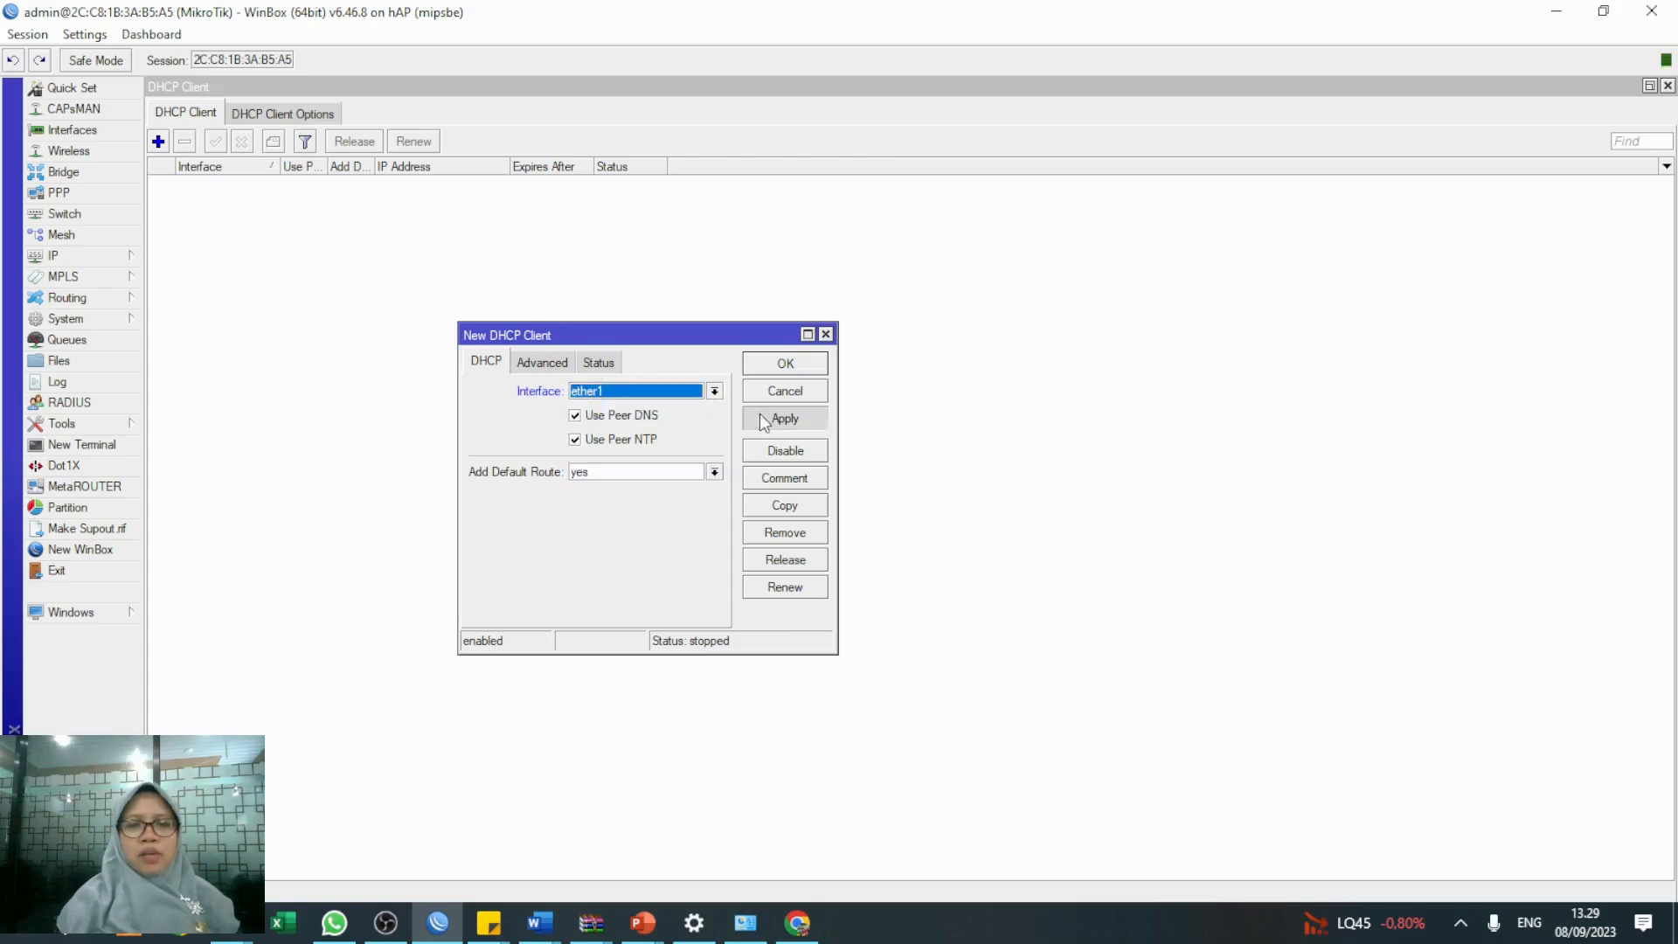
{"action": "left_click", "coordinate": [764, 367]}
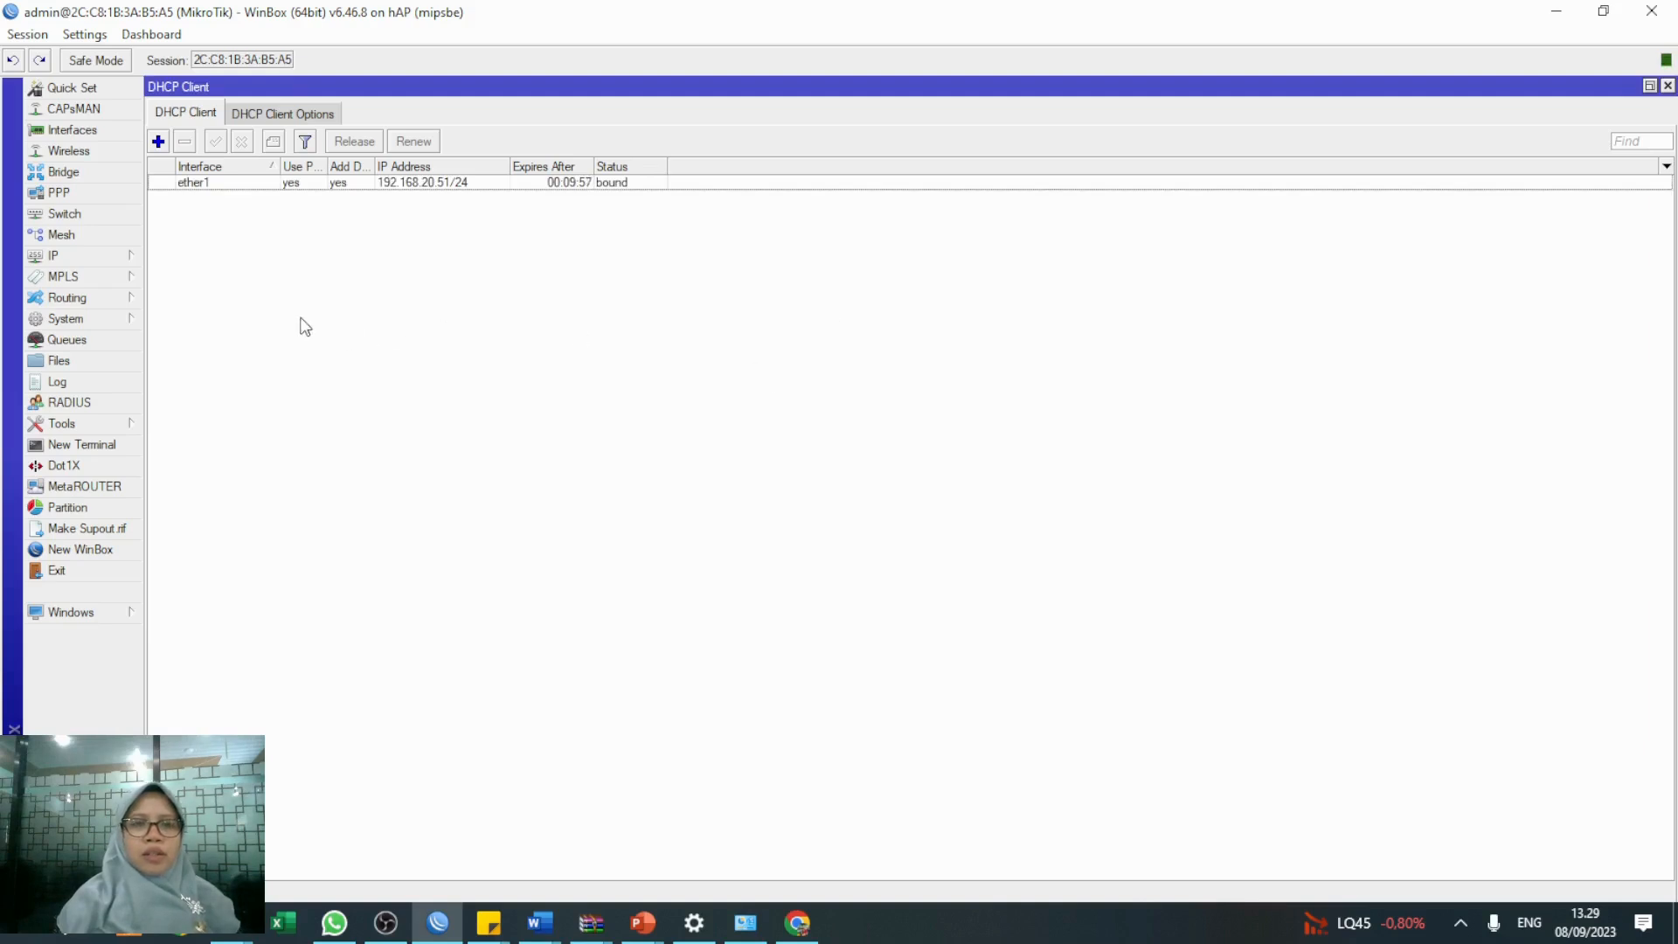
Open the router's IP address list to check the address assigned to ether1
{"action": "left_click", "coordinate": [131, 261]}
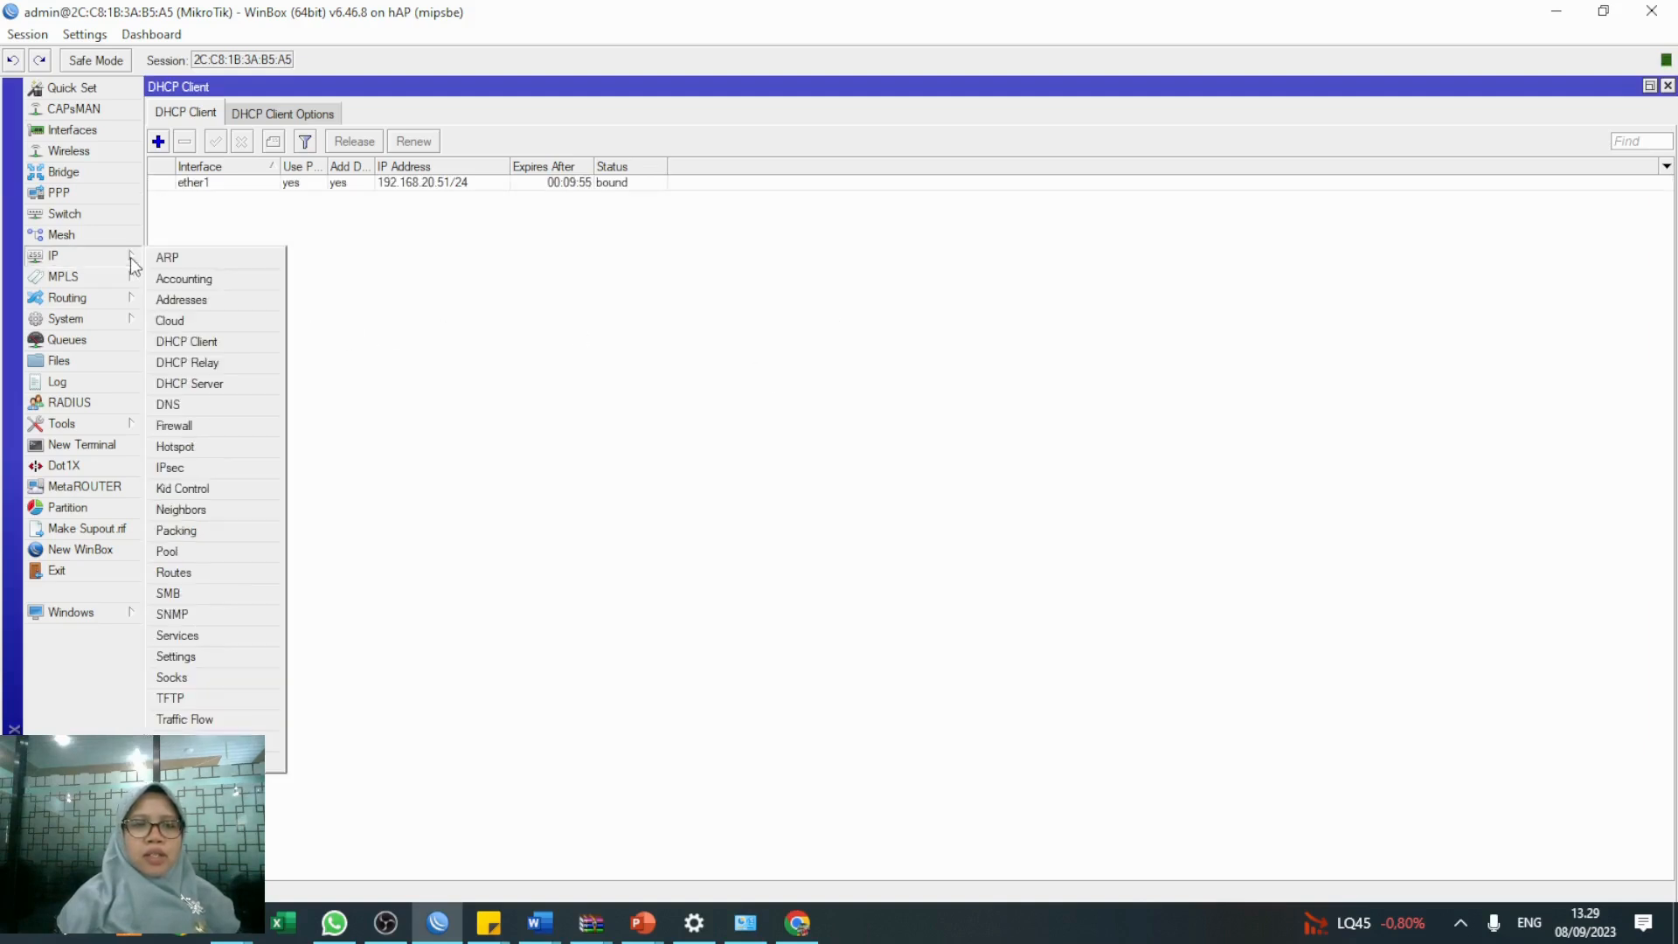
{"action": "left_click", "coordinate": [162, 300]}
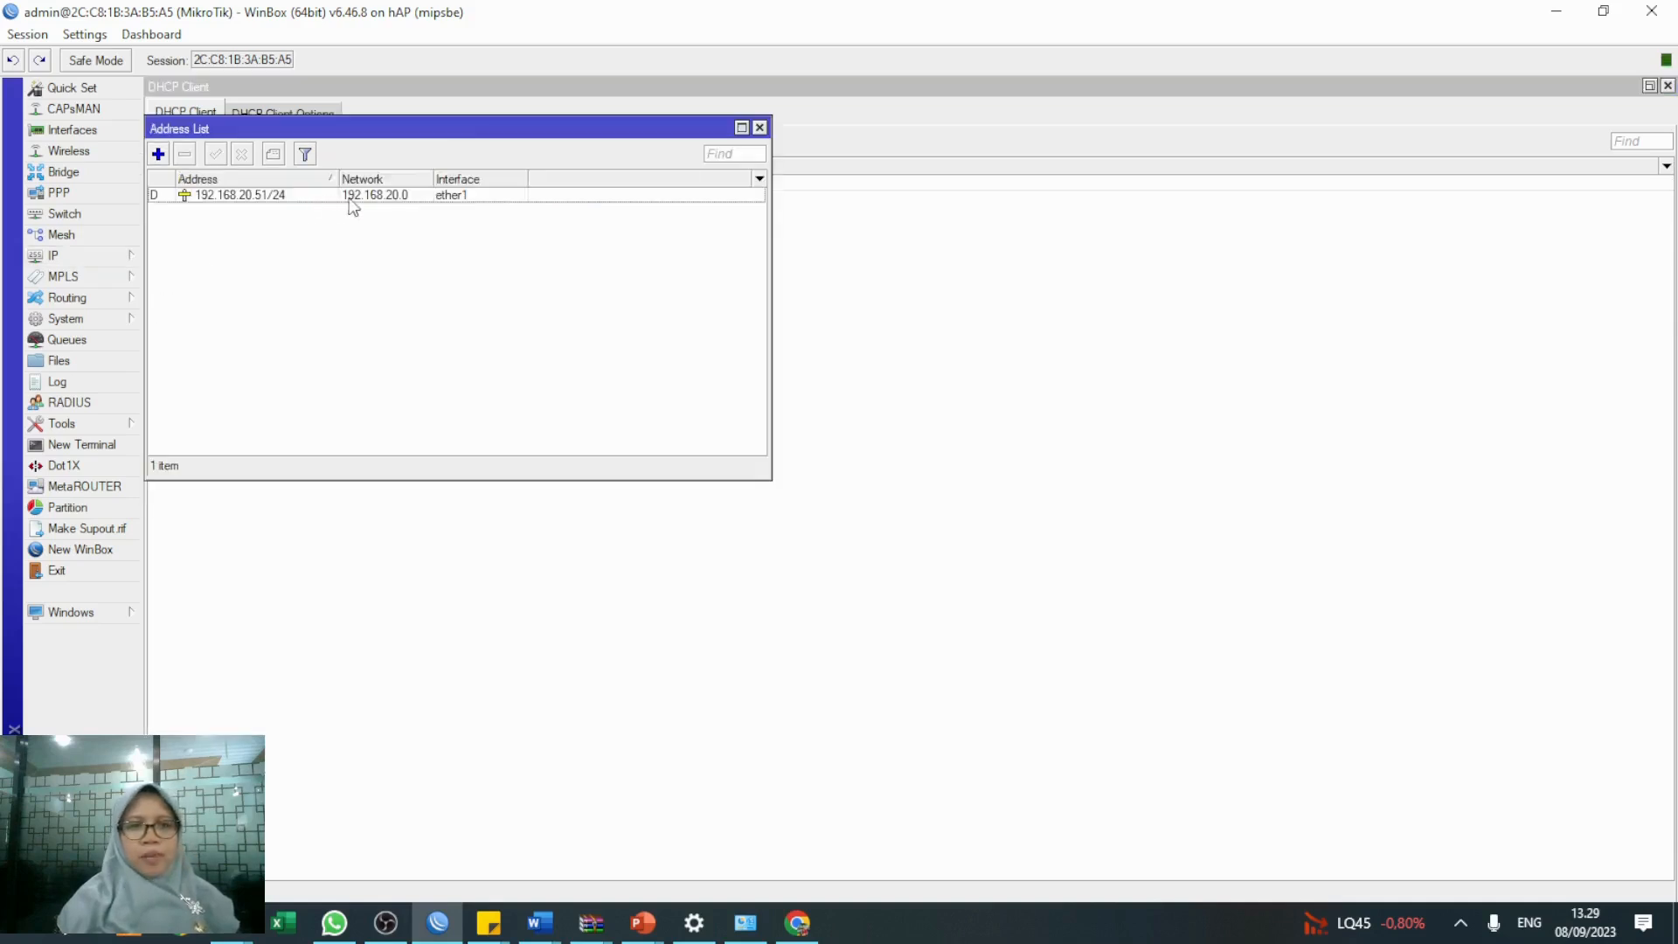
{"action": "left_click_drag", "start_coordinate": [464, 133], "coordinate": [649, 222]}
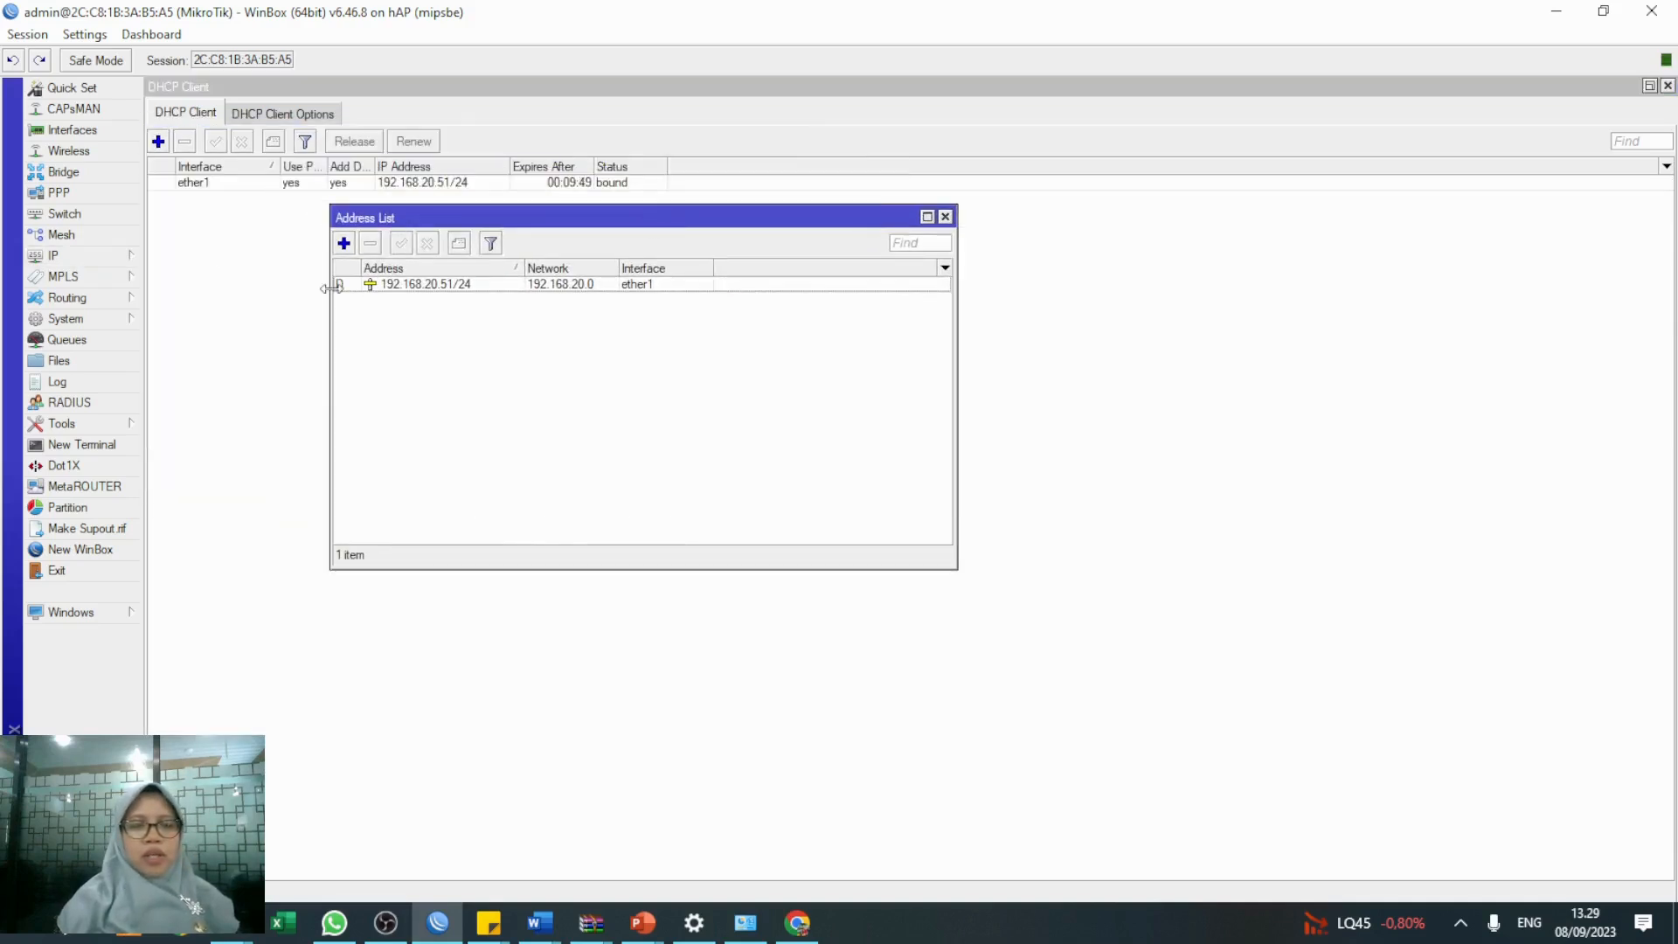
Enter 8.8.8.8 as the server in the router's DNS settings
{"action": "left_click", "coordinate": [140, 254]}
{"action": "left_click", "coordinate": [188, 407]}
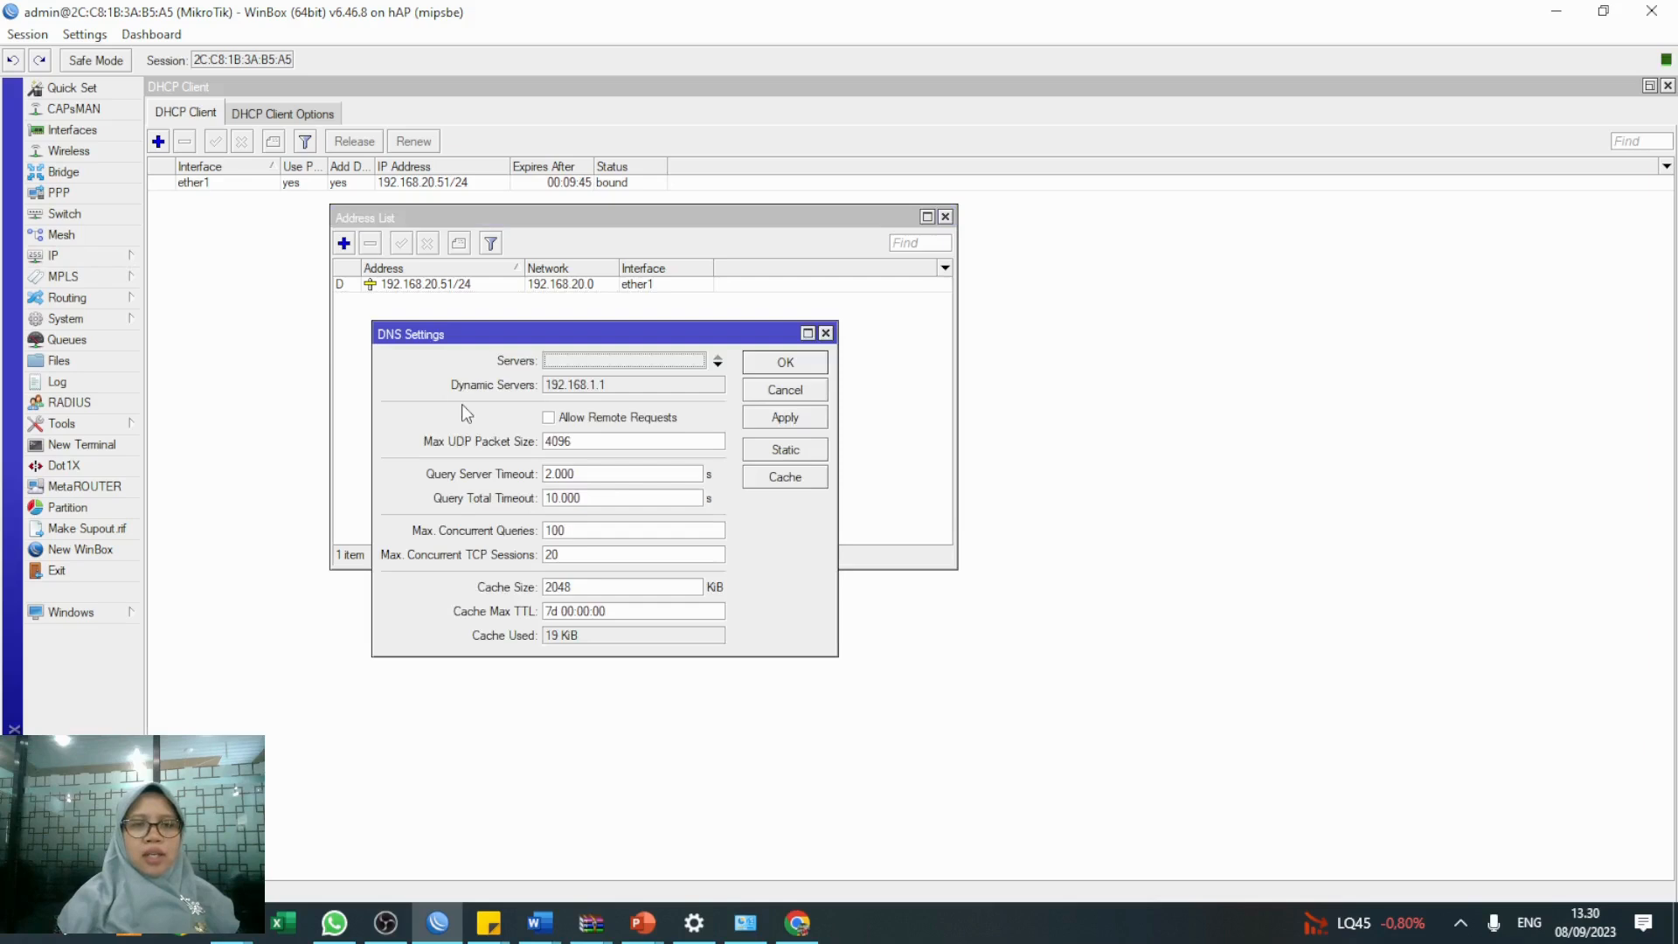
{"action": "double_click", "coordinate": [573, 367]}
{"action": "type", "text": "8.8."}
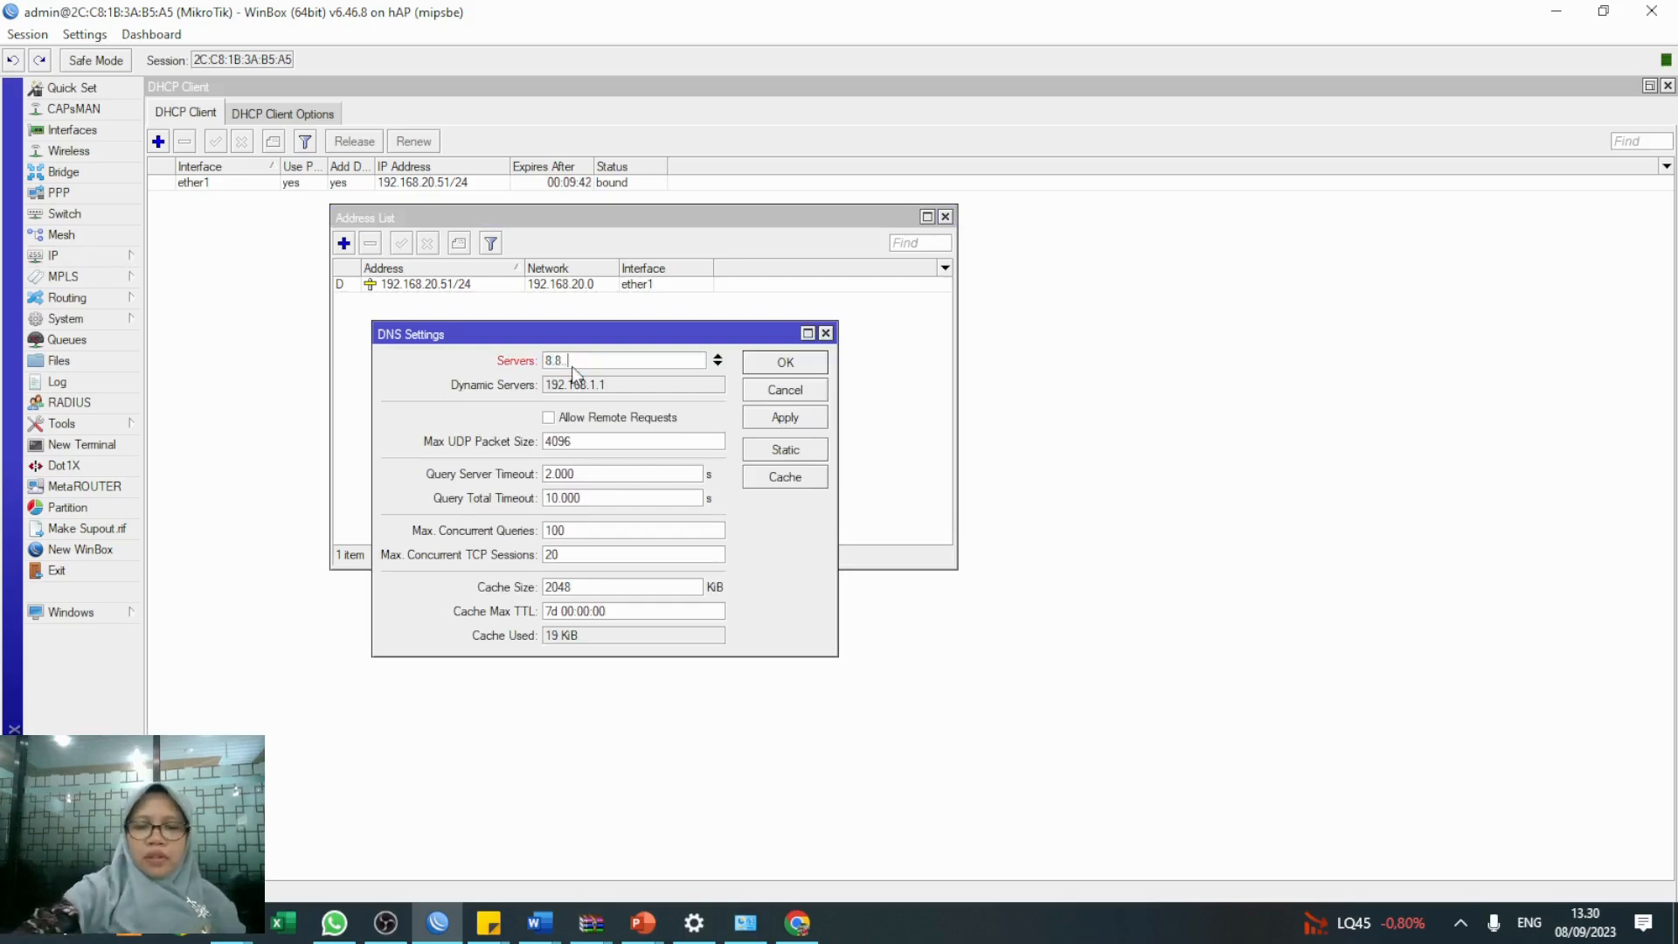
{"action": "key", "text": "BackSpace"}
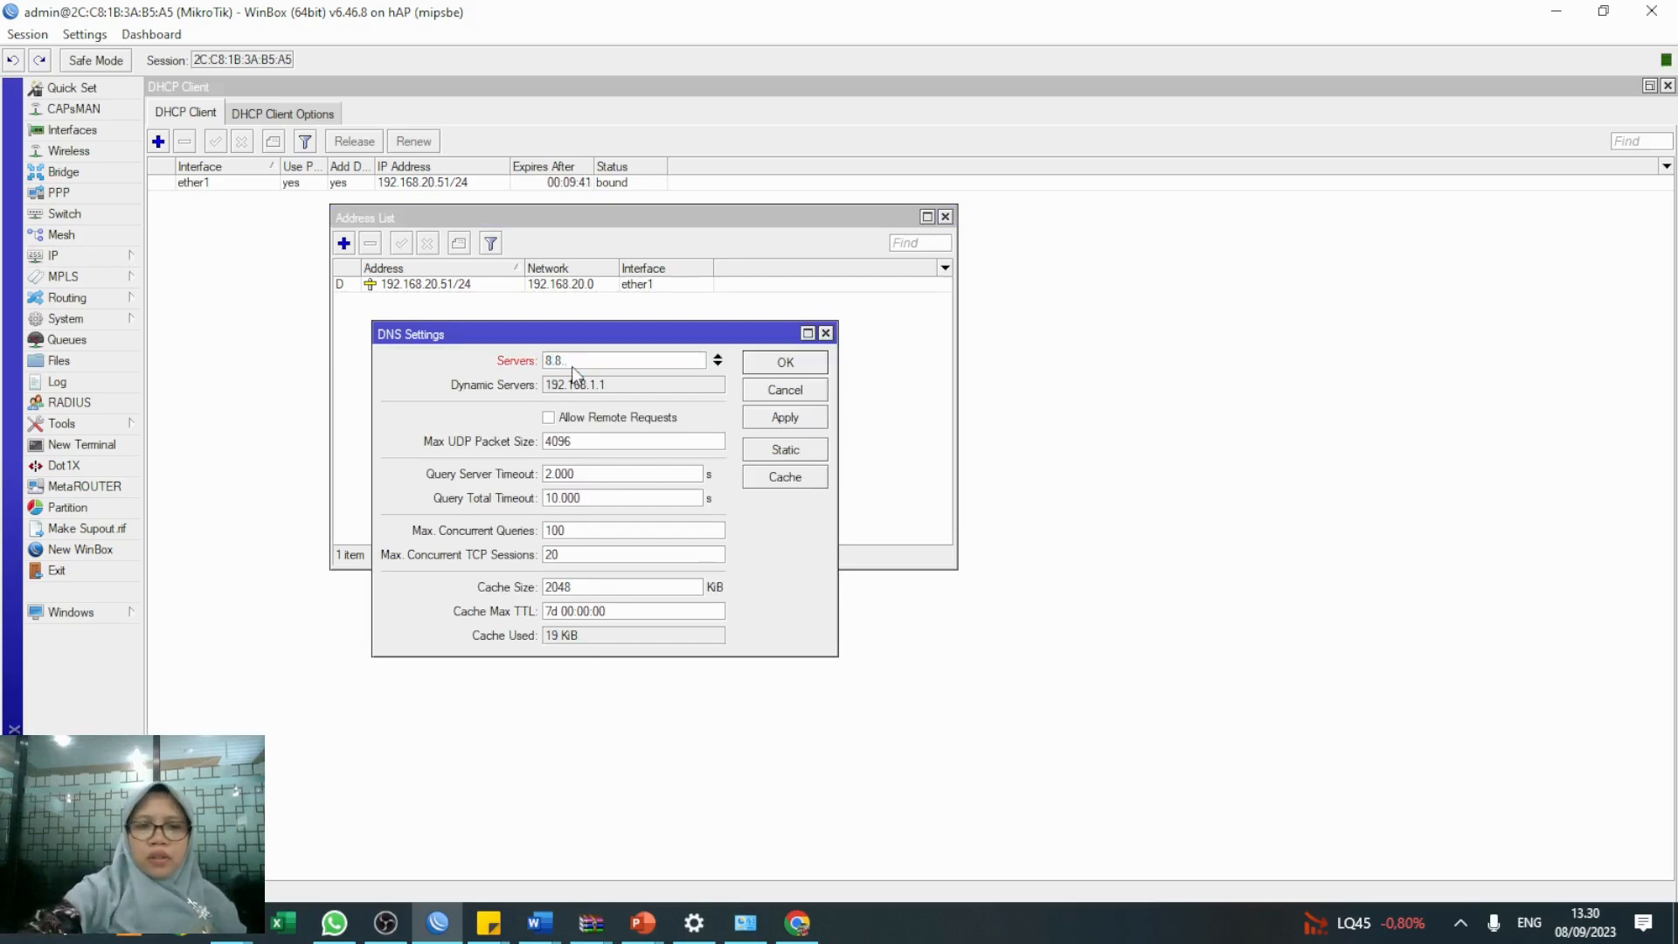
{"action": "type", "text": "8.8"}
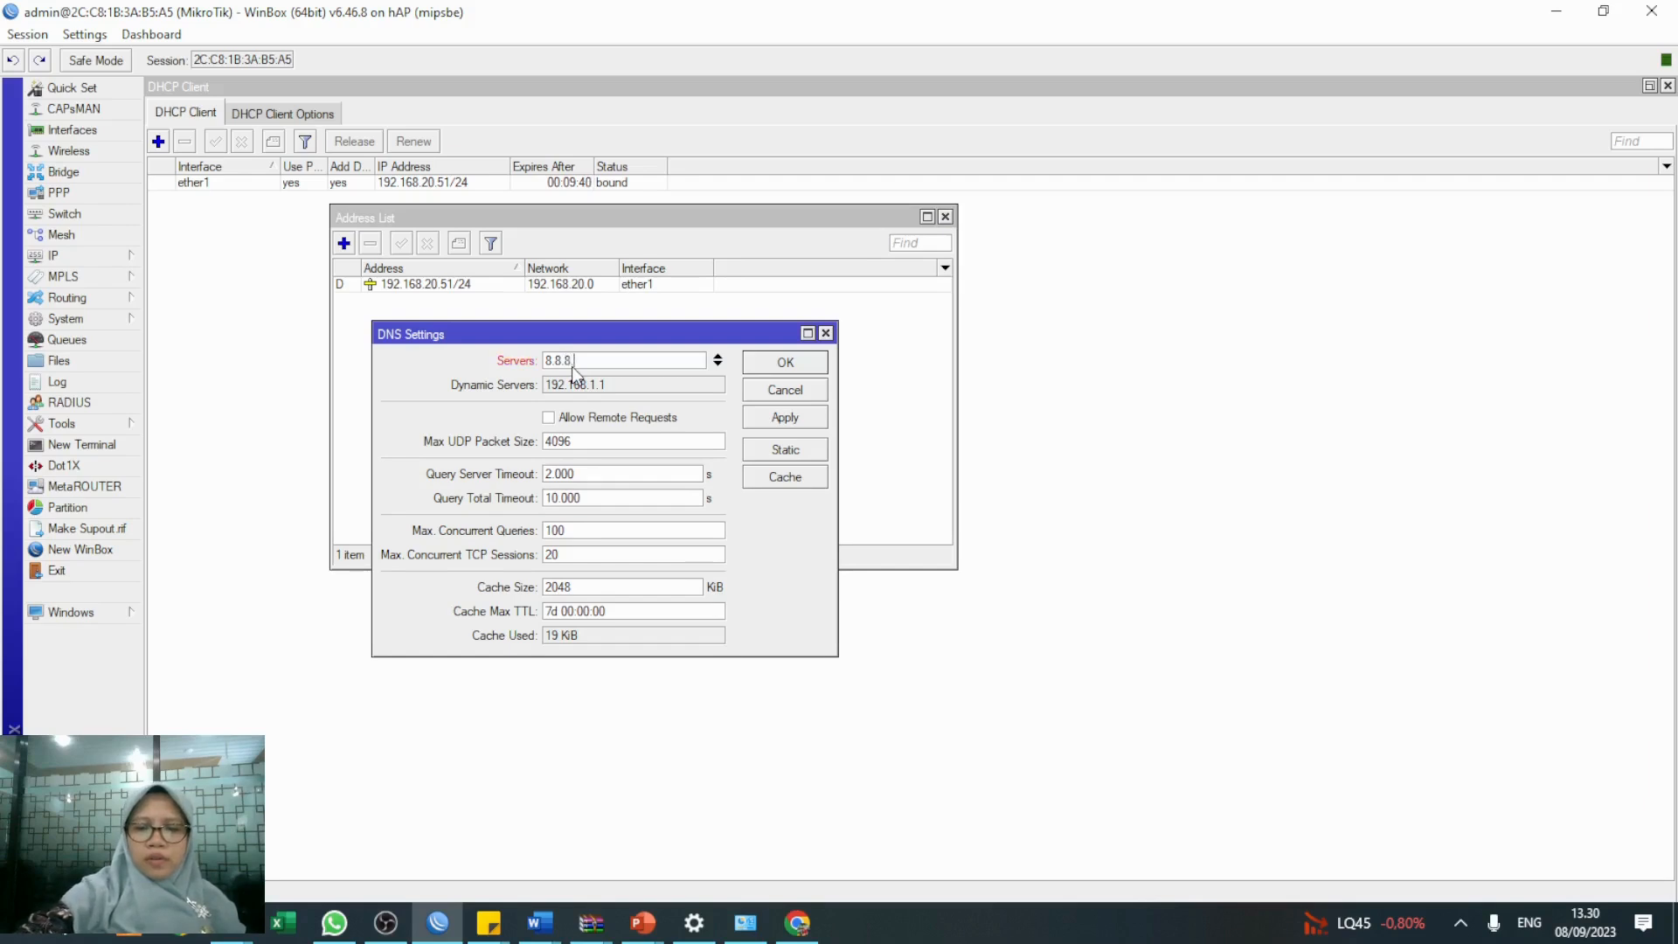
Raise the computer's audio volume to 100
{"action": "key", "text": "XF86AudioRaiseVolume"}
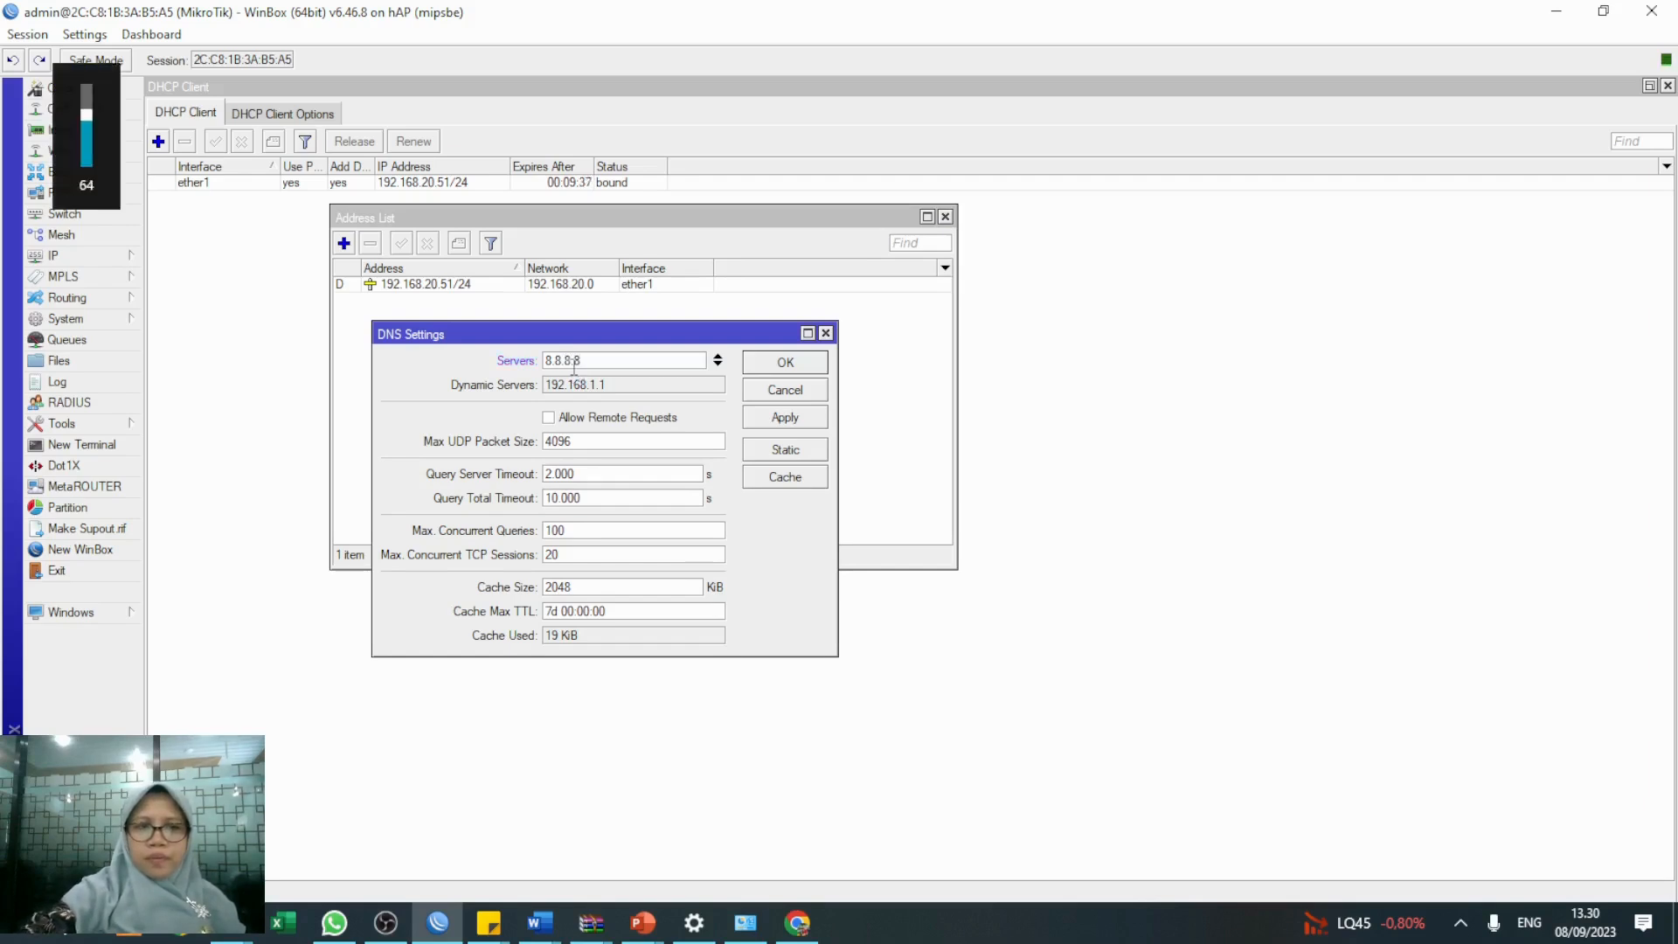
{"action": "key", "text": "XF86AudioRaiseVolume"}
{"action": "key", "text": "XF86AudioRaiseVolume"}
{"action": "key", "text": "XF86AudioRaiseVolume"}
{"action": "key", "text": "XF86AudioRaiseVolume"}
{"action": "key", "text": "XF86AudioRaiseVolume"}
{"action": "key", "text": "XF86AudioRaiseVolume"}
{"action": "key", "text": "XF86AudioRaiseVolume"}
{"action": "key", "text": "XF86AudioRaiseVolume"}
{"action": "key", "text": "XF86AudioRaiseVolume"}
{"action": "key", "text": "XF86AudioRaiseVolume"}
{"action": "key", "text": "XF86AudioRaiseVolume"}
{"action": "key", "text": "XF86AudioRaiseVolume"}
{"action": "key", "text": "XF86AudioRaiseVolume"}
{"action": "key", "text": "XF86AudioRaiseVolume"}
{"action": "key", "text": "XF86AudioRaiseVolume"}
{"action": "key", "text": "XF86AudioRaiseVolume"}
{"action": "key", "text": "XF86AudioRaiseVolume"}
{"action": "key", "text": "XF86AudioRaiseVolume"}
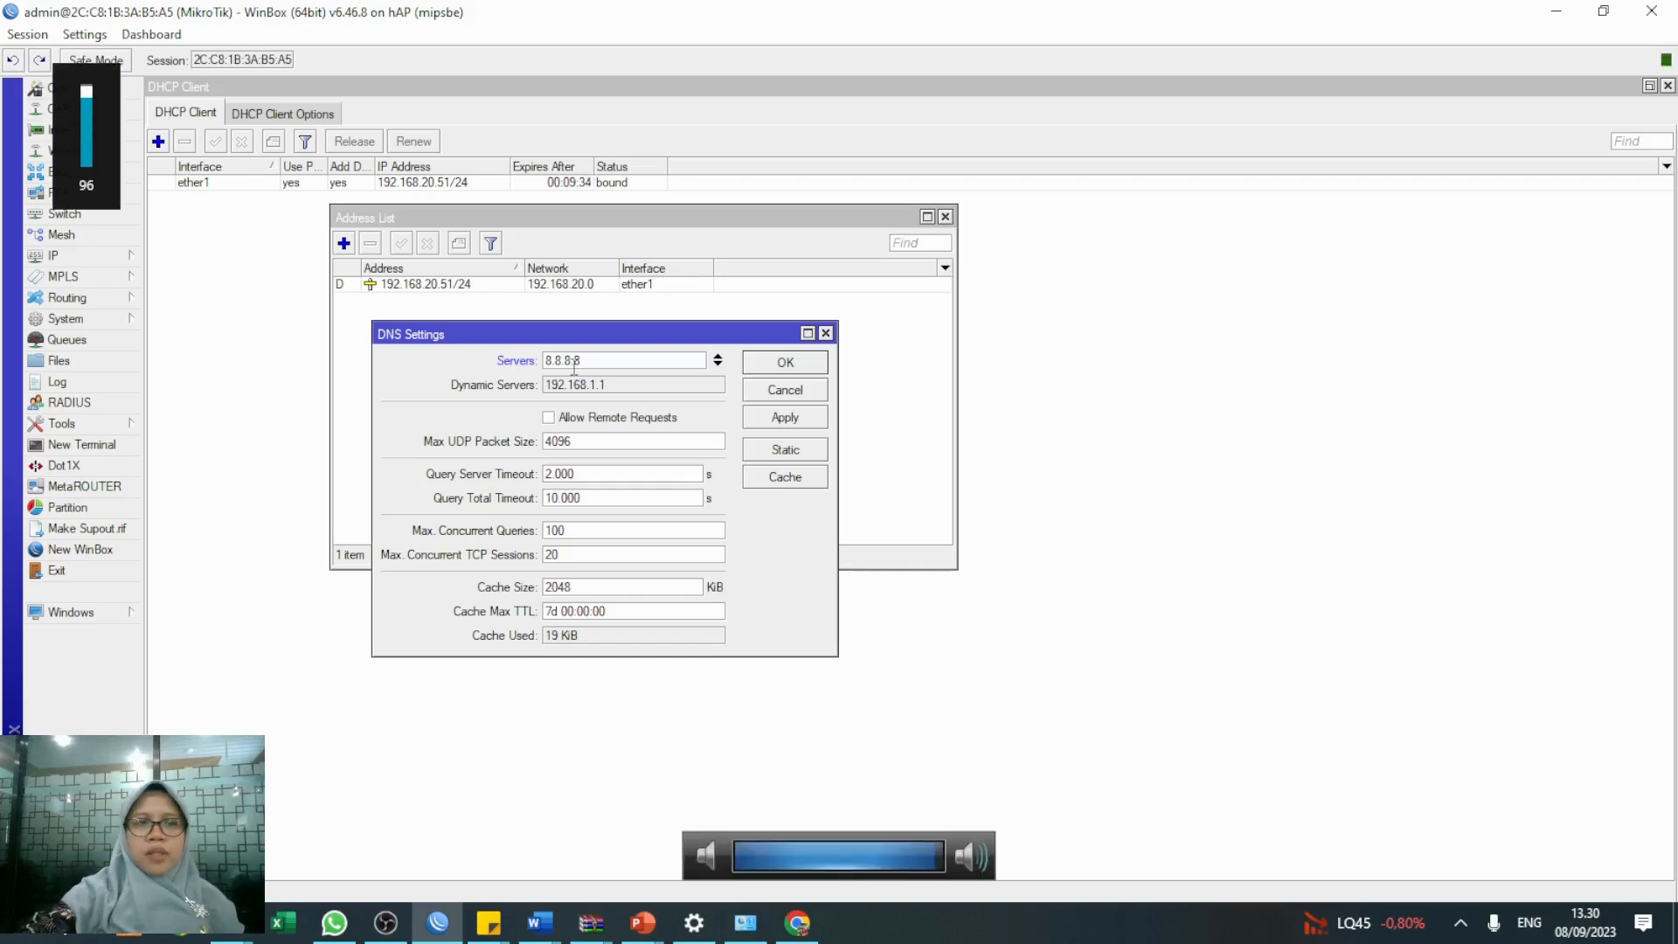
Allow remote requests in the DNS settings and save them
{"action": "left_click", "coordinate": [582, 419]}
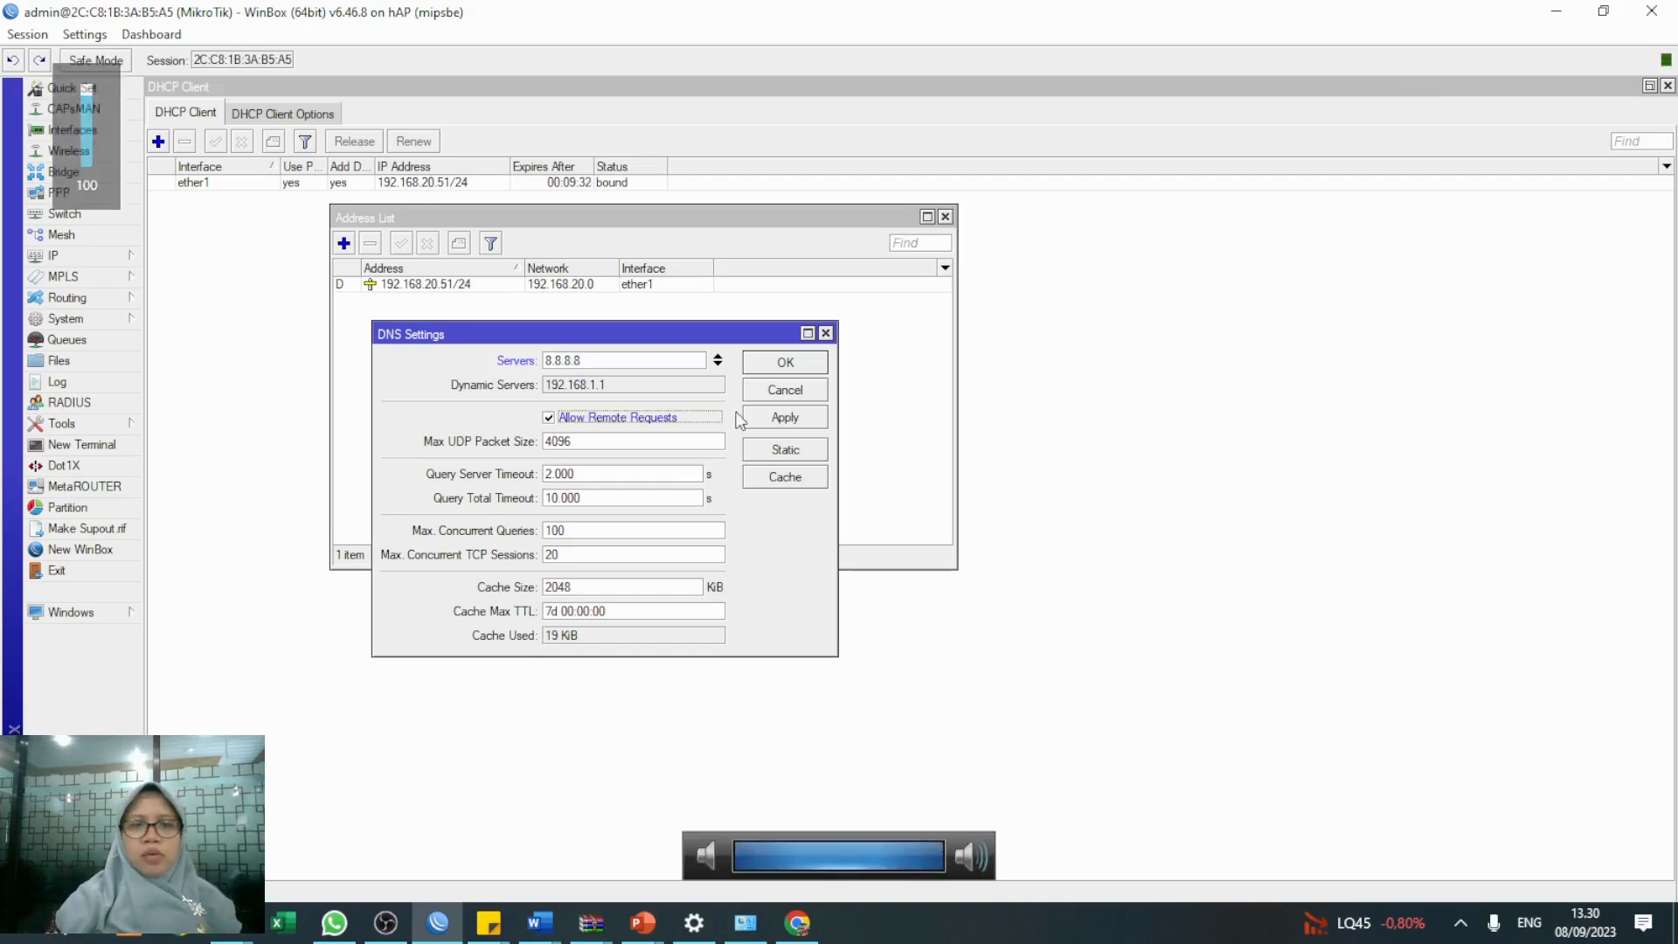
{"action": "left_click", "coordinate": [775, 363]}
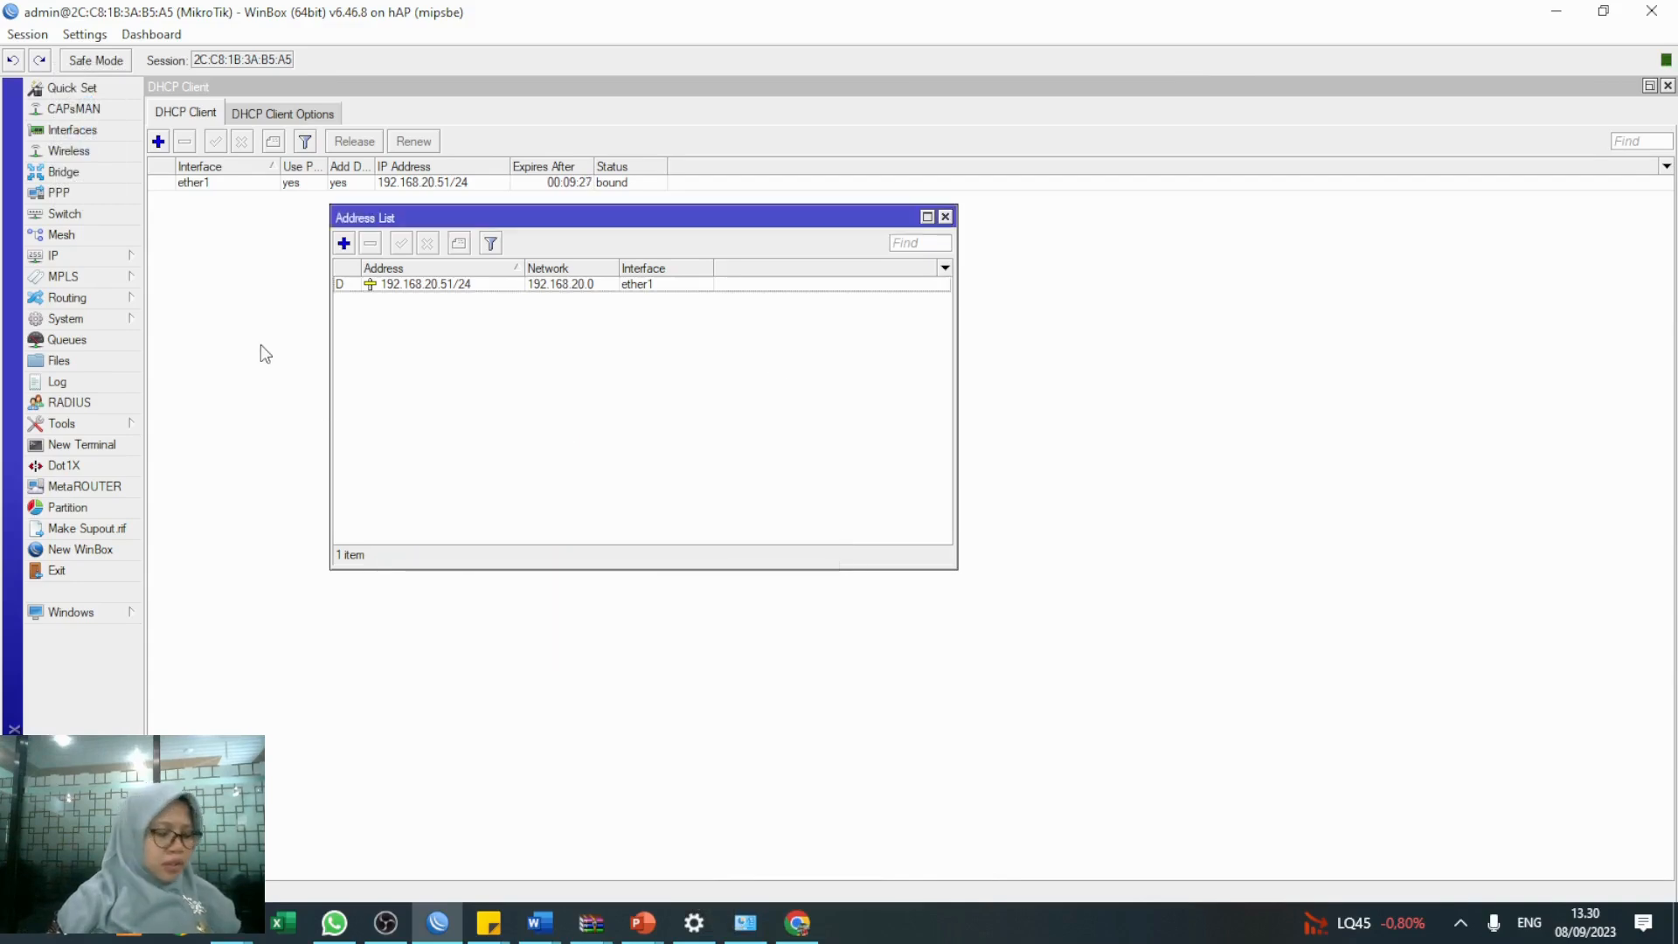
Start a new firewall NAT rule in the srcnat chain with ether1 as the outgoing interface
{"action": "left_click", "coordinate": [125, 260]}
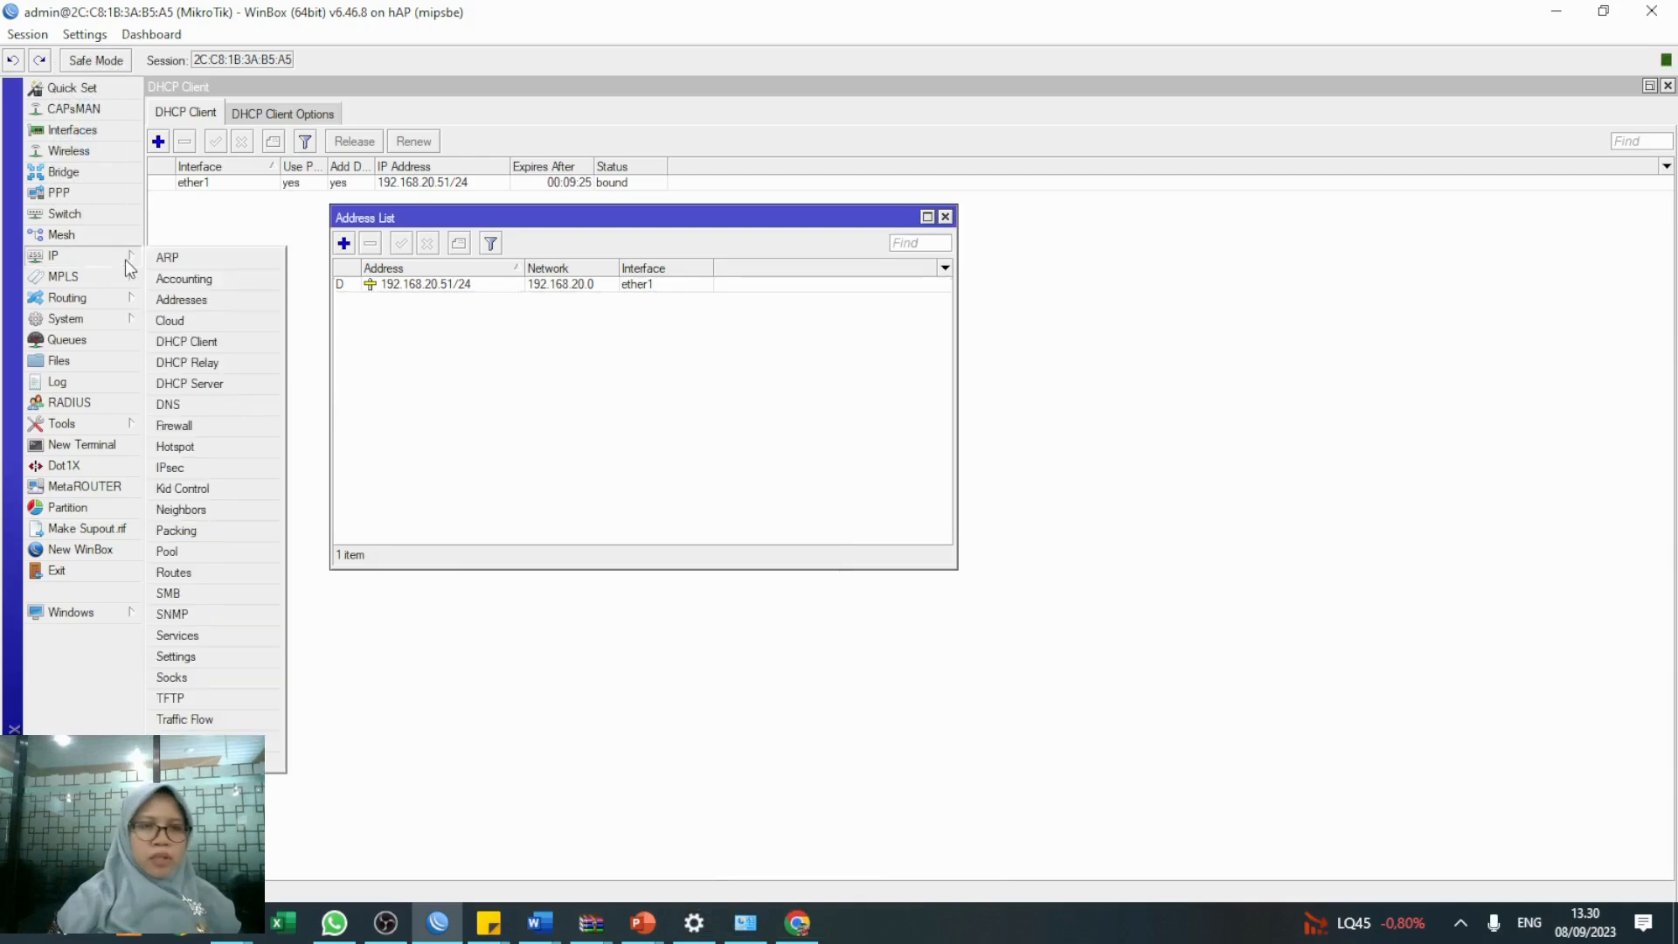
{"action": "left_click", "coordinate": [192, 419]}
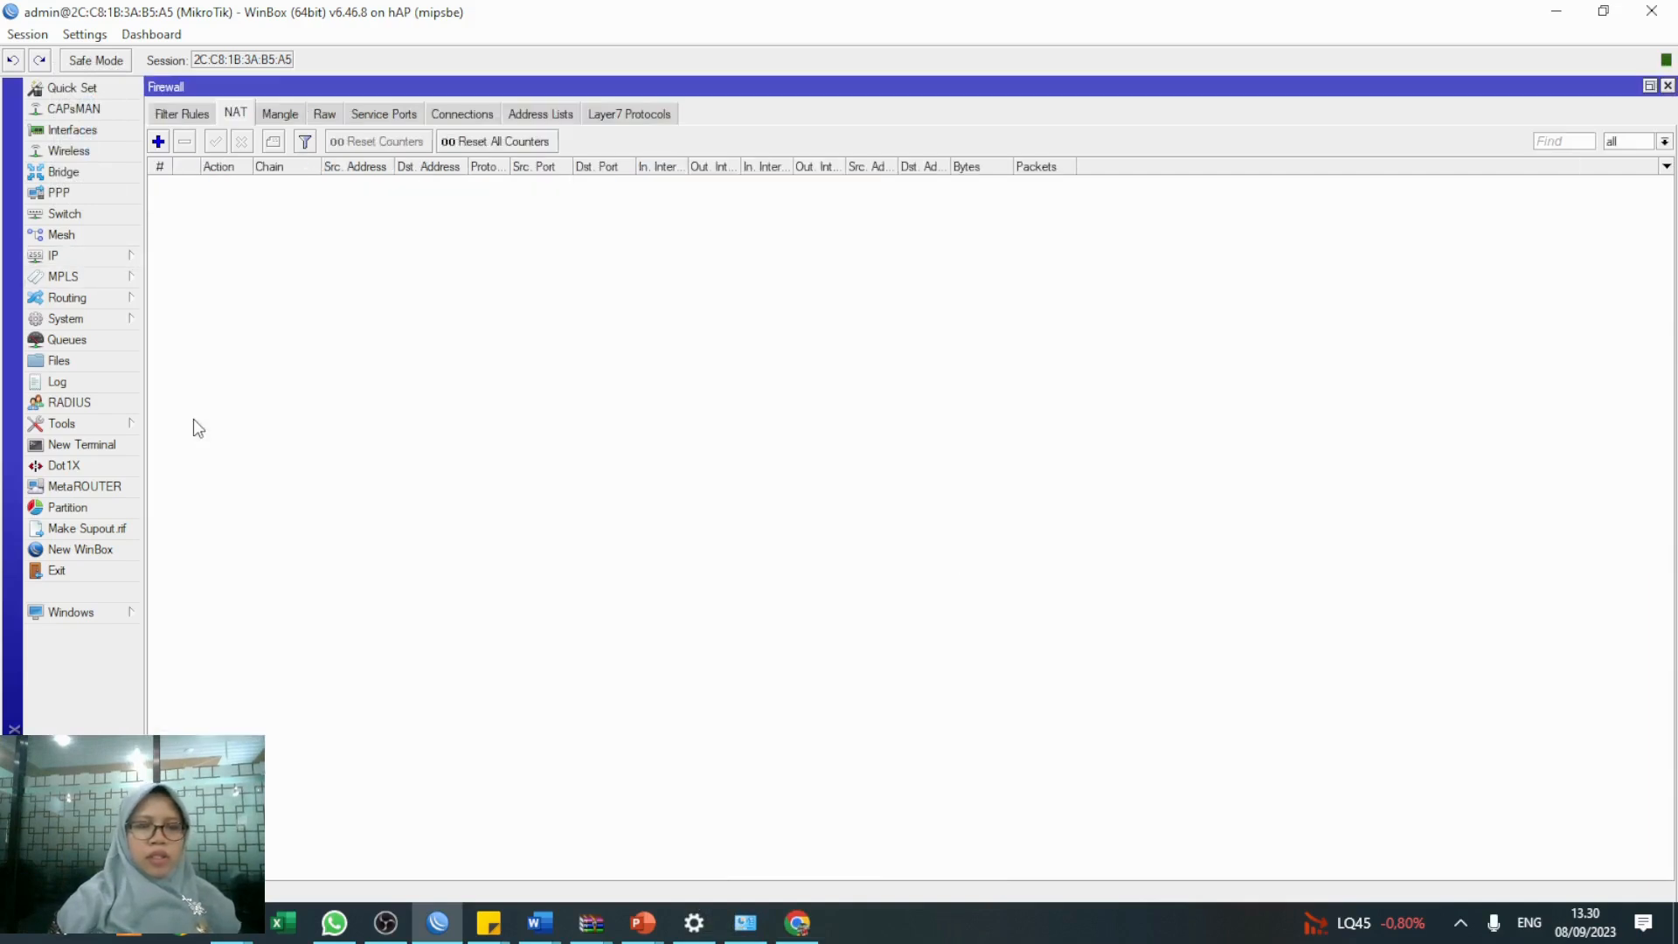
{"action": "left_click", "coordinate": [158, 142]}
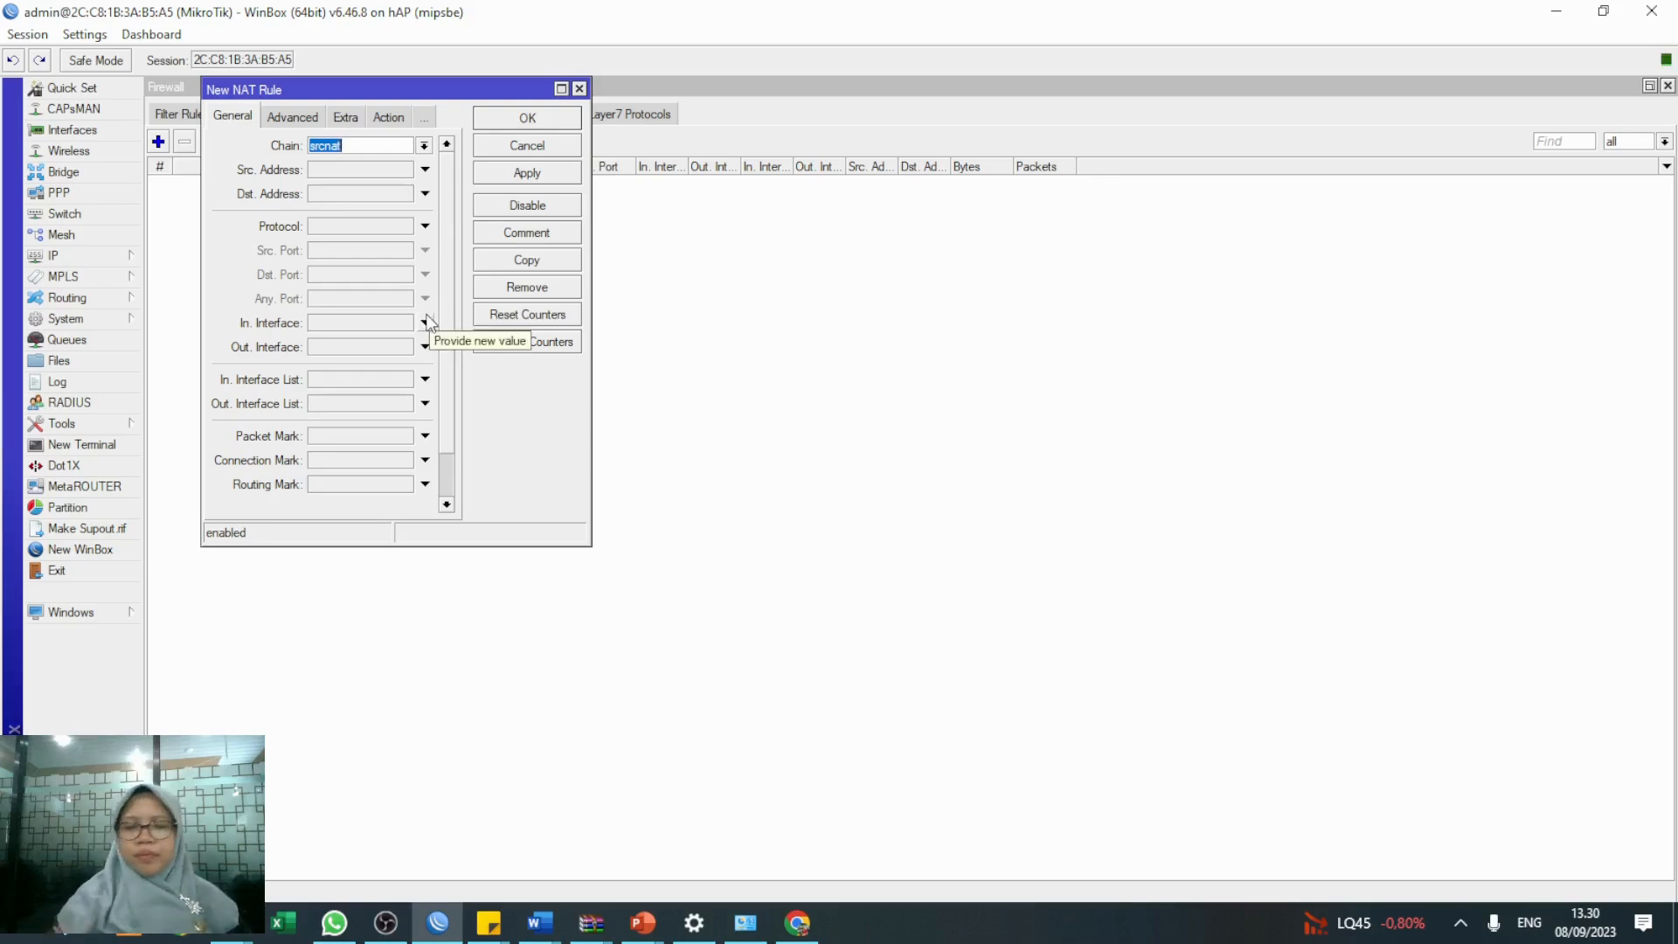
{"action": "left_click", "coordinate": [425, 347]}
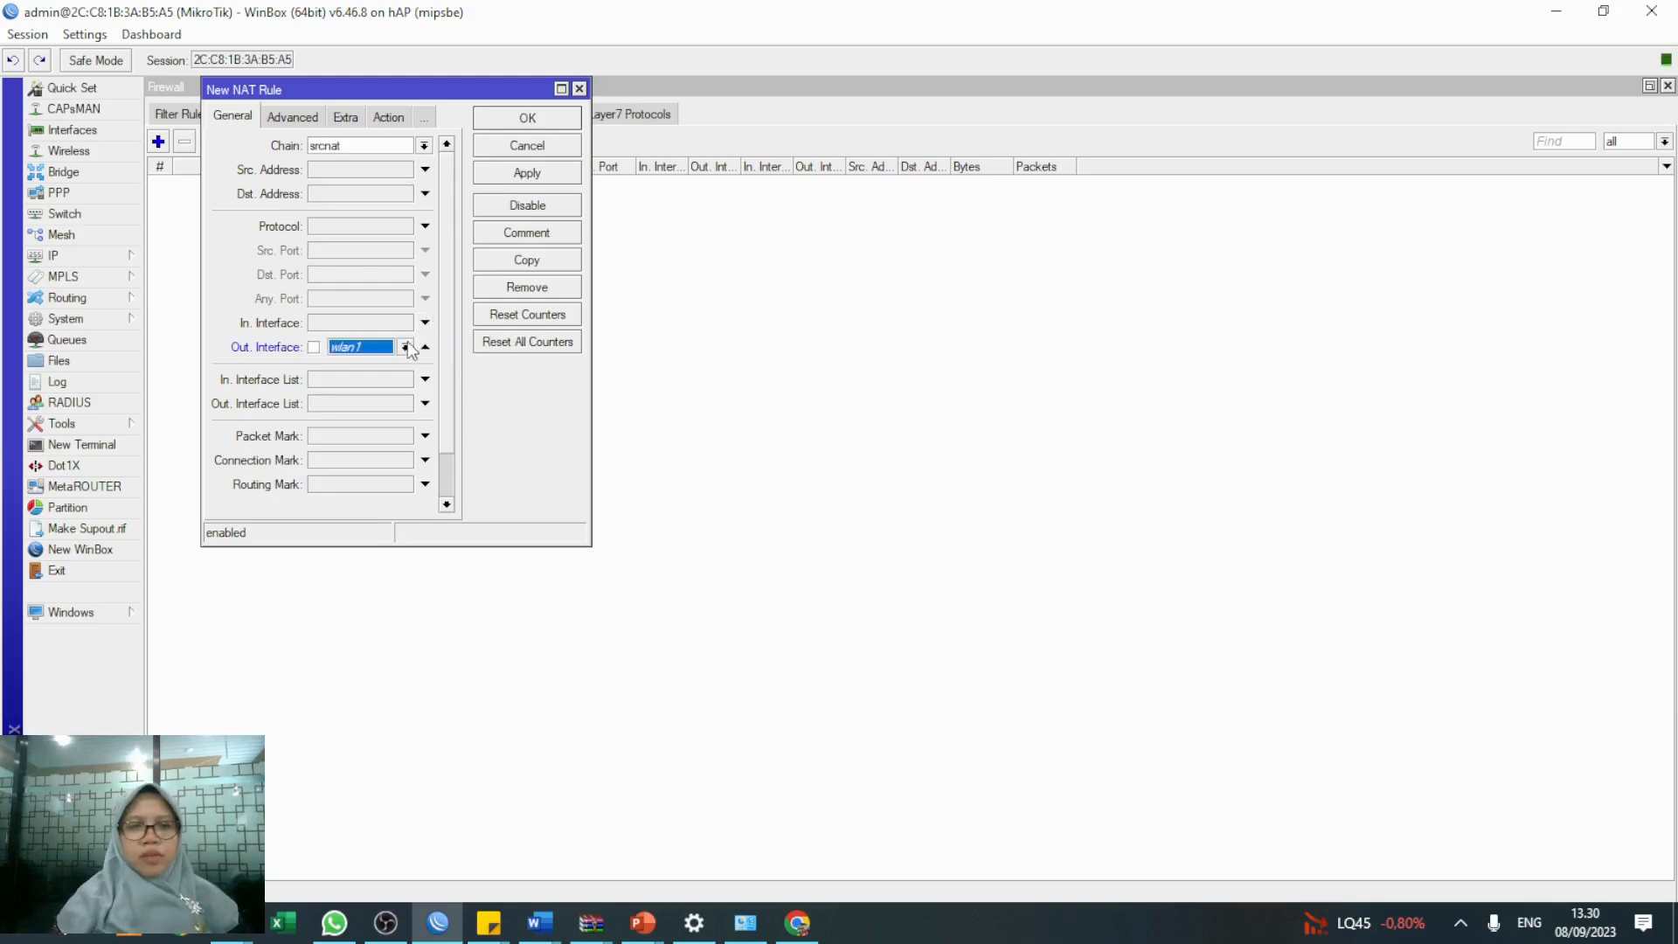
{"action": "left_click", "coordinate": [407, 347]}
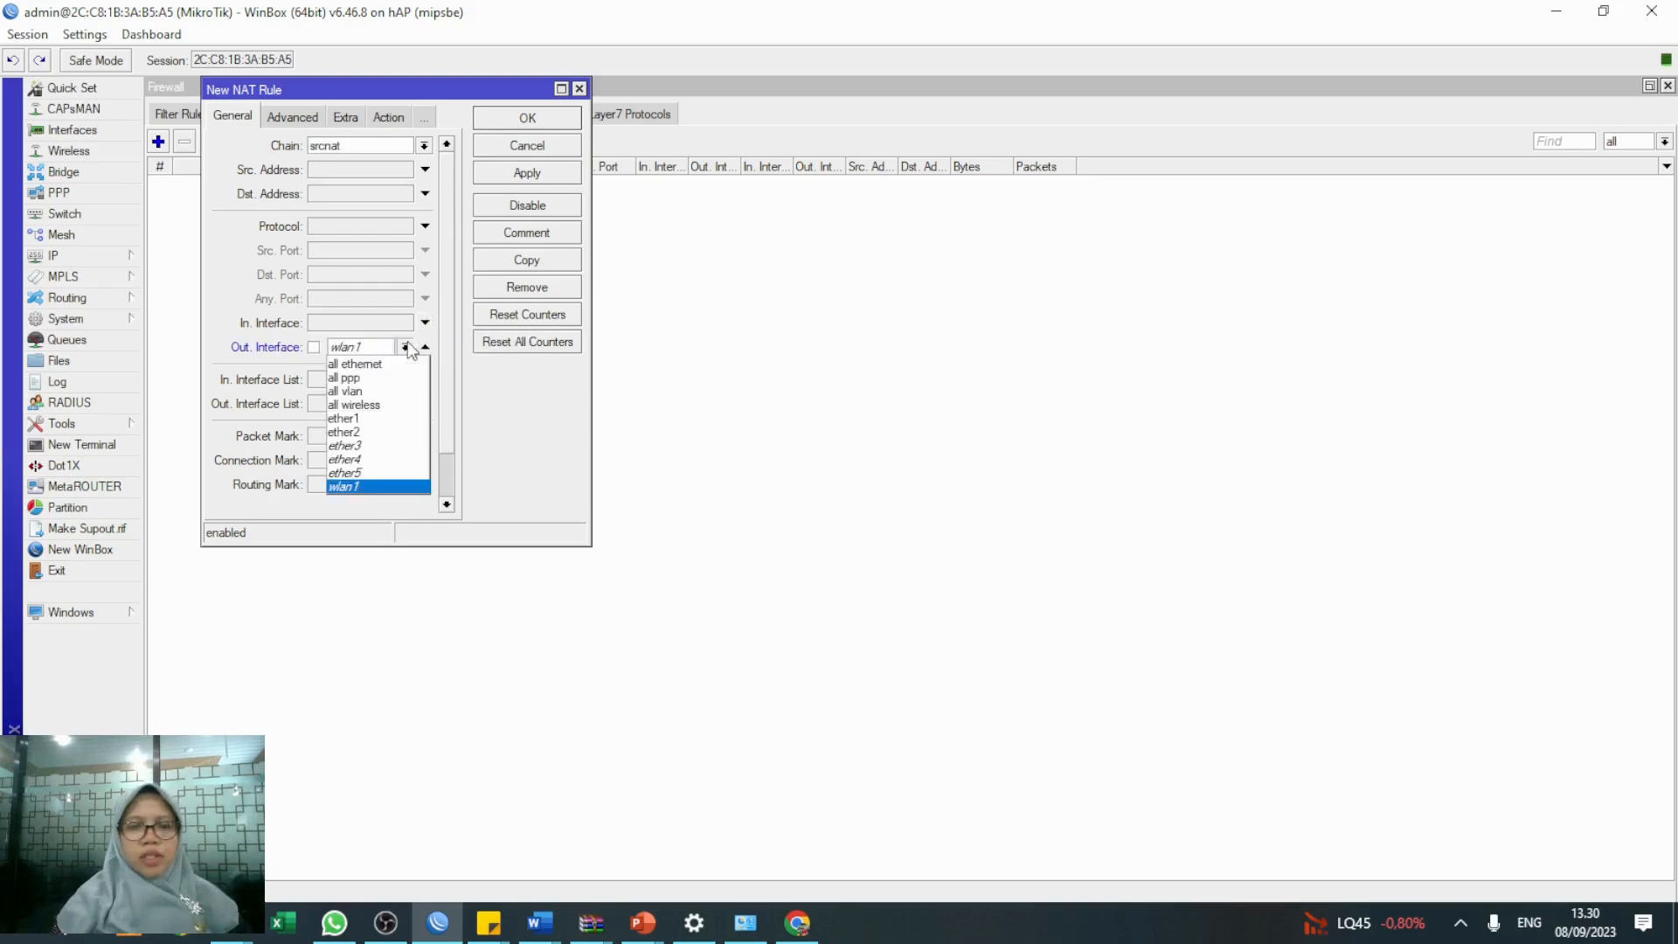
{"action": "left_click", "coordinate": [385, 420]}
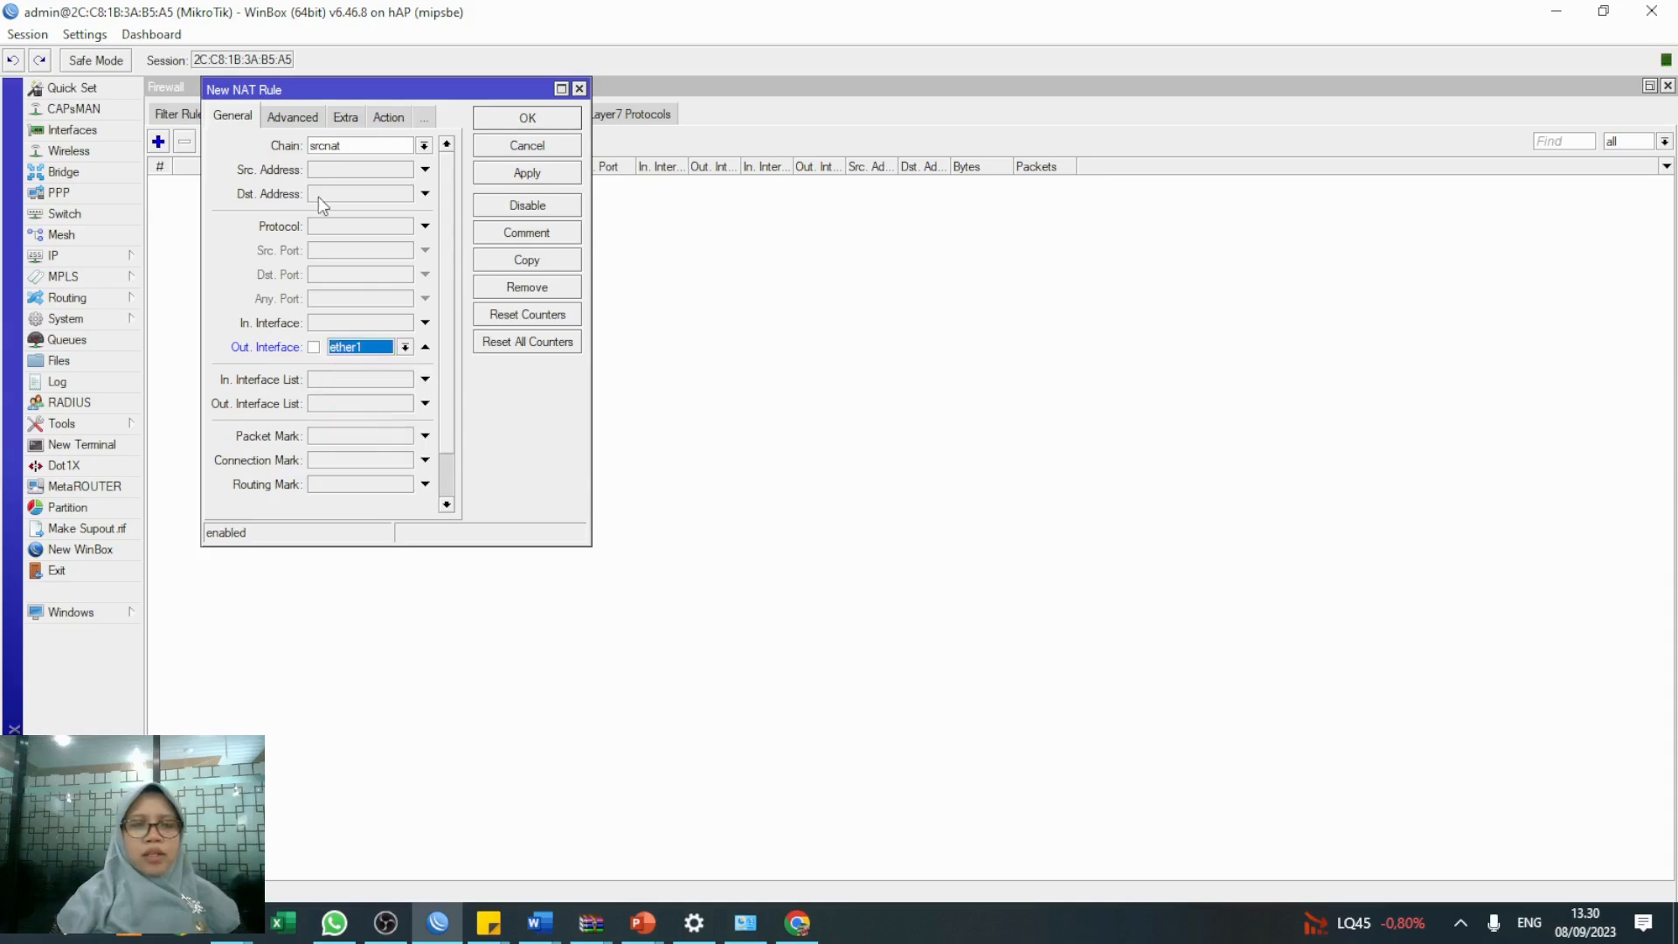
Set the new NAT rule's action to masquerade and save the rule
{"action": "left_click", "coordinate": [378, 113]}
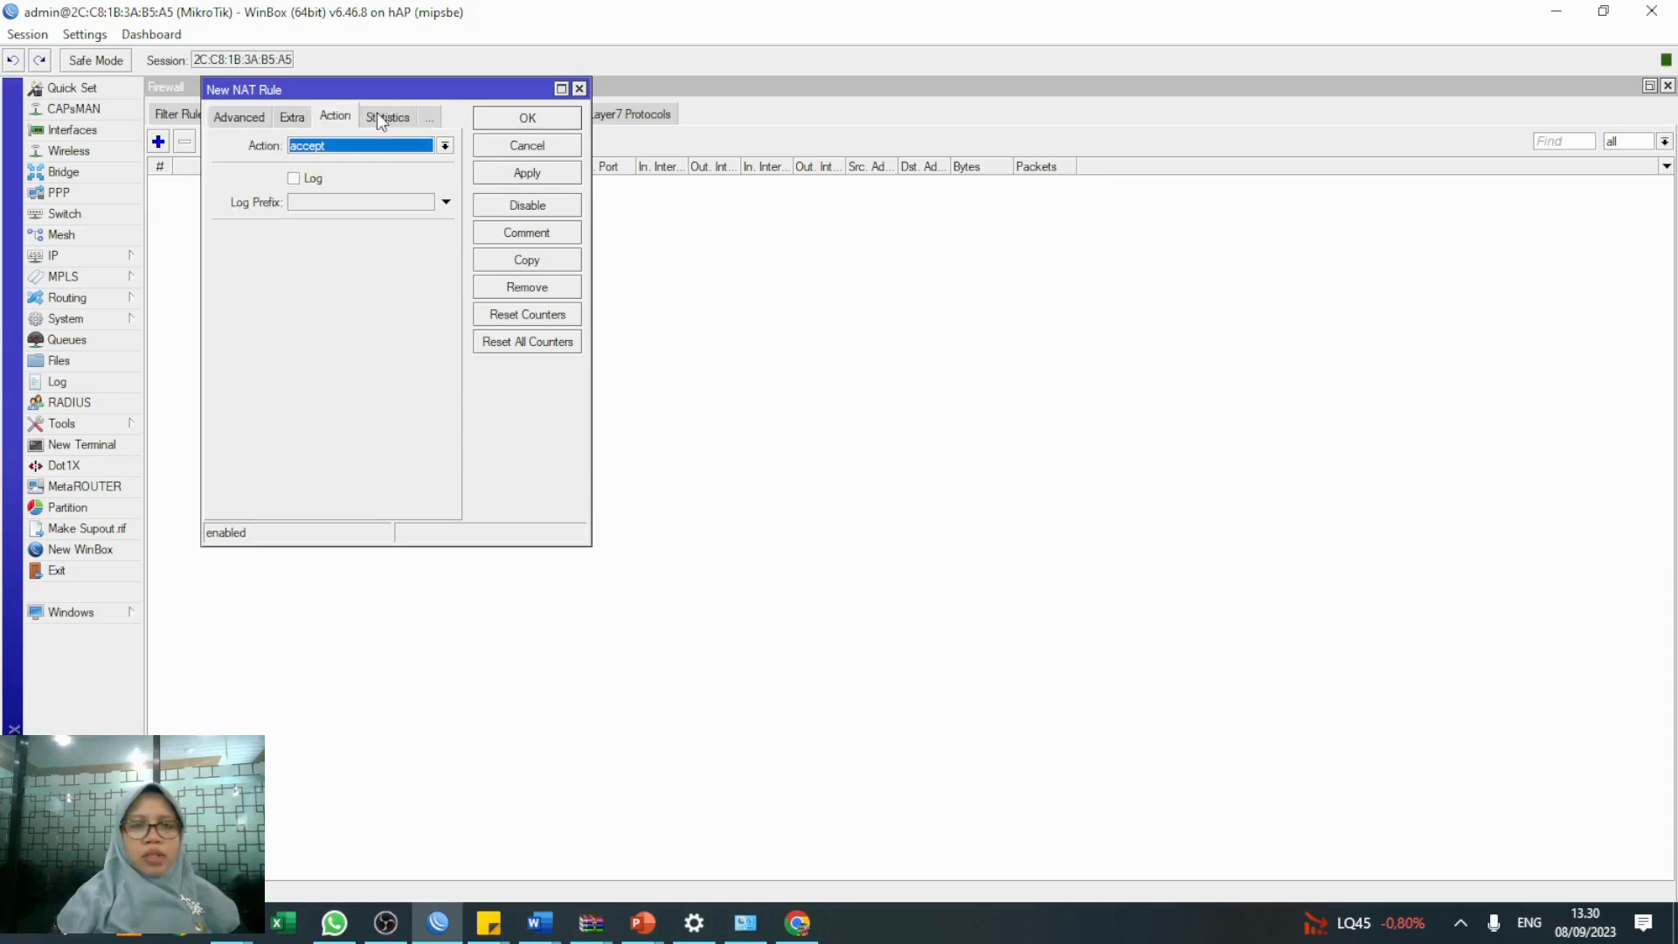
{"action": "left_click", "coordinate": [376, 146]}
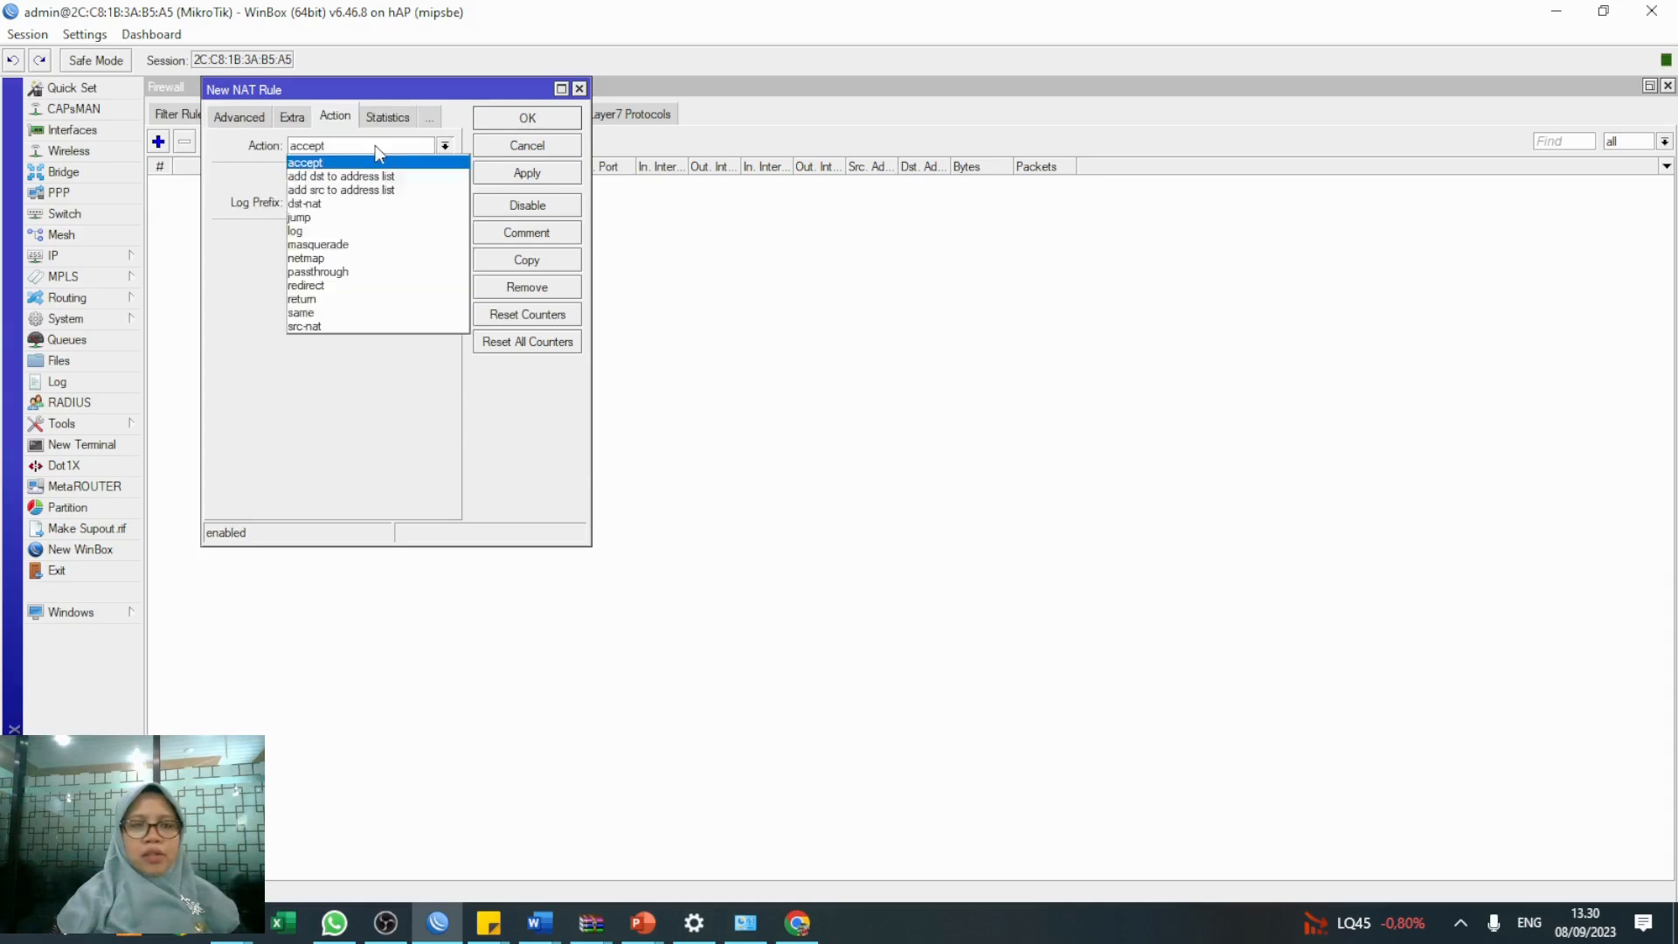
{"action": "left_click", "coordinate": [372, 243]}
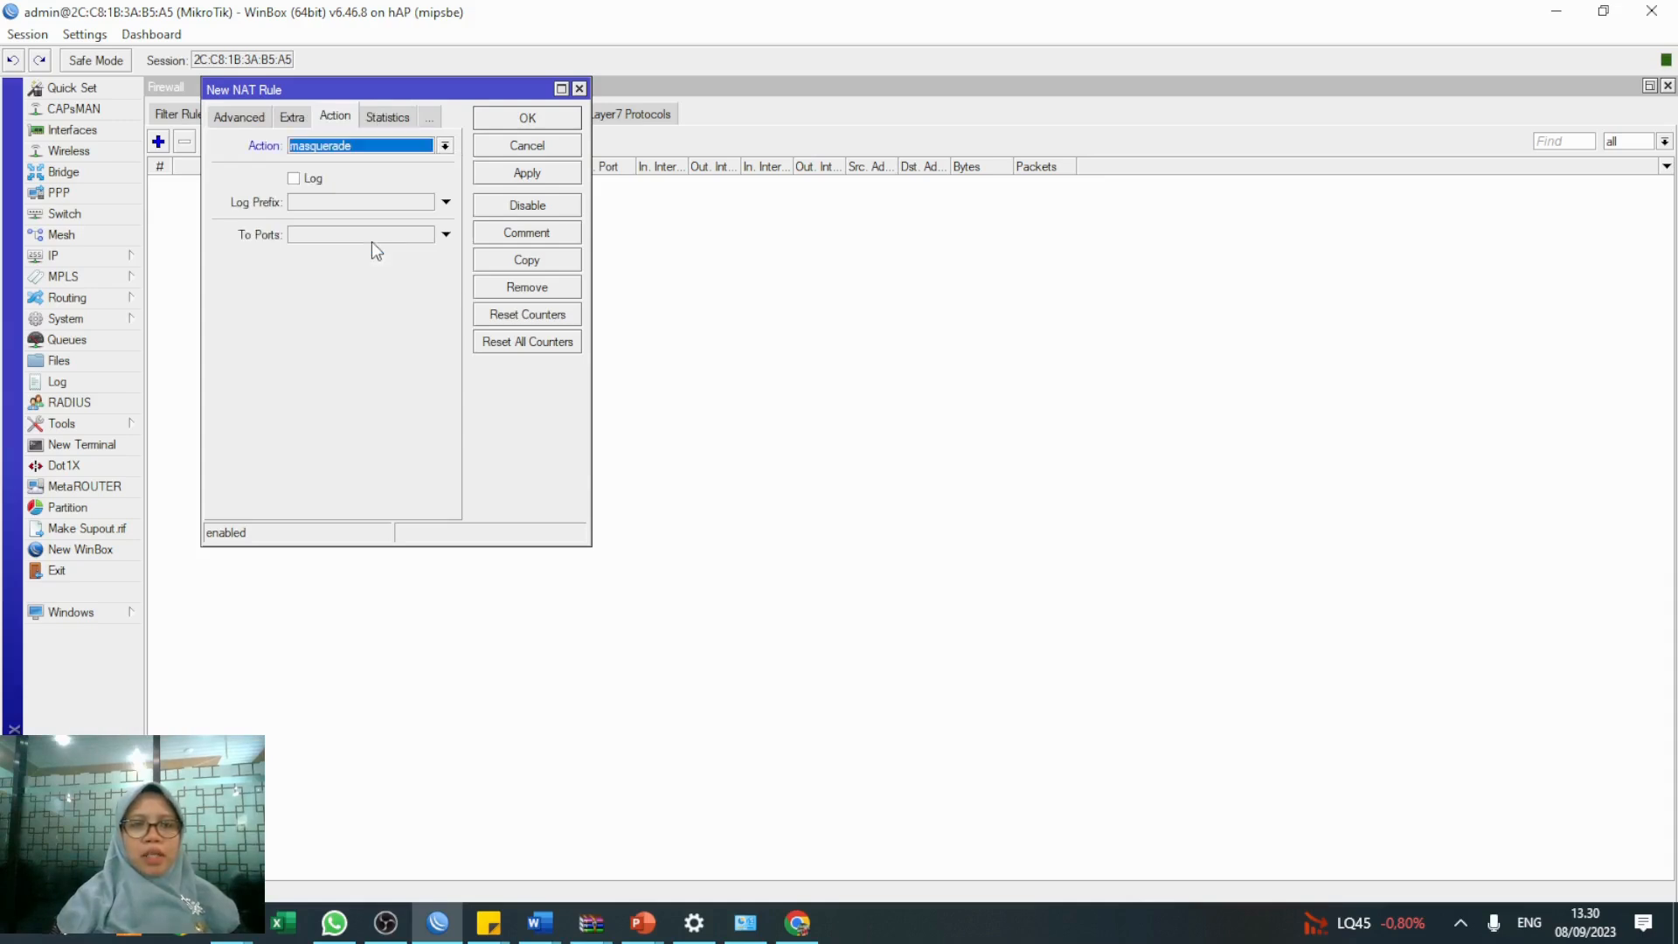
{"action": "left_click", "coordinate": [507, 177]}
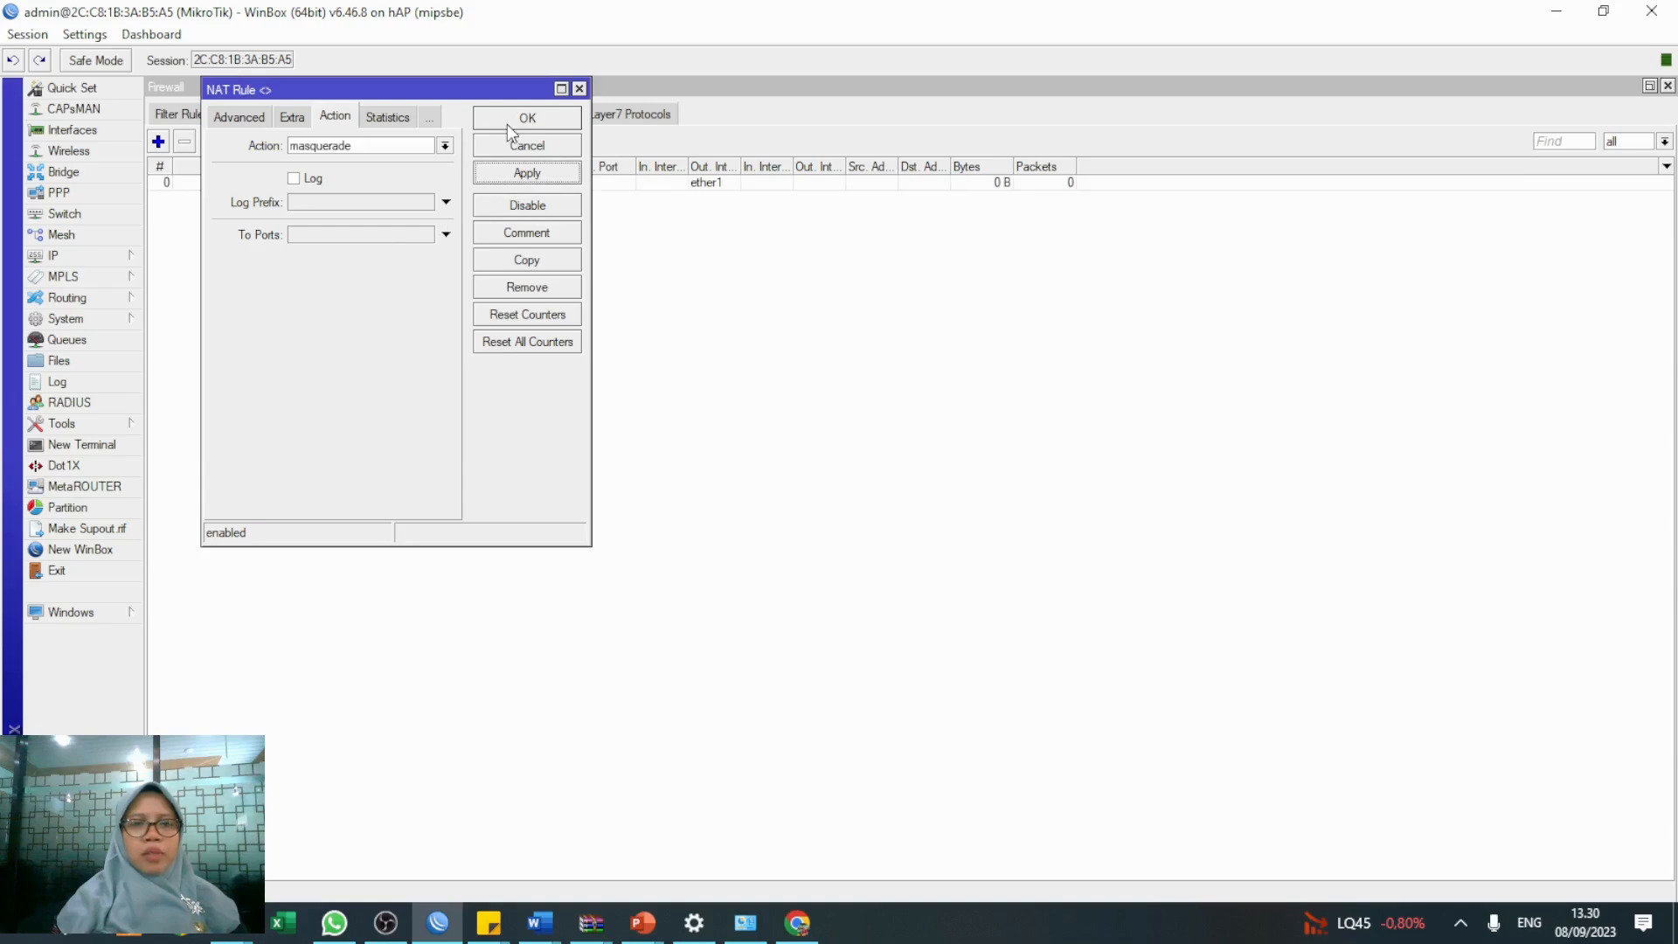
{"action": "left_click", "coordinate": [507, 124]}
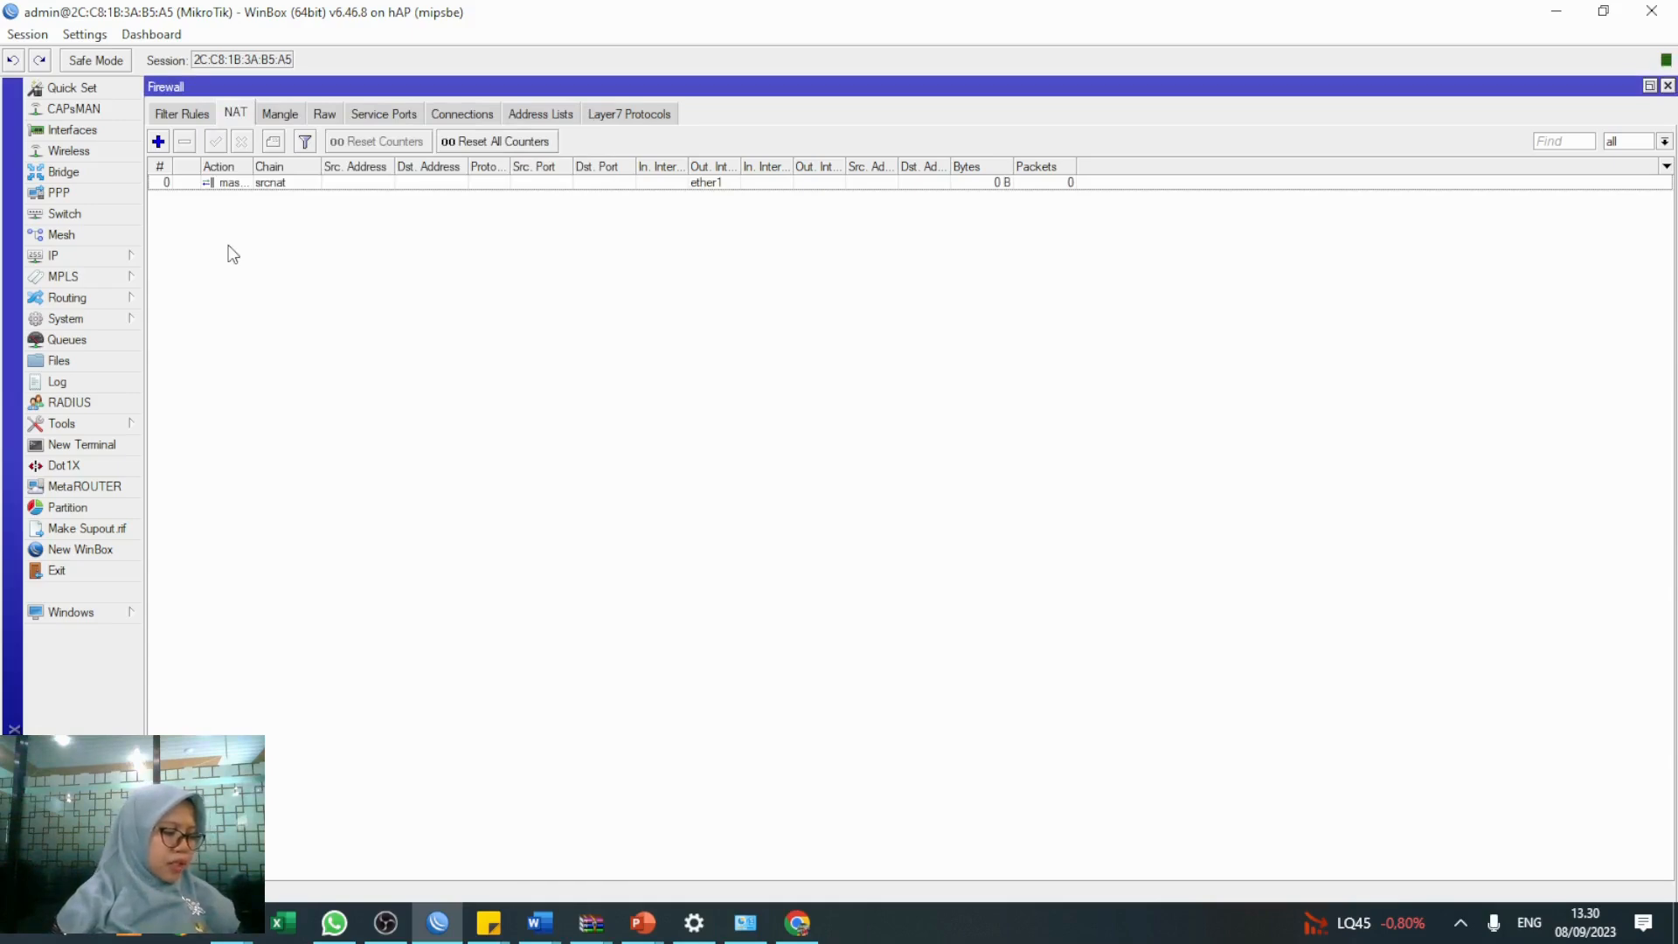
Add the IP address 160.20.9.1/25 to interface ether2 and save it
{"action": "left_click", "coordinate": [117, 258]}
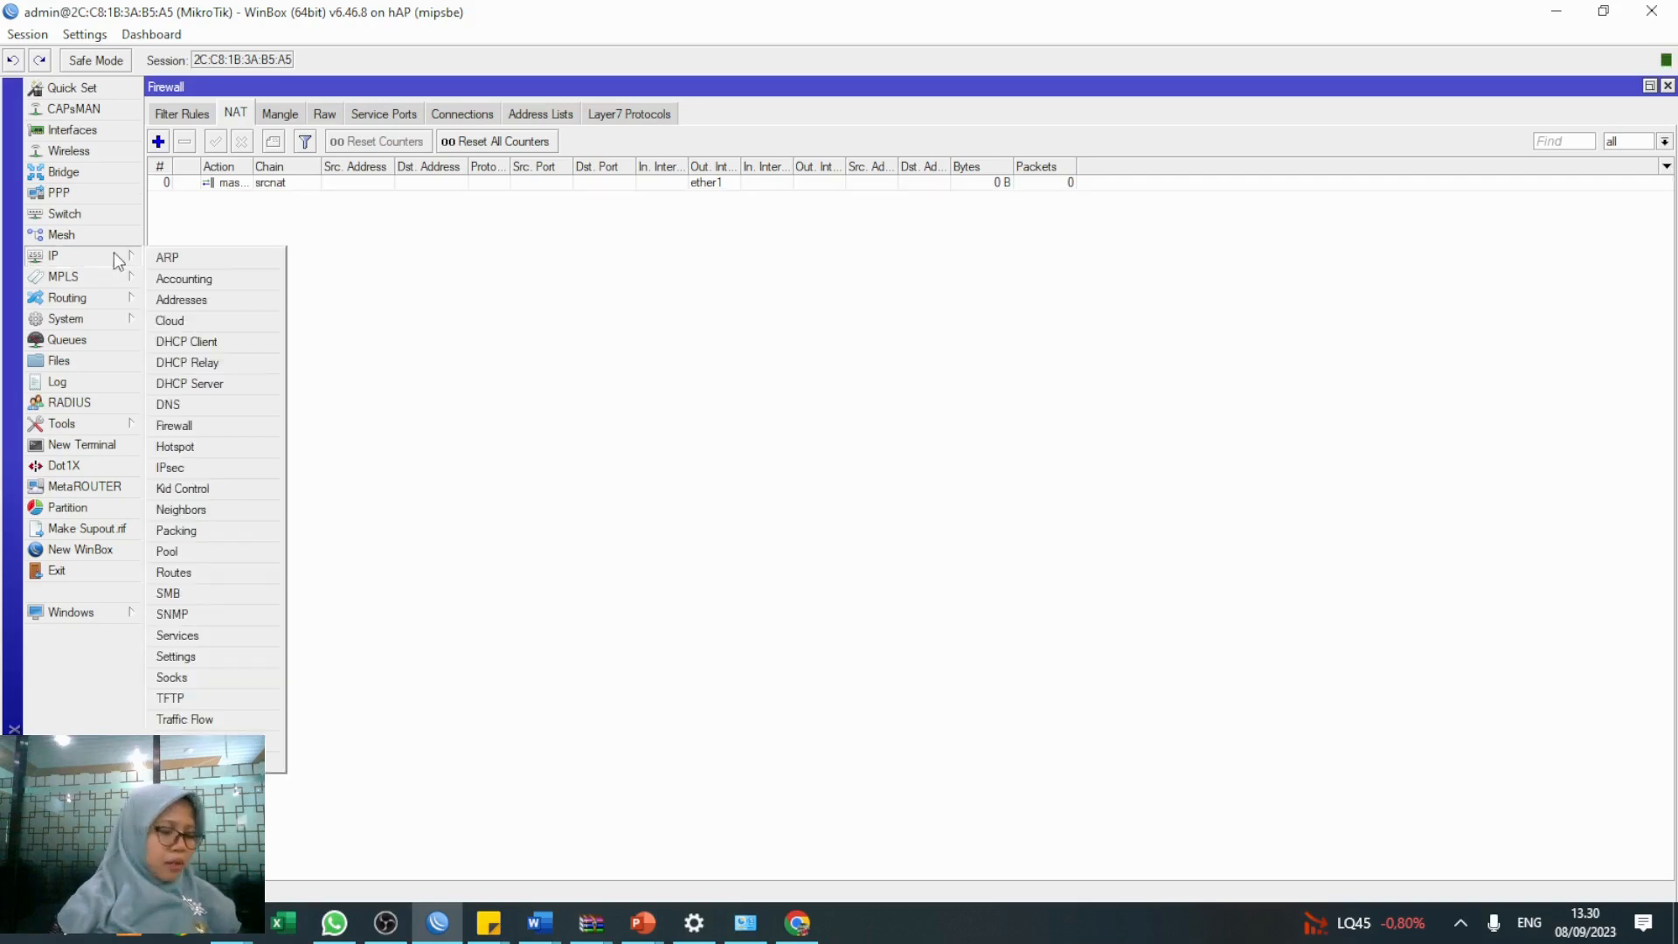
{"action": "left_click", "coordinate": [181, 302]}
{"action": "left_click", "coordinate": [344, 243]}
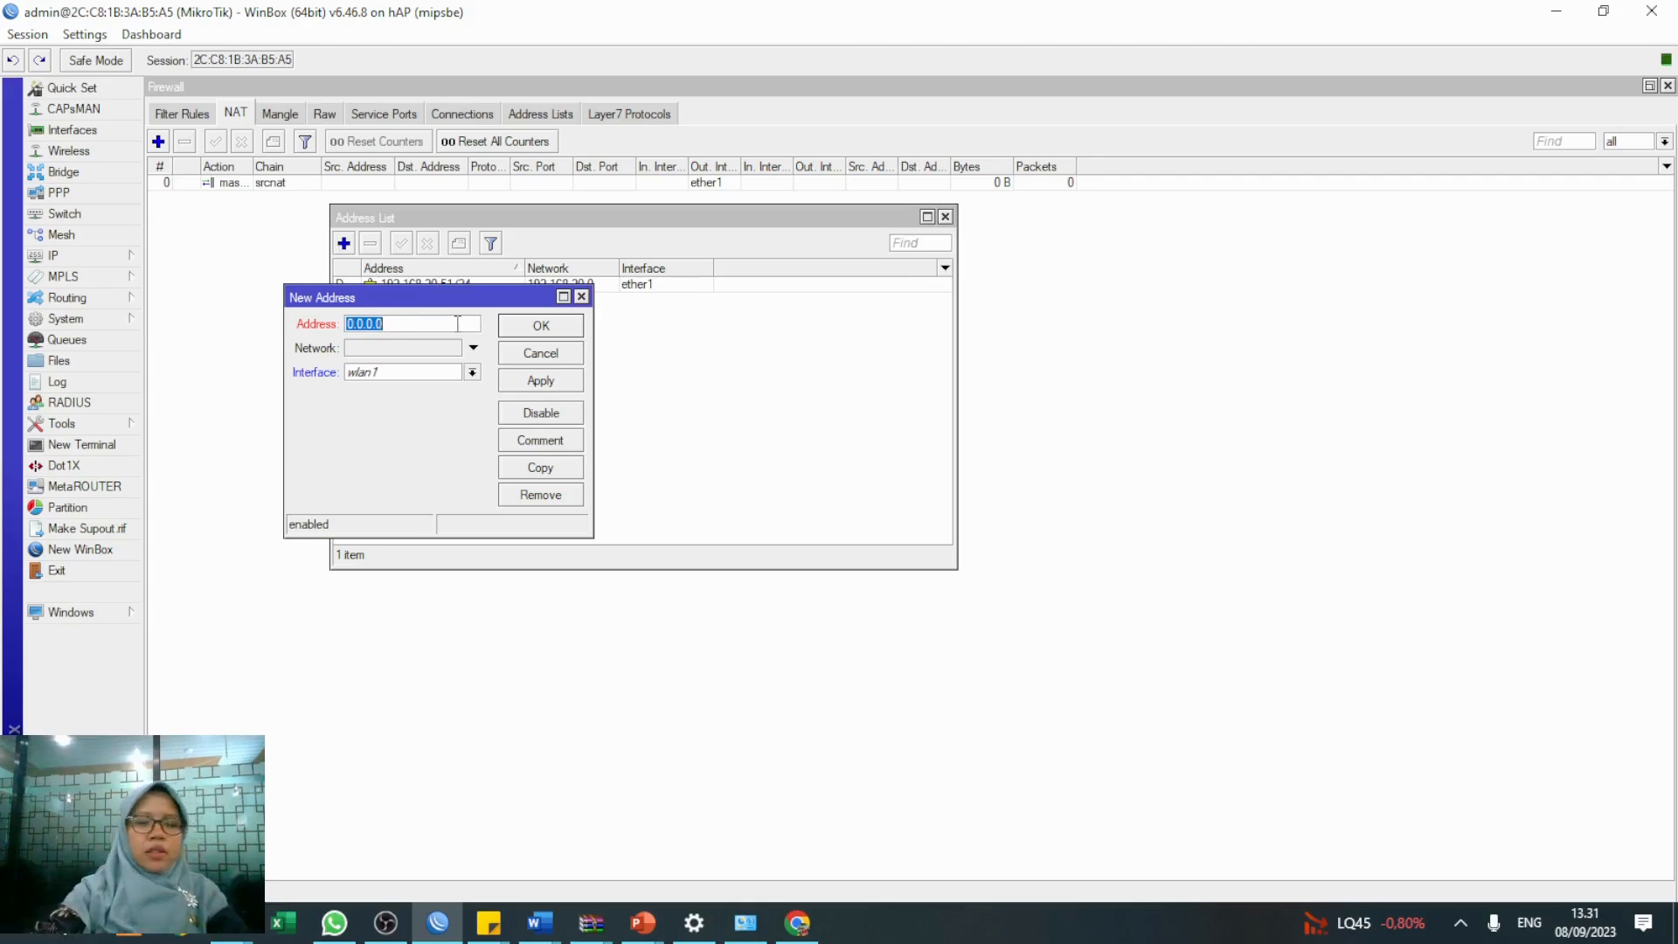
{"action": "type", "text": "1"}
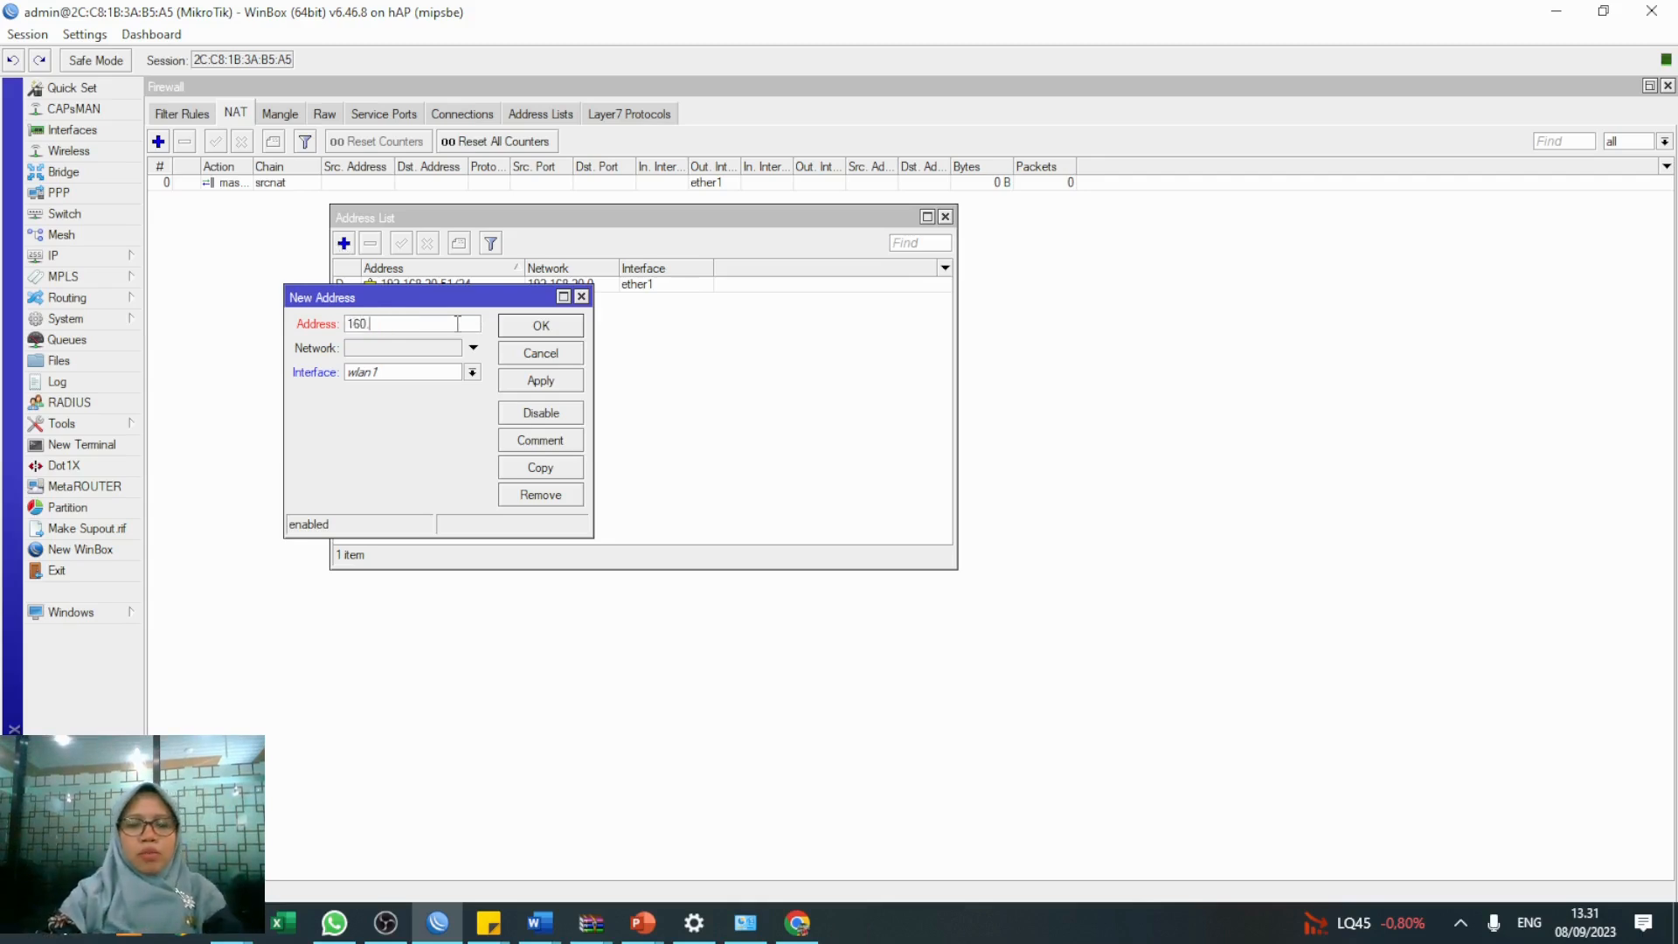
{"action": "type", "text": "60.20.9.1"}
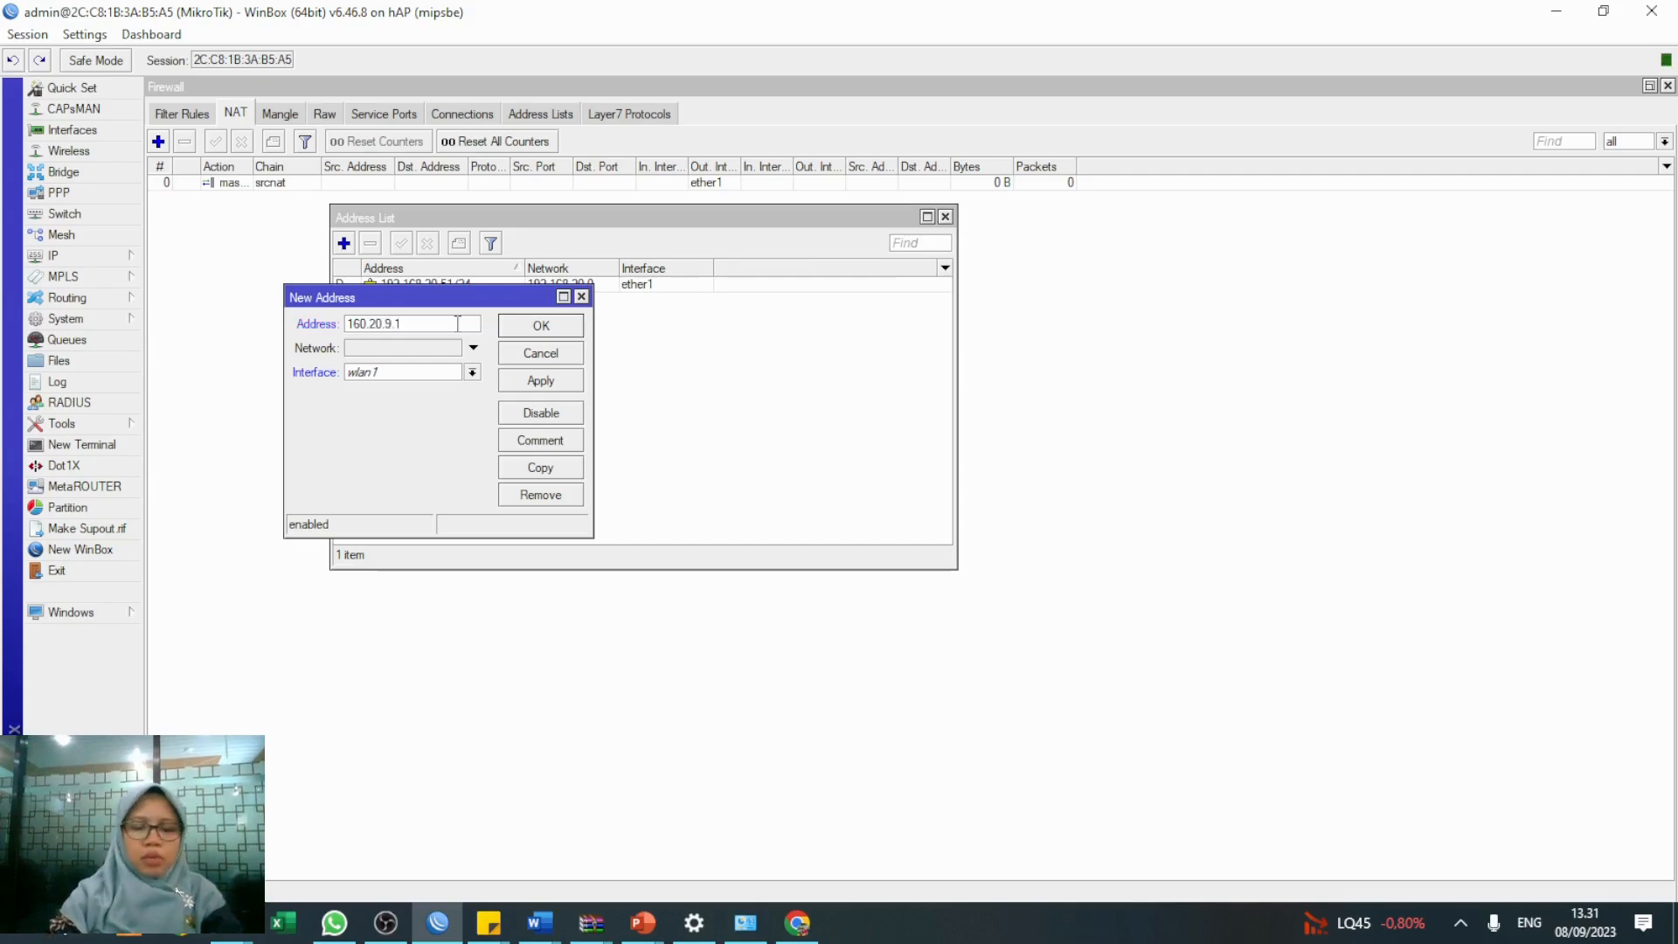
{"action": "type", "text": "/25"}
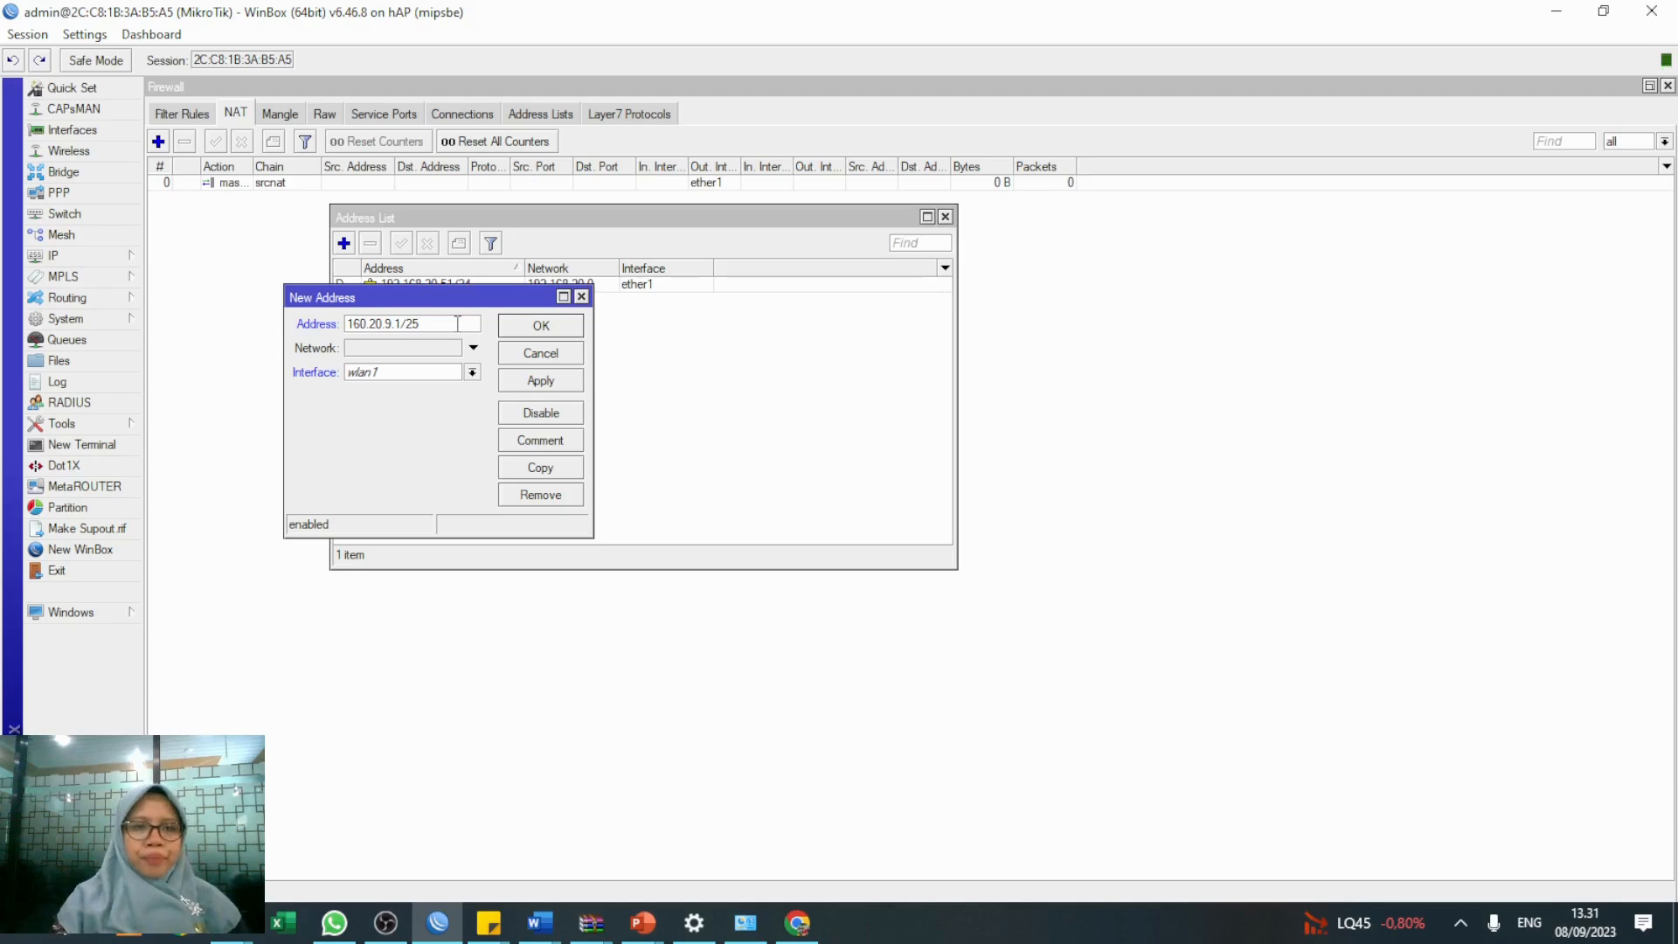
{"action": "left_click", "coordinate": [471, 372]}
{"action": "left_click", "coordinate": [463, 404]}
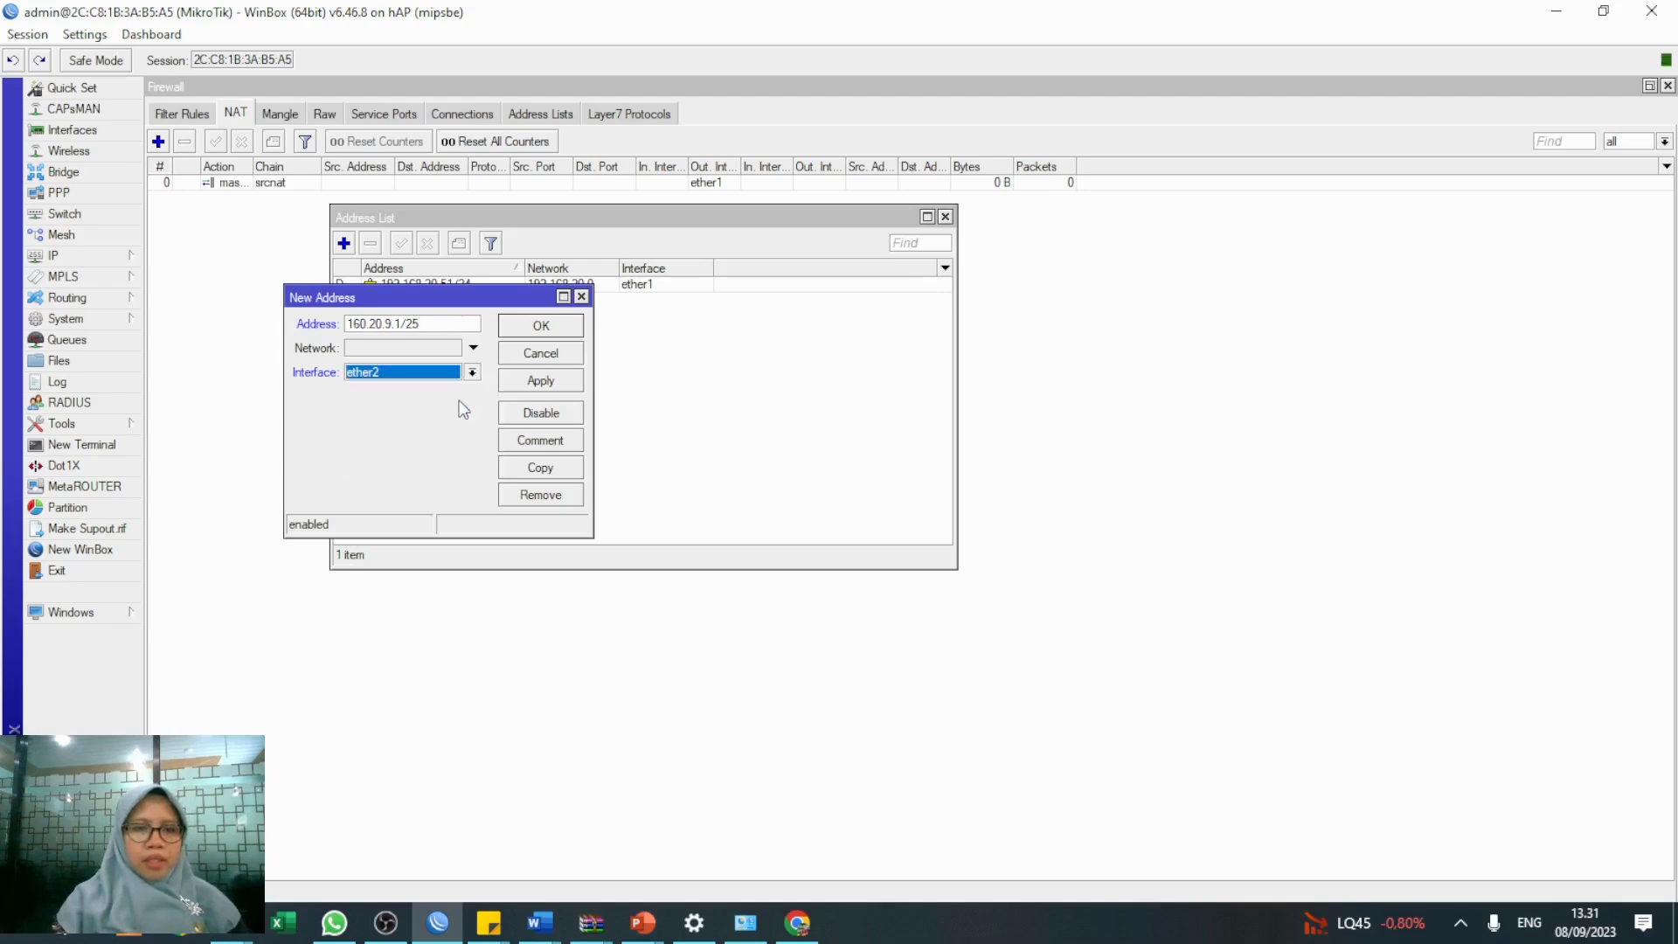
{"action": "left_click", "coordinate": [540, 380]}
{"action": "left_click", "coordinate": [533, 329]}
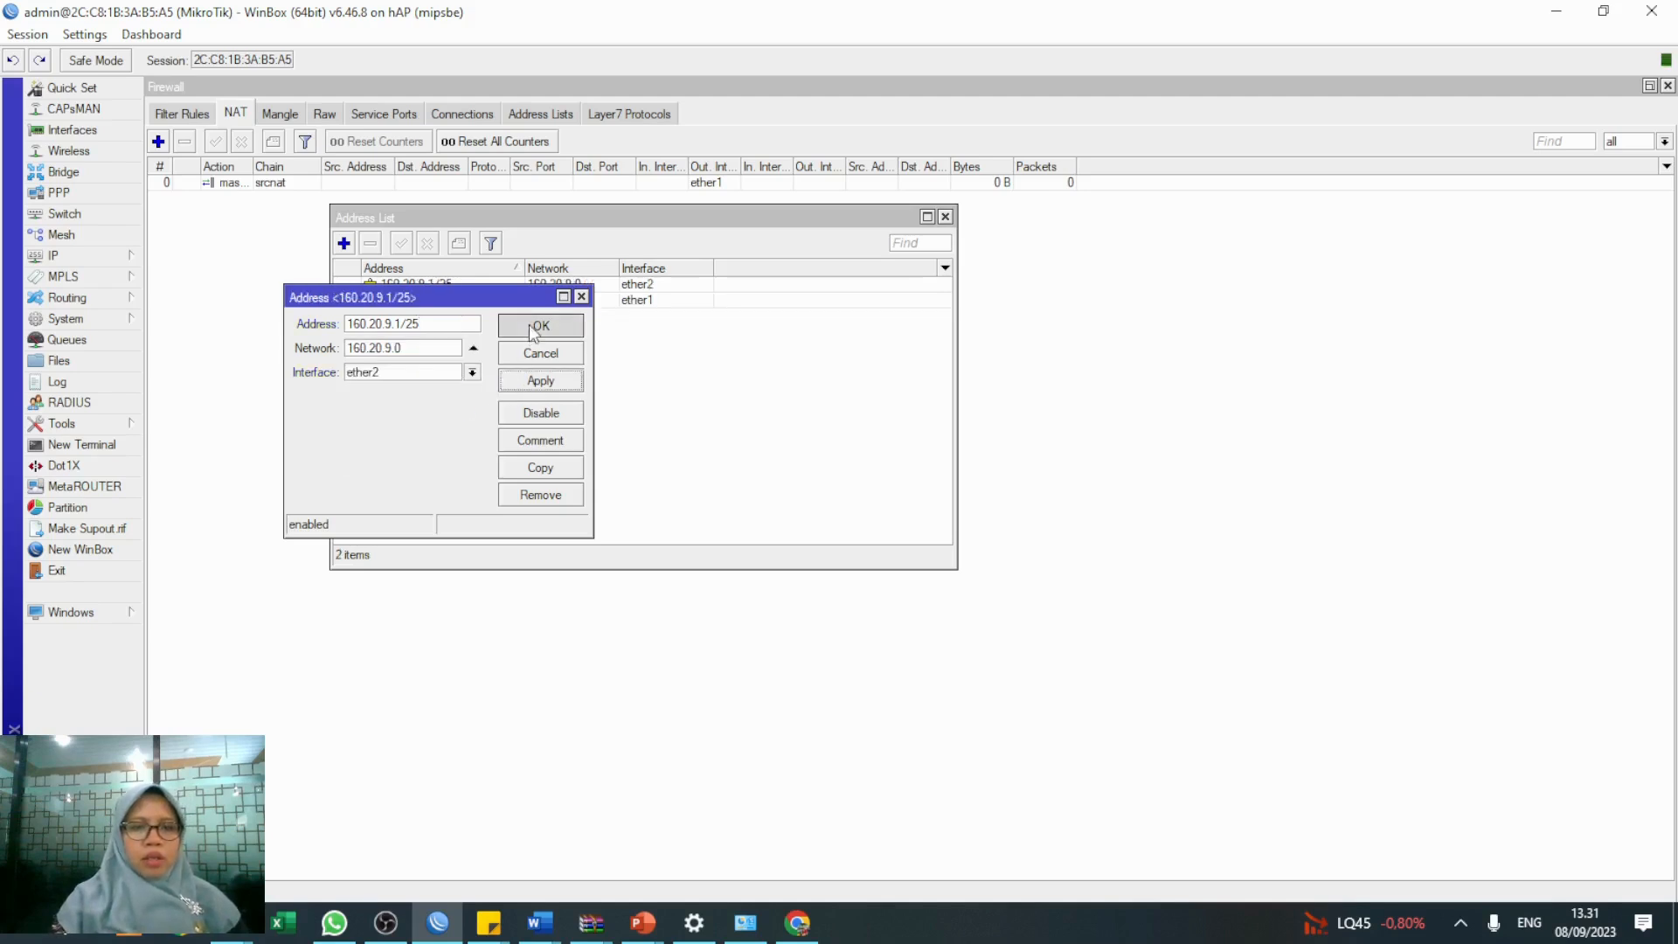
Add the IP address 10.11.12.1/26 on interface wlan1 and save it
{"action": "left_click", "coordinate": [344, 243]}
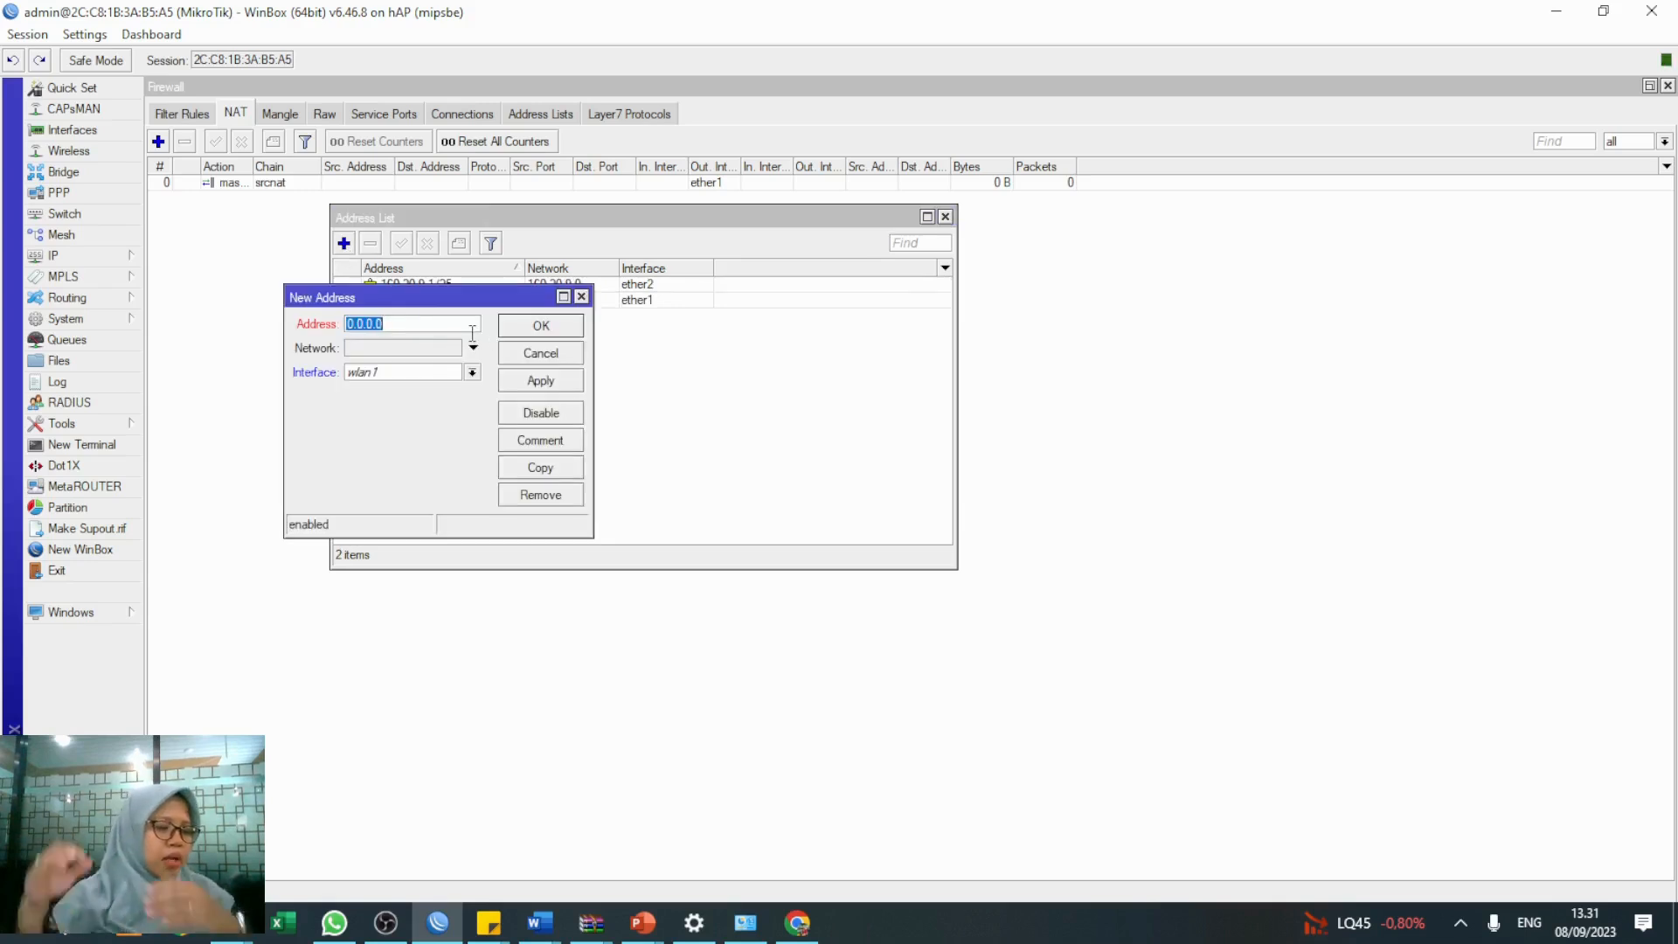
{"action": "type", "text": "10.1"}
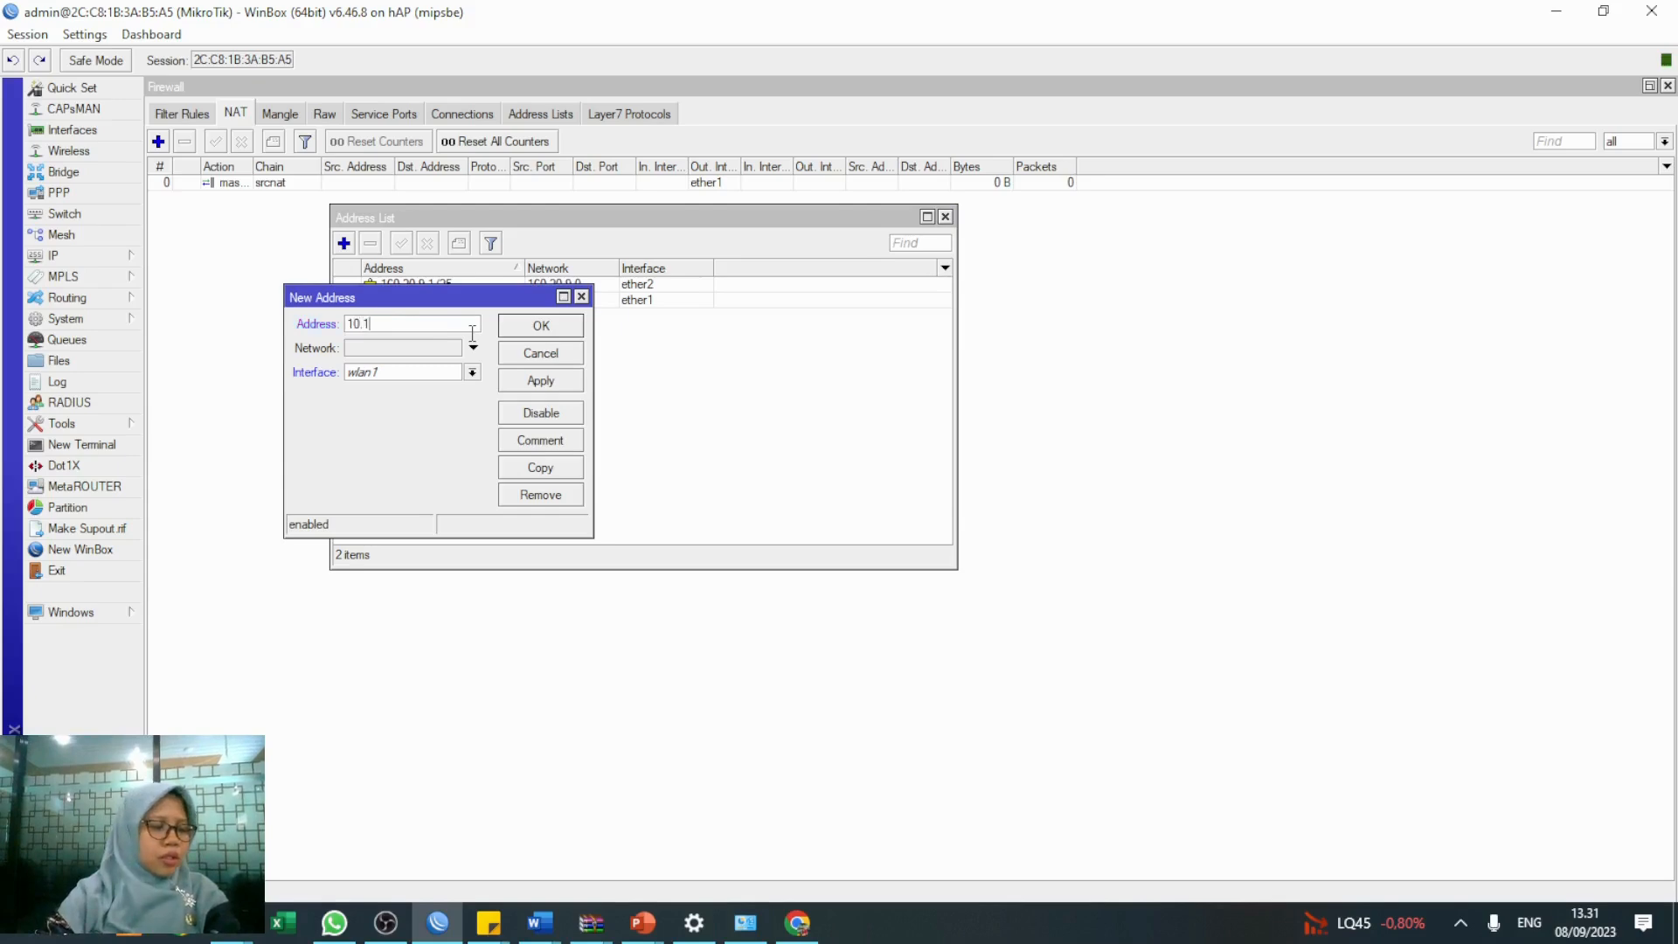
{"action": "type", "text": "1.12.1"}
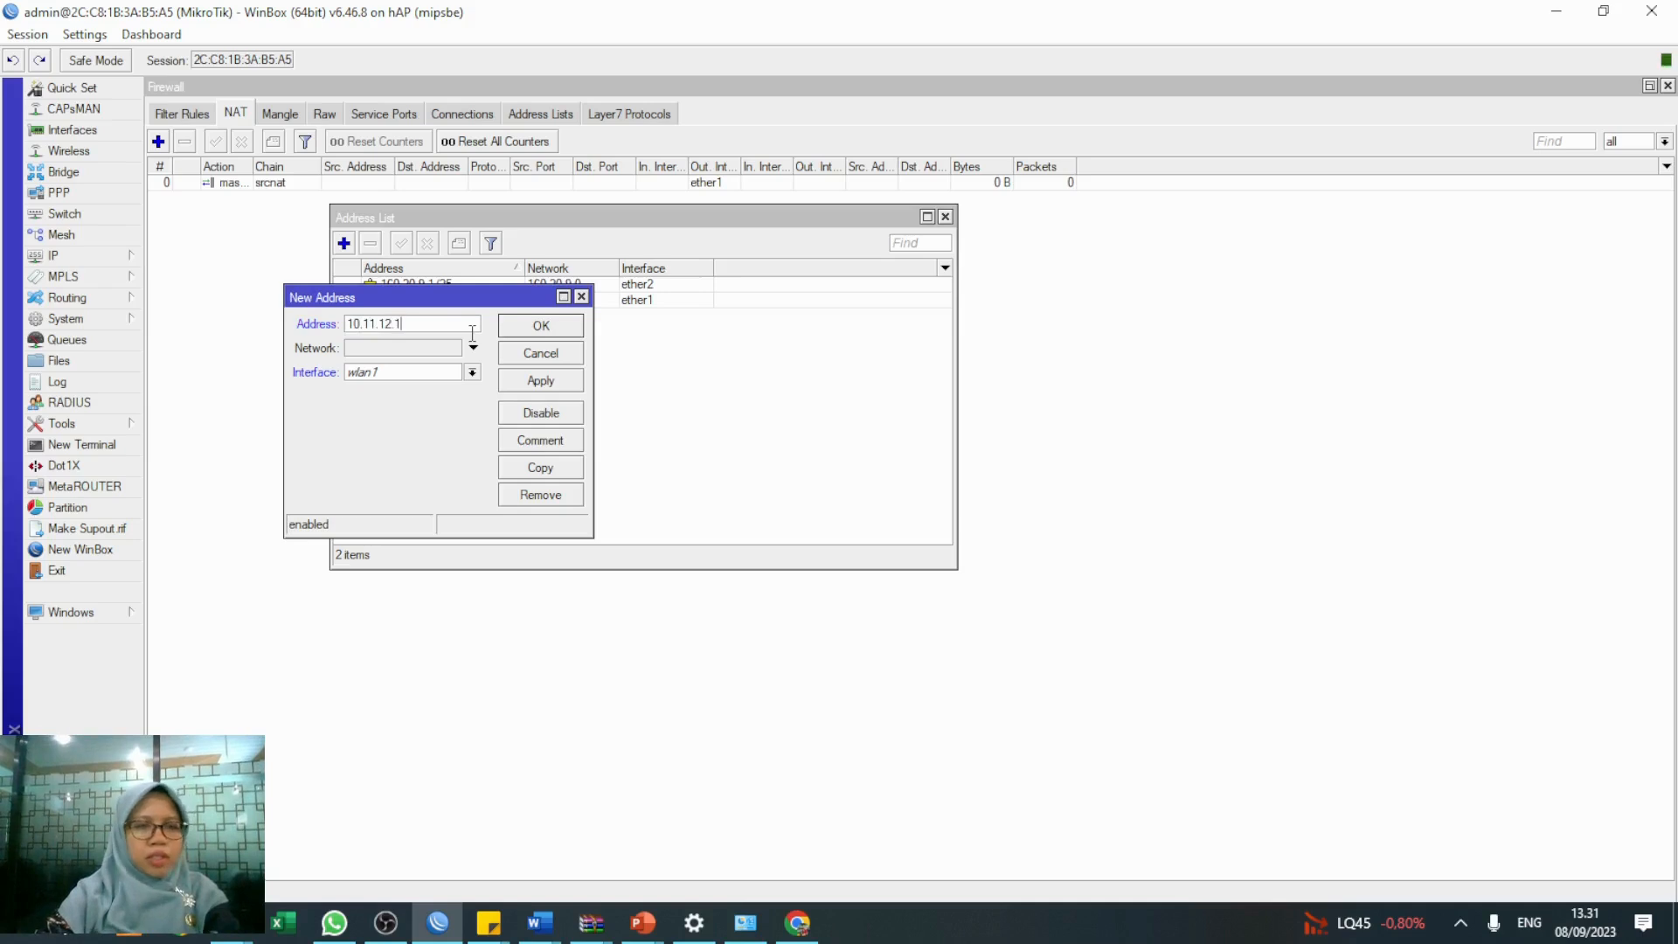
{"action": "type", "text": "/26"}
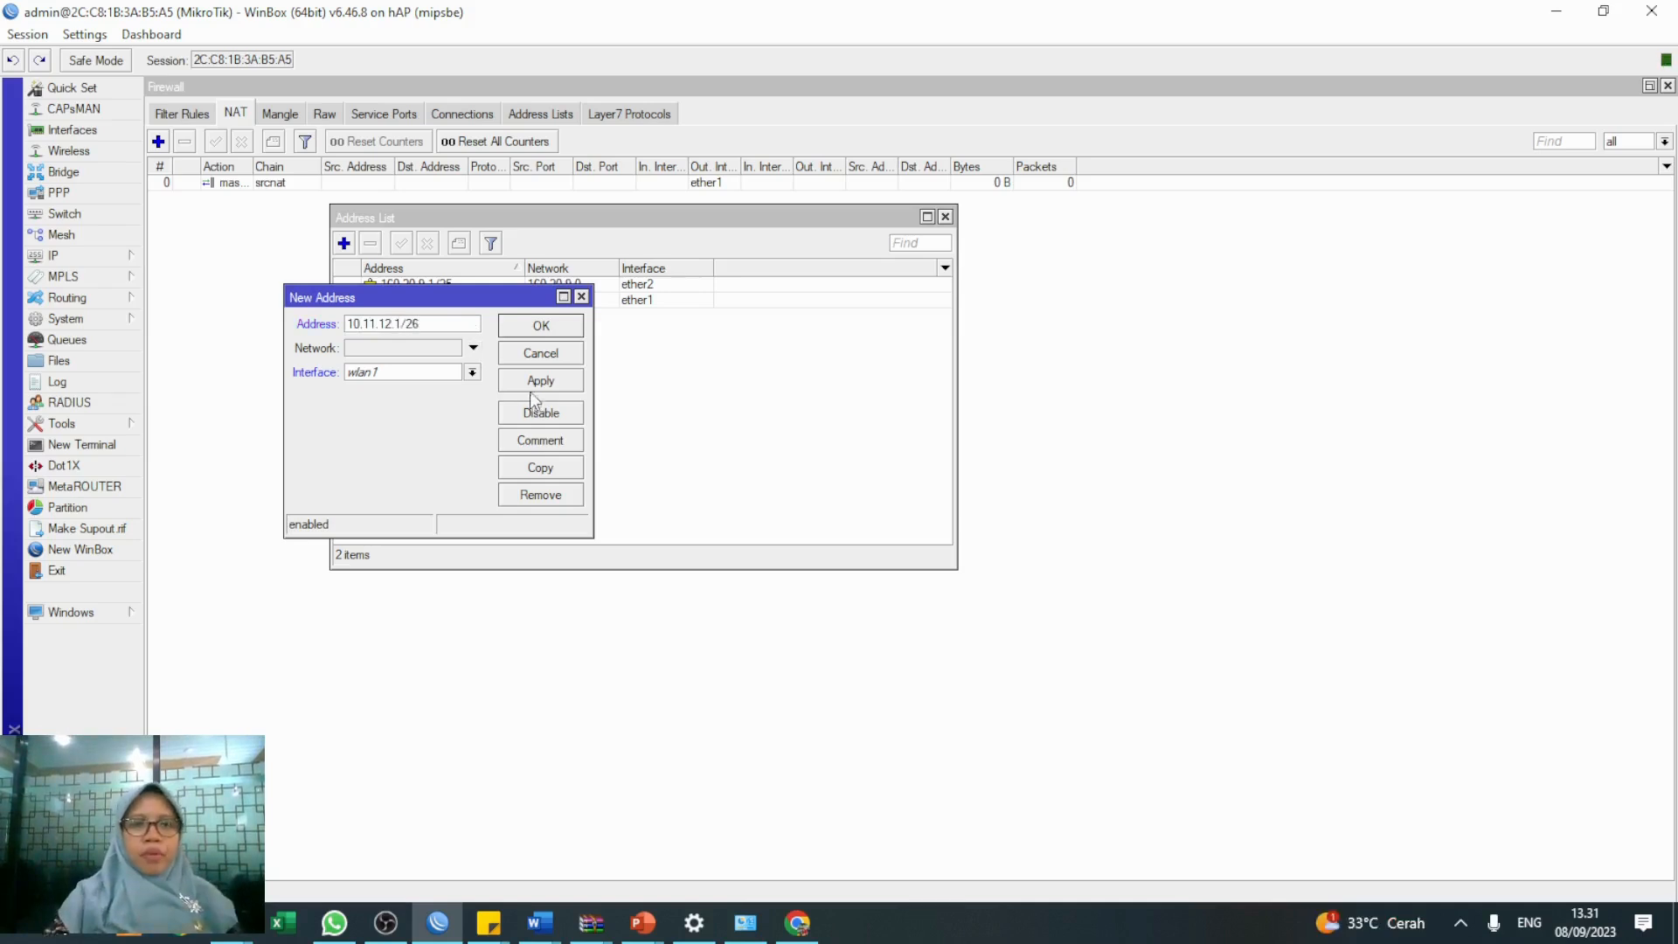
{"action": "left_click", "coordinate": [533, 385]}
{"action": "left_click", "coordinate": [530, 328]}
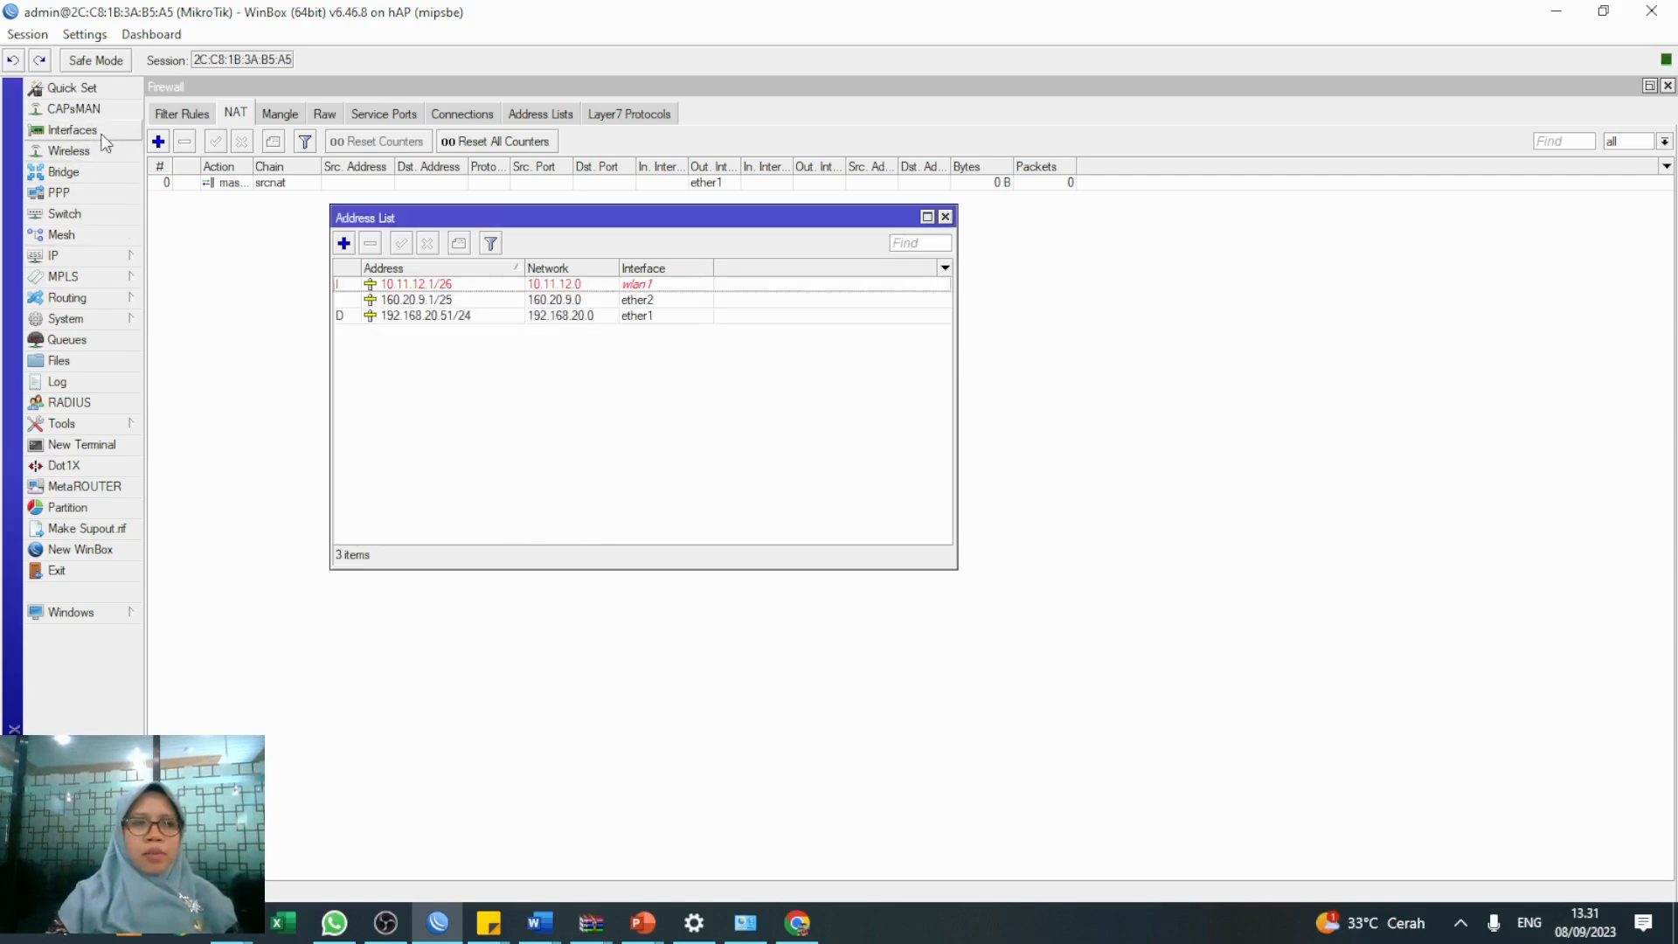
Enable the wlan1 interface and bring the IP address list back into view to check its entries
{"action": "left_click", "coordinate": [72, 130]}
{"action": "left_click", "coordinate": [208, 269]}
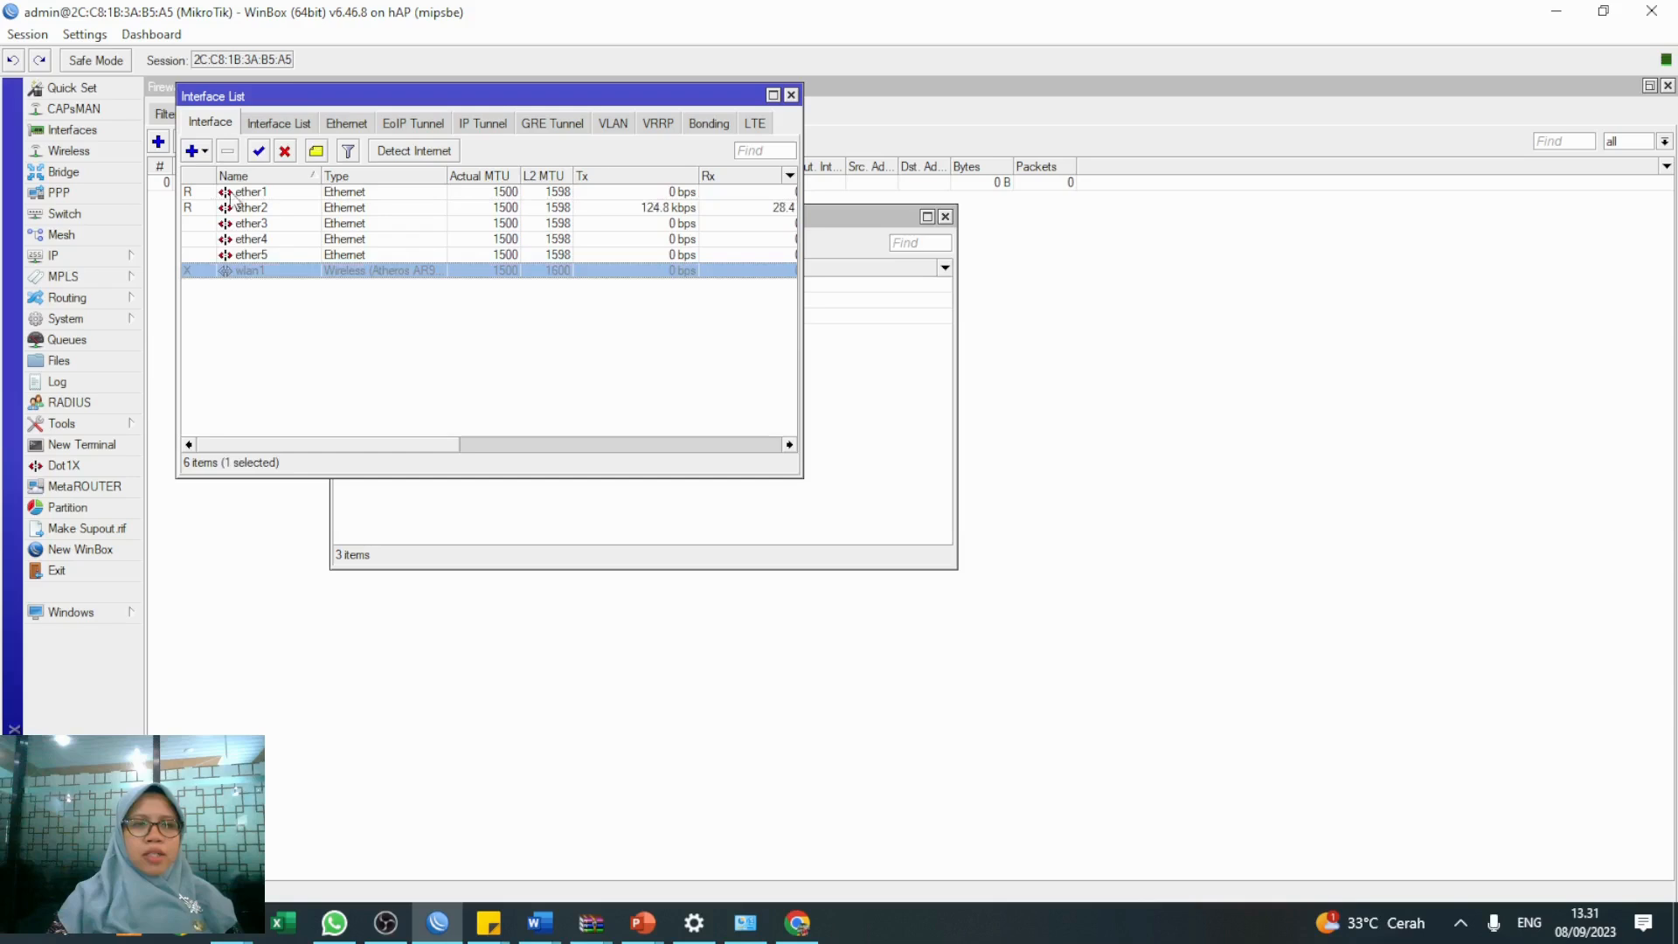
{"action": "left_click", "coordinate": [258, 152]}
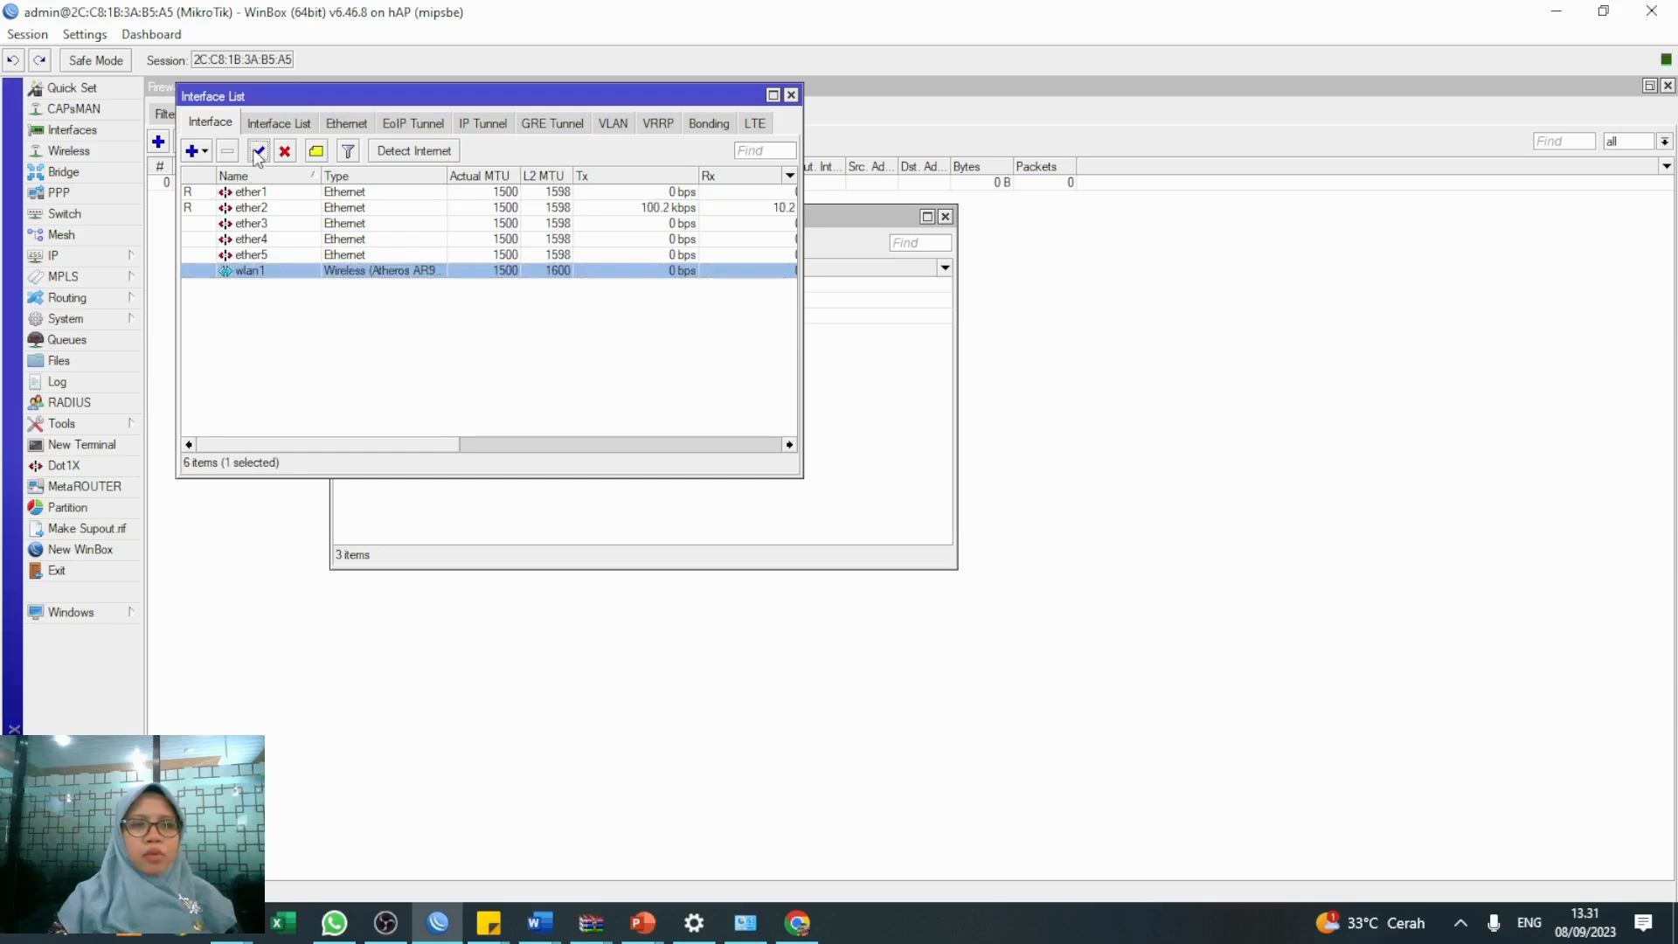
{"action": "left_click_drag", "start_coordinate": [734, 100], "coordinate": [834, 424]}
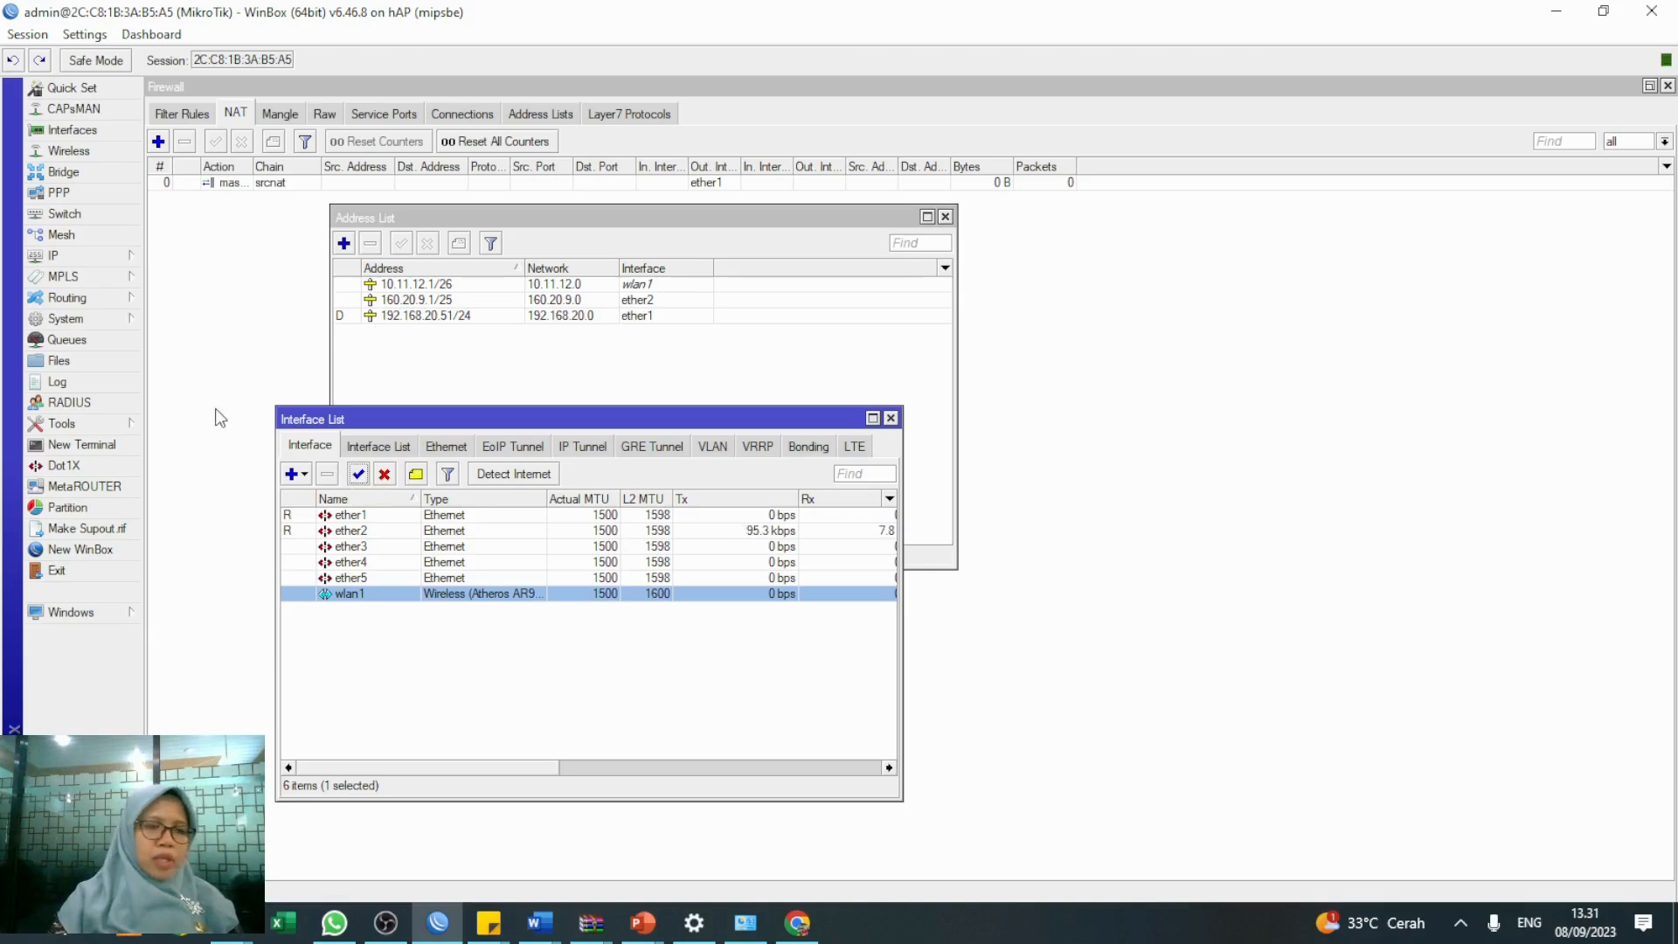
{"action": "left_click", "coordinate": [105, 256]}
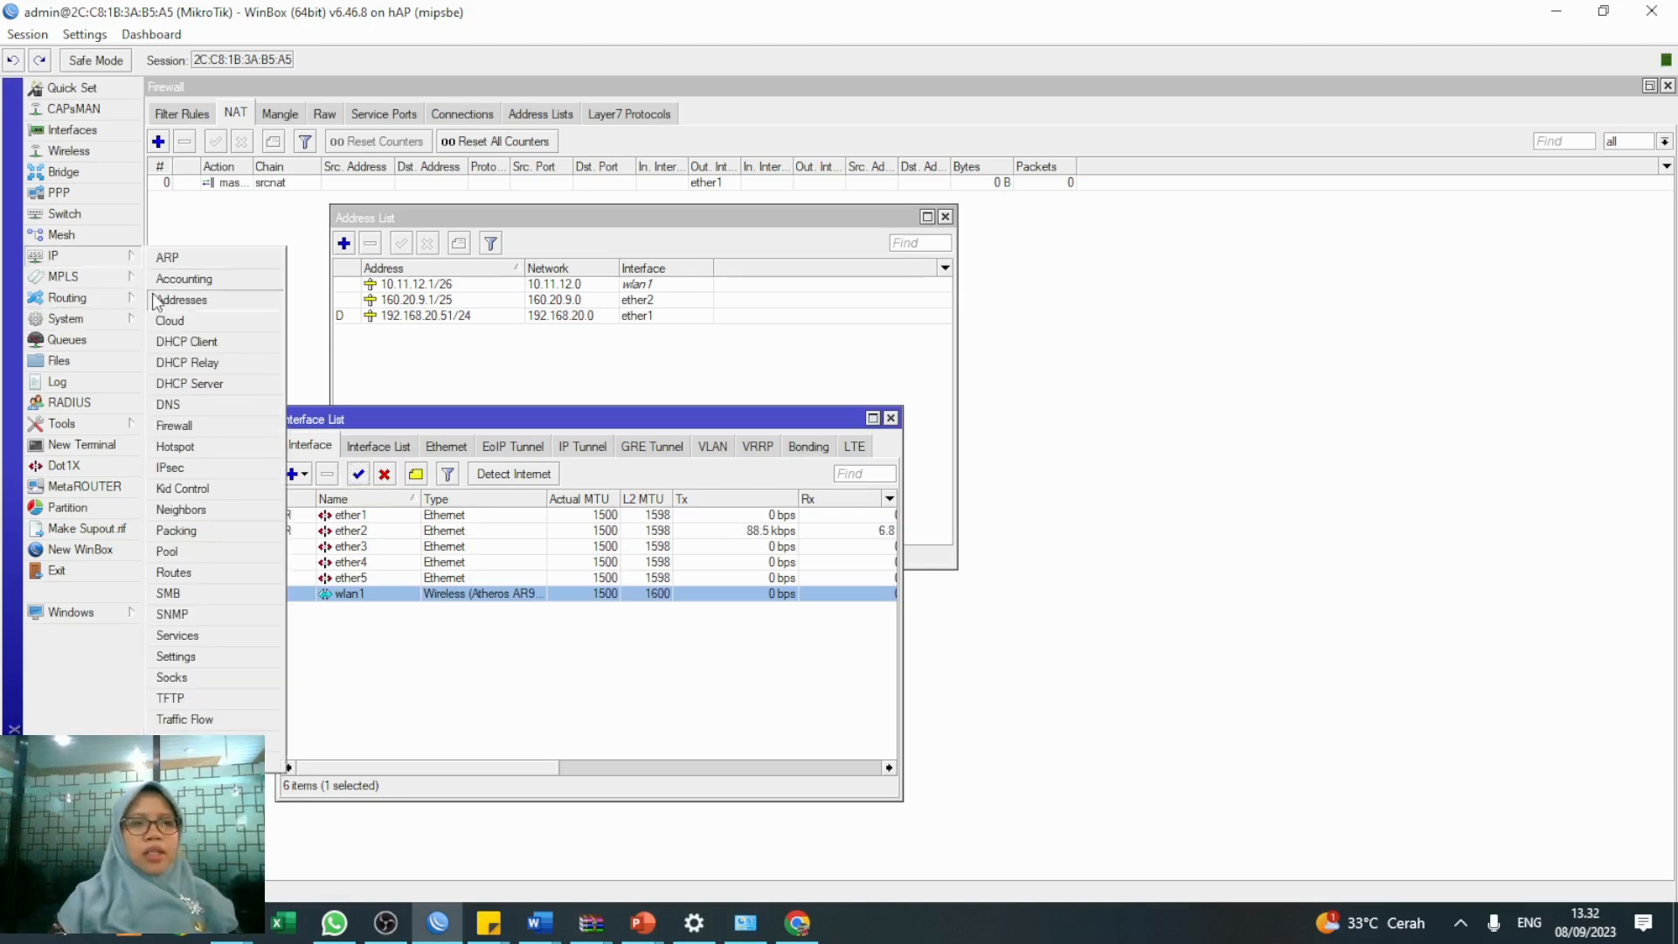
{"action": "left_click", "coordinate": [157, 299]}
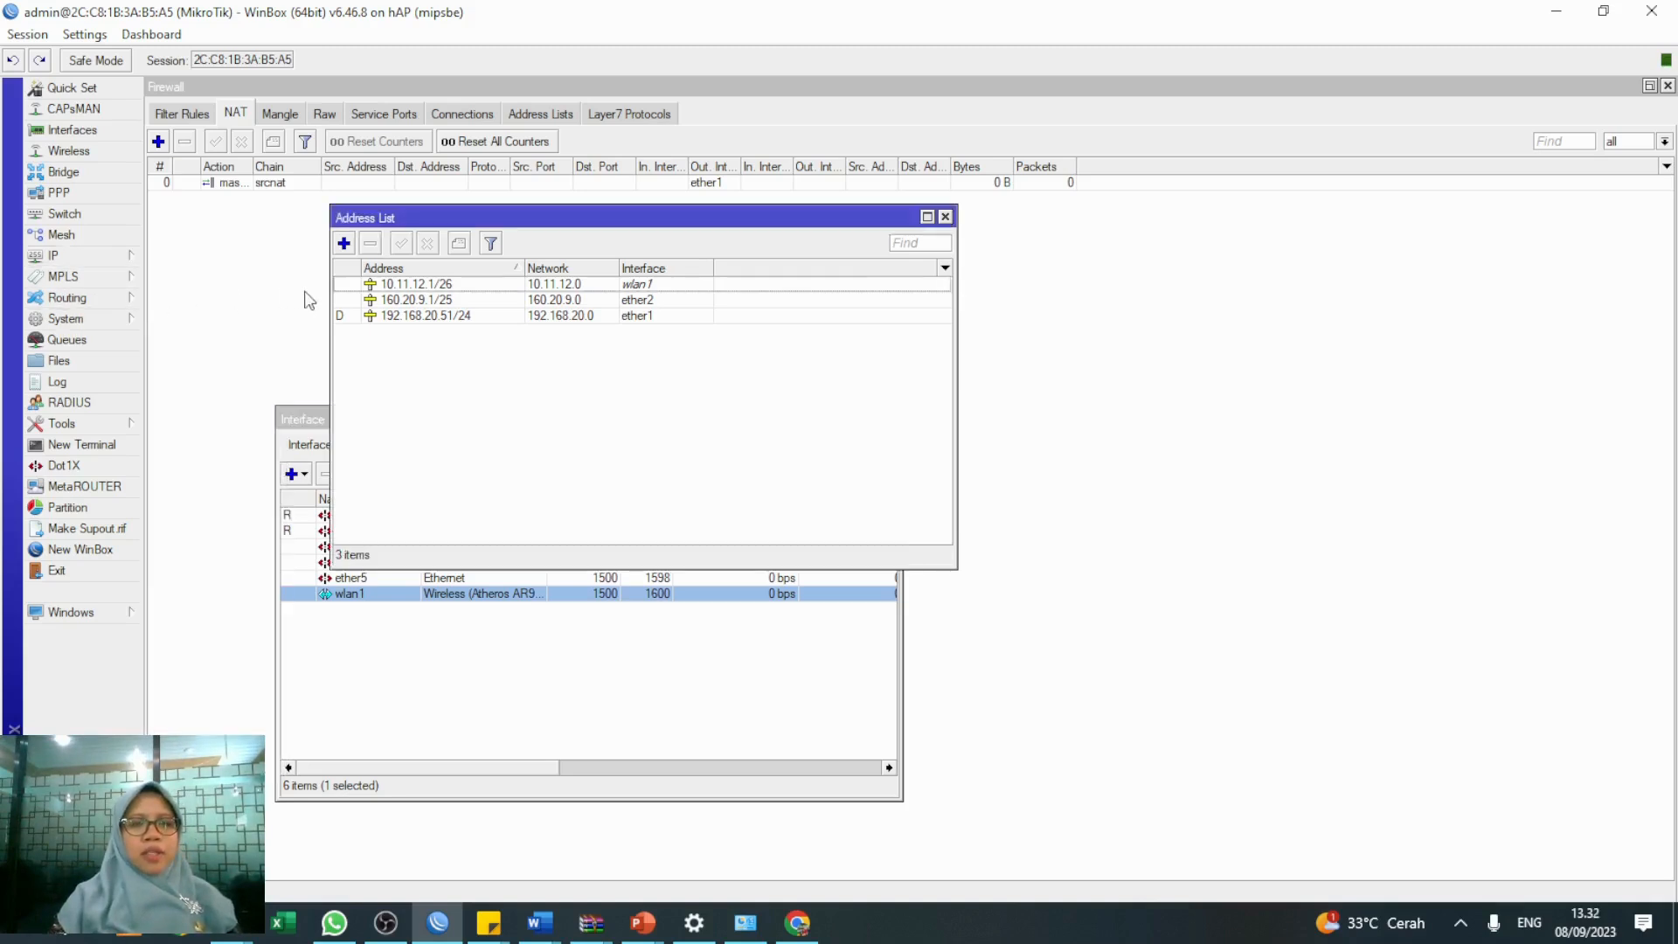
Set up a DHCP server on ether2 for 160.20.9.0/25 with gateway 160.20.9.1, pool 160.20.9.2-160.20.9.126, DNS 192.168.1.1 and a 10-minute lease
{"action": "left_click", "coordinate": [140, 257]}
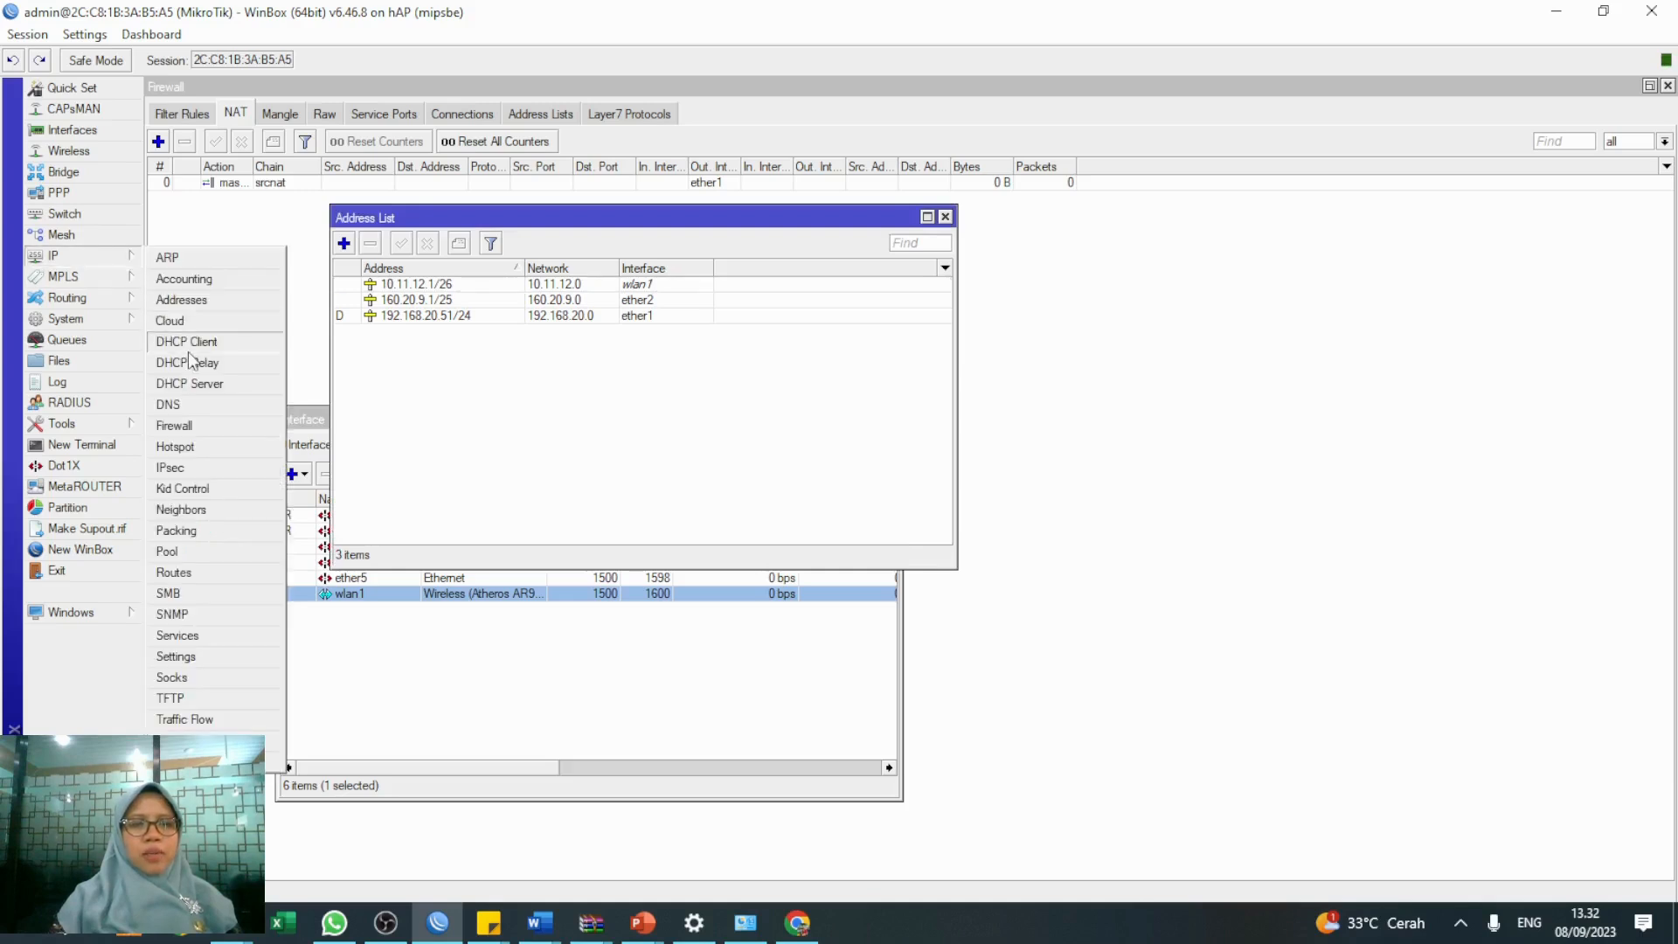
{"action": "left_click", "coordinate": [203, 385]}
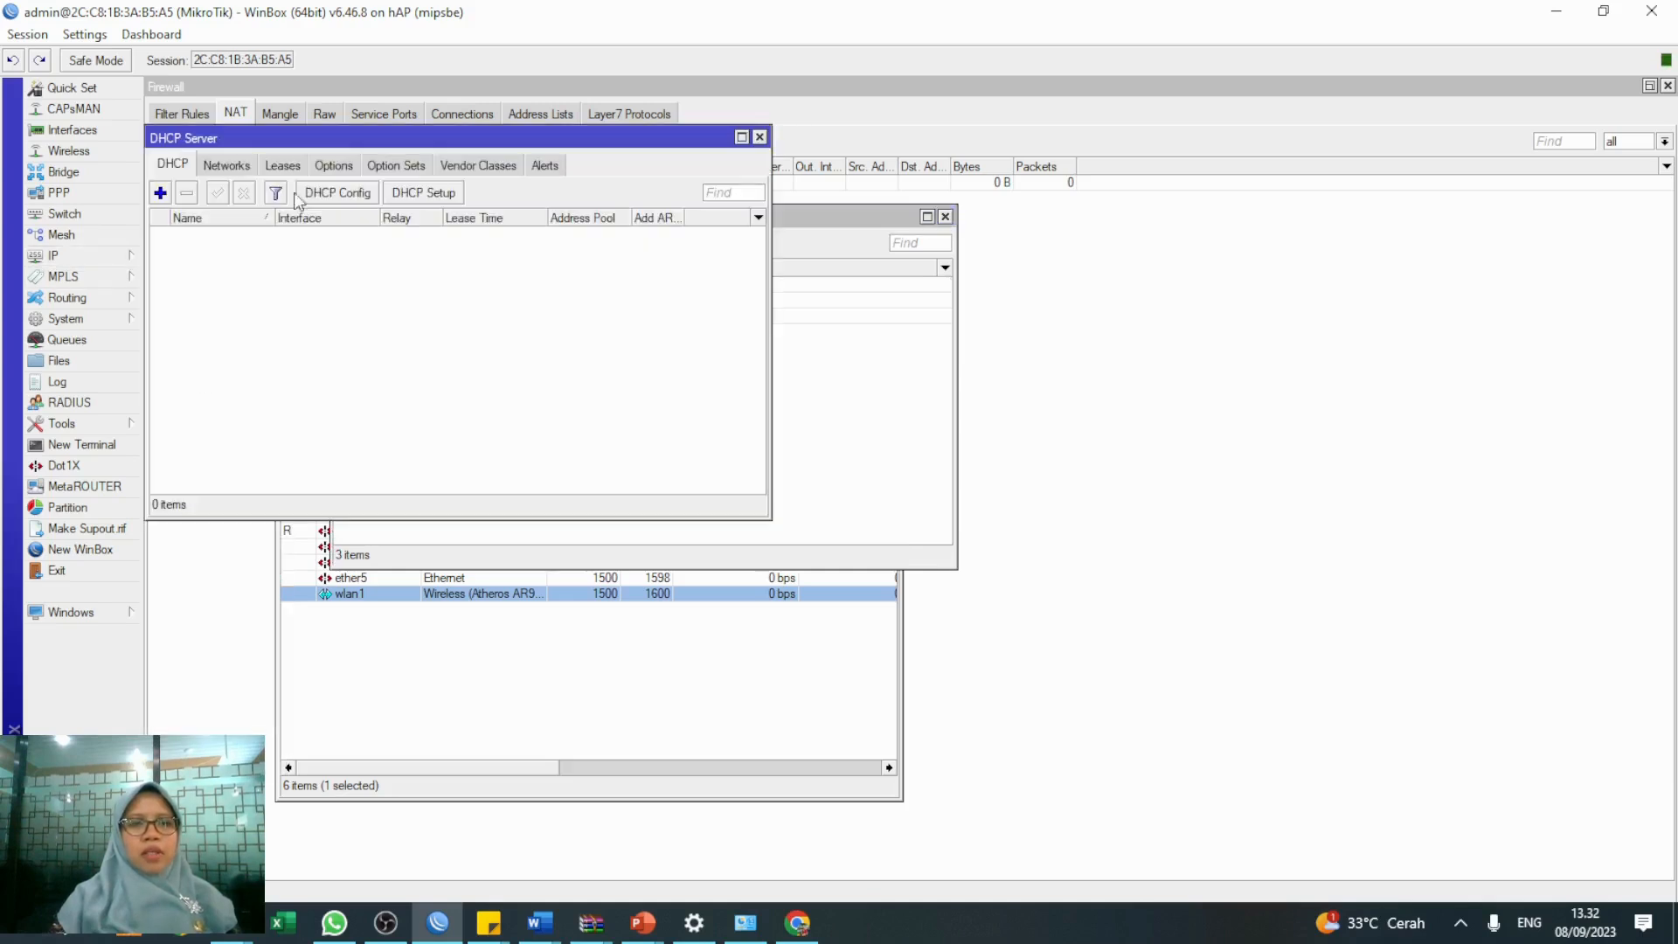
{"action": "left_click", "coordinate": [411, 194]}
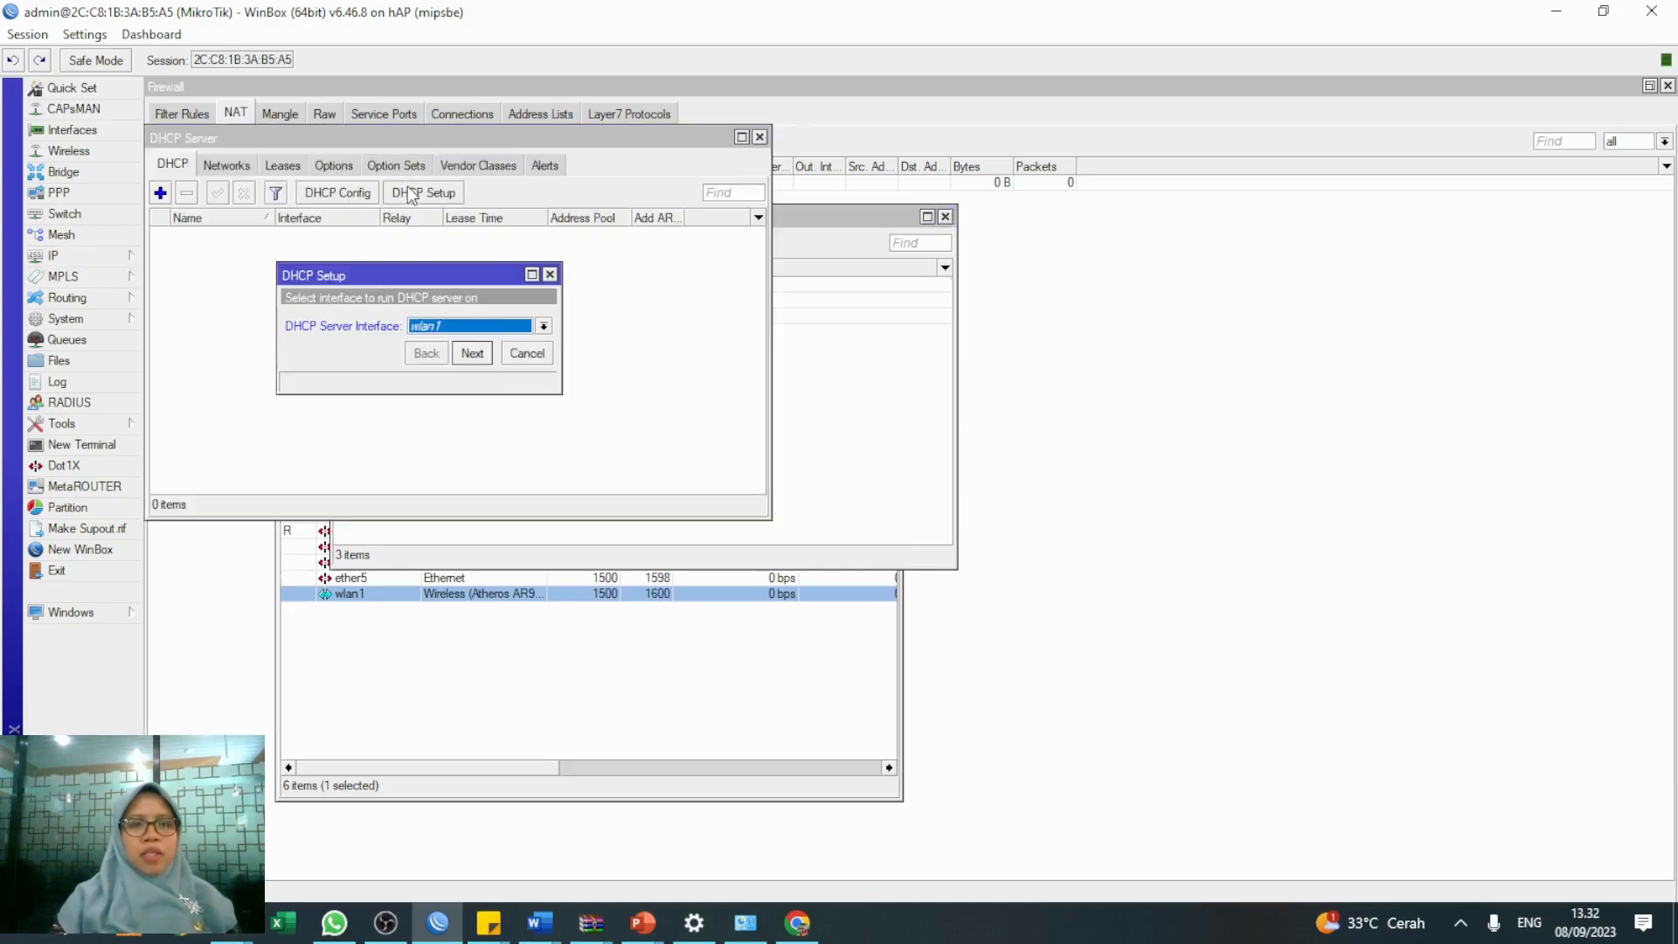
{"action": "left_click", "coordinate": [477, 331]}
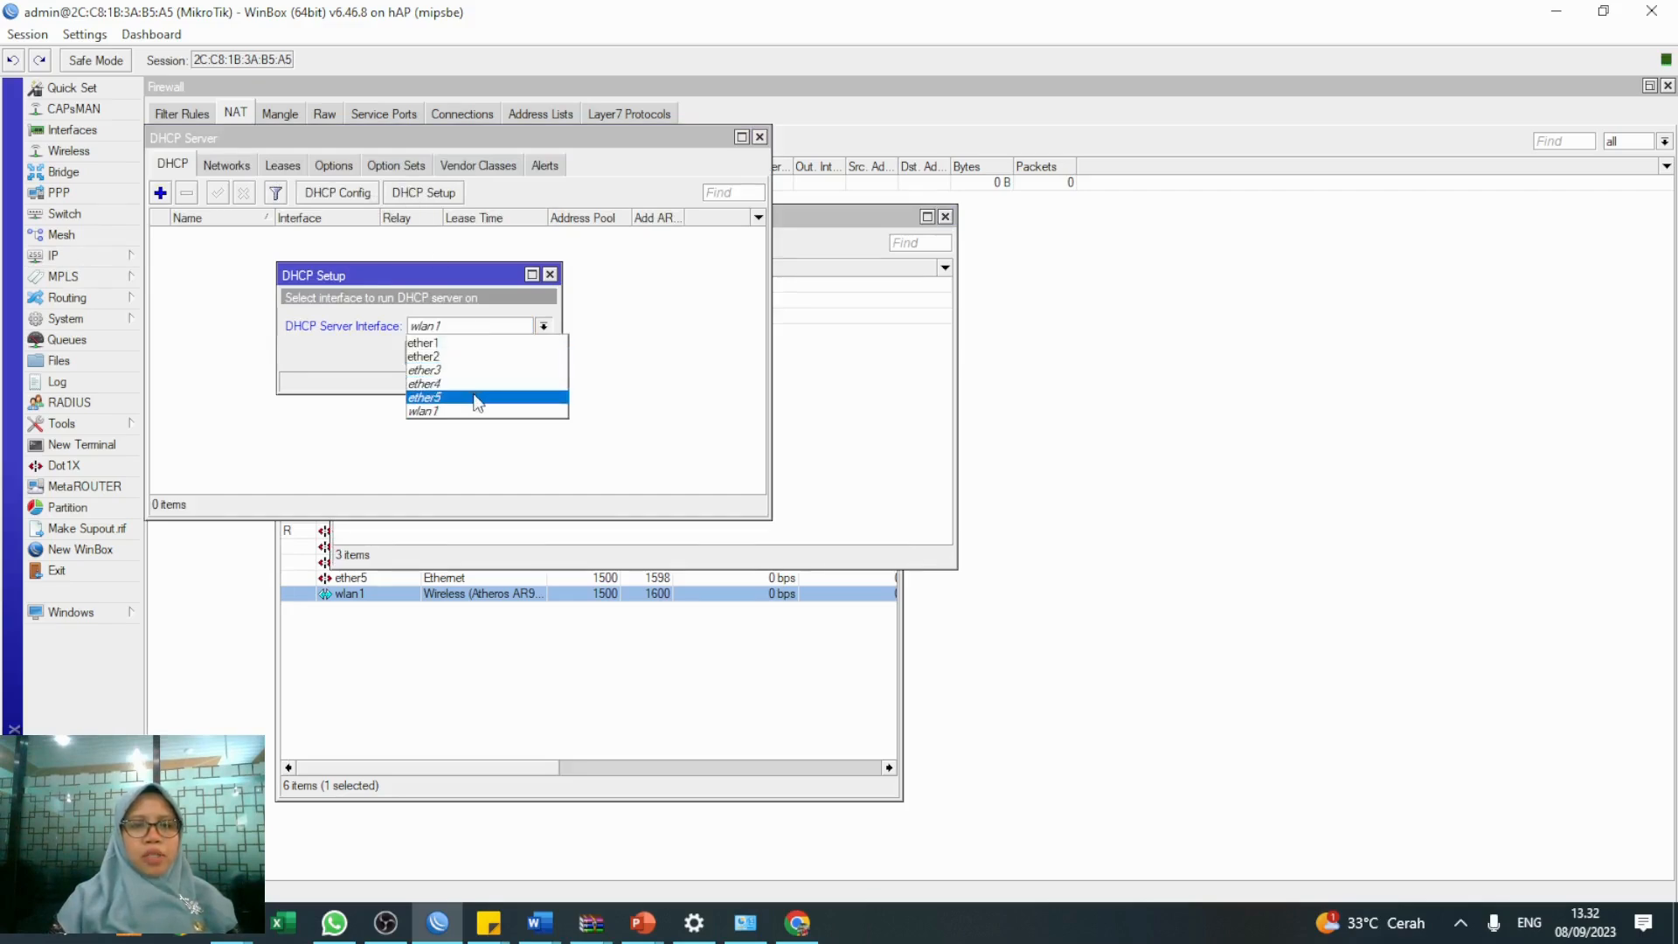
{"action": "left_click", "coordinate": [472, 357]}
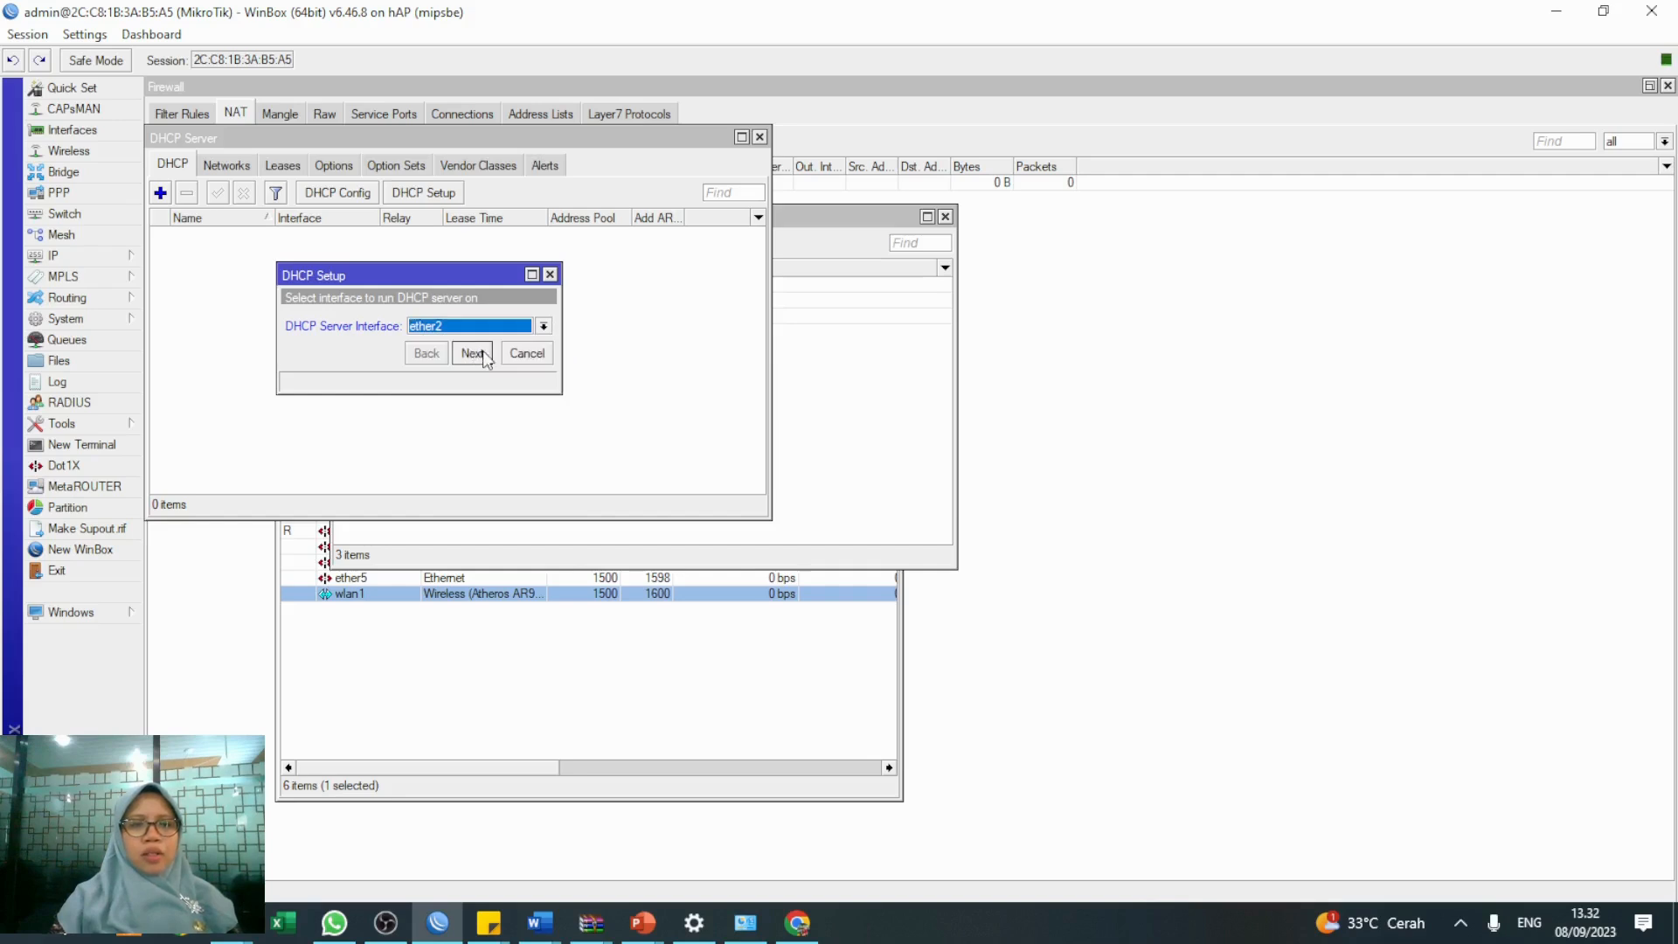
{"action": "left_click", "coordinate": [478, 353]}
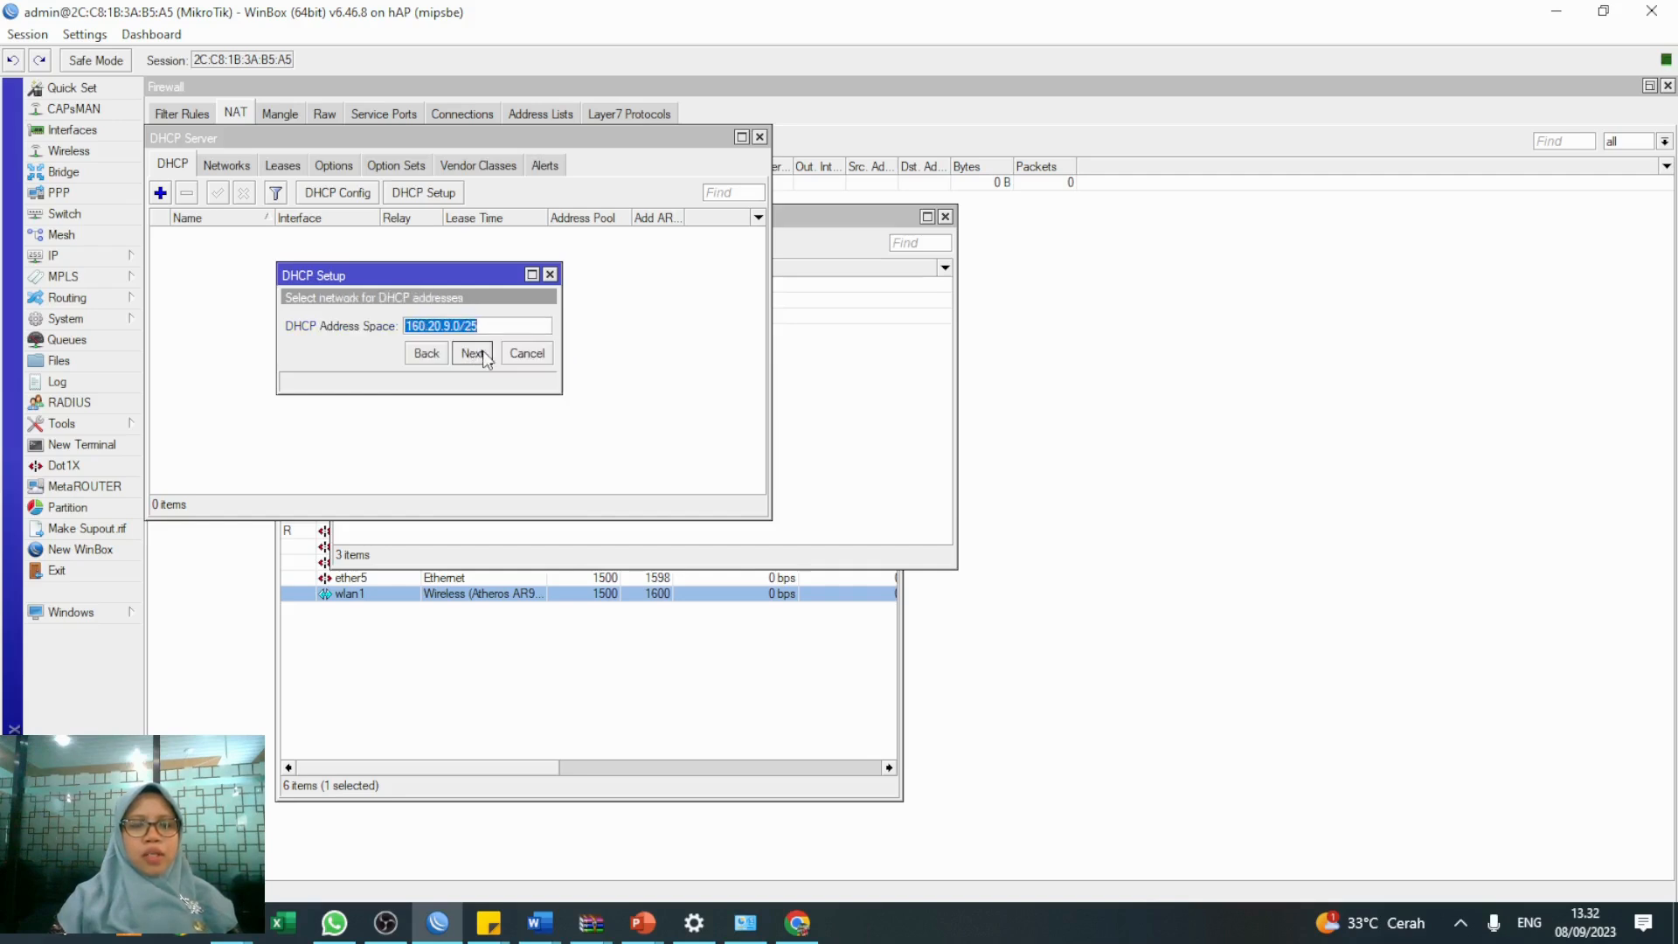
{"action": "left_click", "coordinate": [484, 354]}
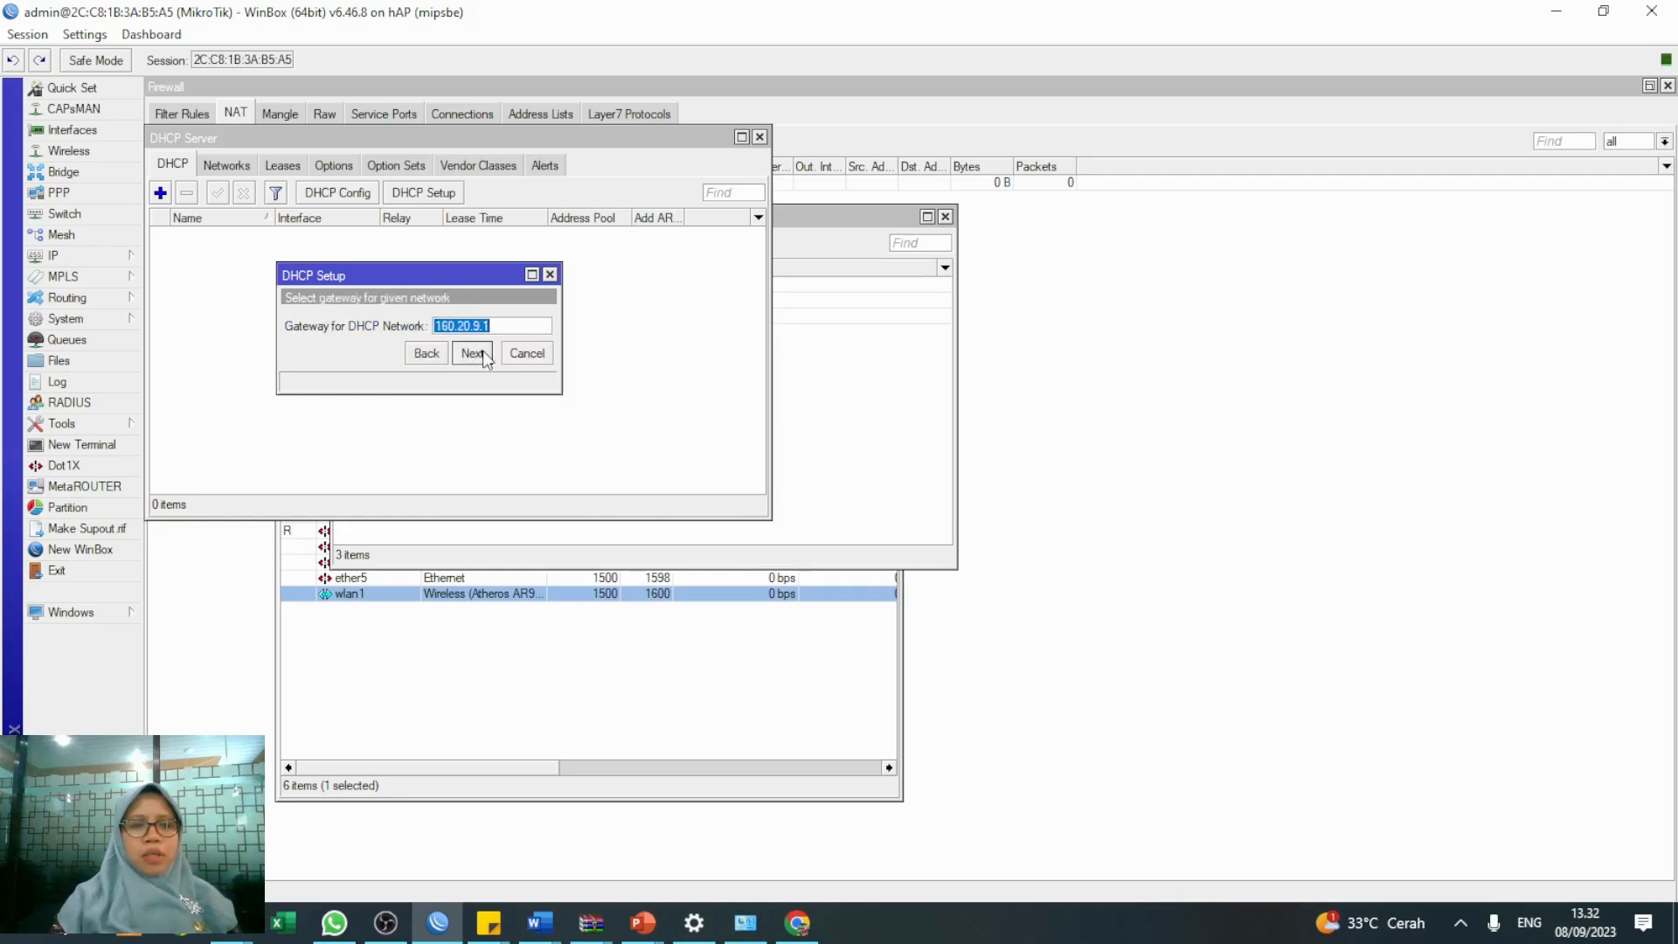
{"action": "left_click", "coordinate": [482, 351]}
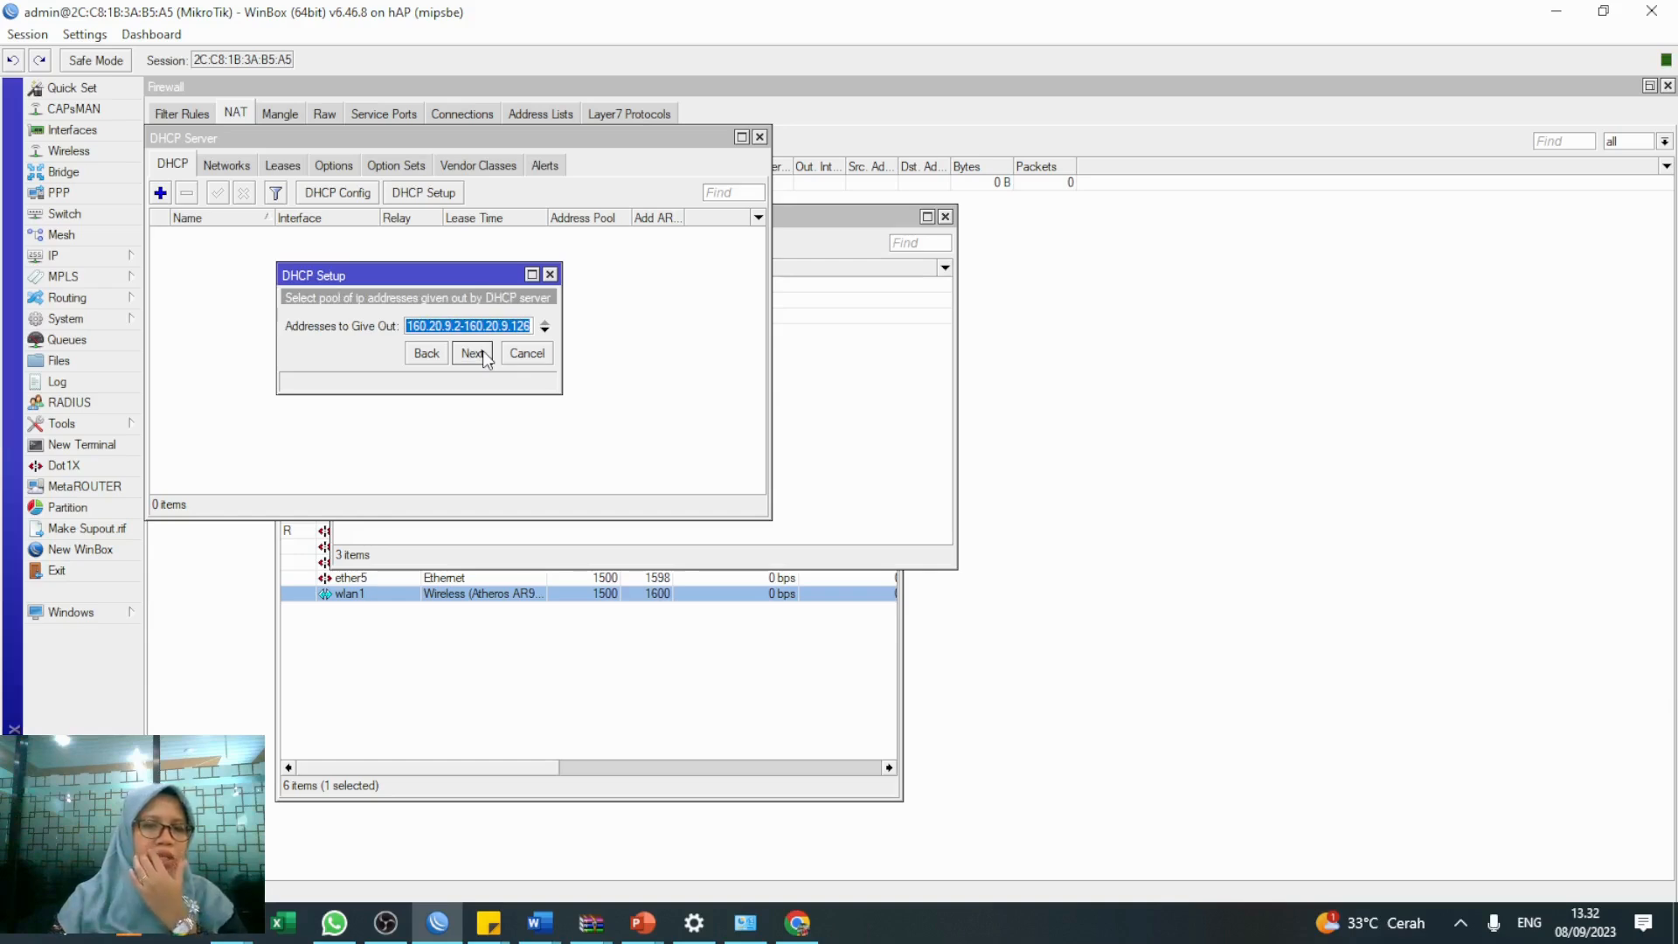
{"action": "left_click", "coordinate": [483, 351]}
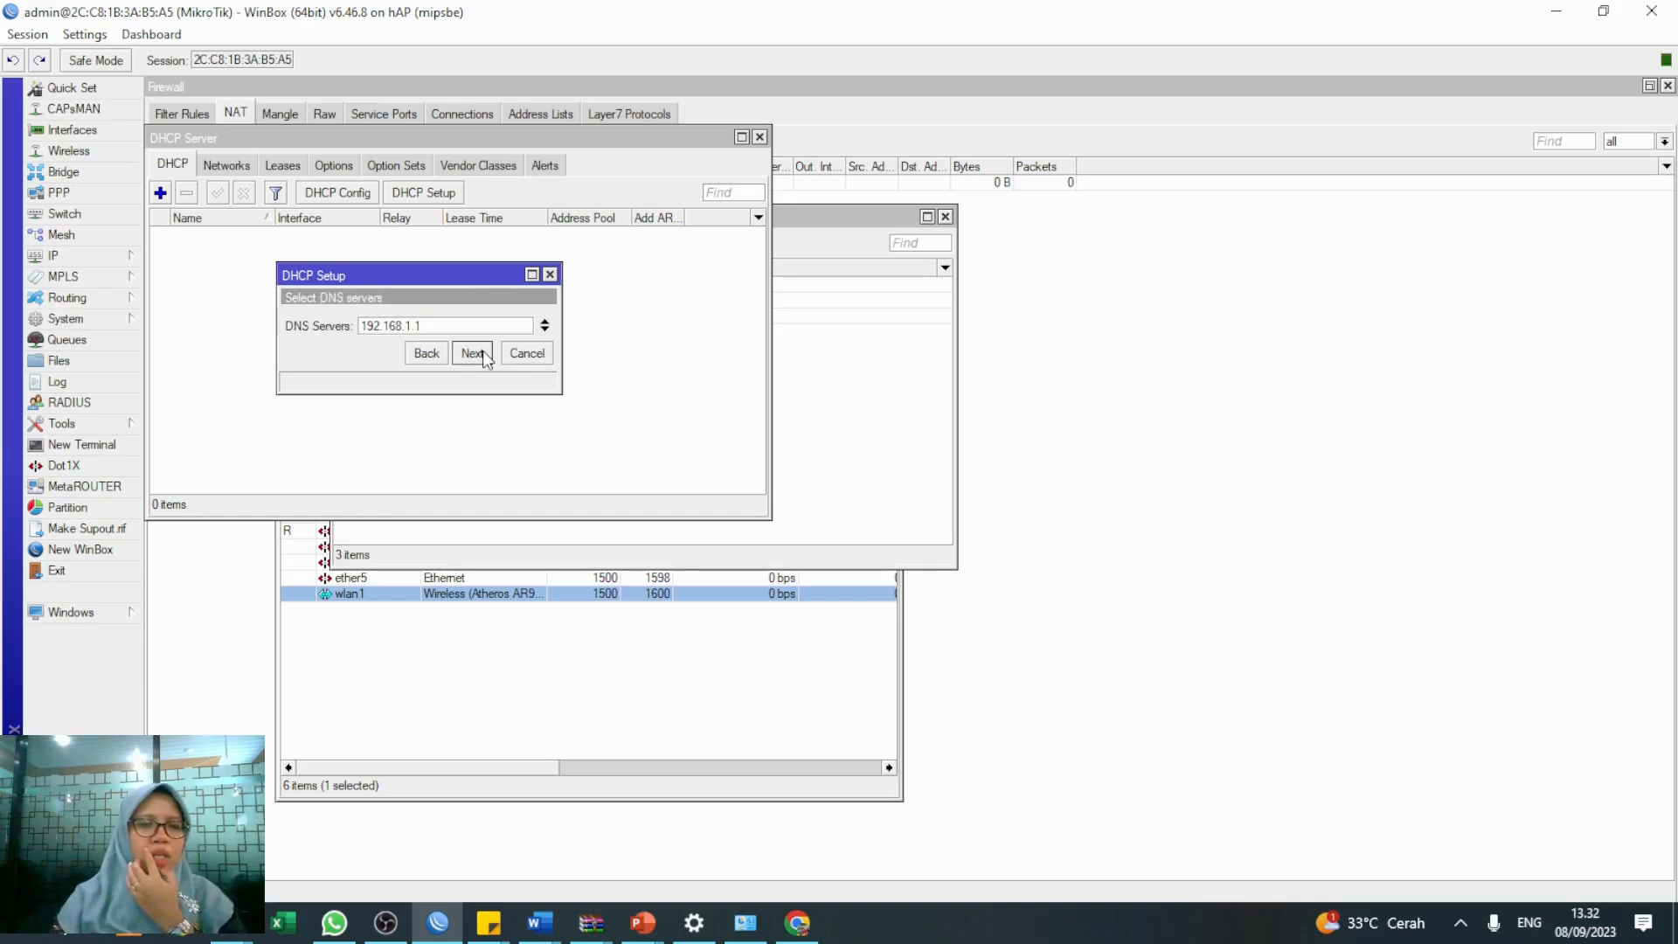
{"action": "left_click", "coordinate": [473, 353]}
{"action": "left_click", "coordinate": [482, 351]}
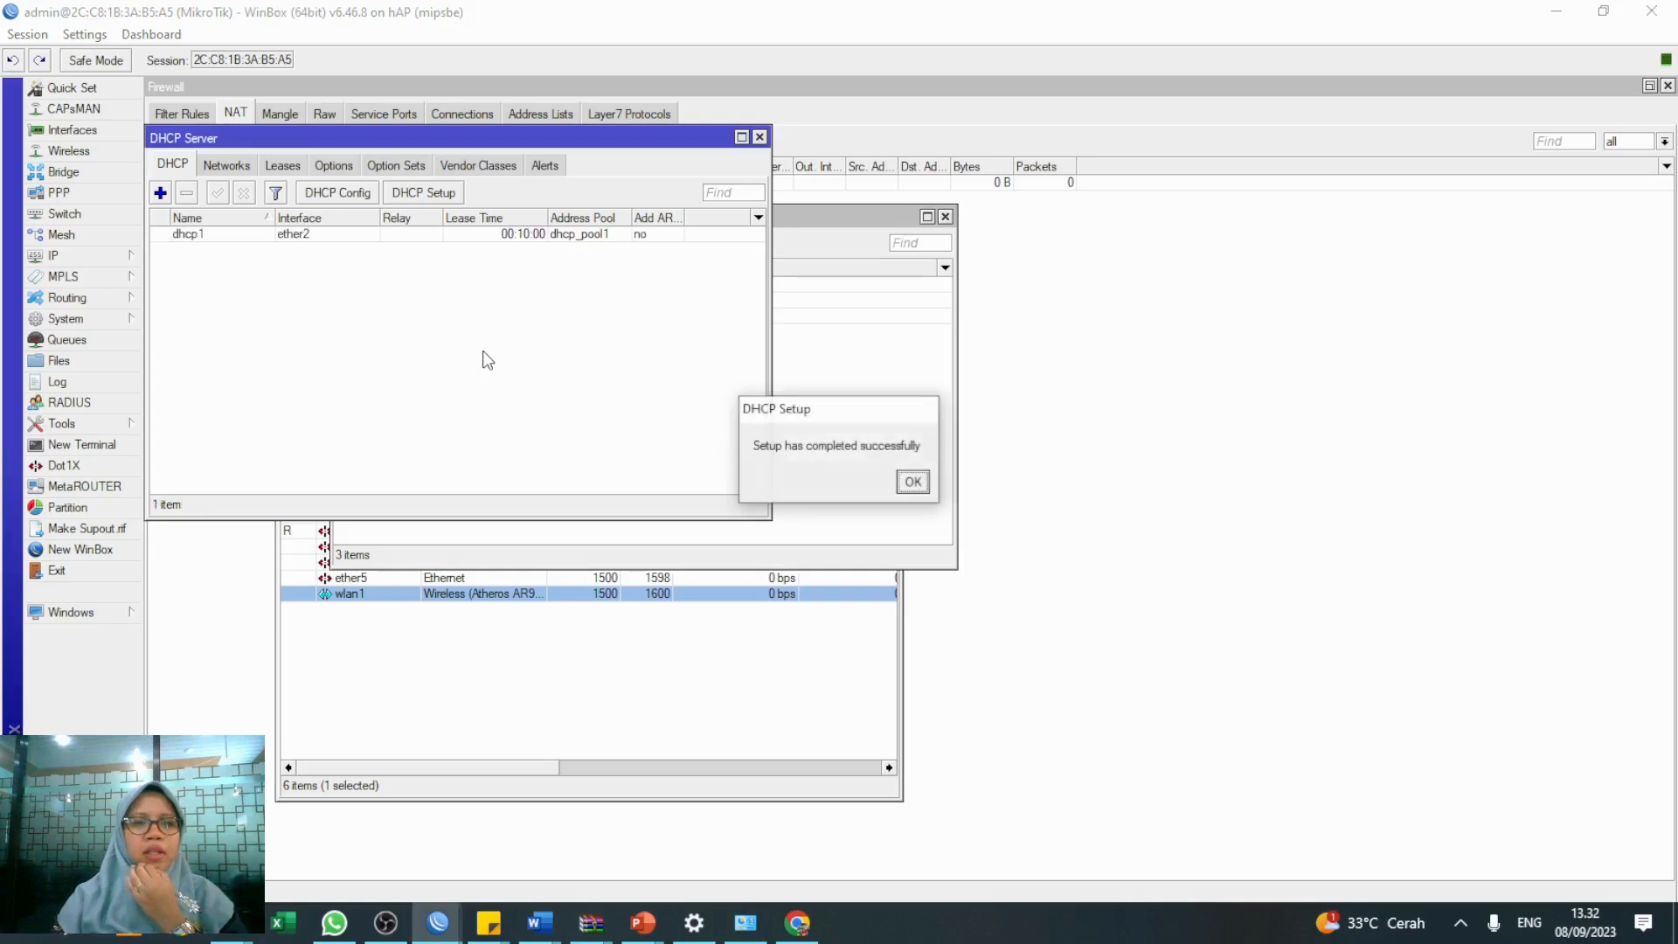
{"action": "left_click", "coordinate": [912, 481]}
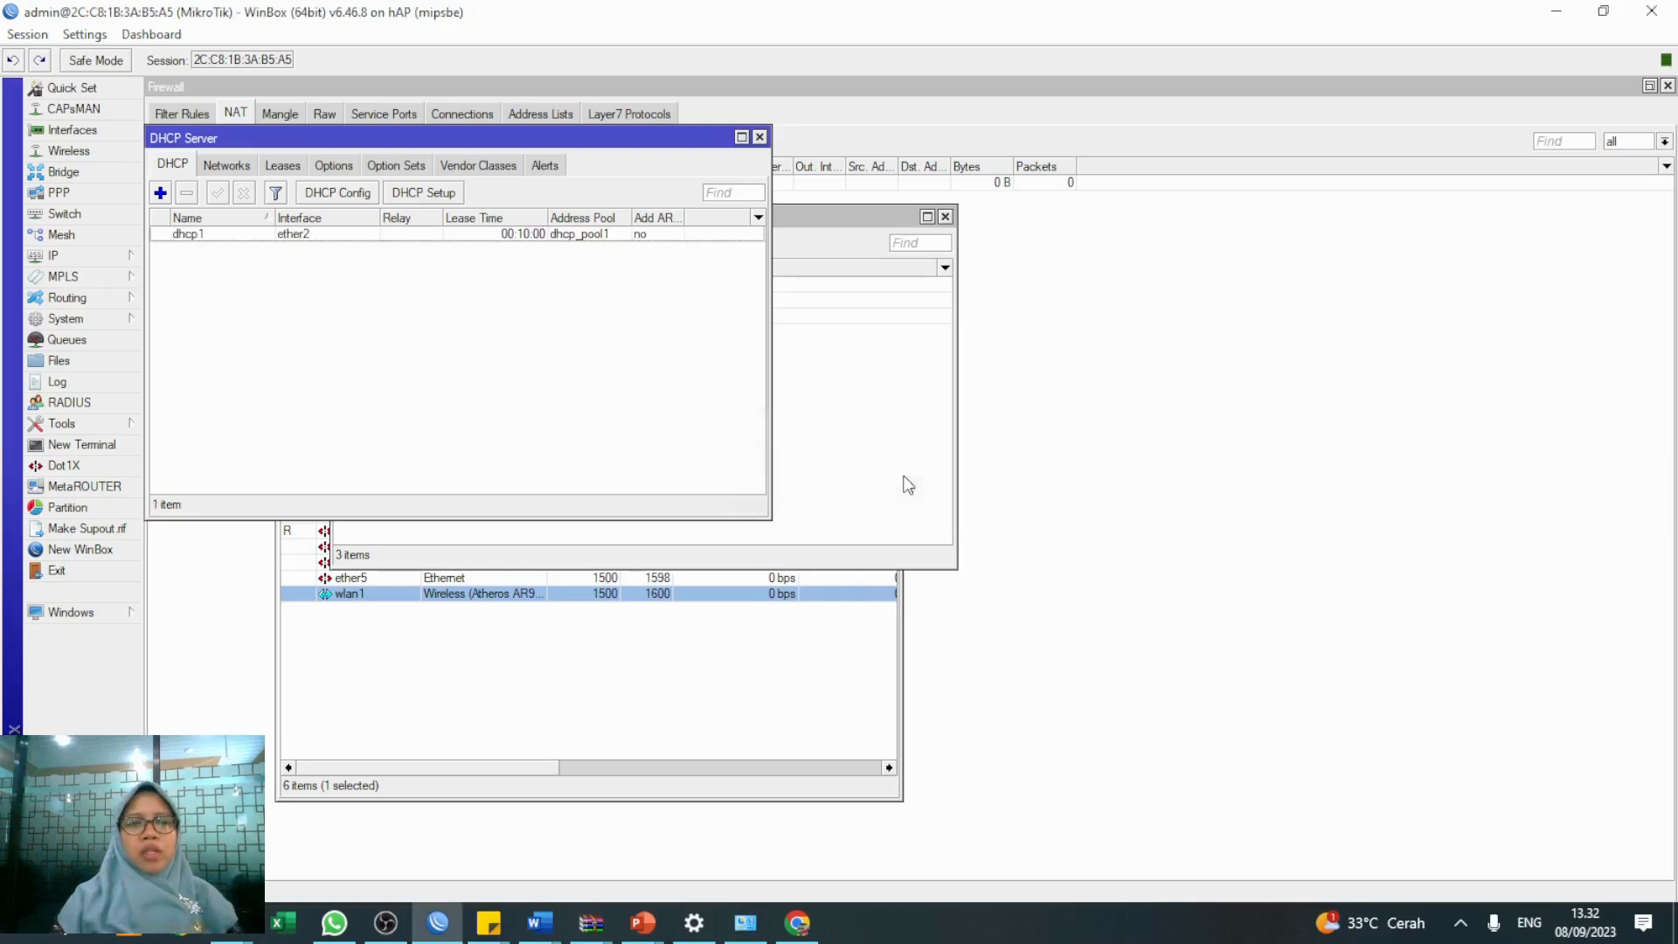
Set up a DHCP server on wlan1 with gateway 10.11.12.1, DNS server 192.168.1.1, a 10-minute lease and the suggested address space and pool
{"action": "left_click", "coordinate": [403, 194]}
{"action": "left_click", "coordinate": [466, 326]}
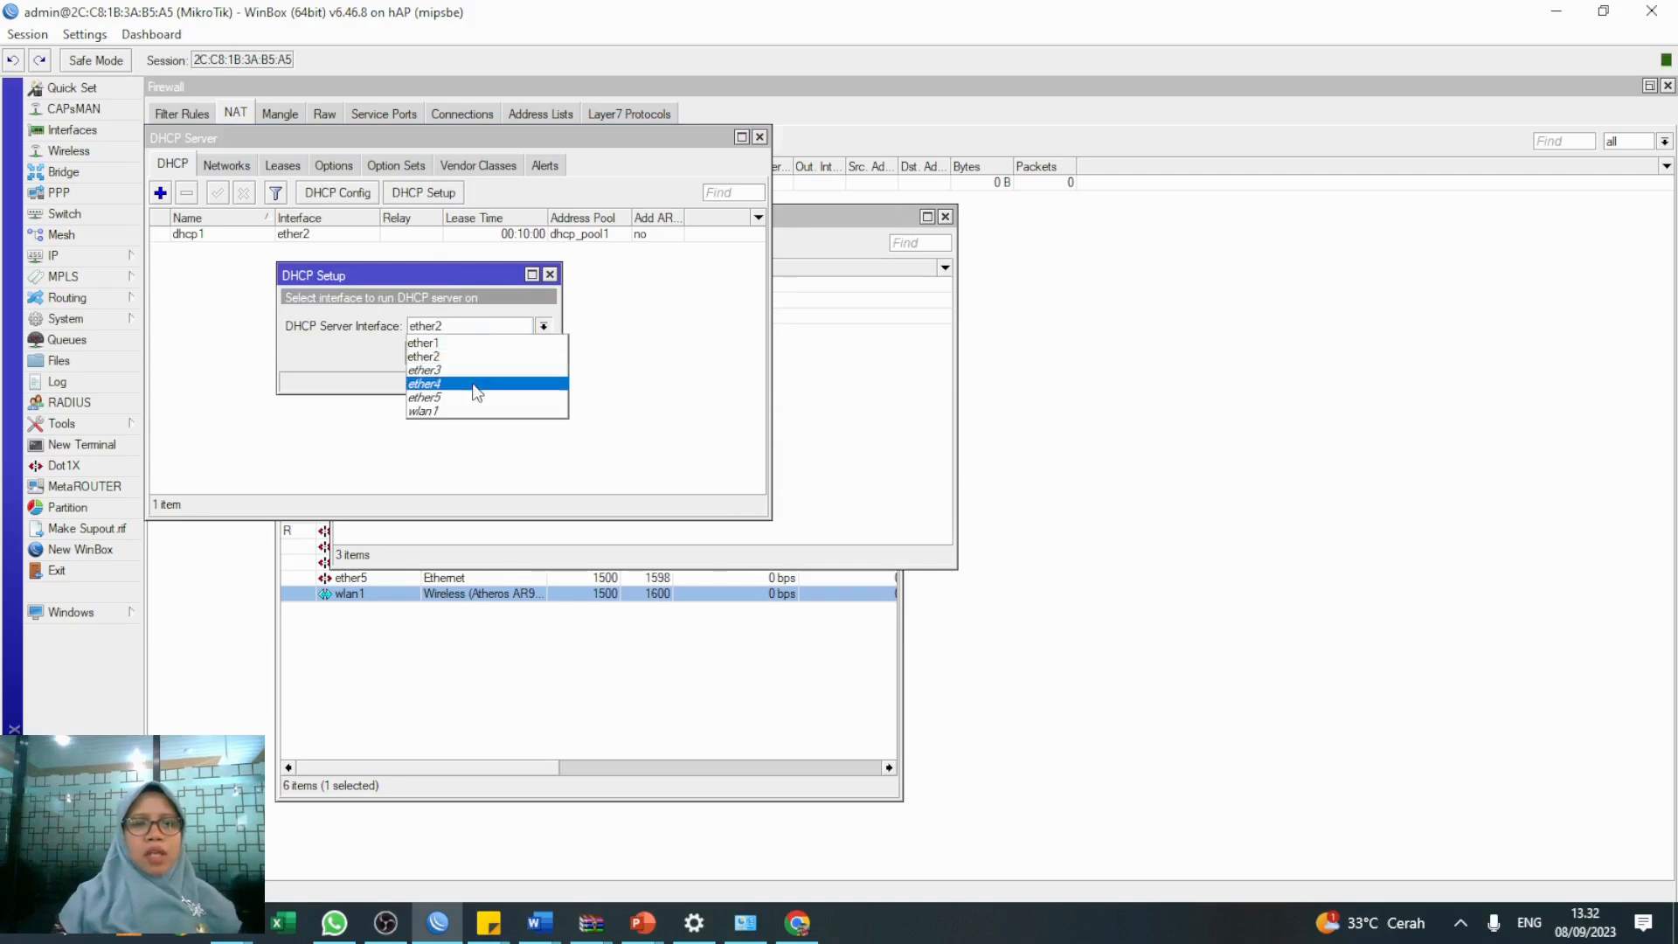
{"action": "left_click", "coordinate": [481, 411]}
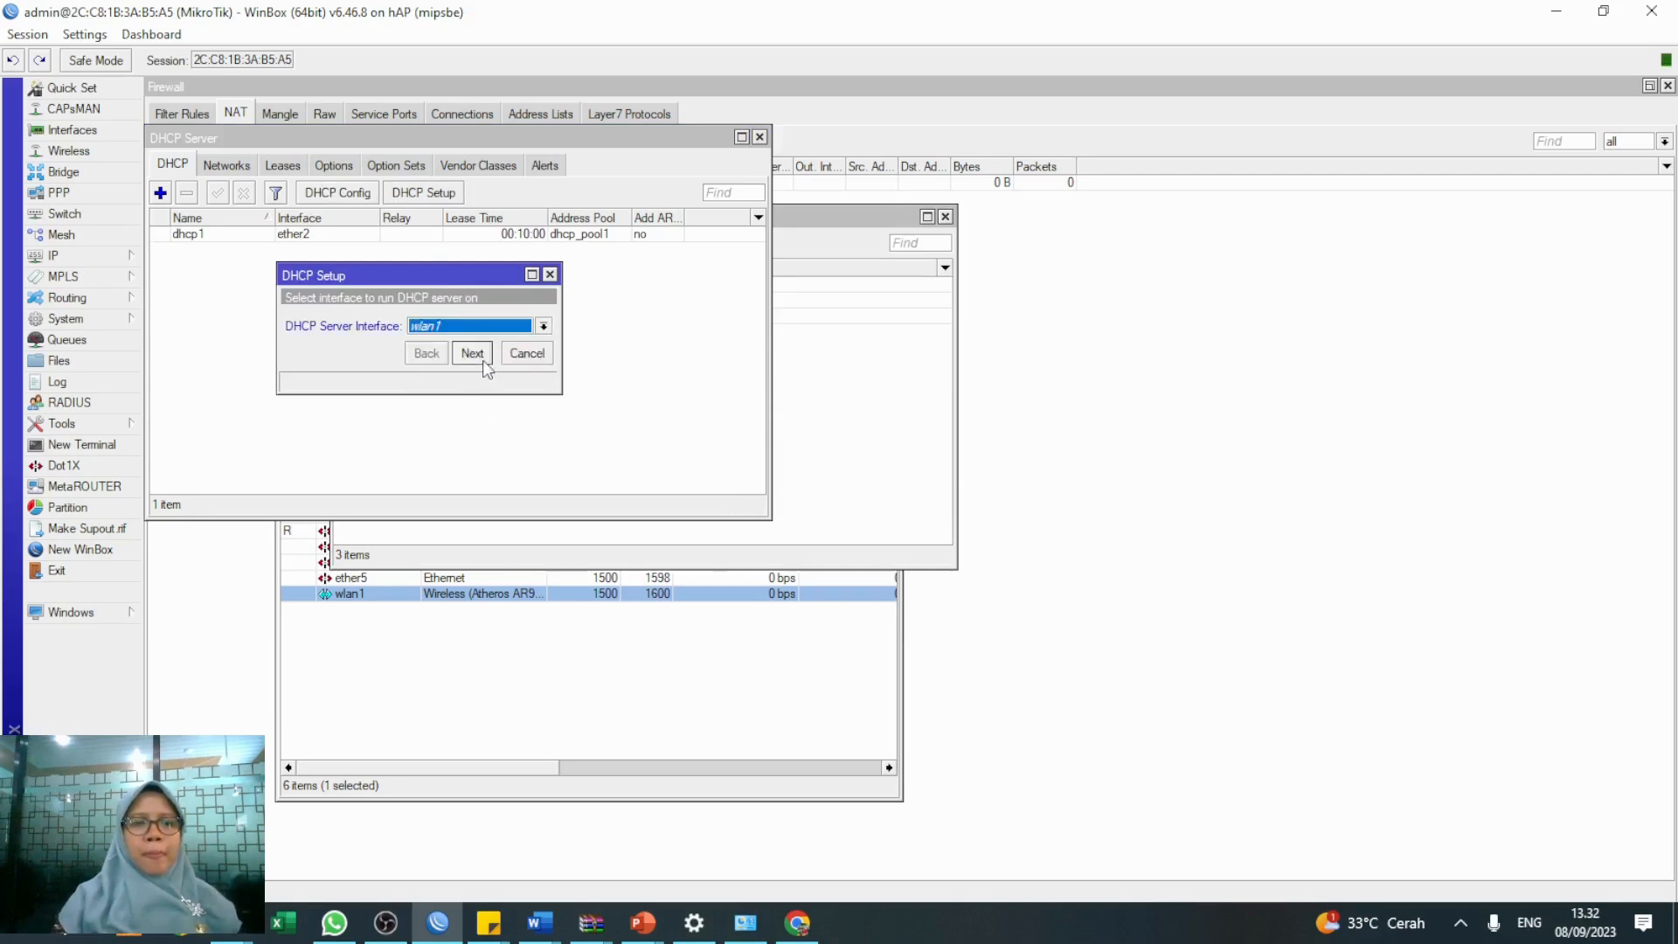
{"action": "left_click", "coordinate": [484, 360]}
{"action": "left_click", "coordinate": [484, 360]}
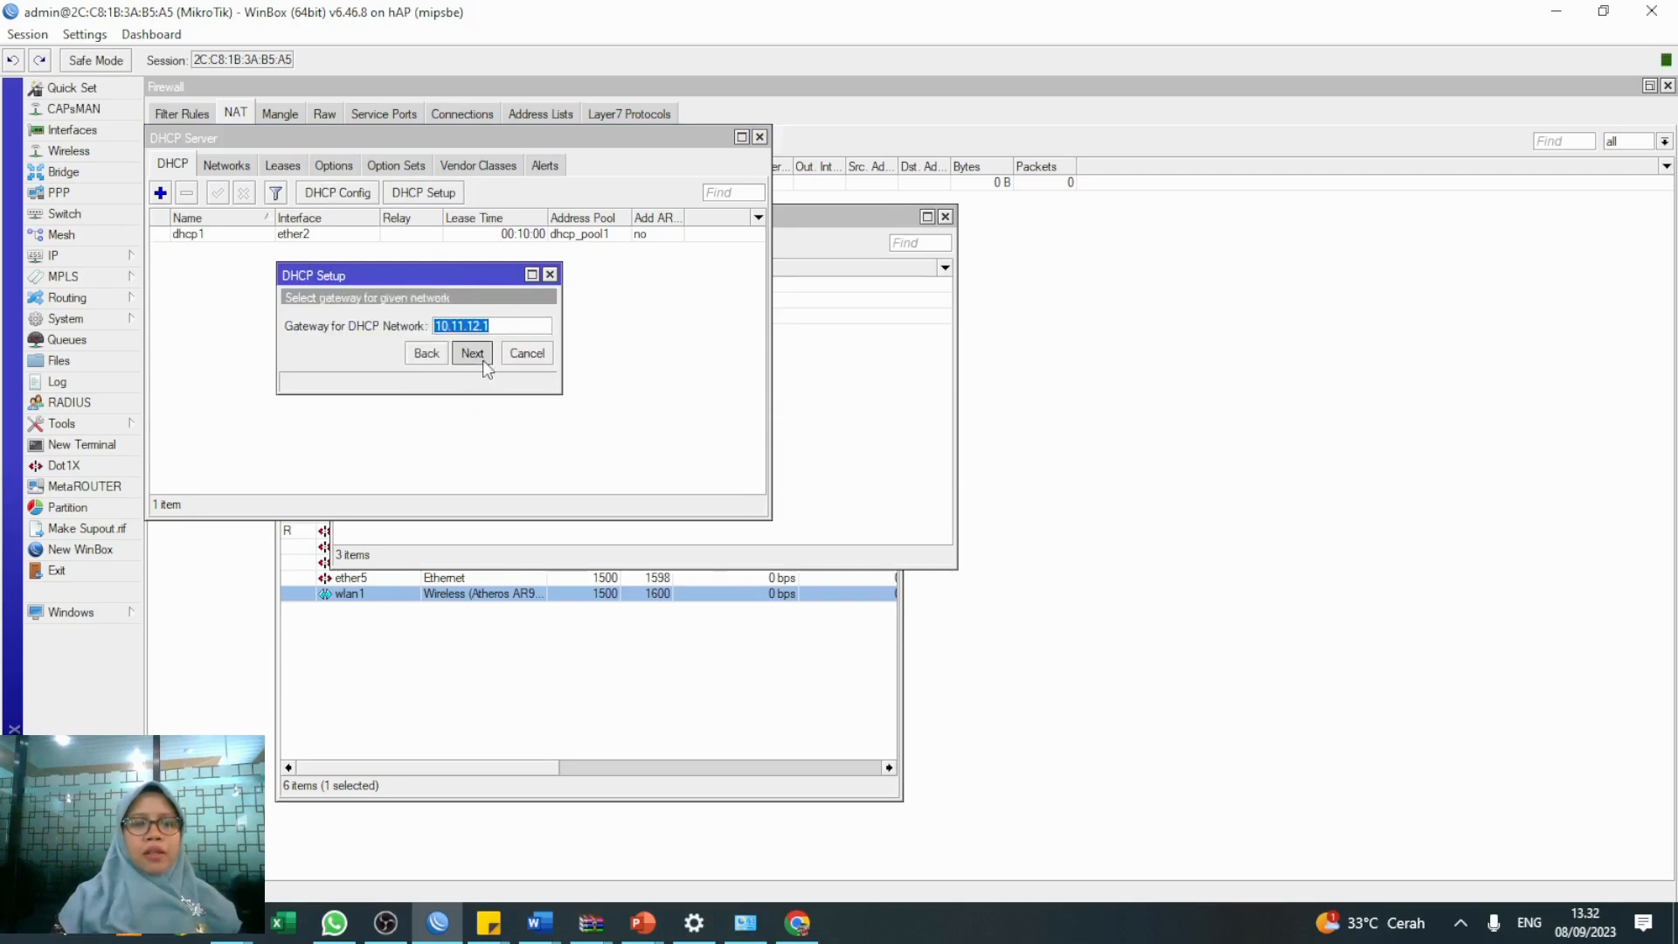
{"action": "left_click", "coordinate": [483, 360]}
{"action": "left_click", "coordinate": [482, 360]}
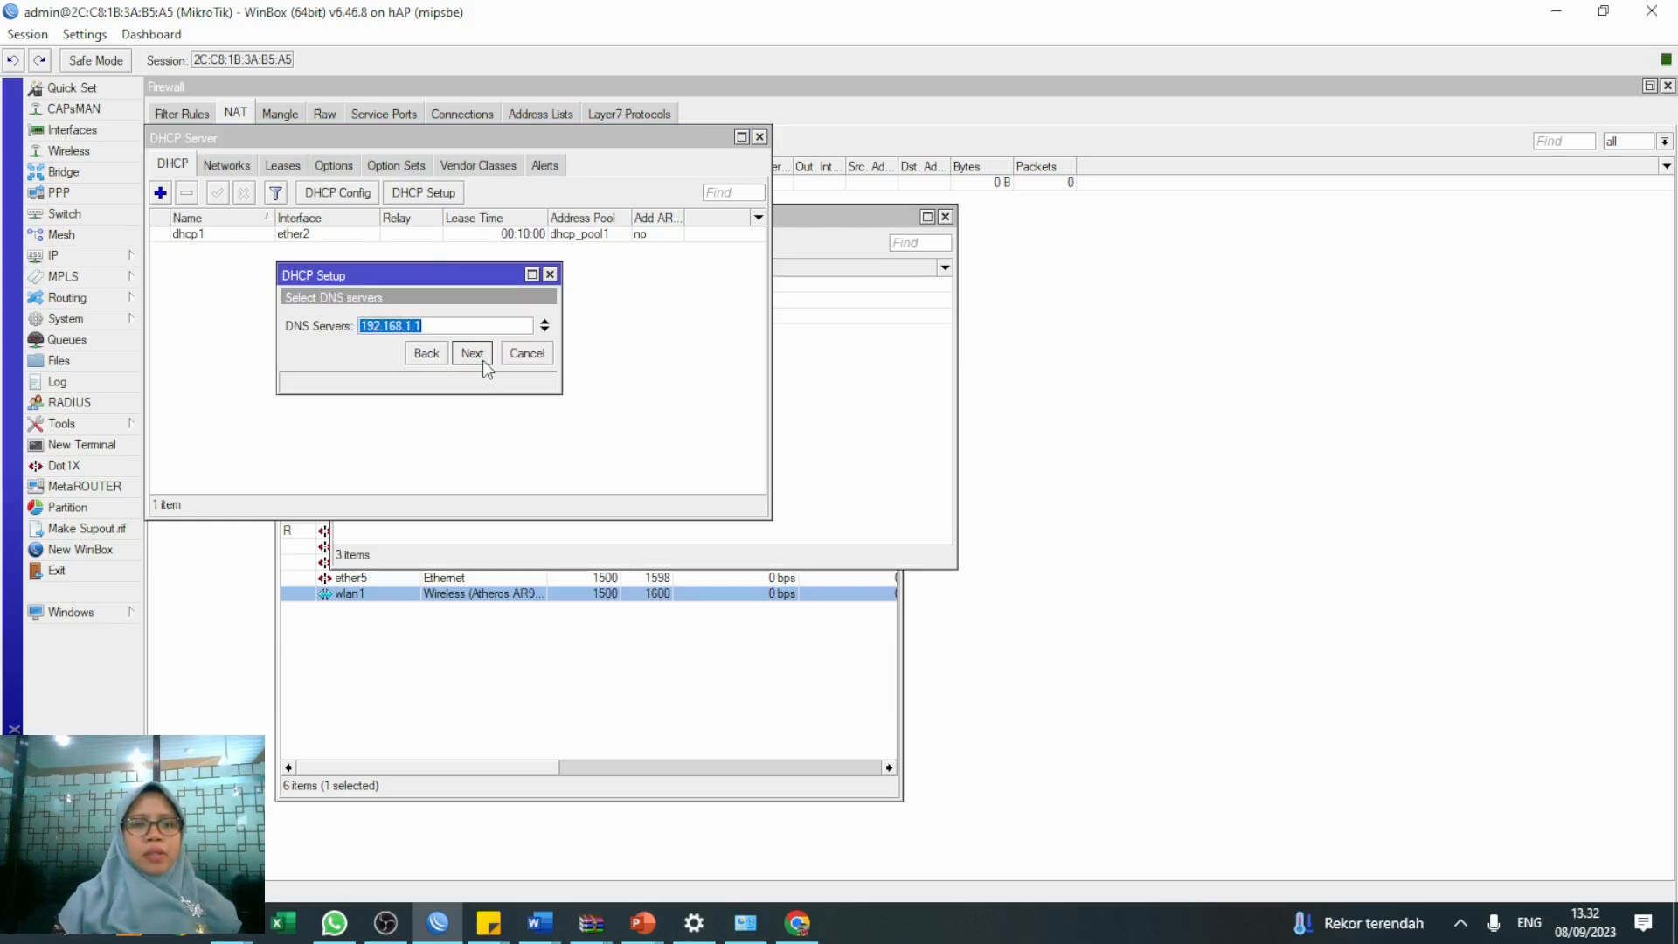
{"action": "left_click", "coordinate": [482, 360]}
{"action": "left_click", "coordinate": [483, 360]}
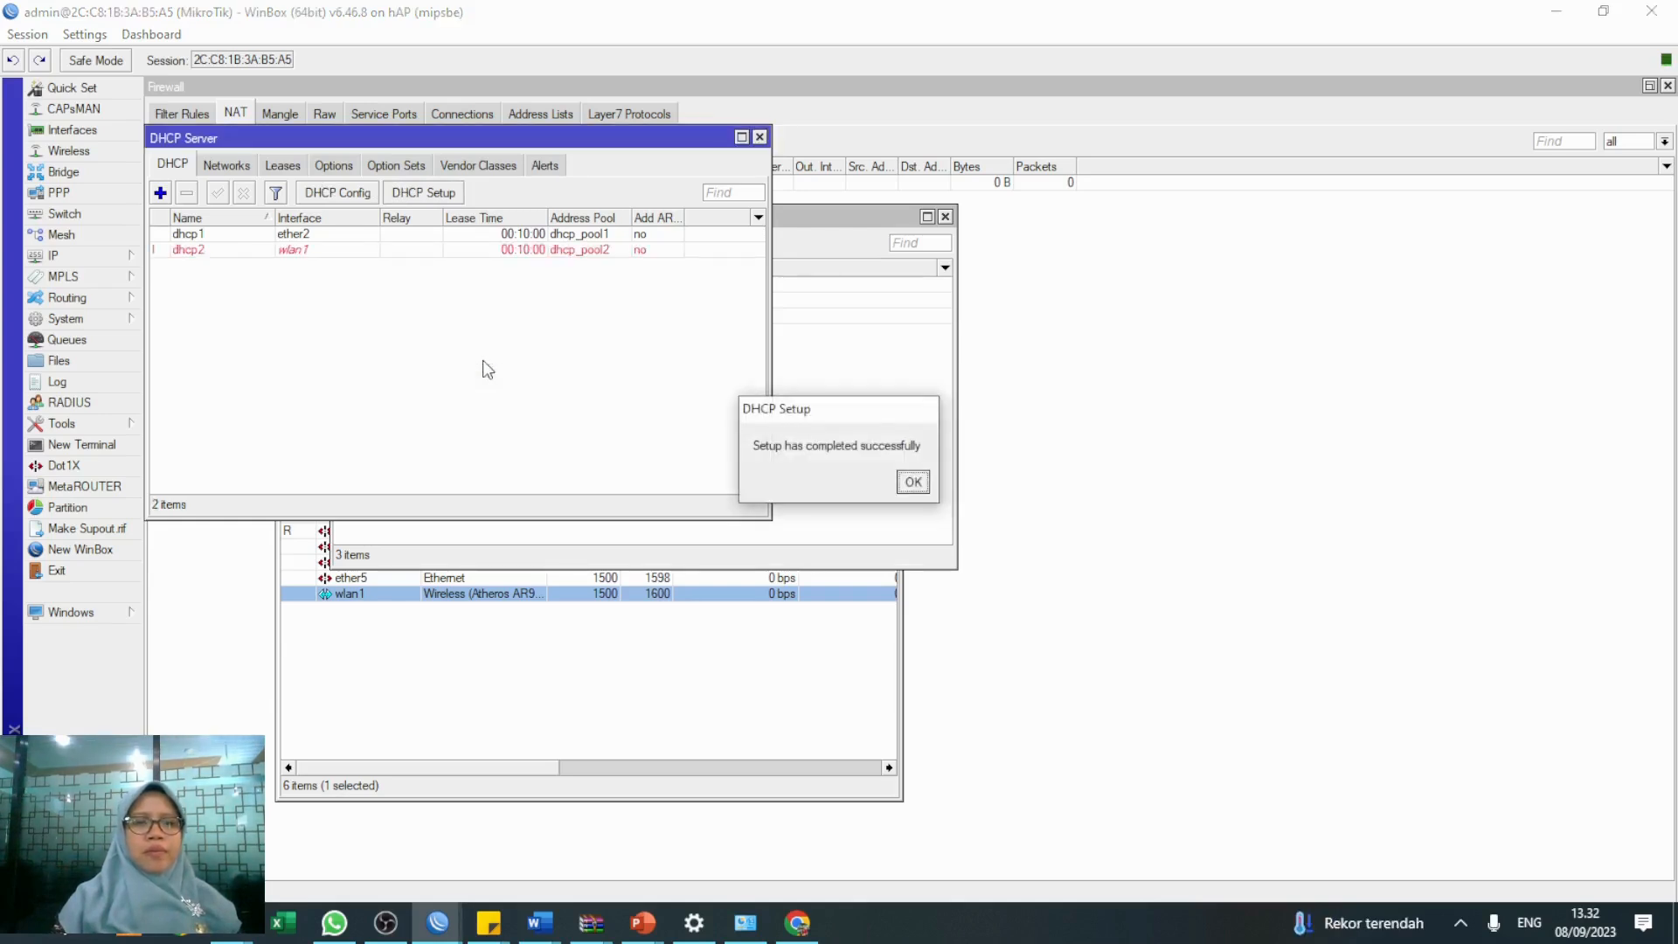
{"action": "left_click", "coordinate": [912, 482]}
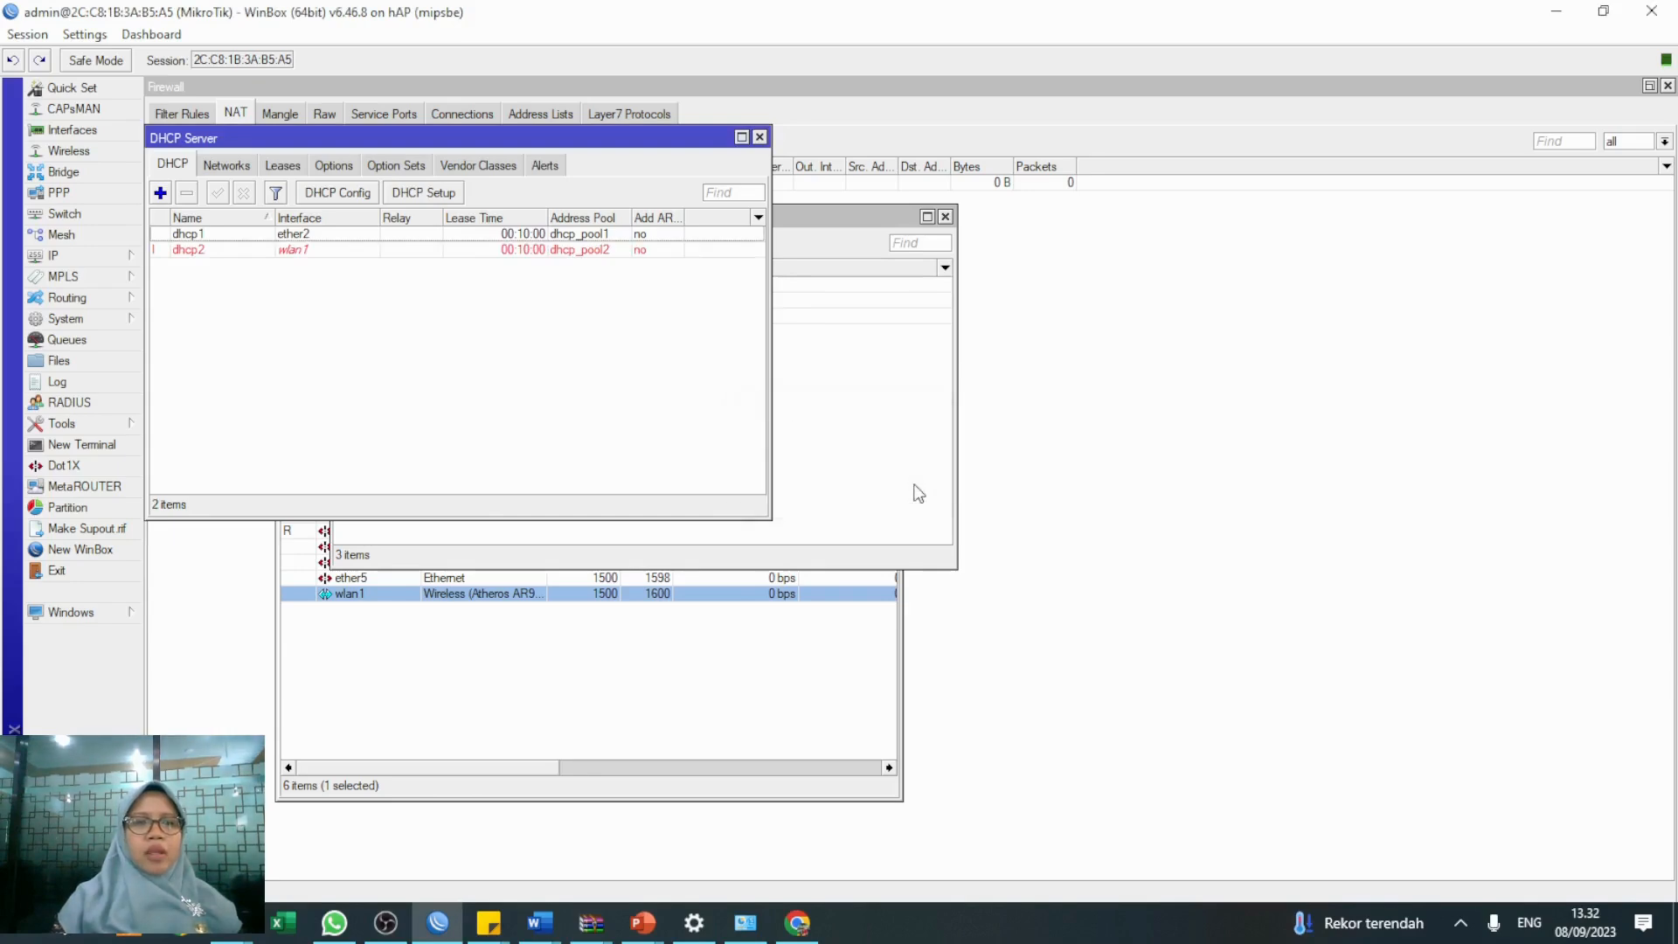
Configure wlan1 in ap bridge mode with SSID PRAKTIKUMEKSTENSIFILE and frequency 2432 MHz, and save the wireless settings
{"action": "left_click", "coordinate": [87, 149]}
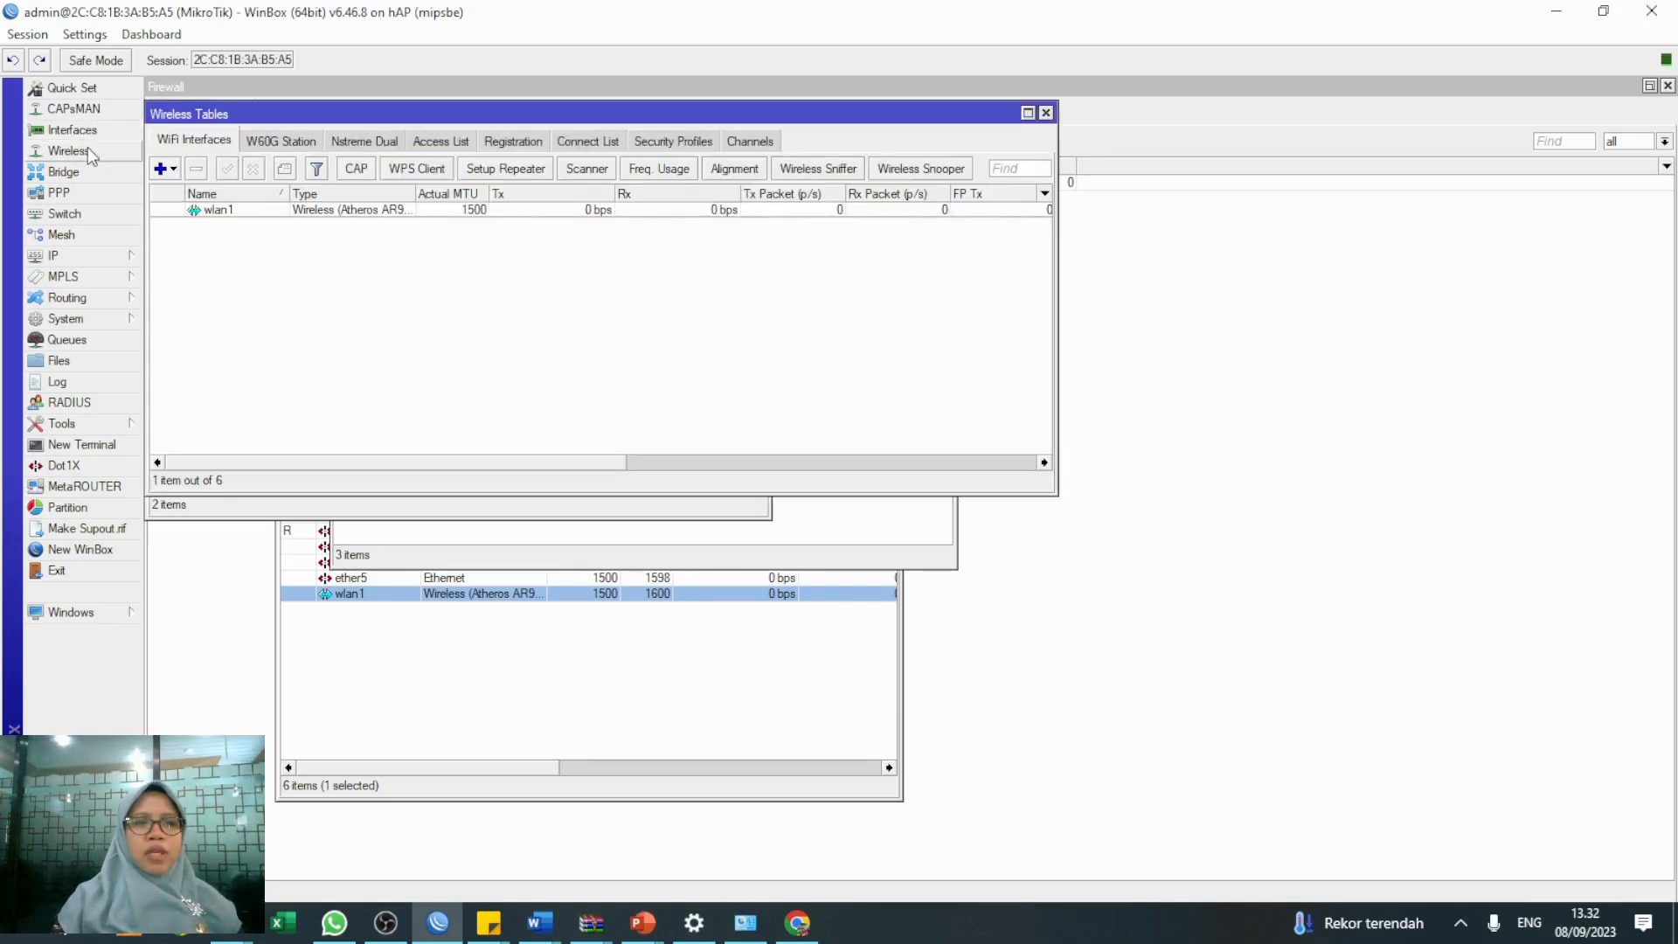
{"action": "double_click", "coordinate": [254, 211]}
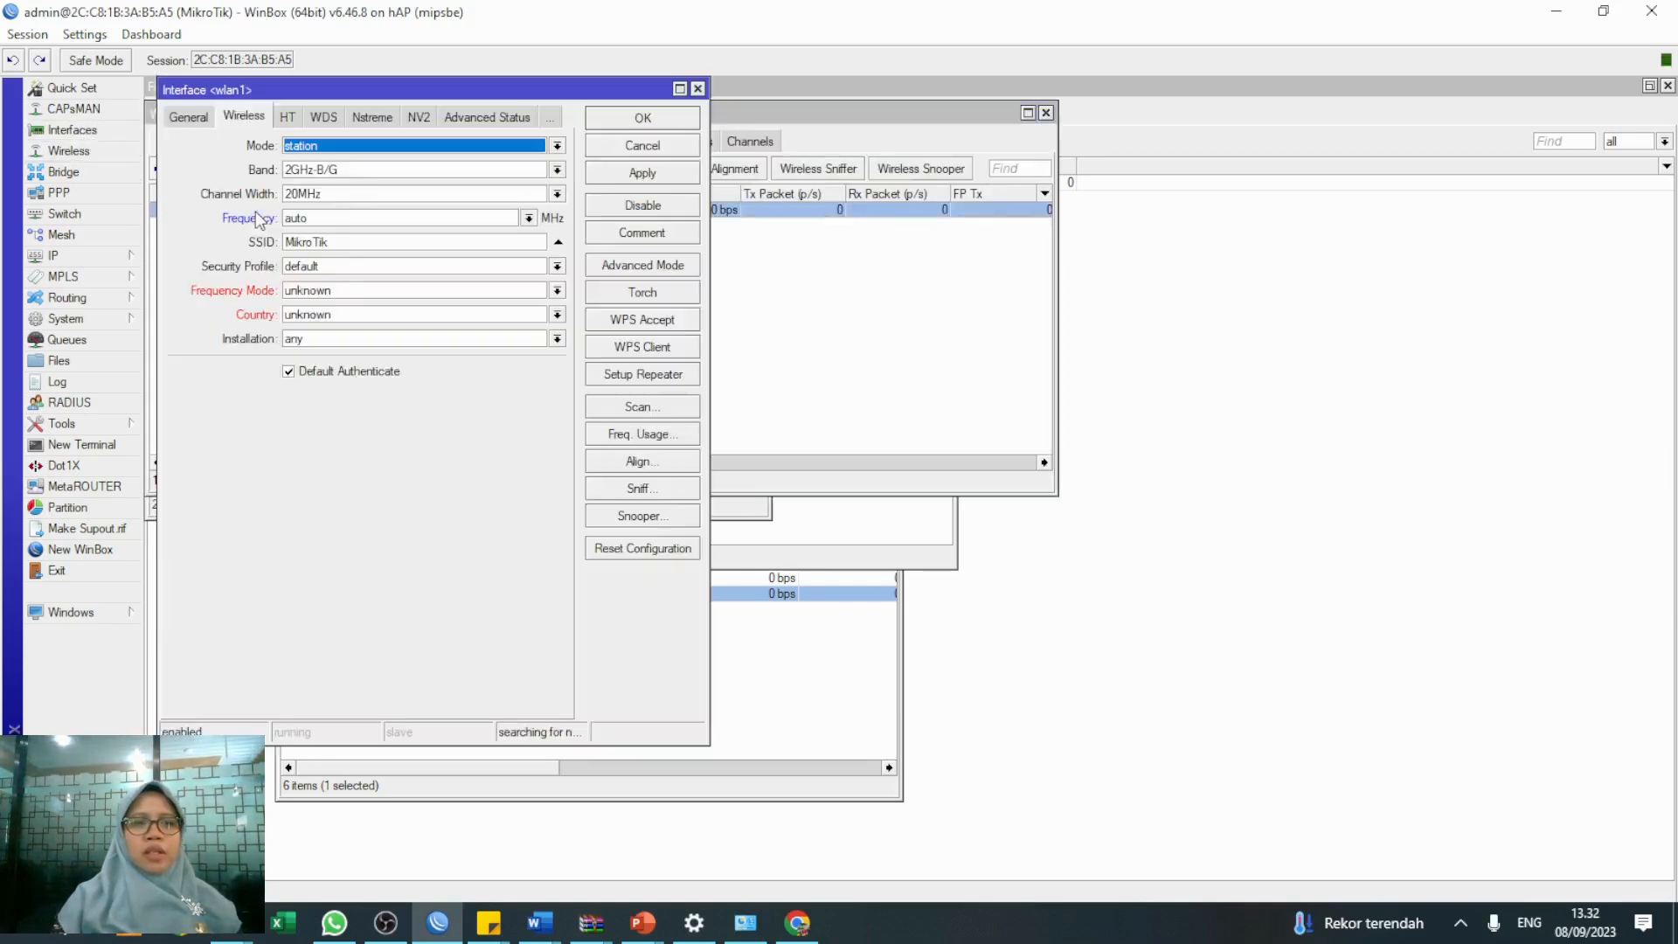
{"action": "left_click", "coordinate": [353, 149]}
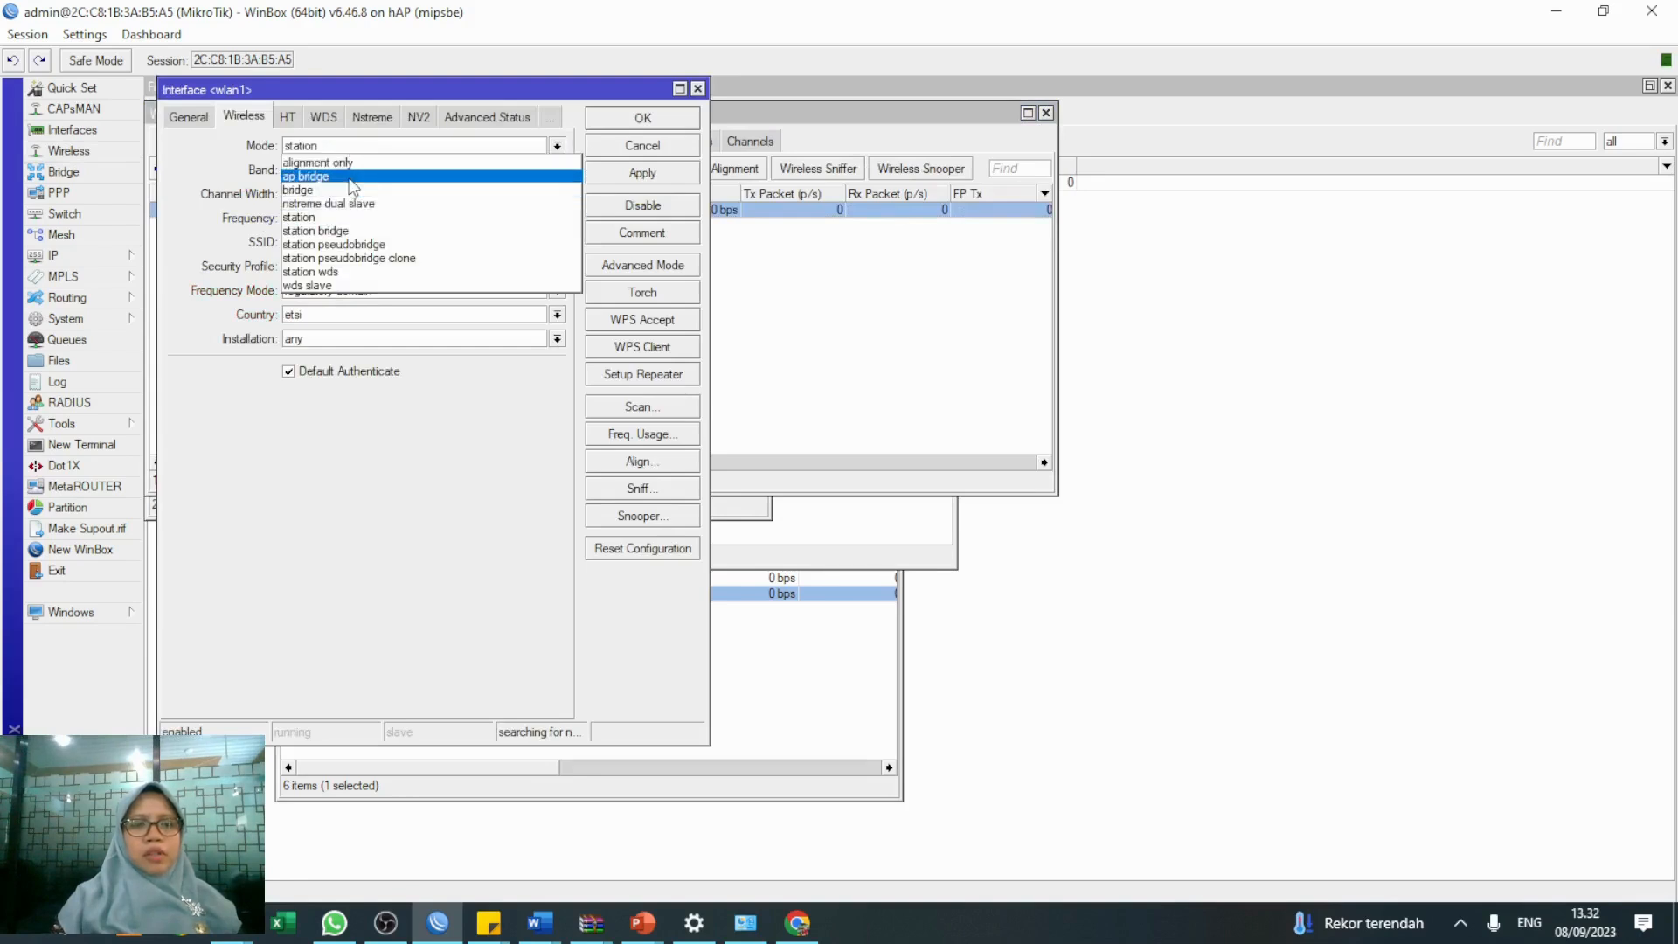
{"action": "left_click", "coordinate": [348, 177]}
{"action": "left_click_drag", "start_coordinate": [363, 242], "coordinate": [279, 244]}
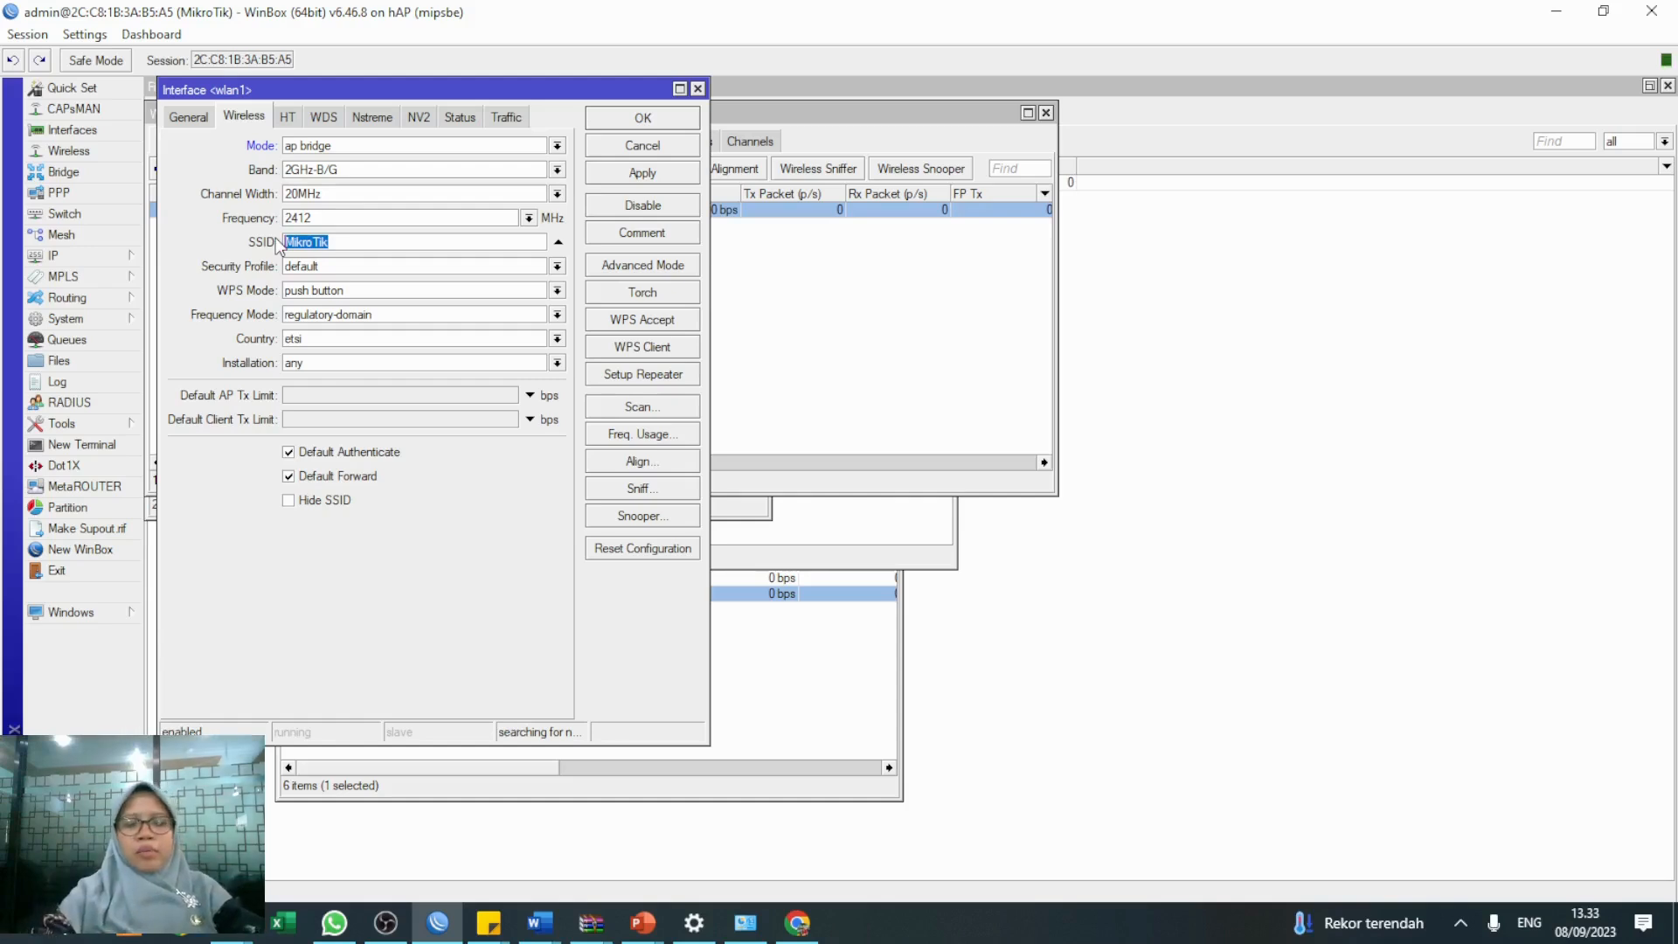
{"action": "type", "text": "PRAKTIKUMEKSTENSIFILE"}
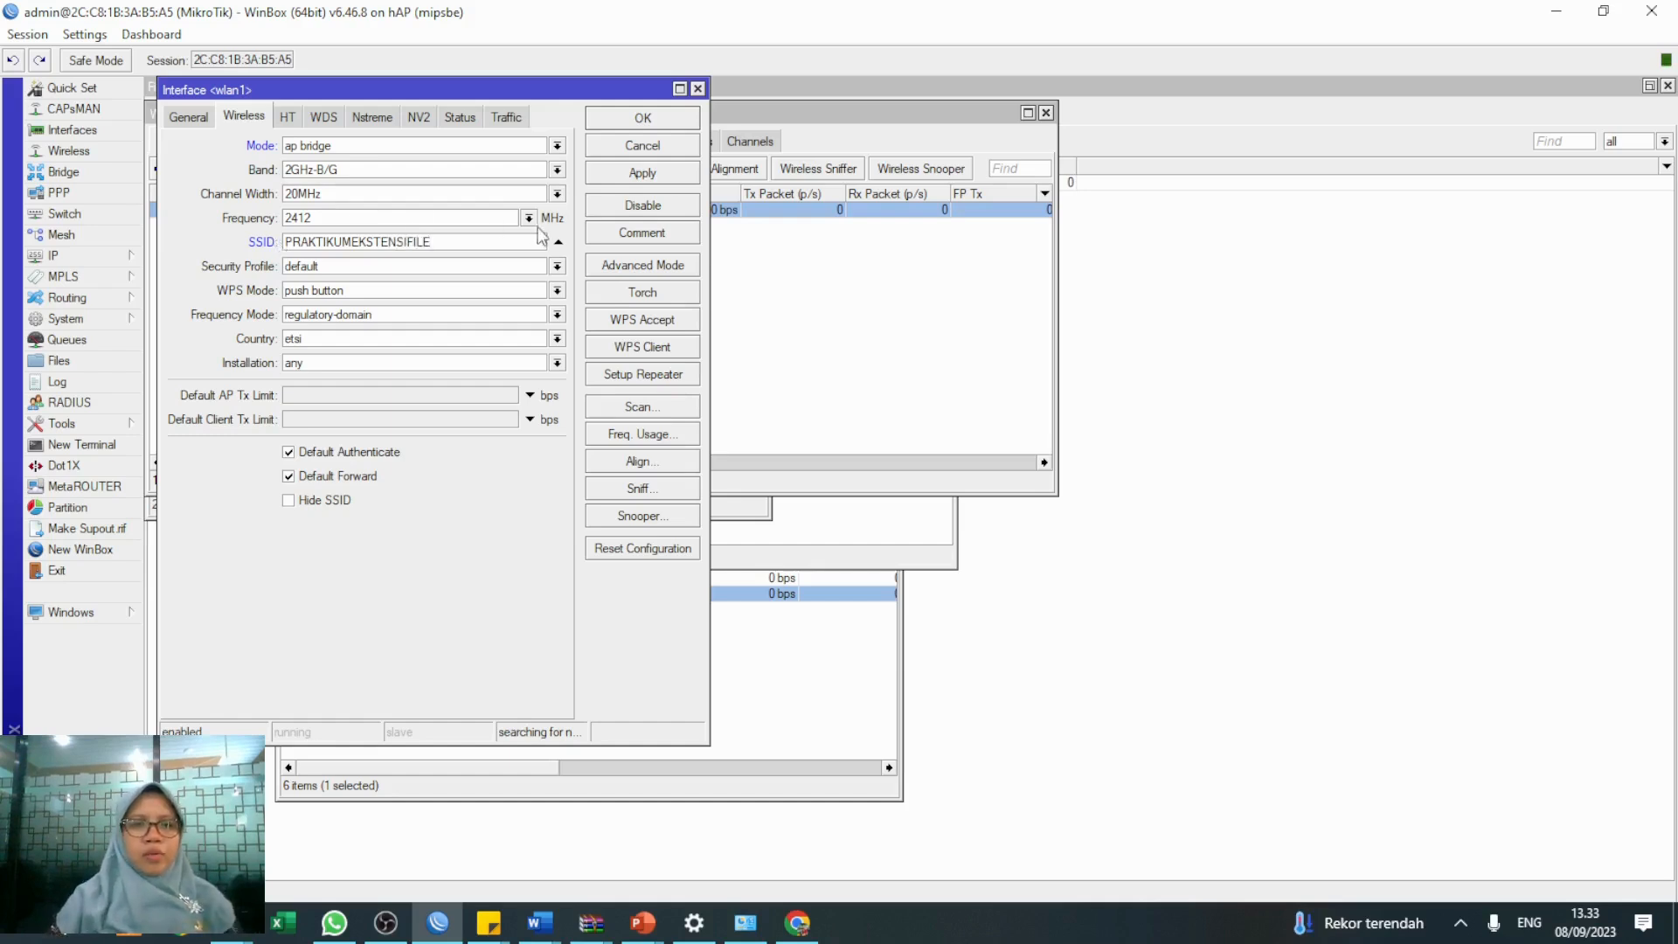
{"action": "left_click", "coordinate": [529, 218]}
{"action": "left_click", "coordinate": [522, 288]}
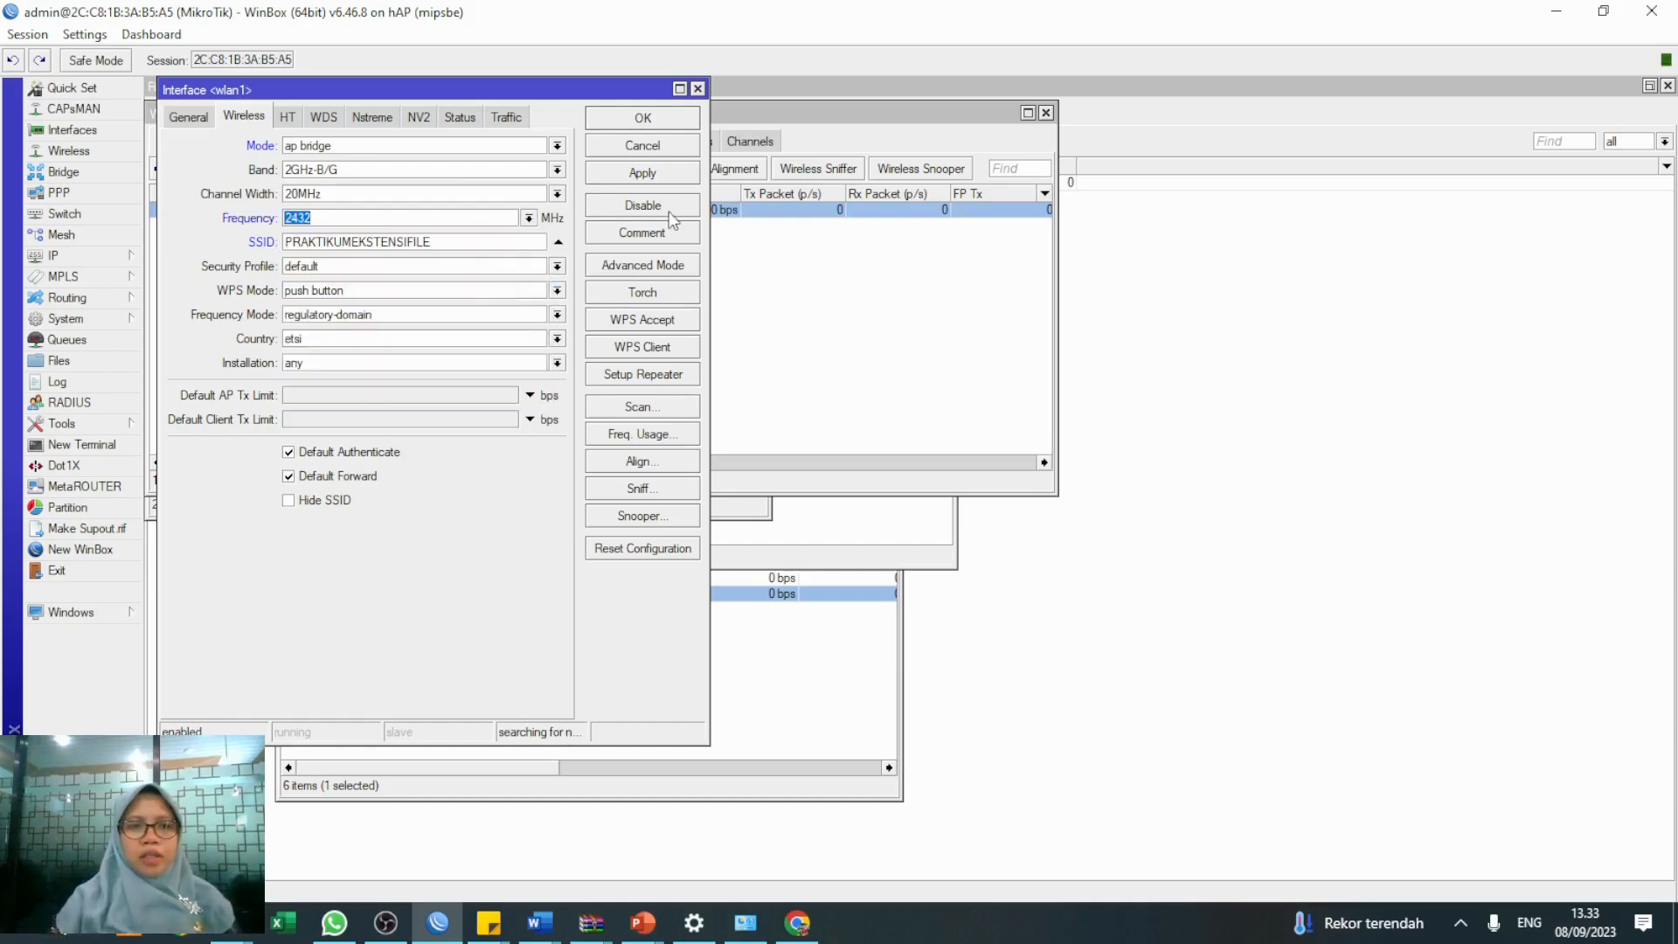
{"action": "left_click", "coordinate": [663, 182]}
{"action": "left_click", "coordinate": [663, 119]}
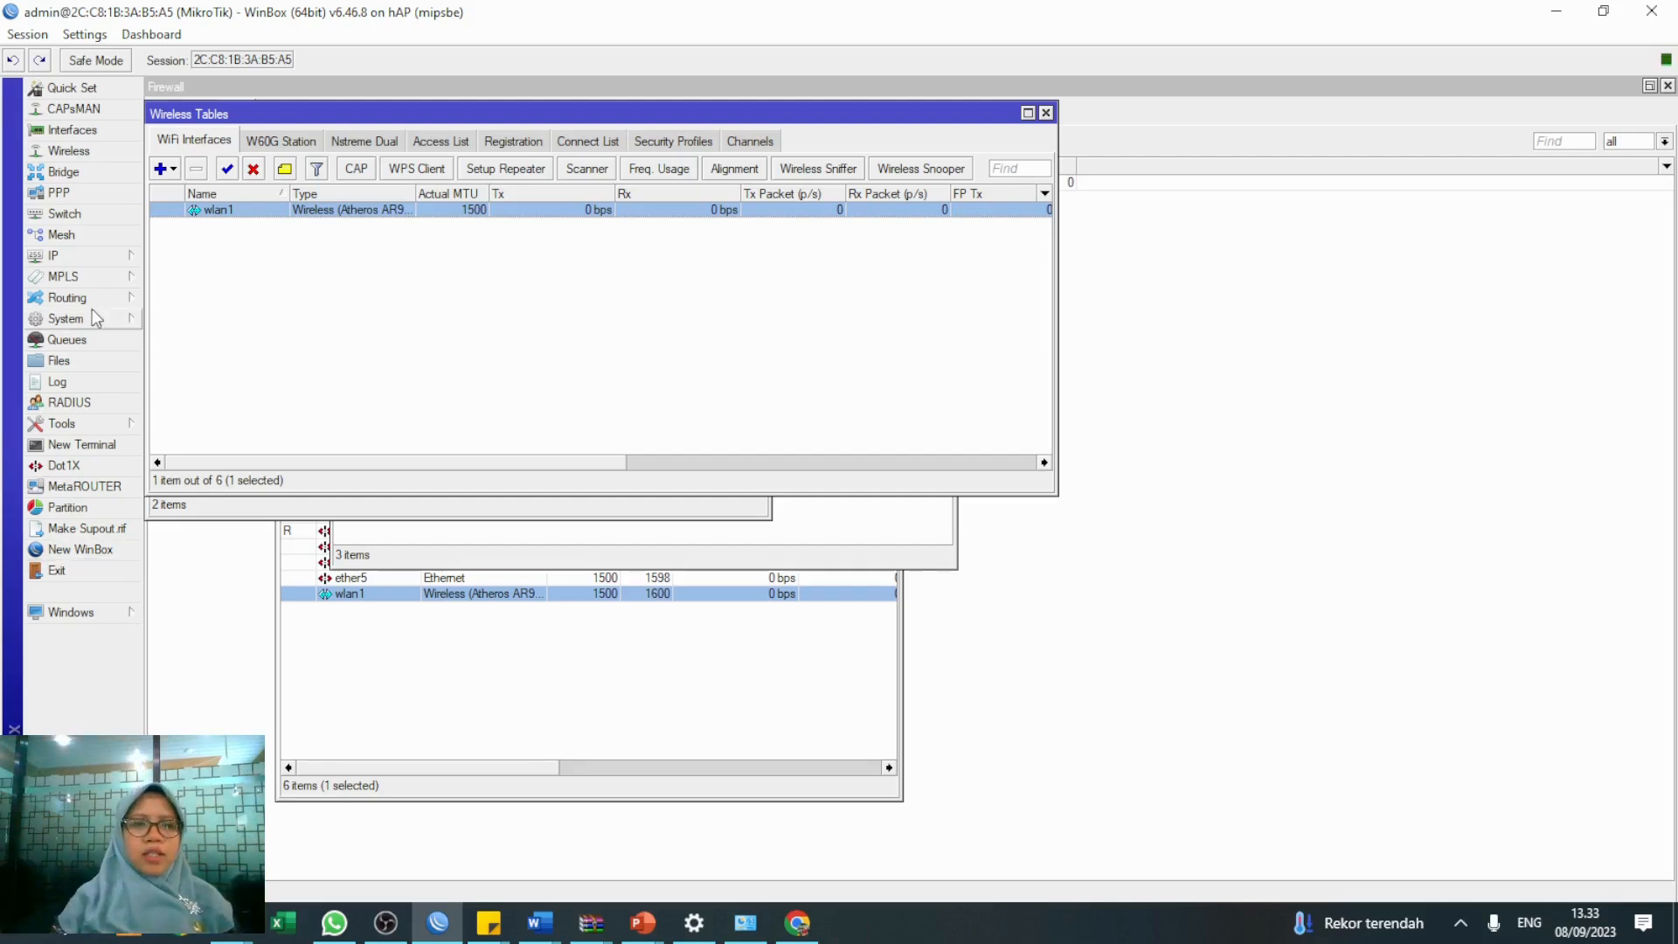
Enable the router's web proxy on port 8080 and save its settings
{"action": "left_click", "coordinate": [100, 265]}
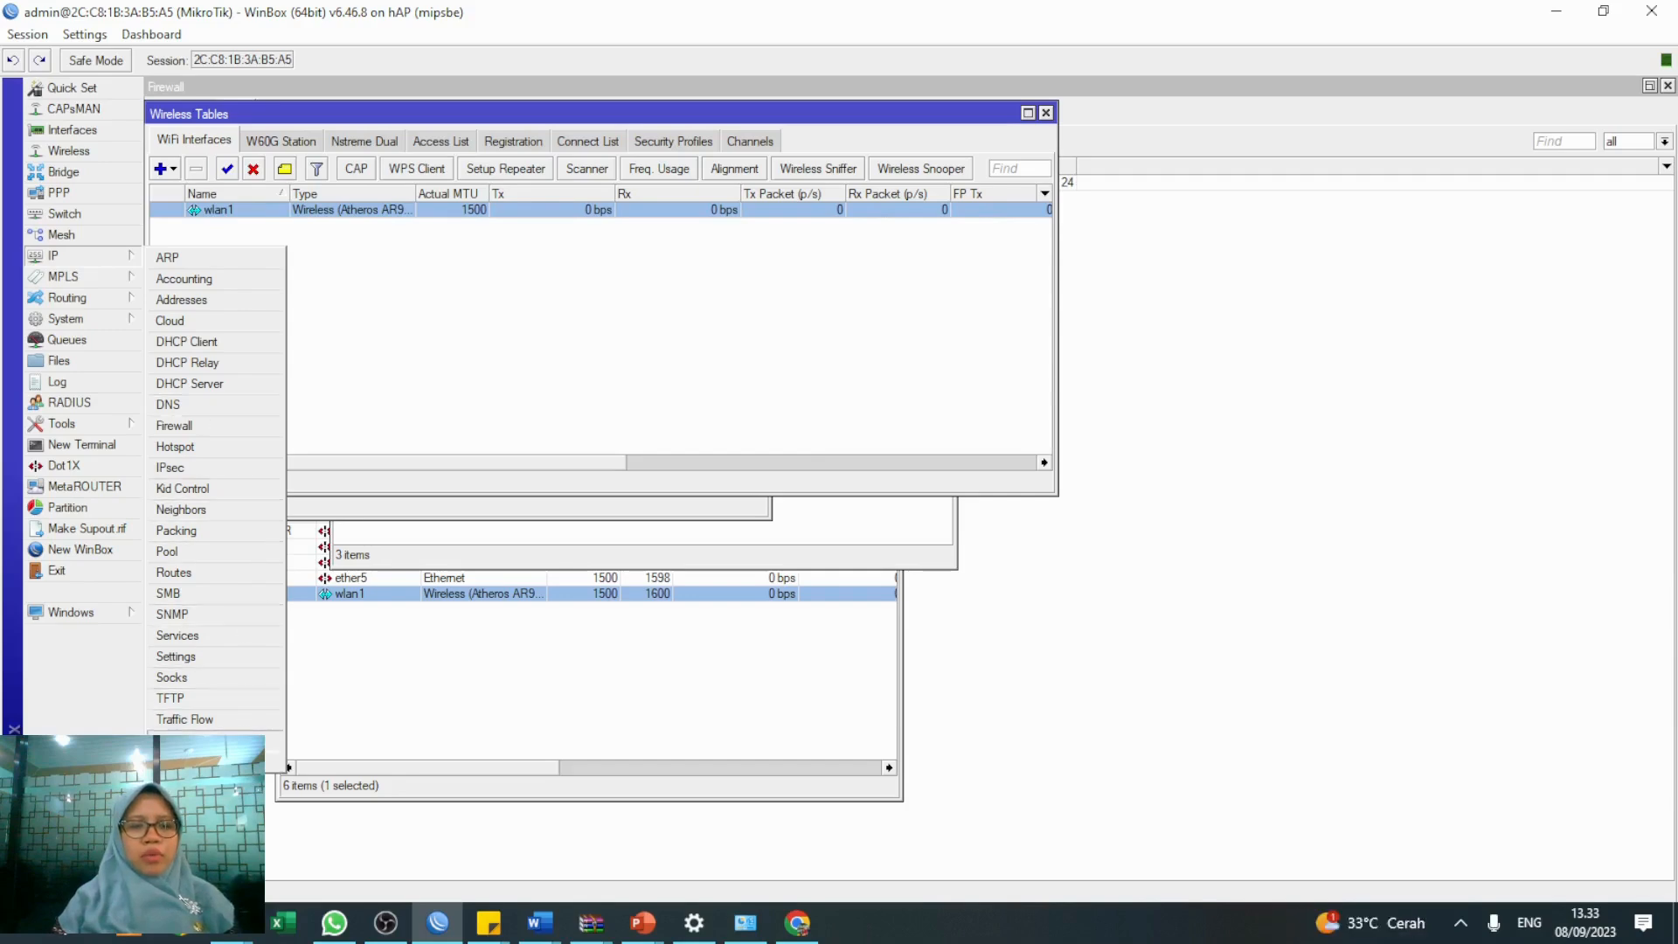
{"action": "left_click", "coordinate": [184, 760]}
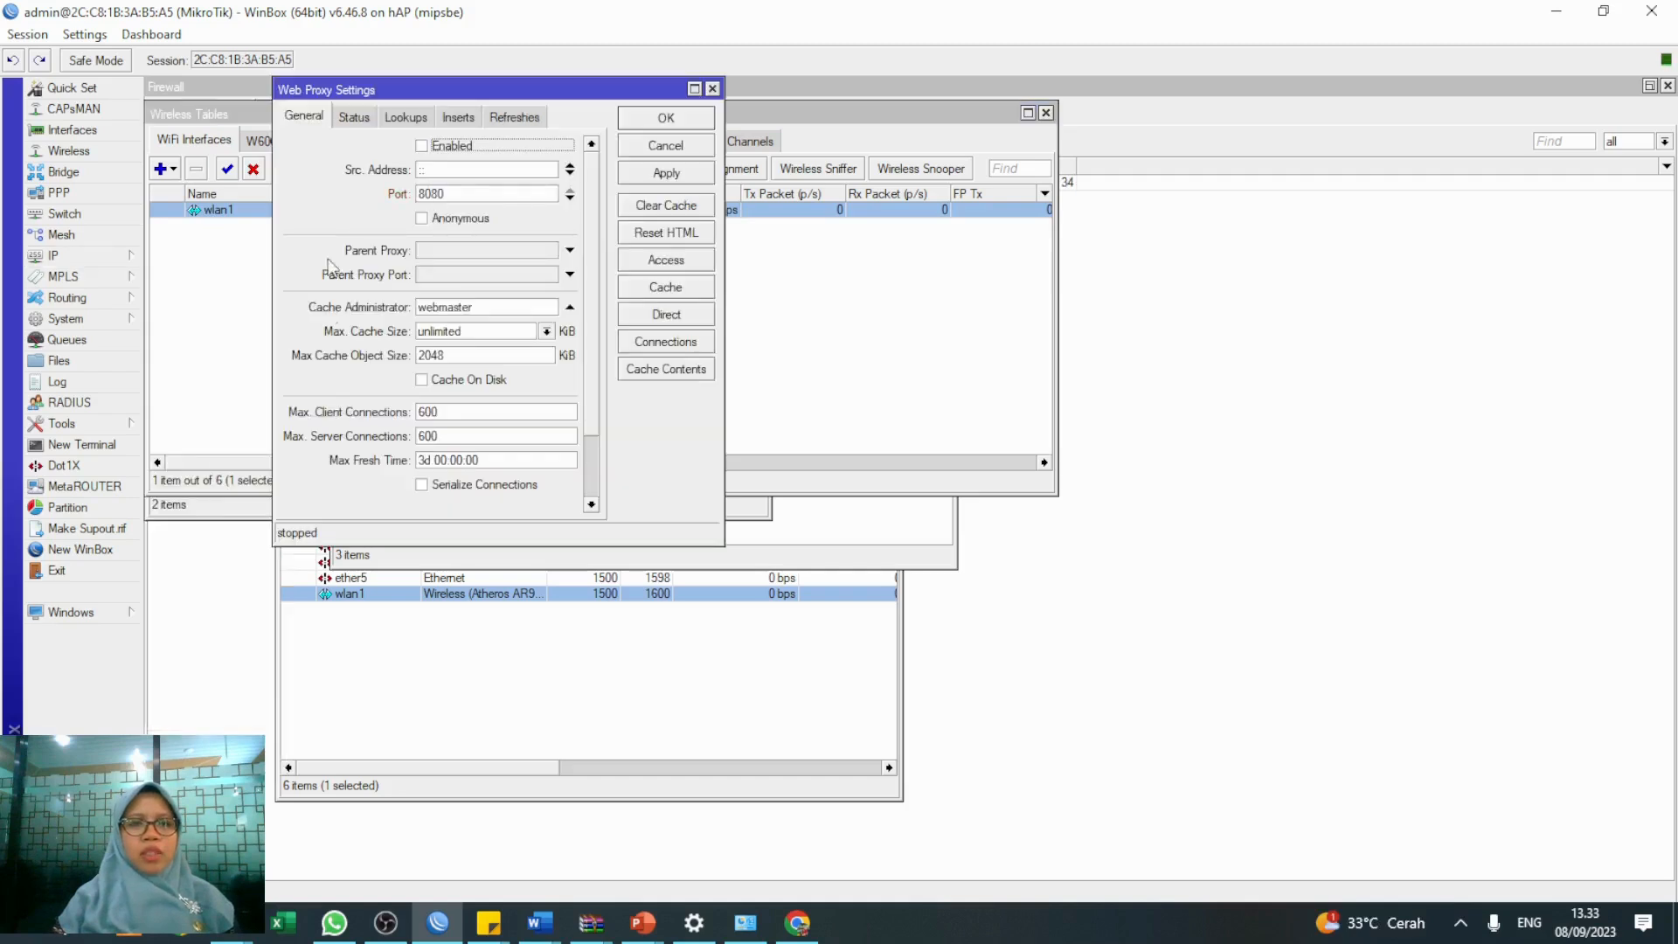
{"action": "left_click_drag", "start_coordinate": [404, 91], "coordinate": [451, 242]}
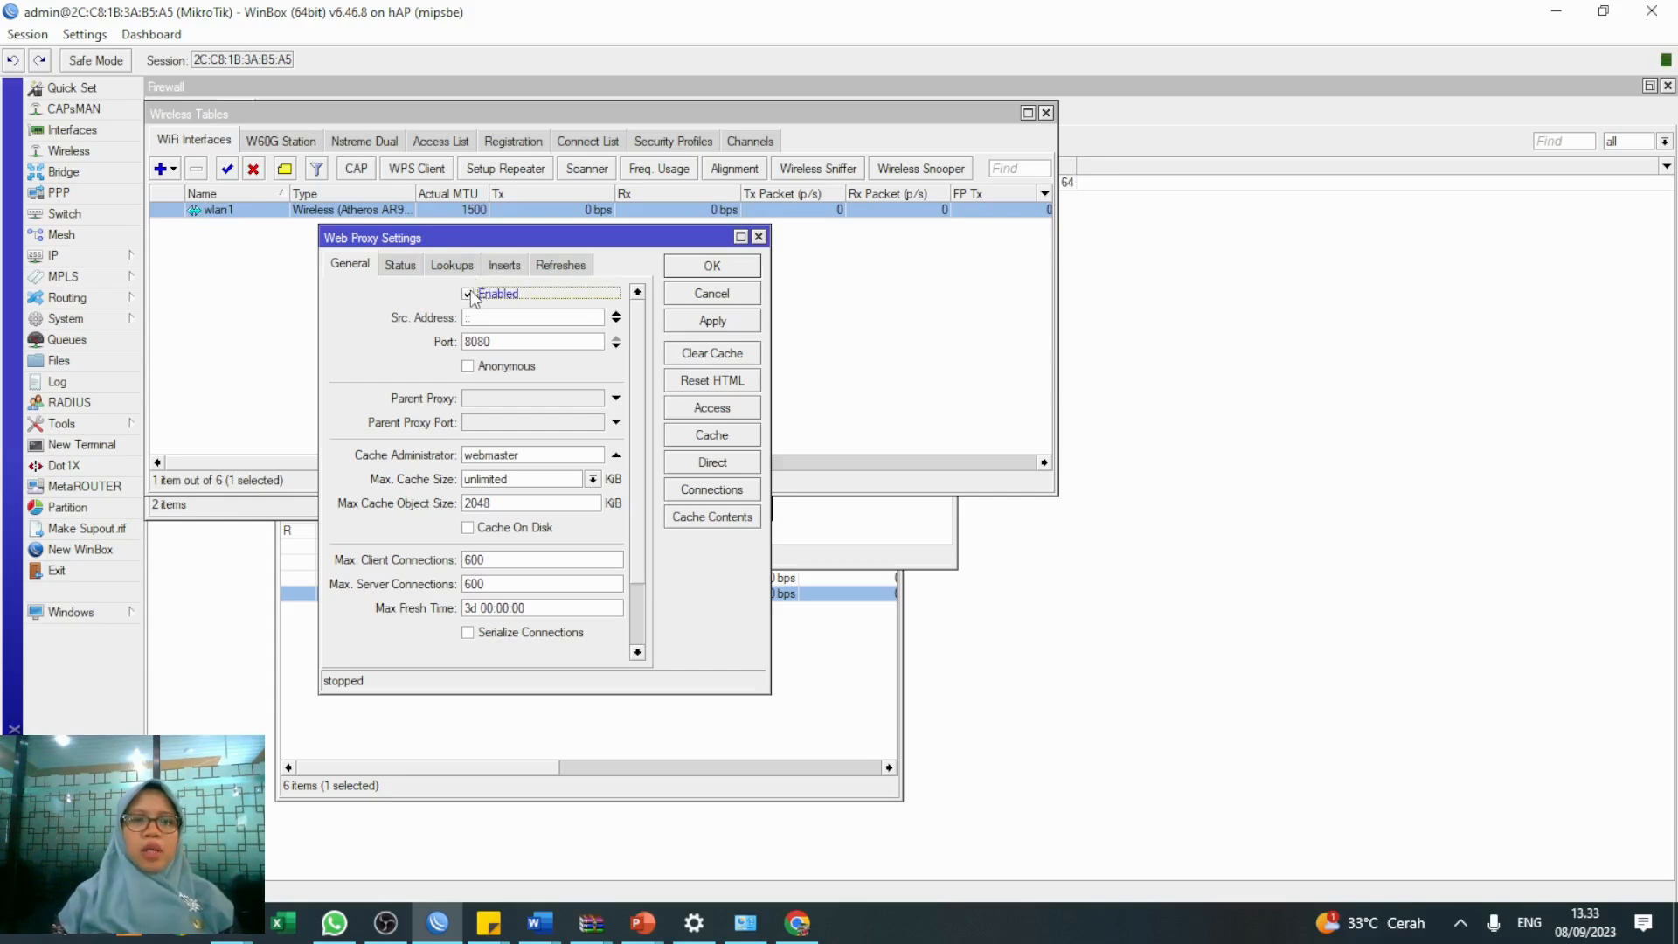
{"action": "left_click", "coordinate": [497, 339]}
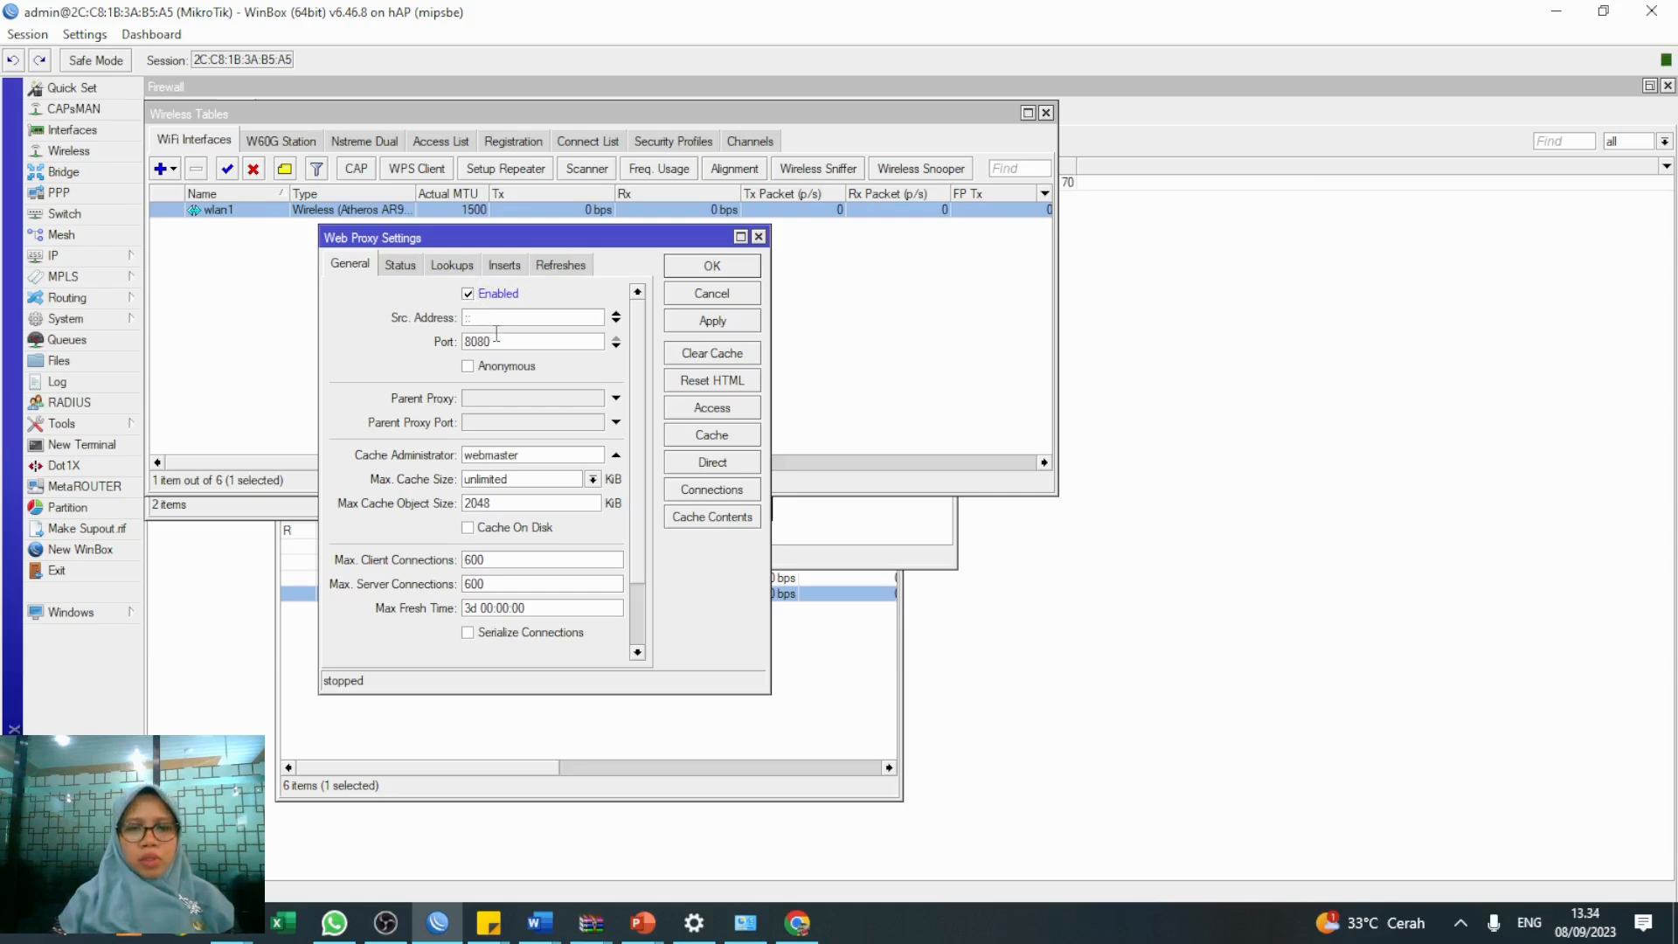
{"action": "left_click", "coordinate": [699, 323]}
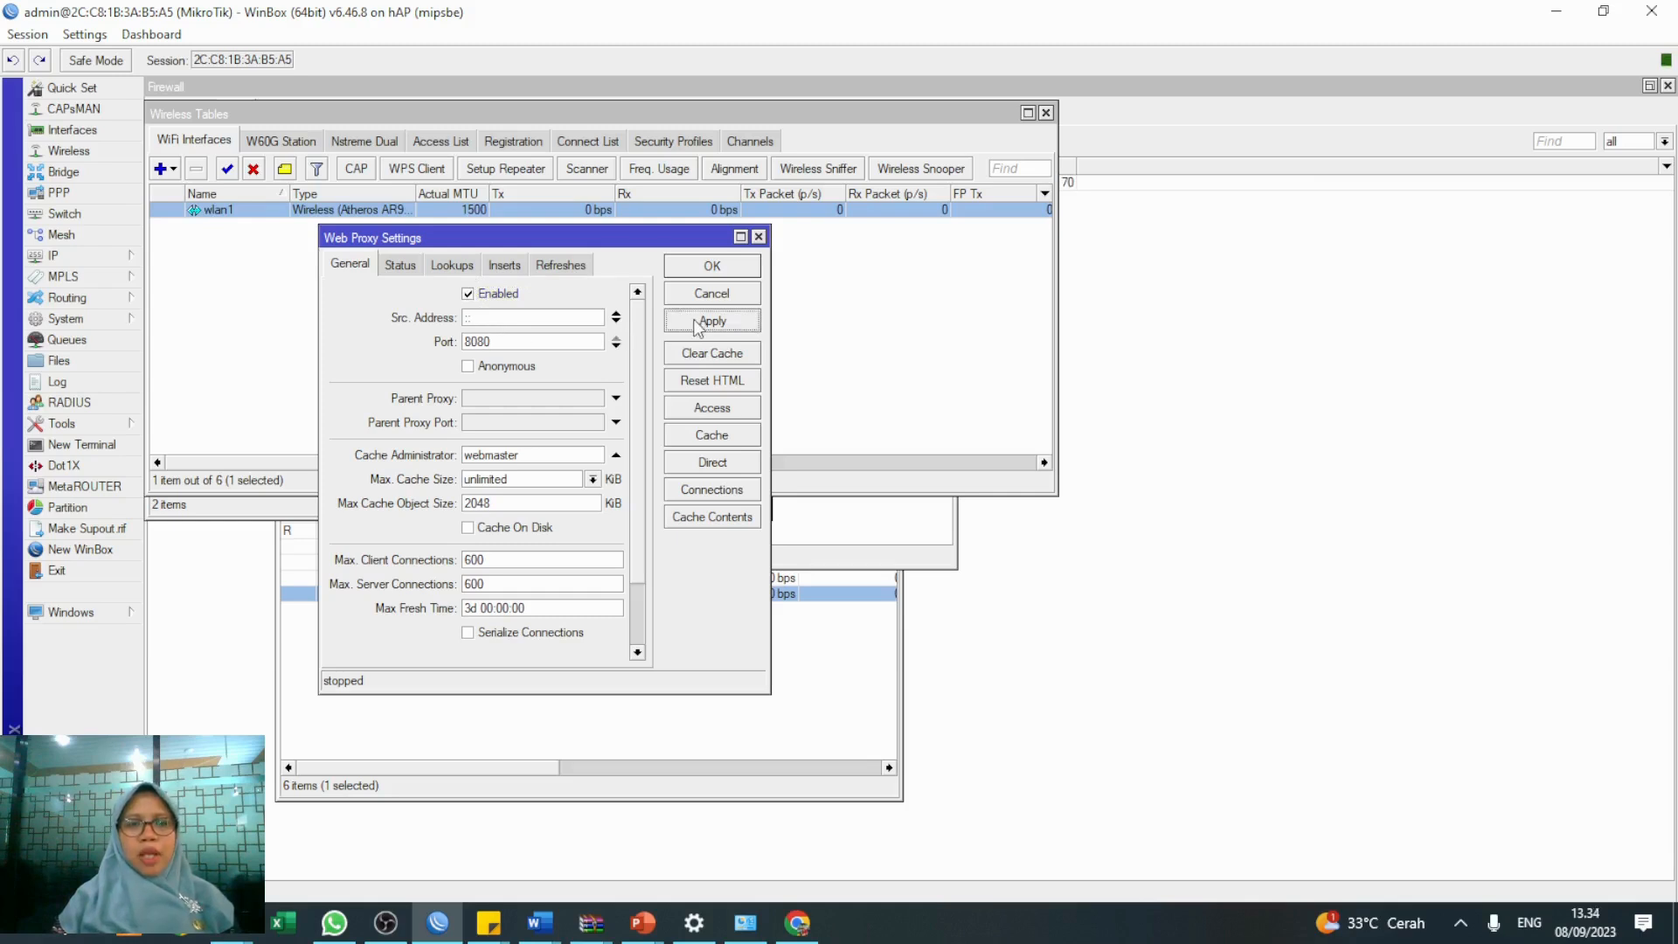
{"action": "left_click", "coordinate": [712, 266]}
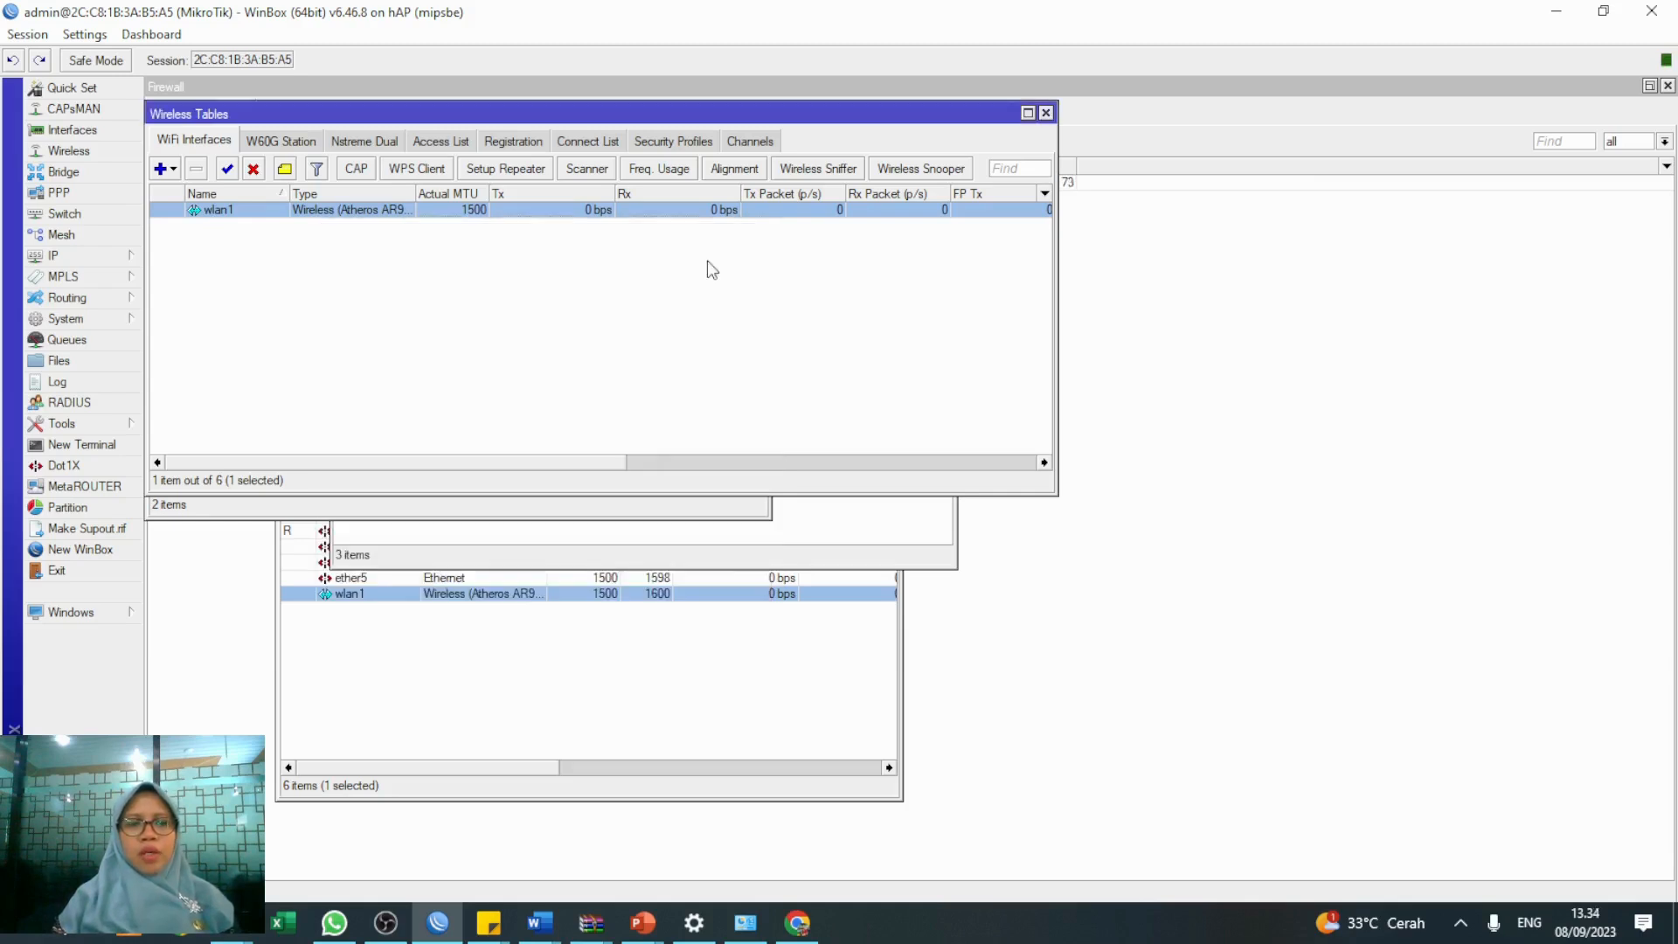
Start a new firewall NAT rule with chain dstnat and protocol 6 (tcp)
{"action": "left_click", "coordinate": [103, 257]}
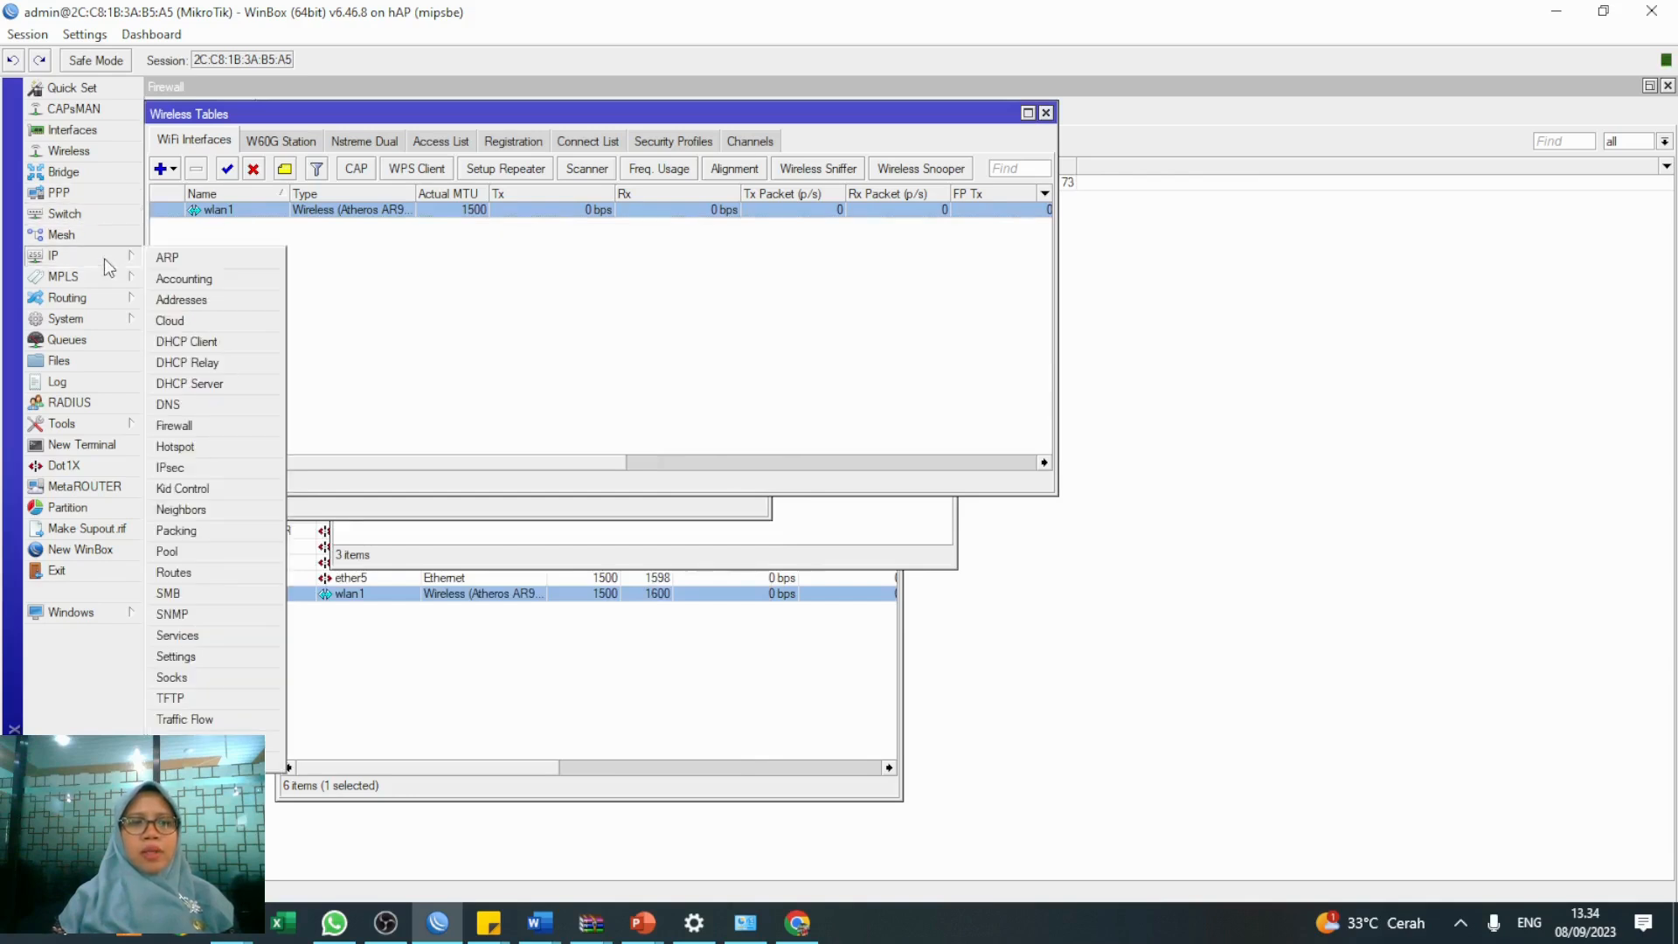
{"action": "left_click", "coordinate": [203, 428]}
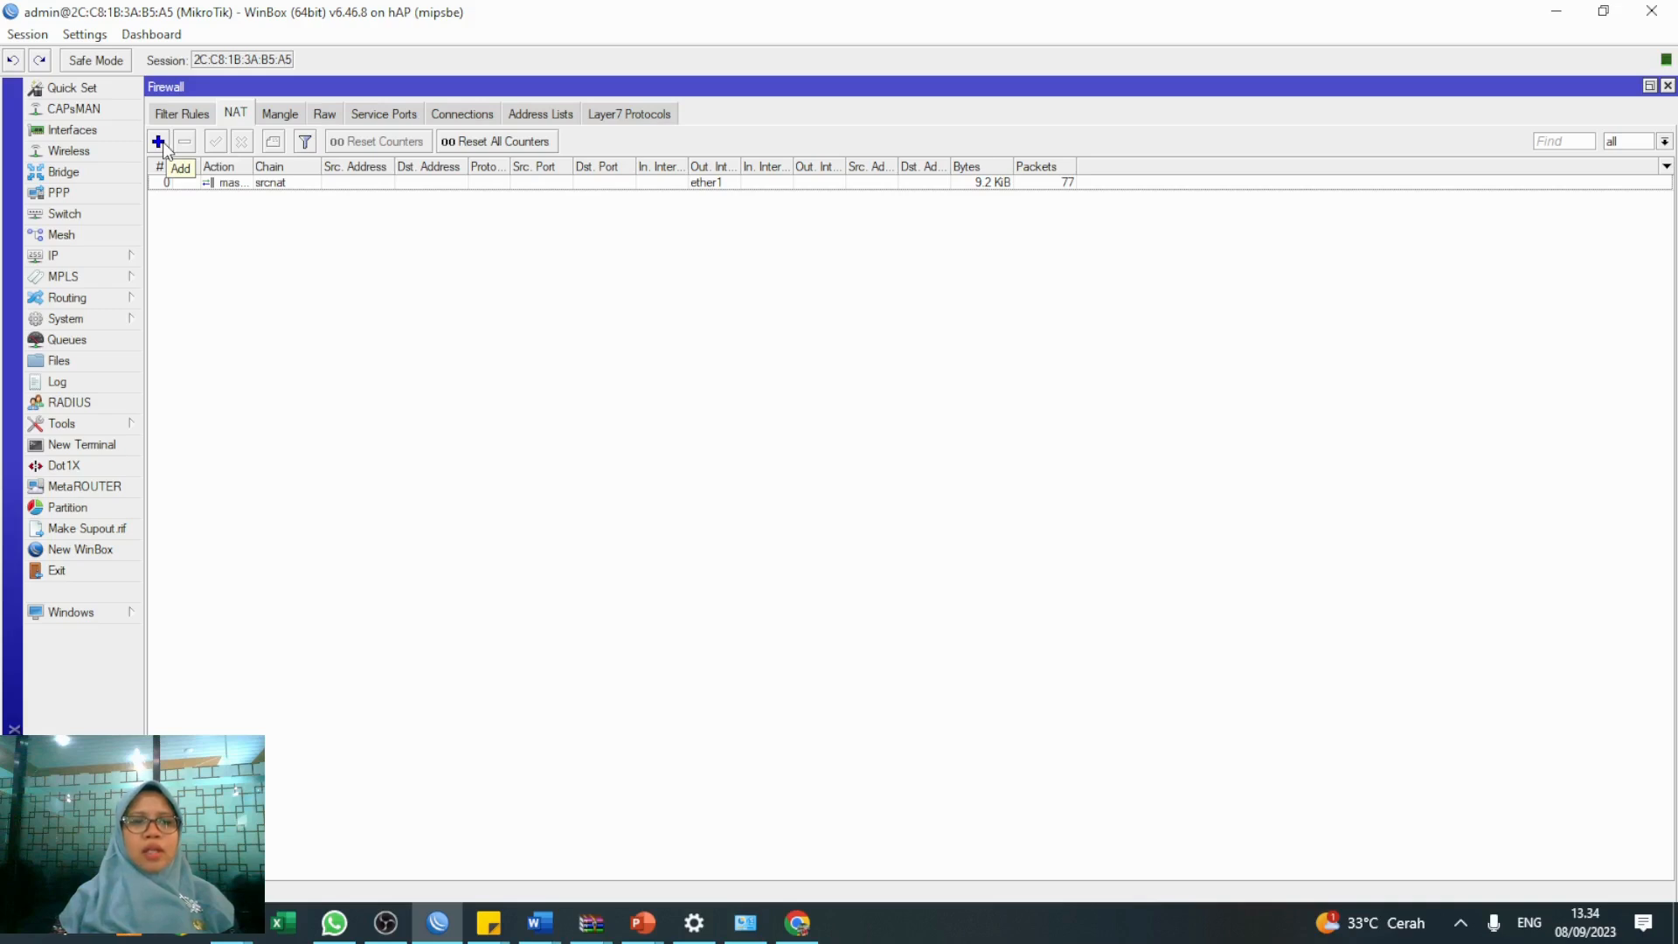
{"action": "left_click", "coordinate": [161, 143]}
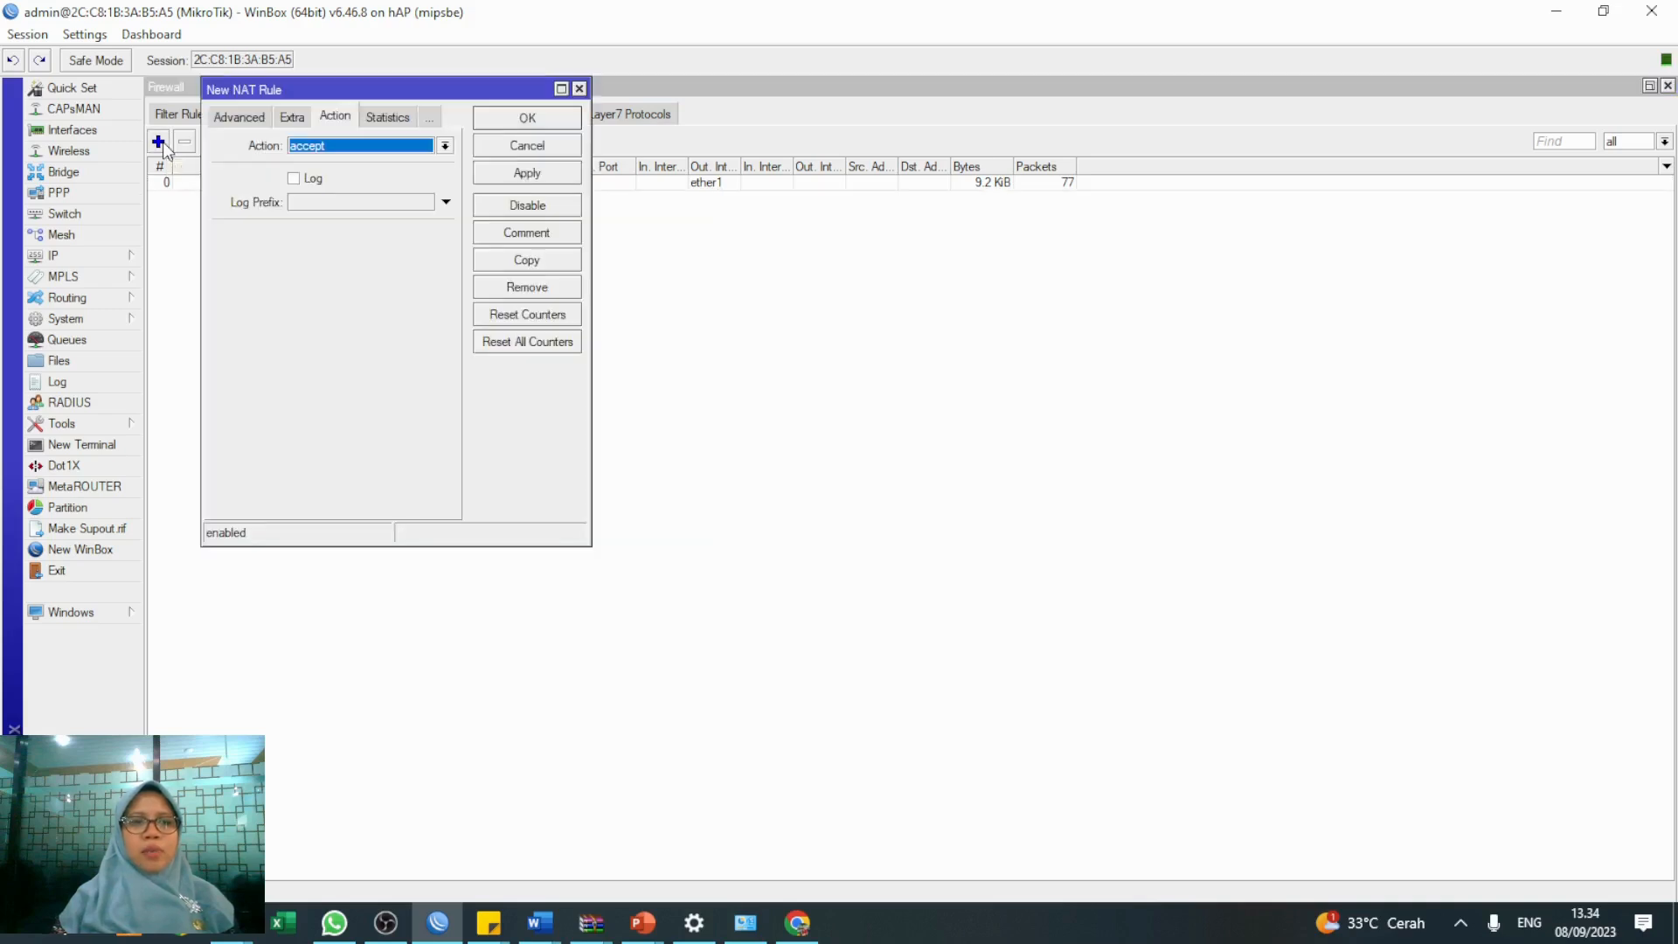
{"action": "left_click", "coordinate": [229, 114]}
{"action": "left_click", "coordinate": [229, 113]}
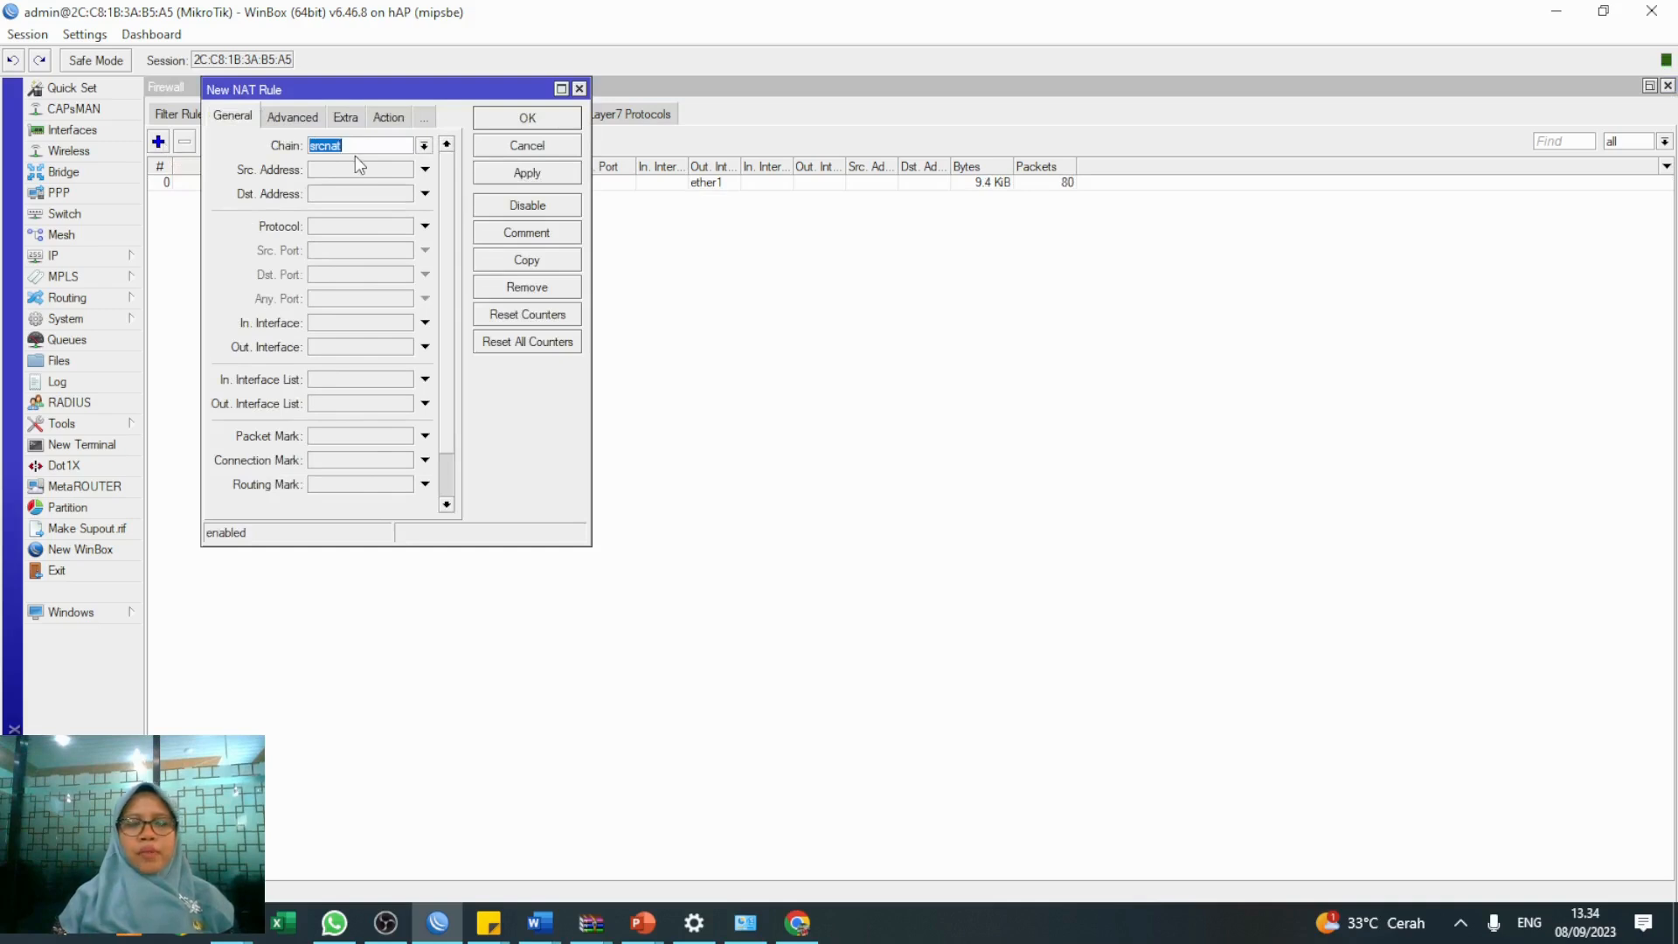
{"action": "left_click", "coordinate": [424, 146]}
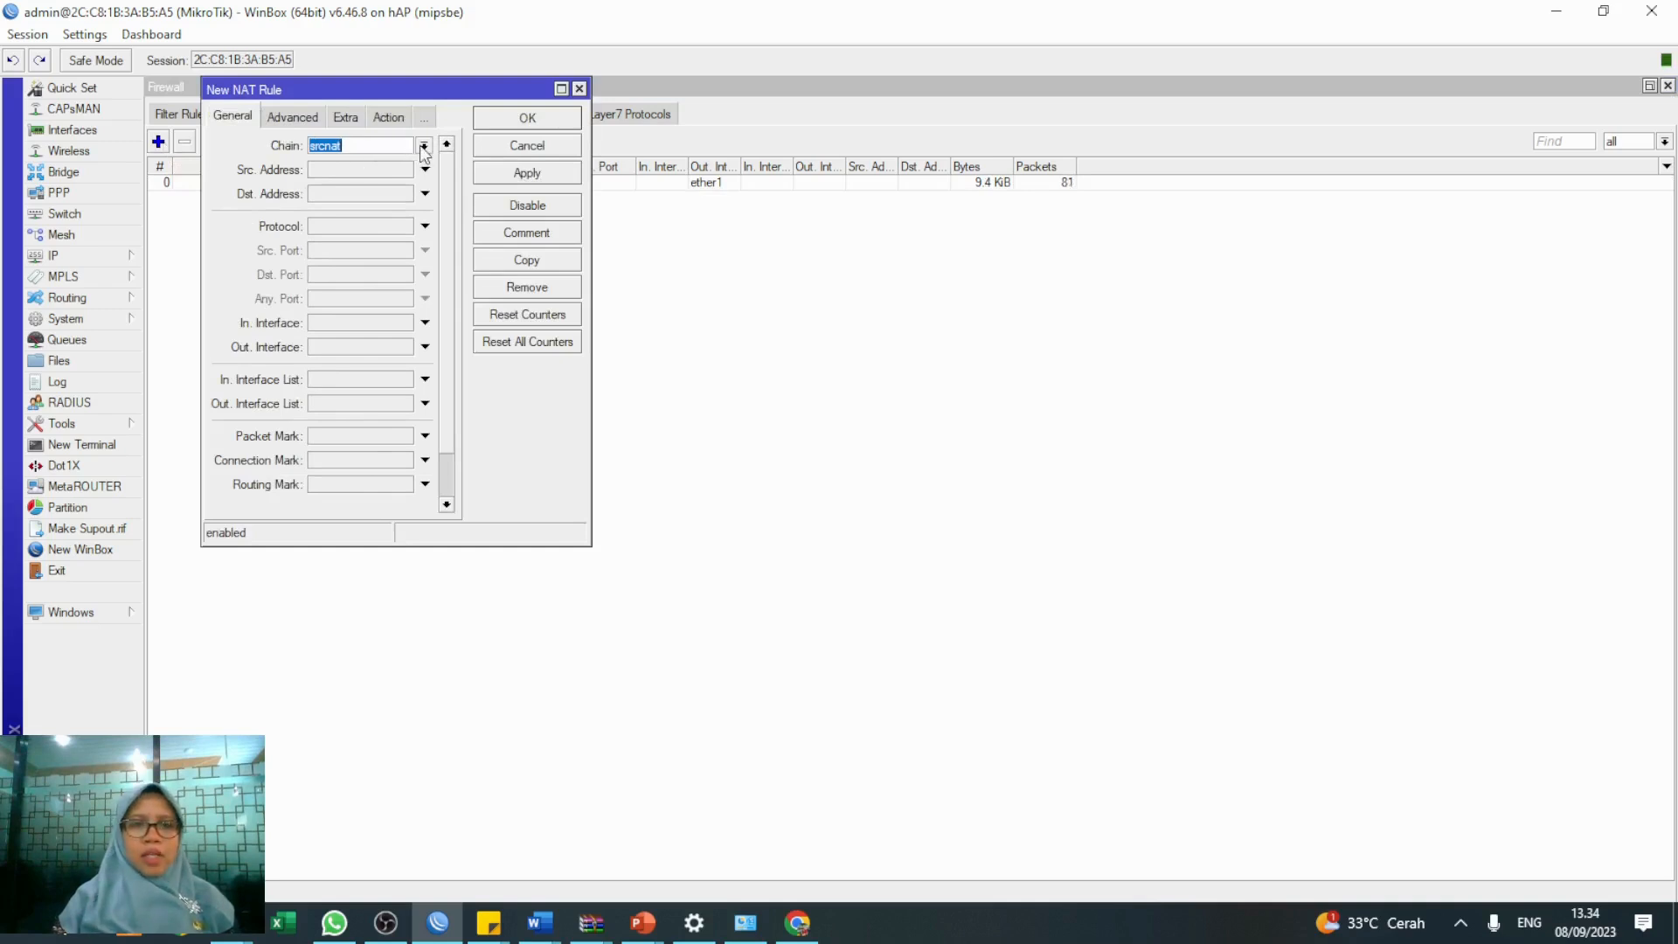
{"action": "left_click", "coordinate": [418, 168]}
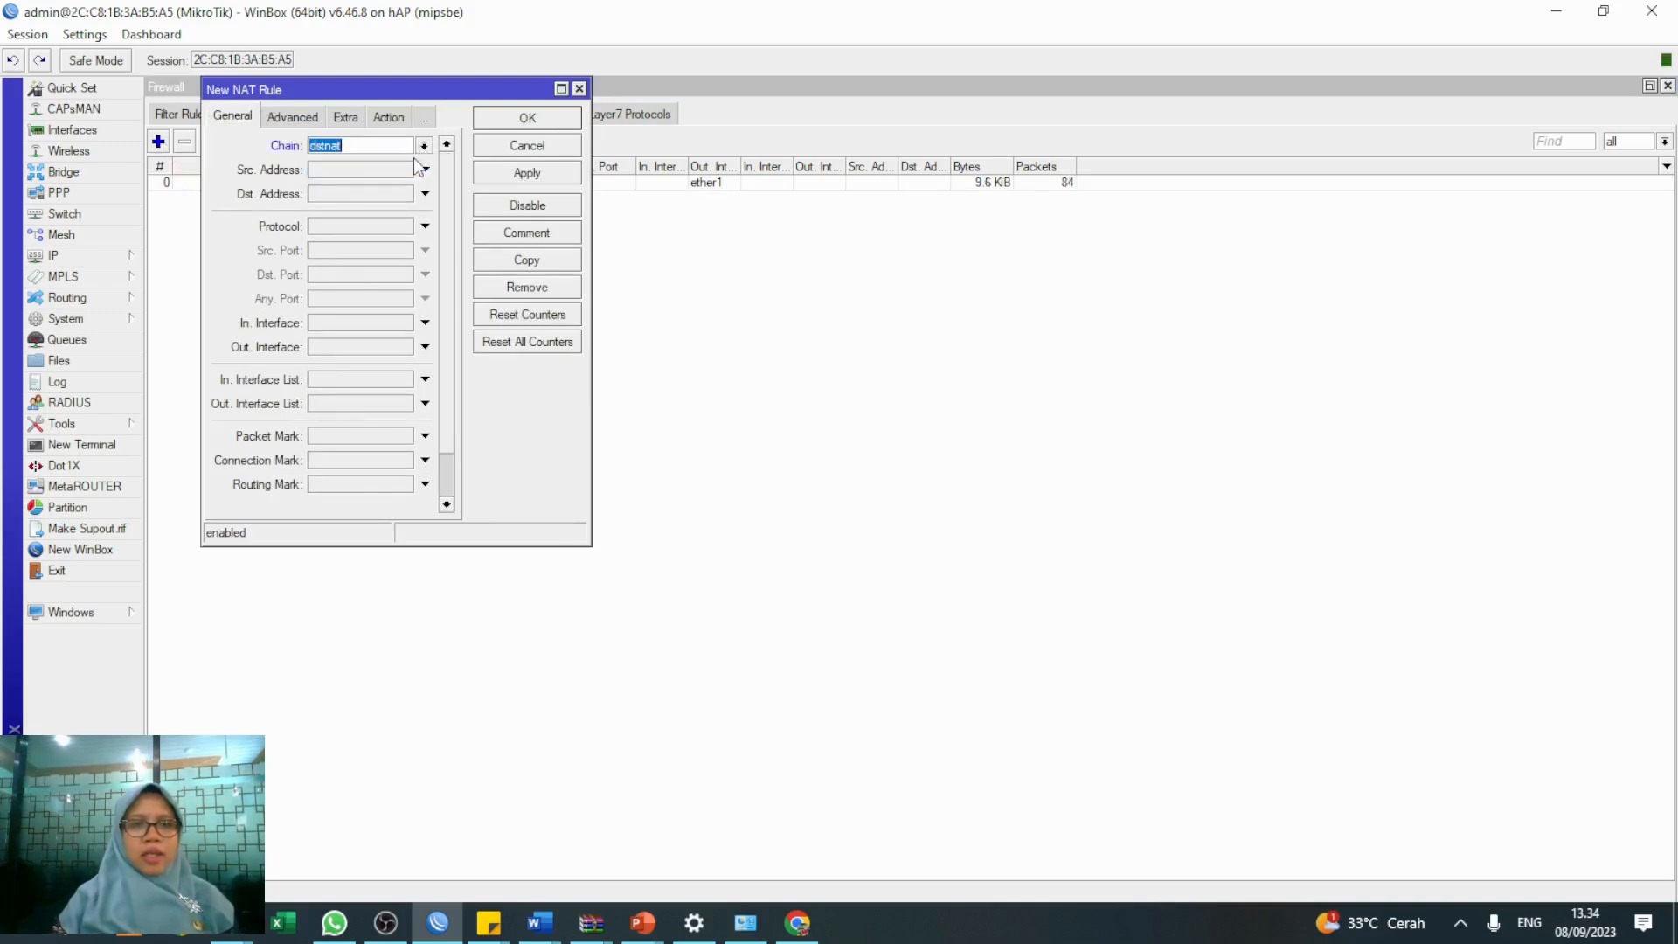
{"action": "left_click", "coordinate": [425, 227]}
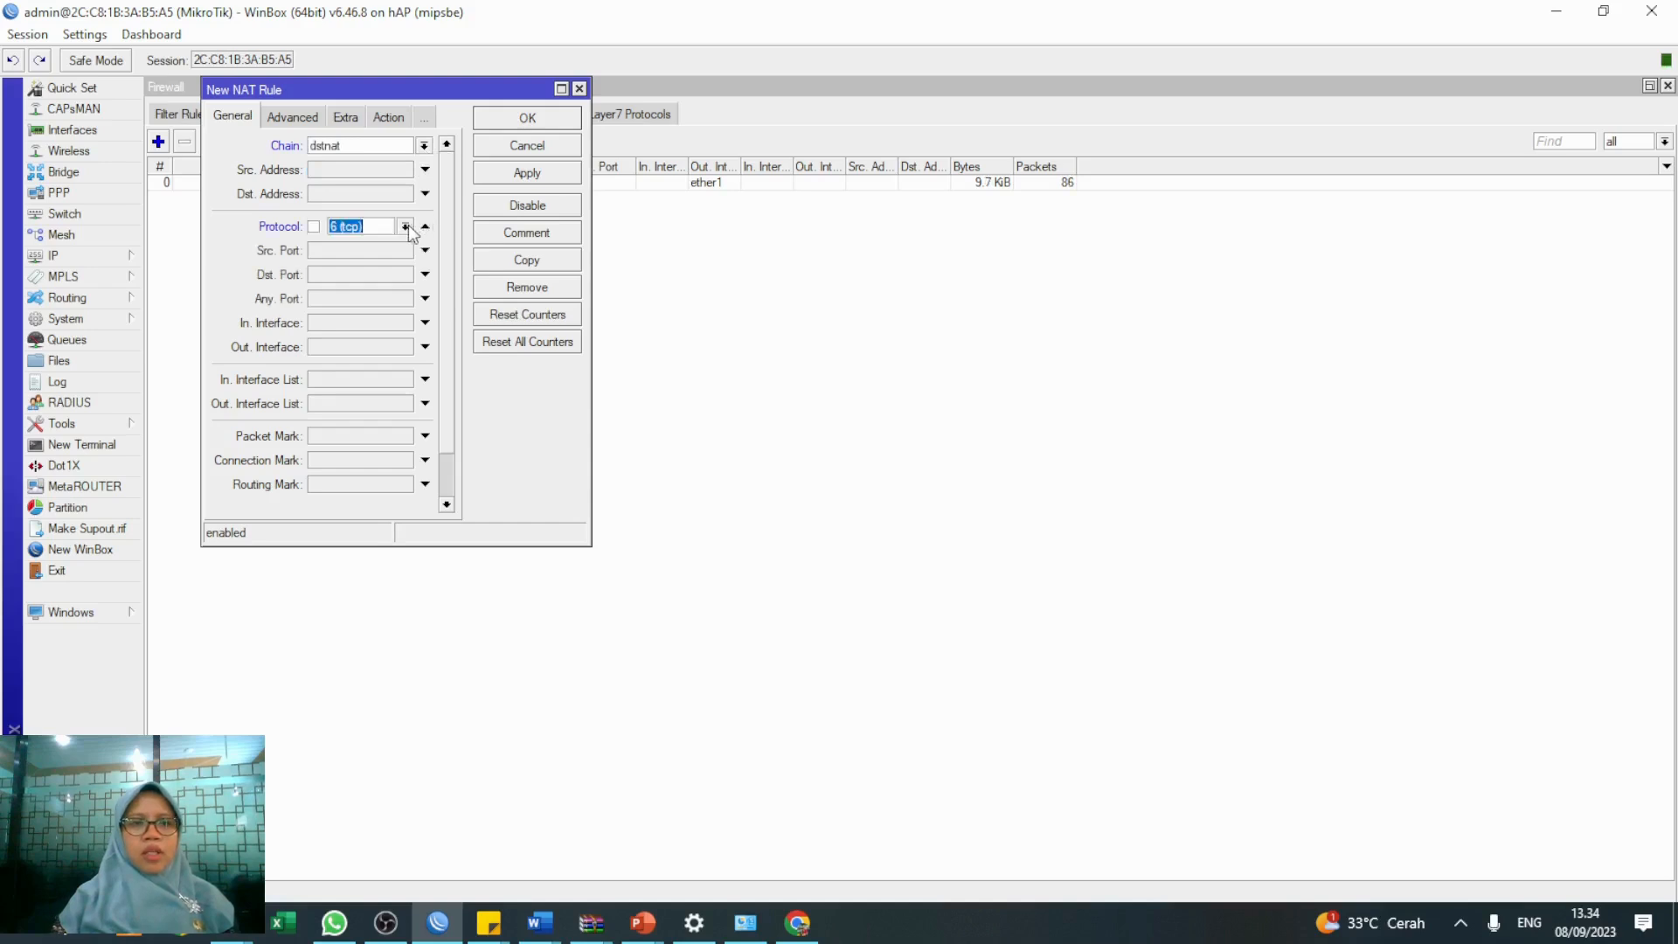
{"action": "left_click", "coordinate": [406, 227]}
{"action": "left_click", "coordinate": [407, 229]}
Restrict the new NAT rule to incoming interface ether2 and destination port 80
{"action": "left_click", "coordinate": [425, 322]}
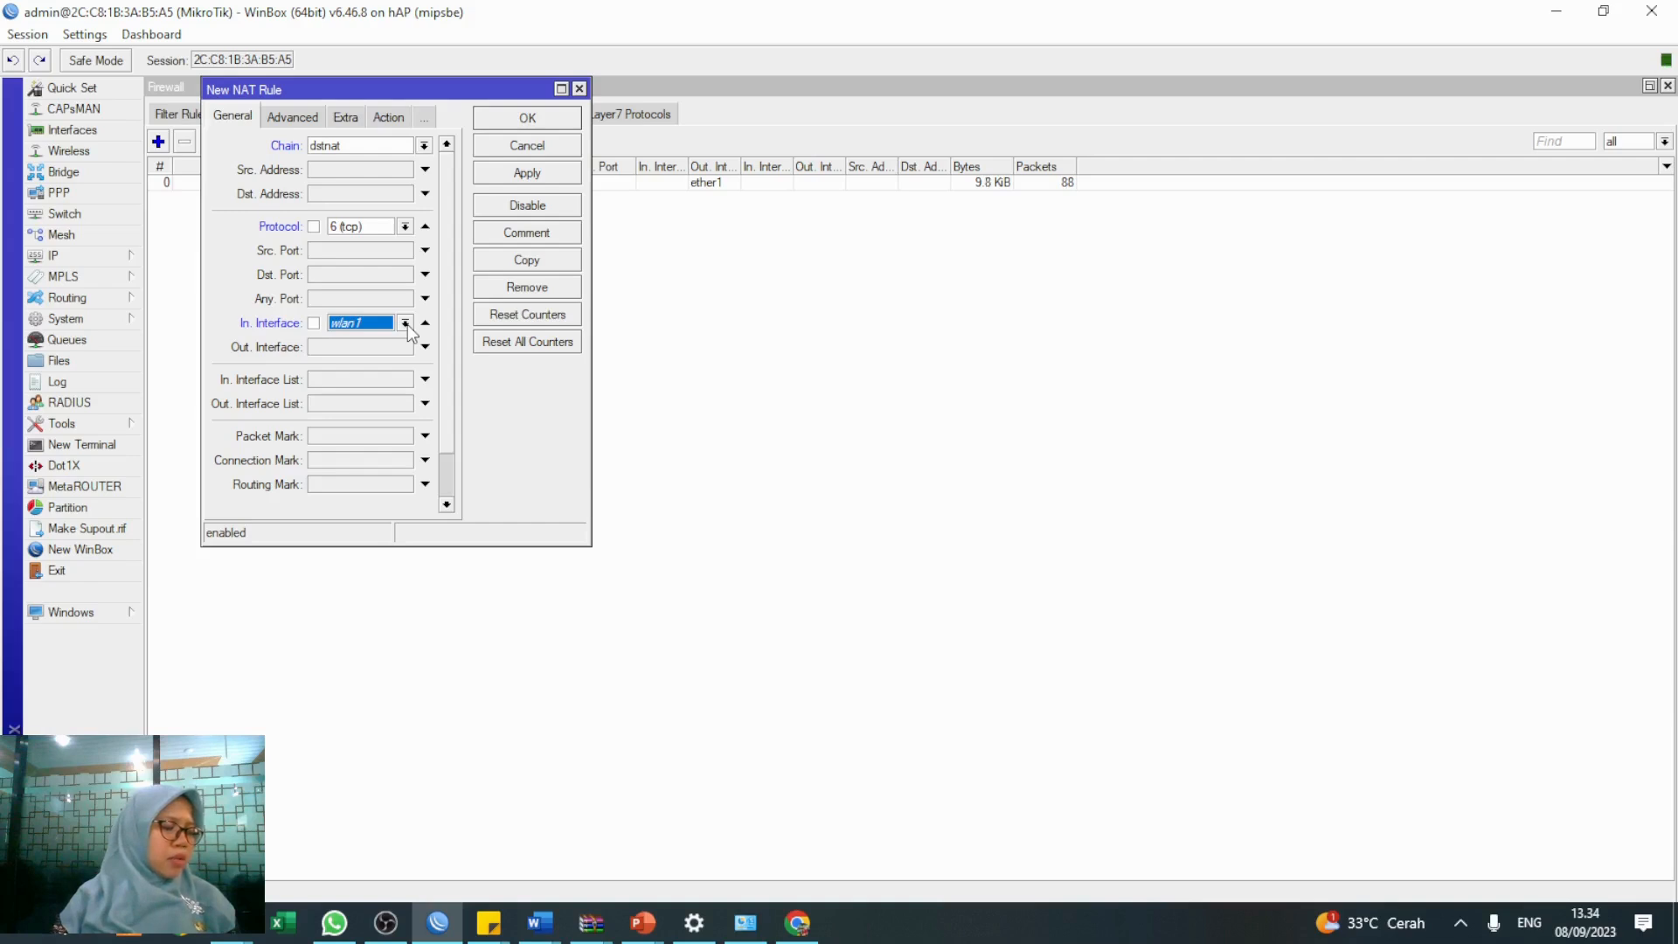
{"action": "left_click", "coordinate": [406, 324]}
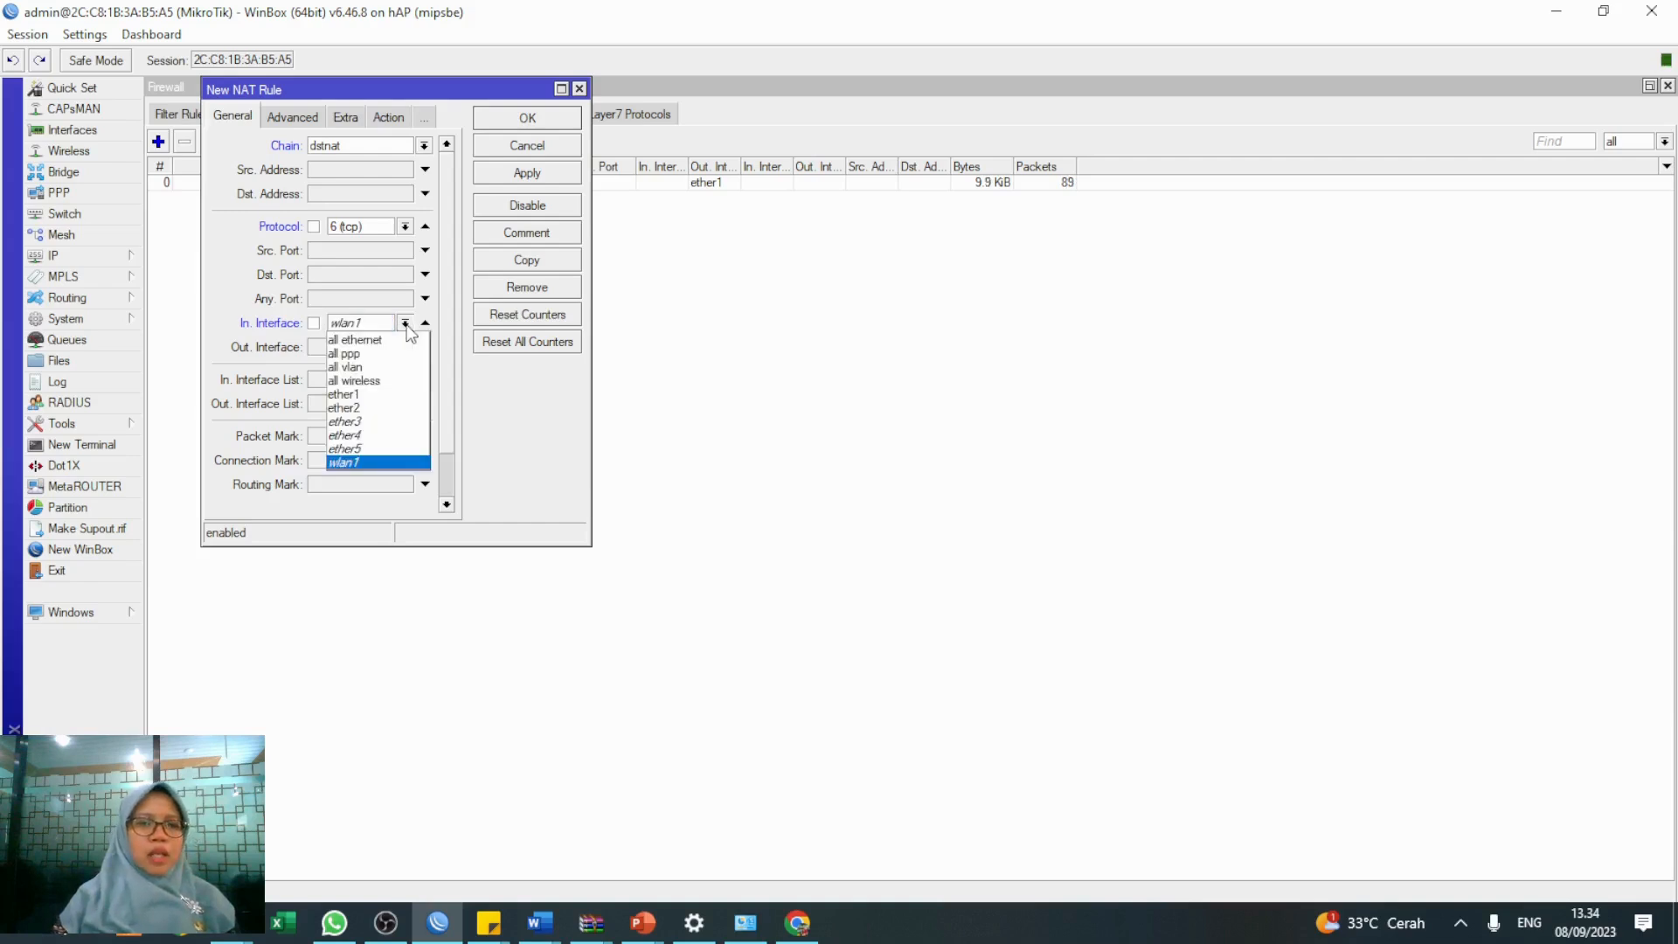
{"action": "left_click", "coordinate": [391, 407]}
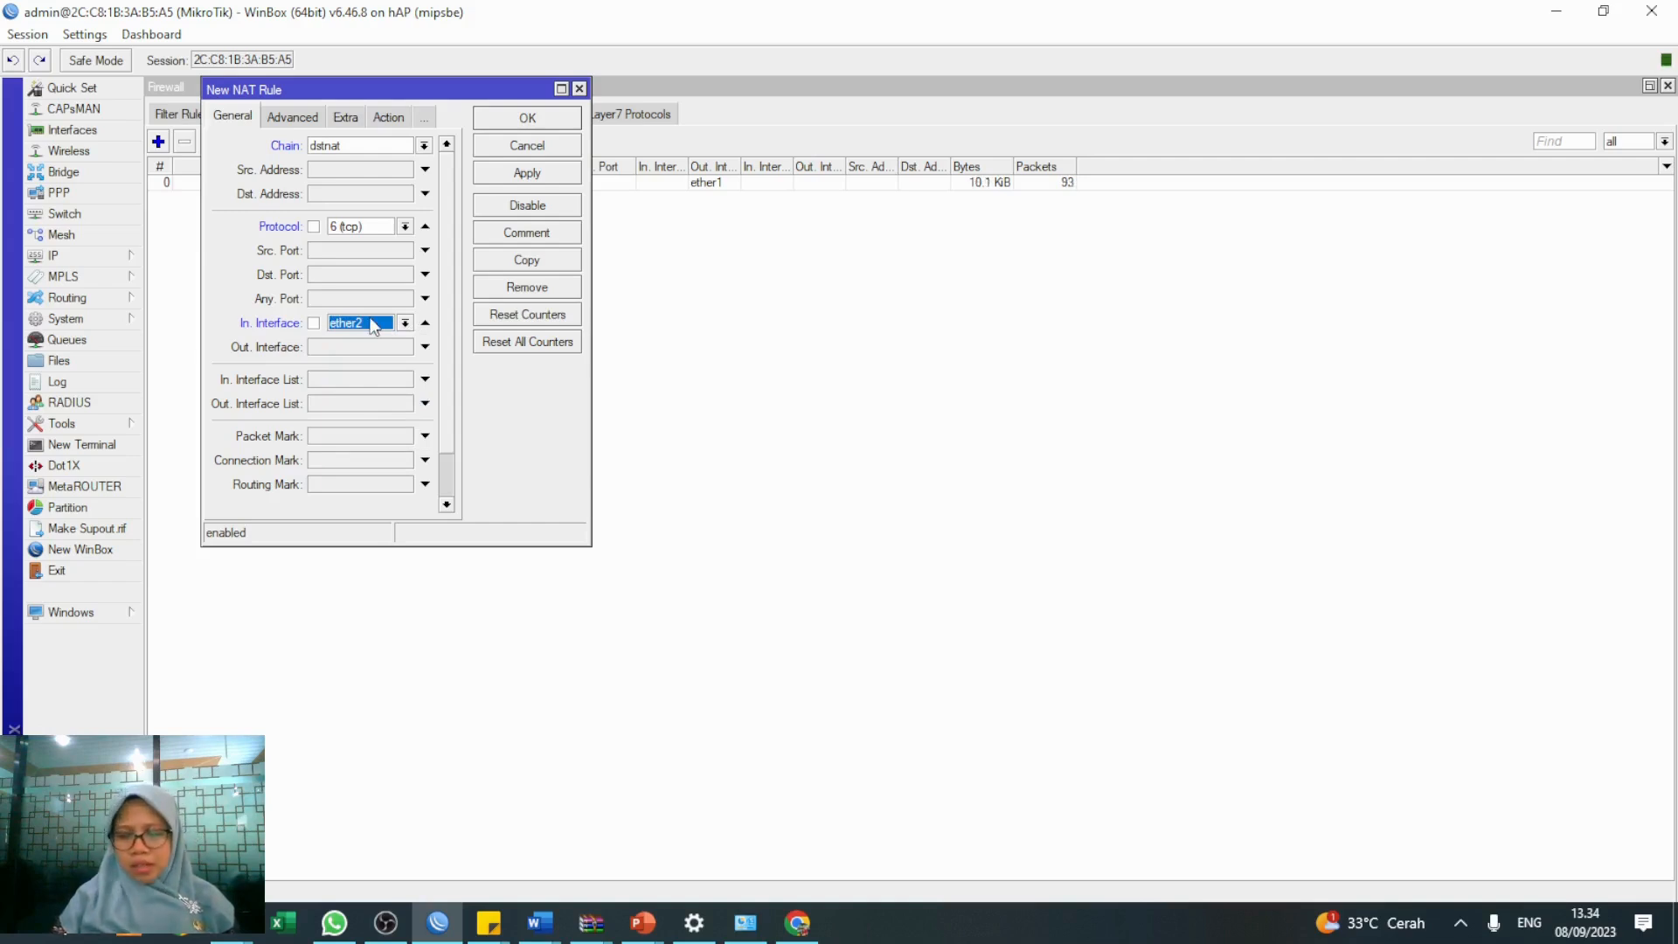
{"action": "left_click", "coordinate": [346, 272]}
{"action": "type", "text": "80"}
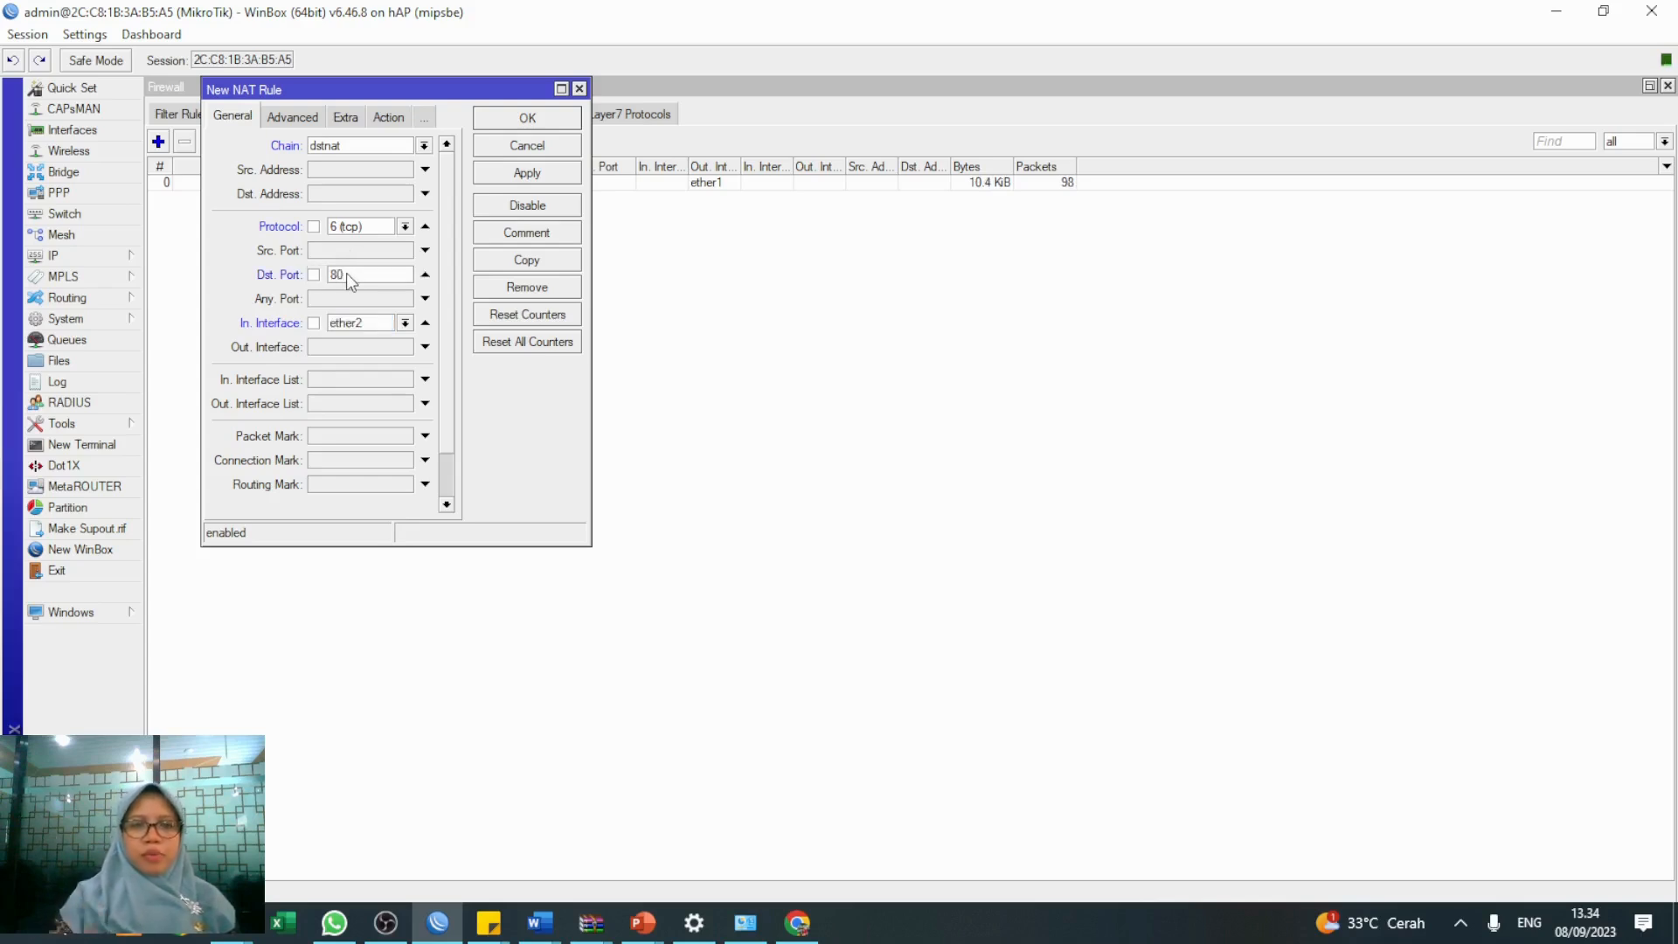
Set the NAT rule's action to redirect to port 8080 and save the rule
{"action": "left_click", "coordinate": [381, 124]}
{"action": "left_click", "coordinate": [381, 145]}
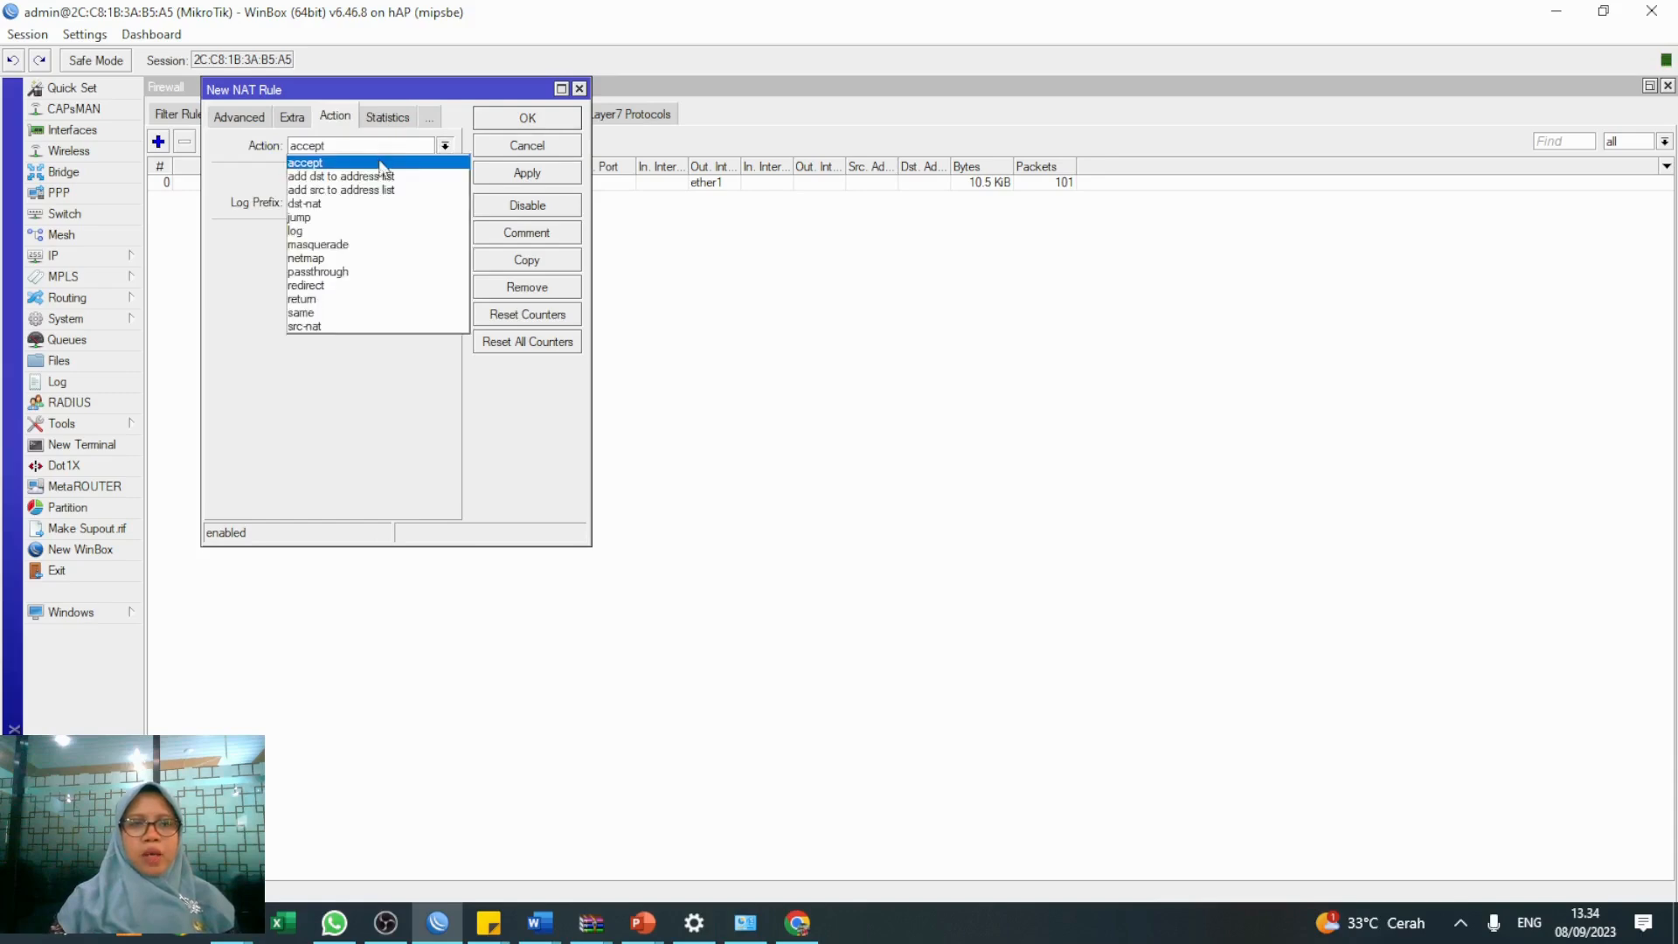
{"action": "left_click", "coordinate": [382, 287]}
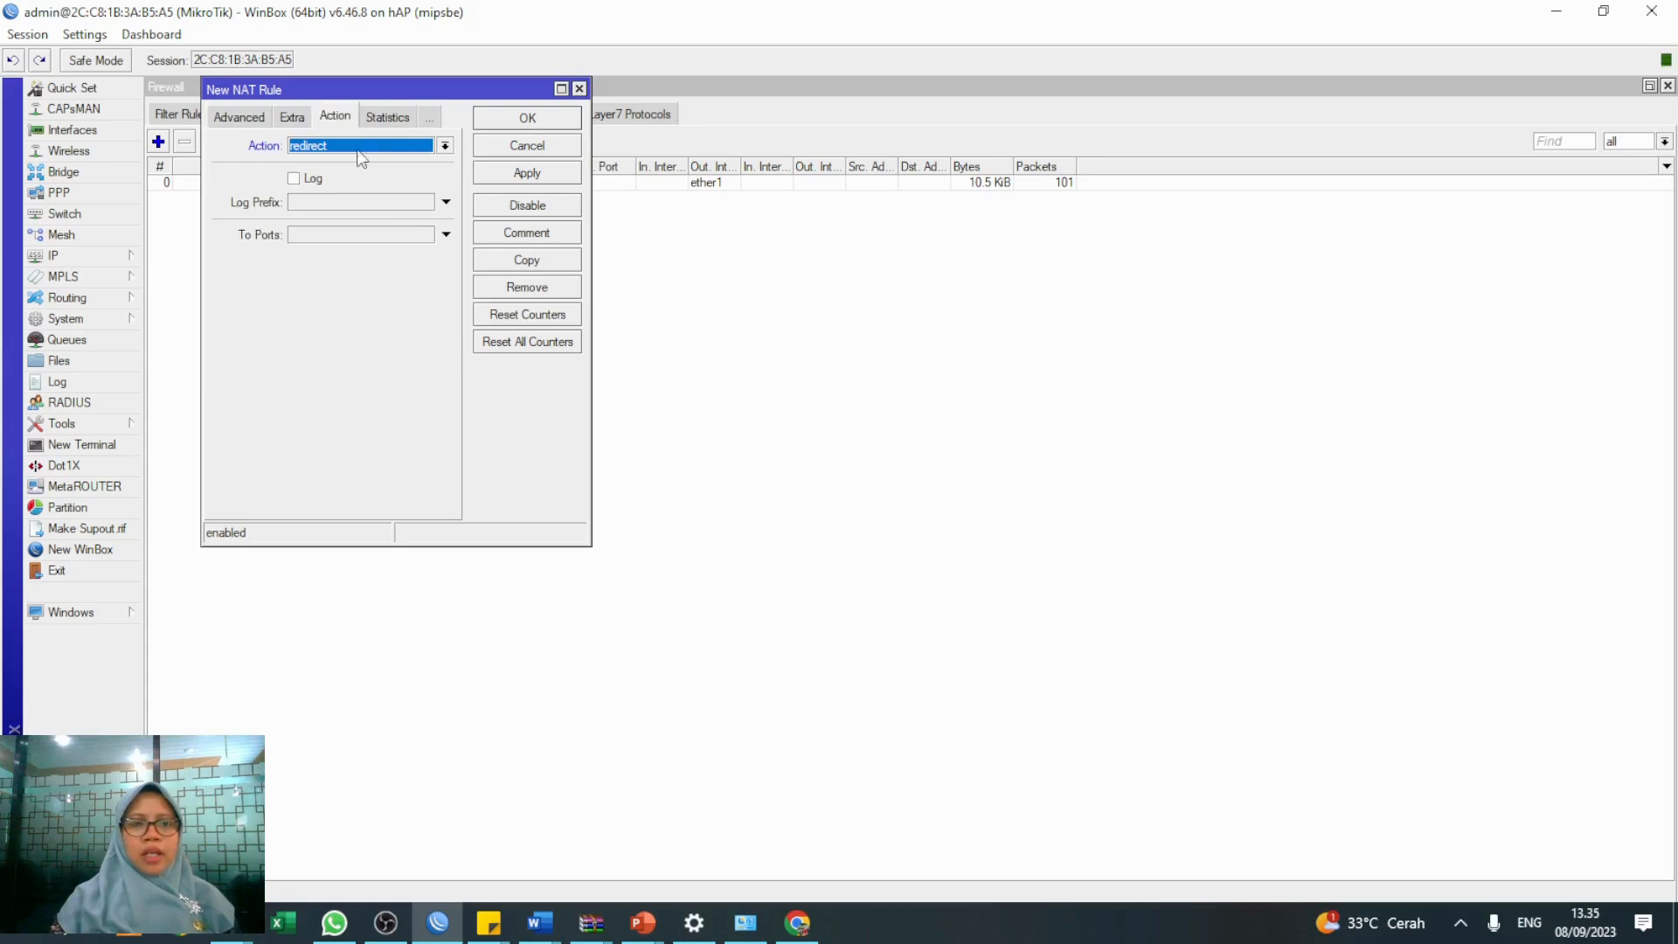
{"action": "left_click", "coordinate": [379, 236]}
{"action": "type", "text": "8080"}
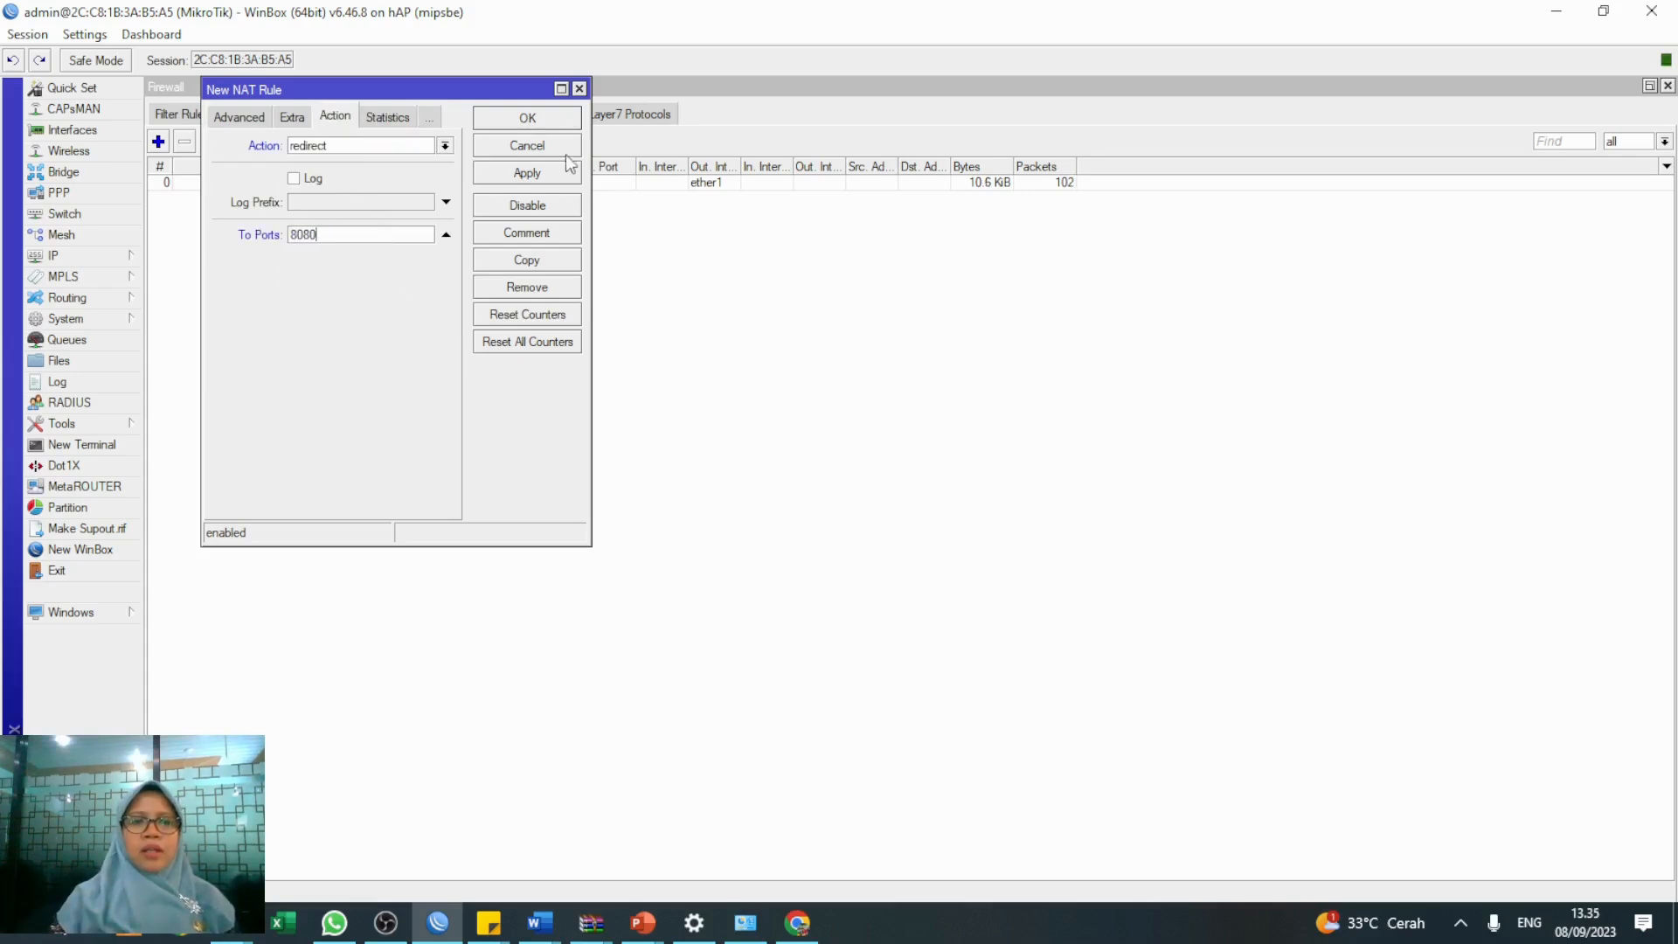
{"action": "left_click", "coordinate": [568, 172]}
{"action": "left_click", "coordinate": [561, 119]}
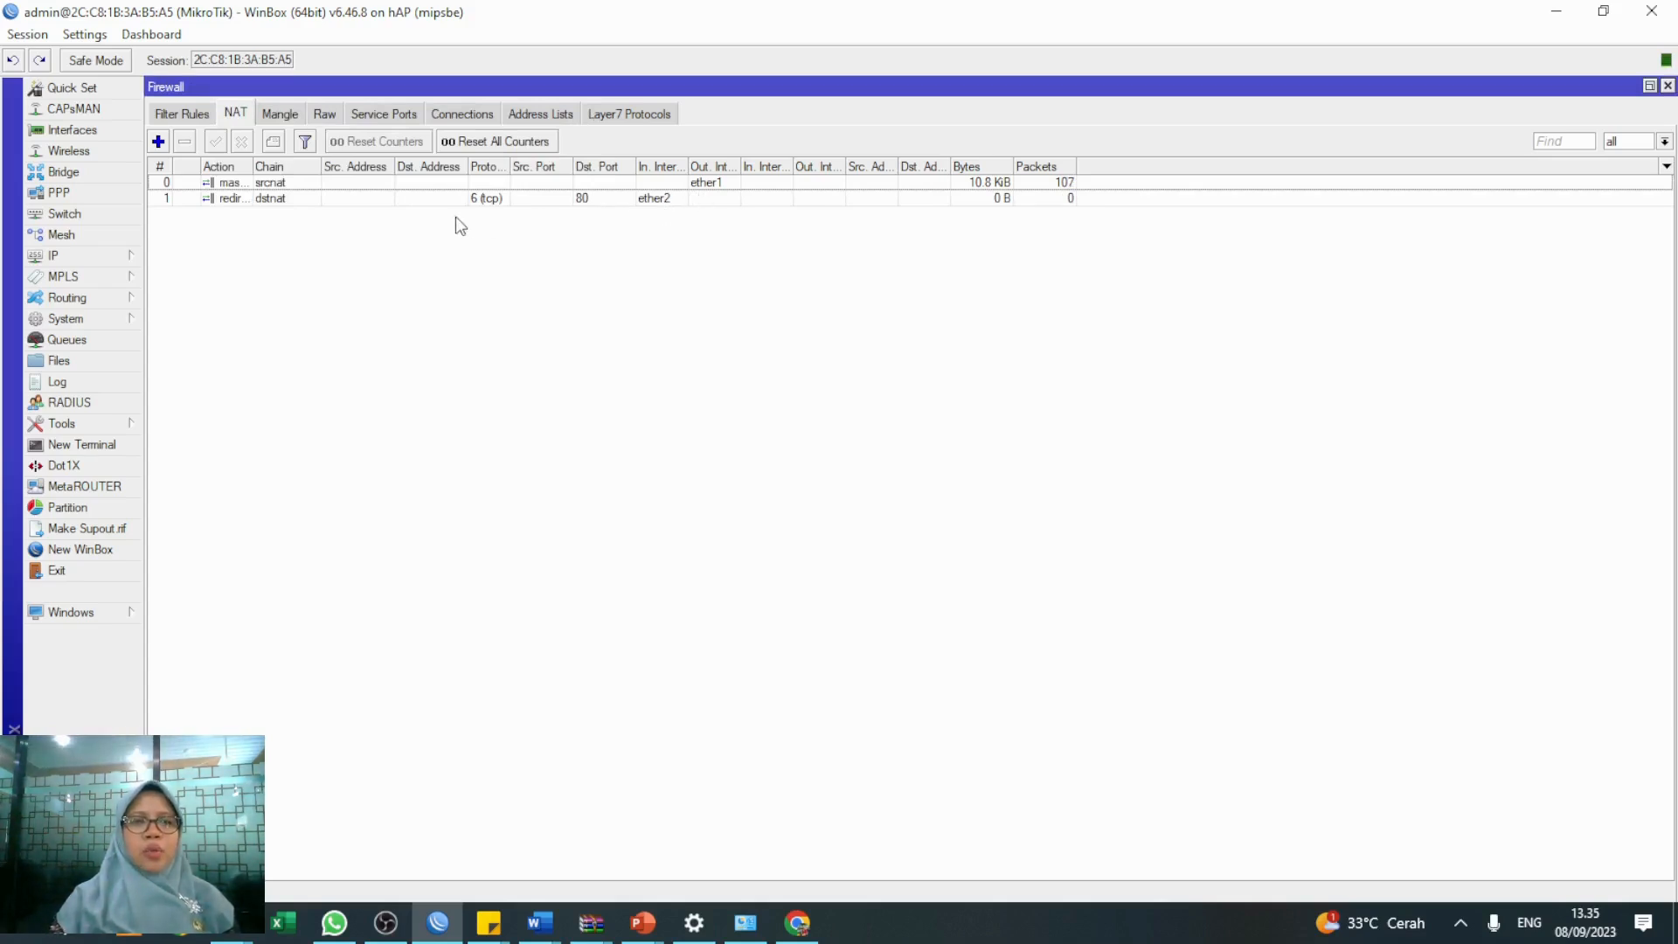
Start a new web proxy access rule with its path set to *.mp3*
{"action": "left_click", "coordinate": [127, 256]}
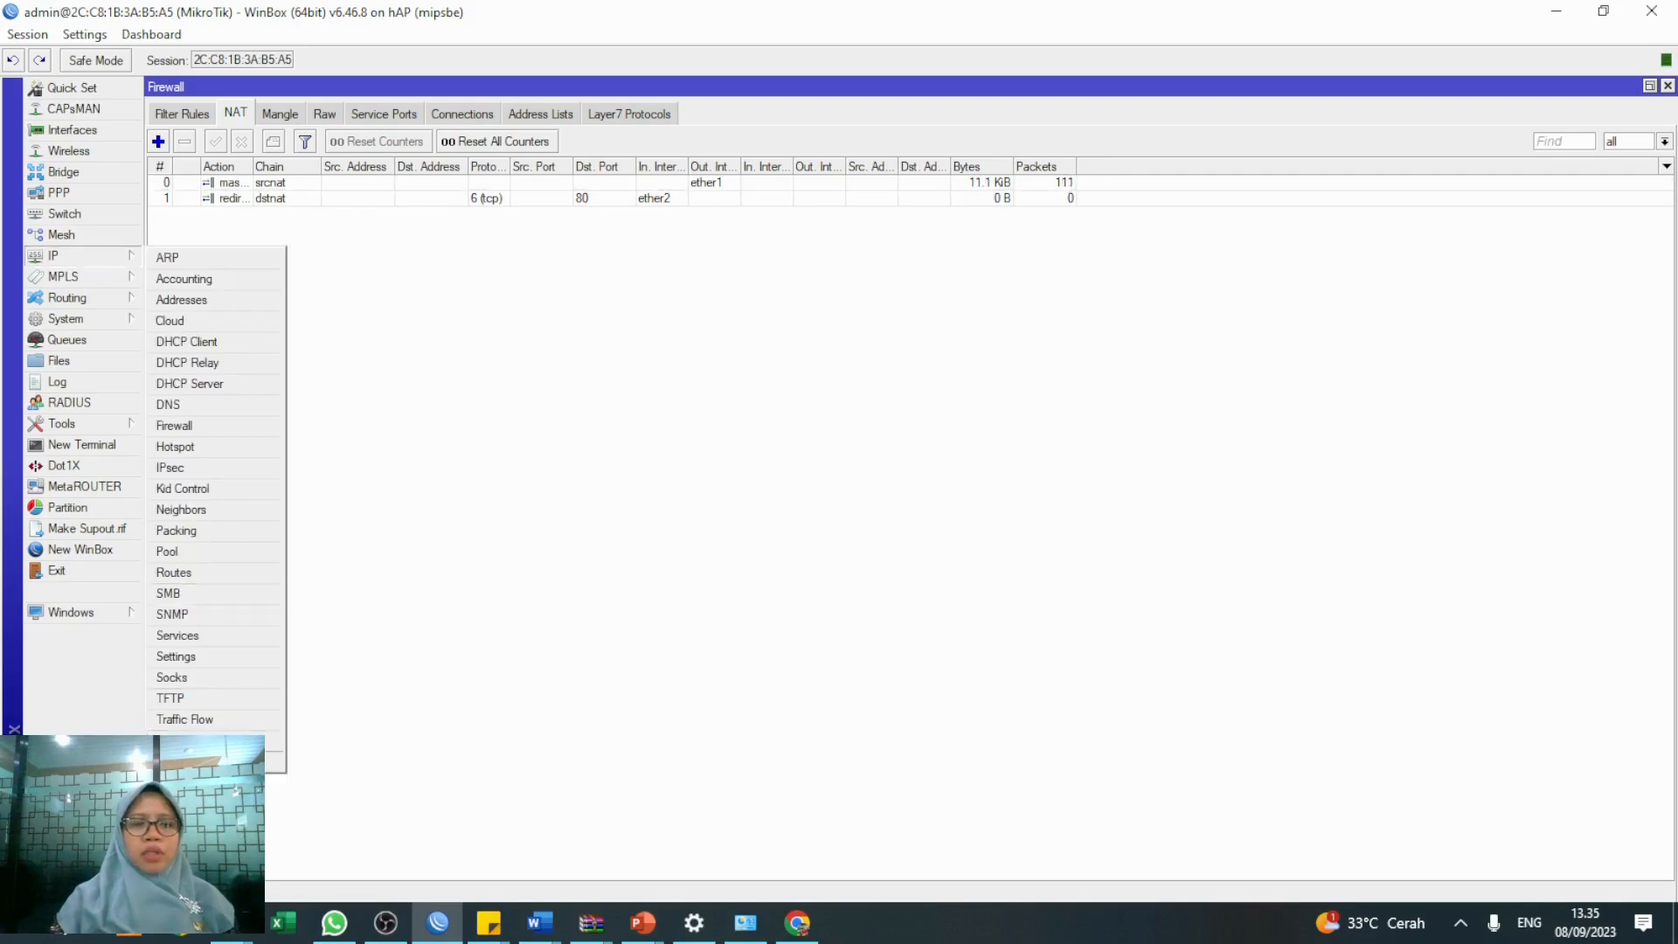
{"action": "left_click", "coordinate": [186, 761]}
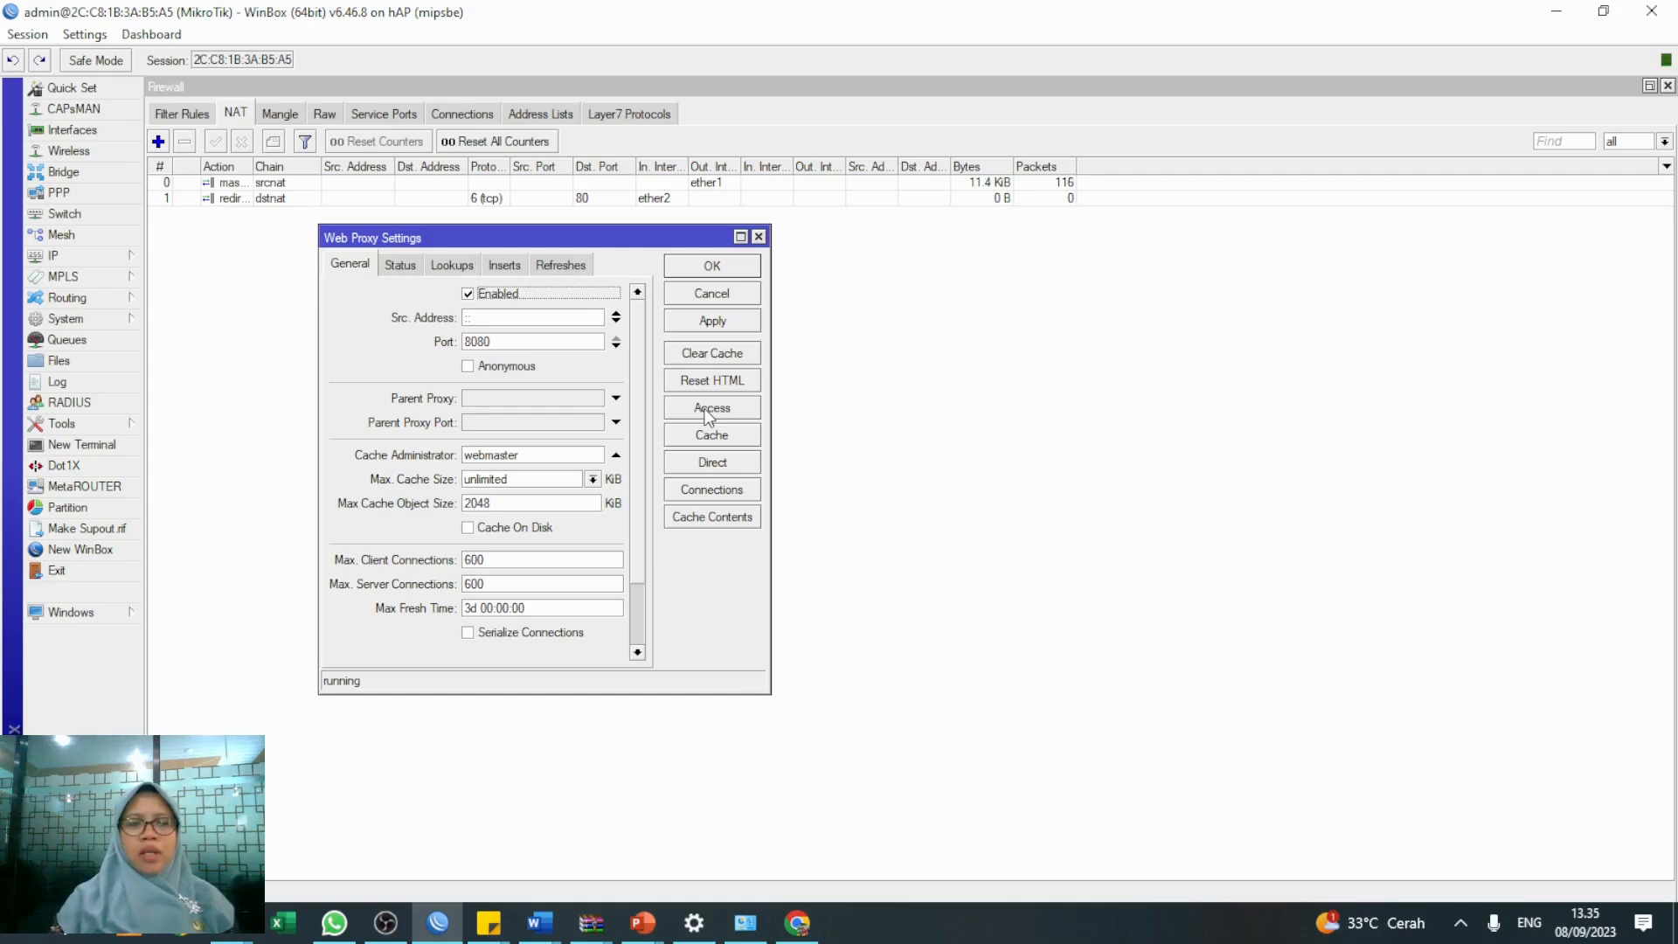
{"action": "left_click", "coordinate": [710, 411]}
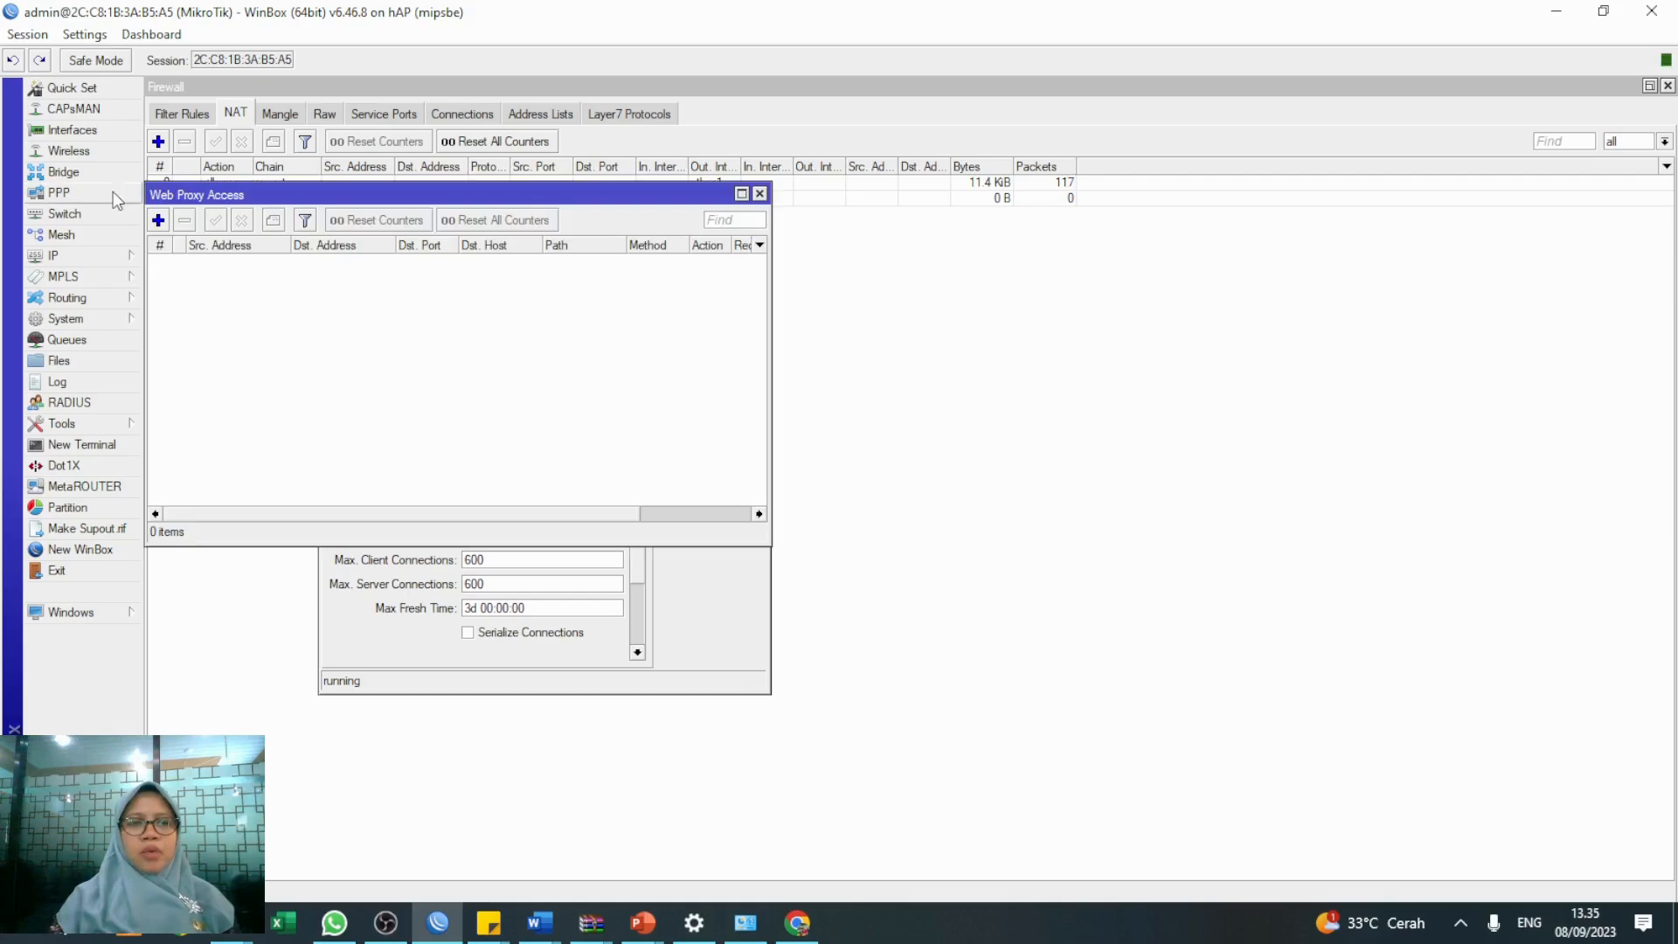
{"action": "left_click", "coordinate": [158, 220]}
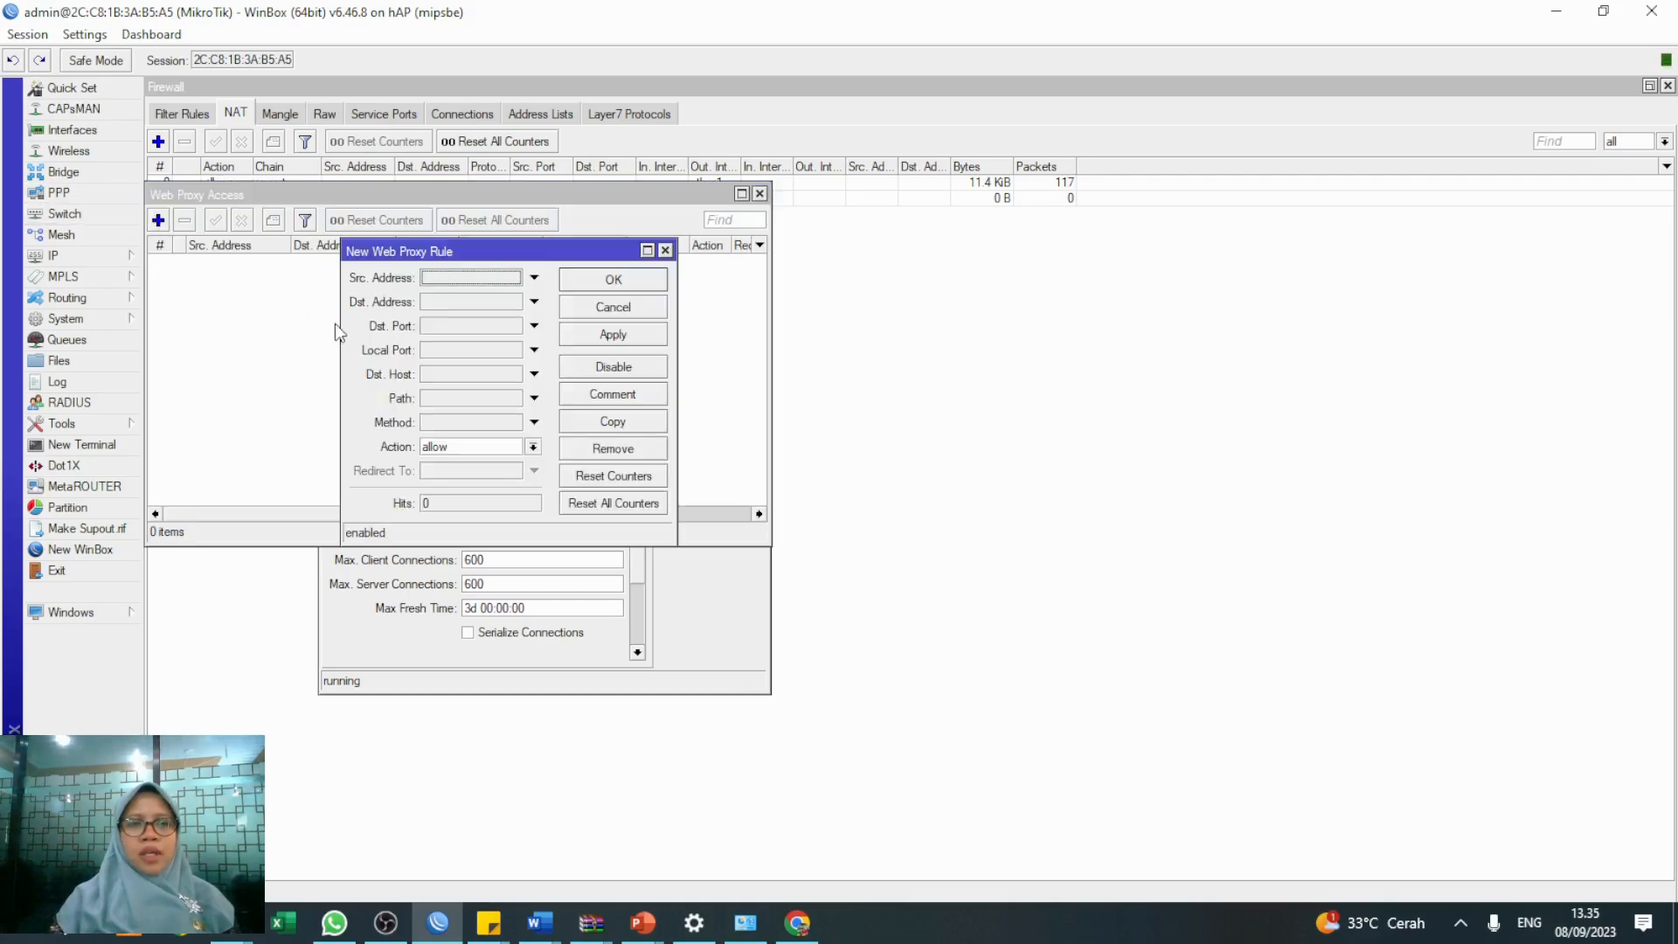
{"action": "left_click", "coordinate": [448, 401]}
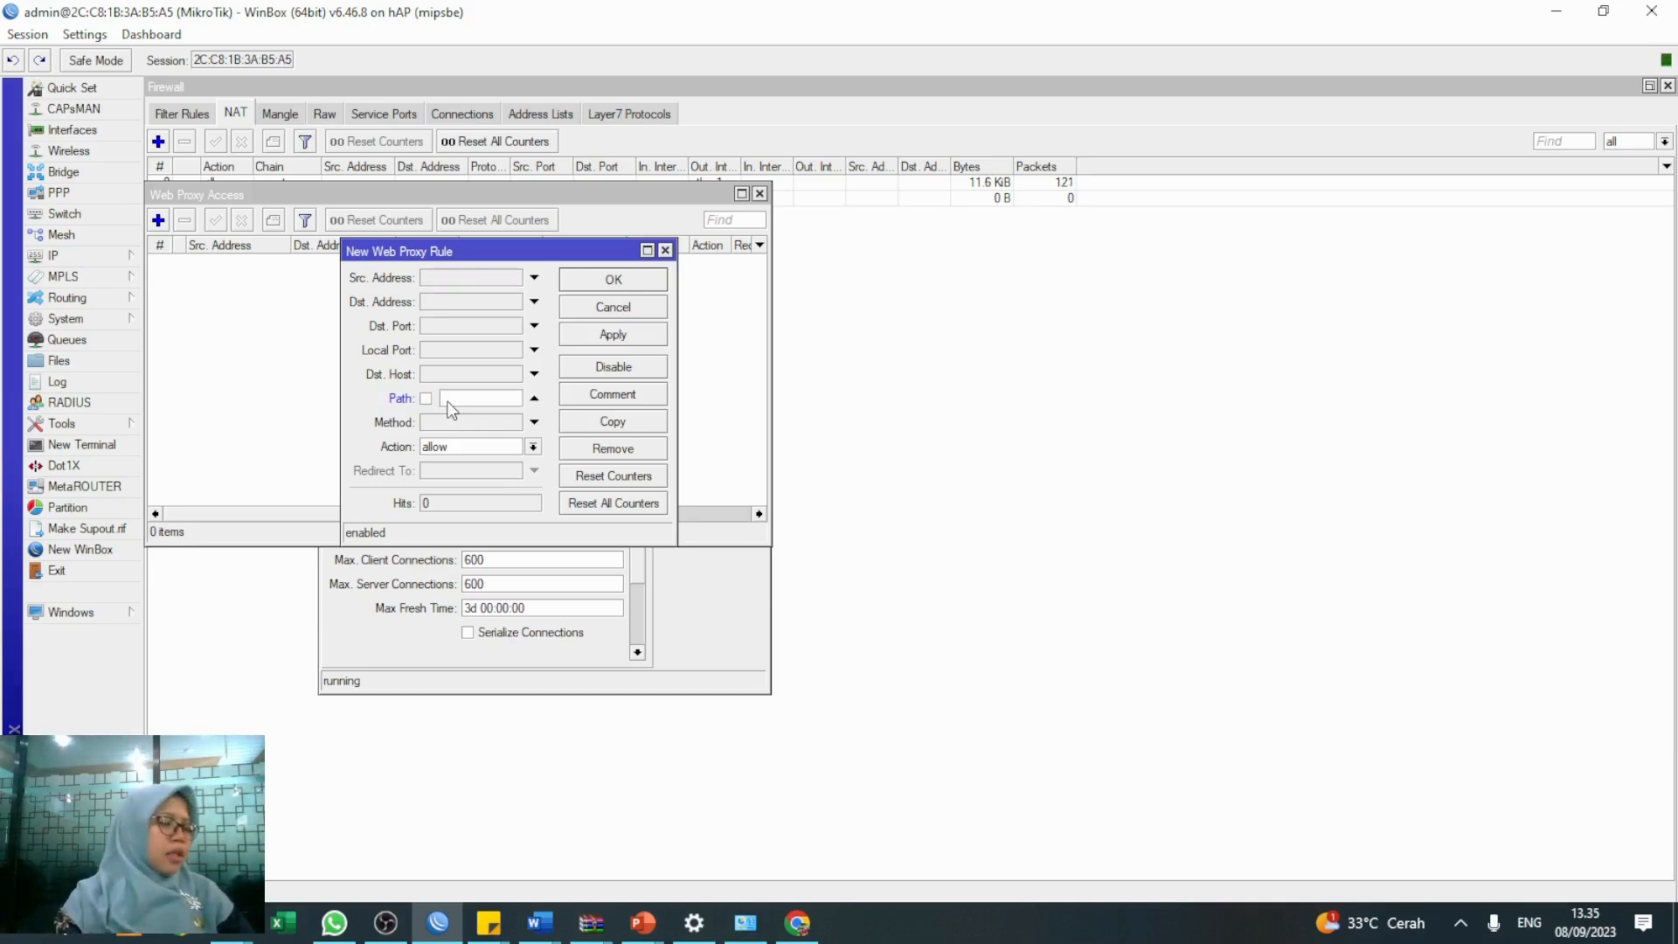
{"action": "type", "text": "*"}
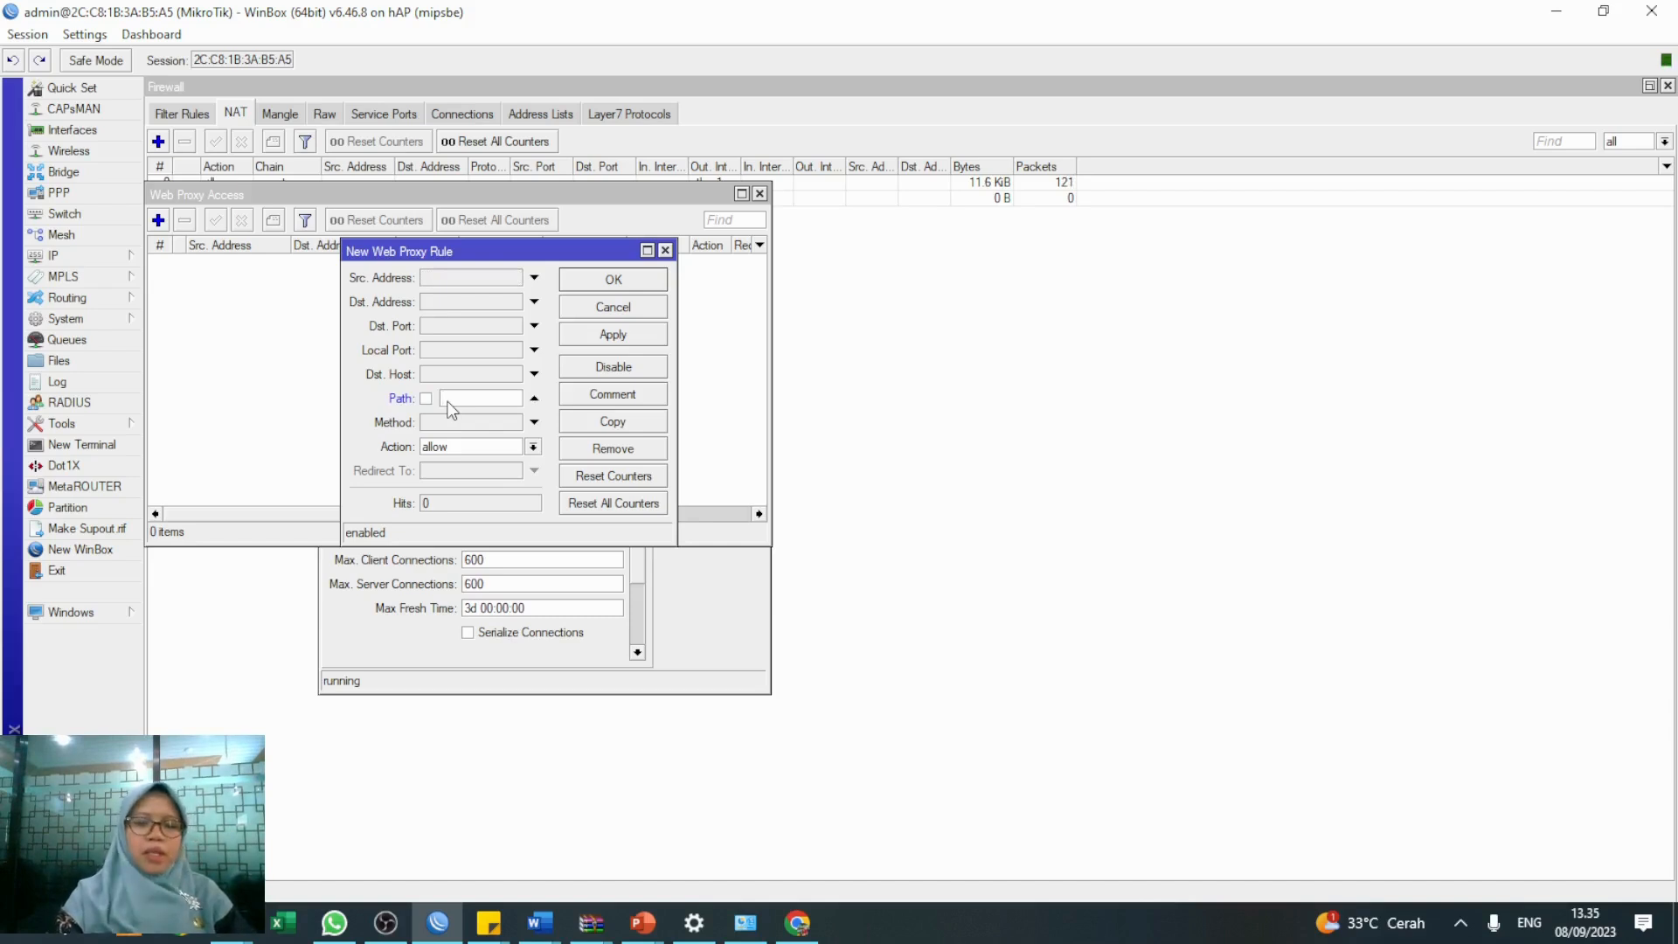
{"action": "type", "text": ".MP3"}
{"action": "key", "text": "BackSpace"}
{"action": "key", "text": "BackSpace"}
{"action": "key", "text": "BackSpace"}
{"action": "type", "text": "mp3"}
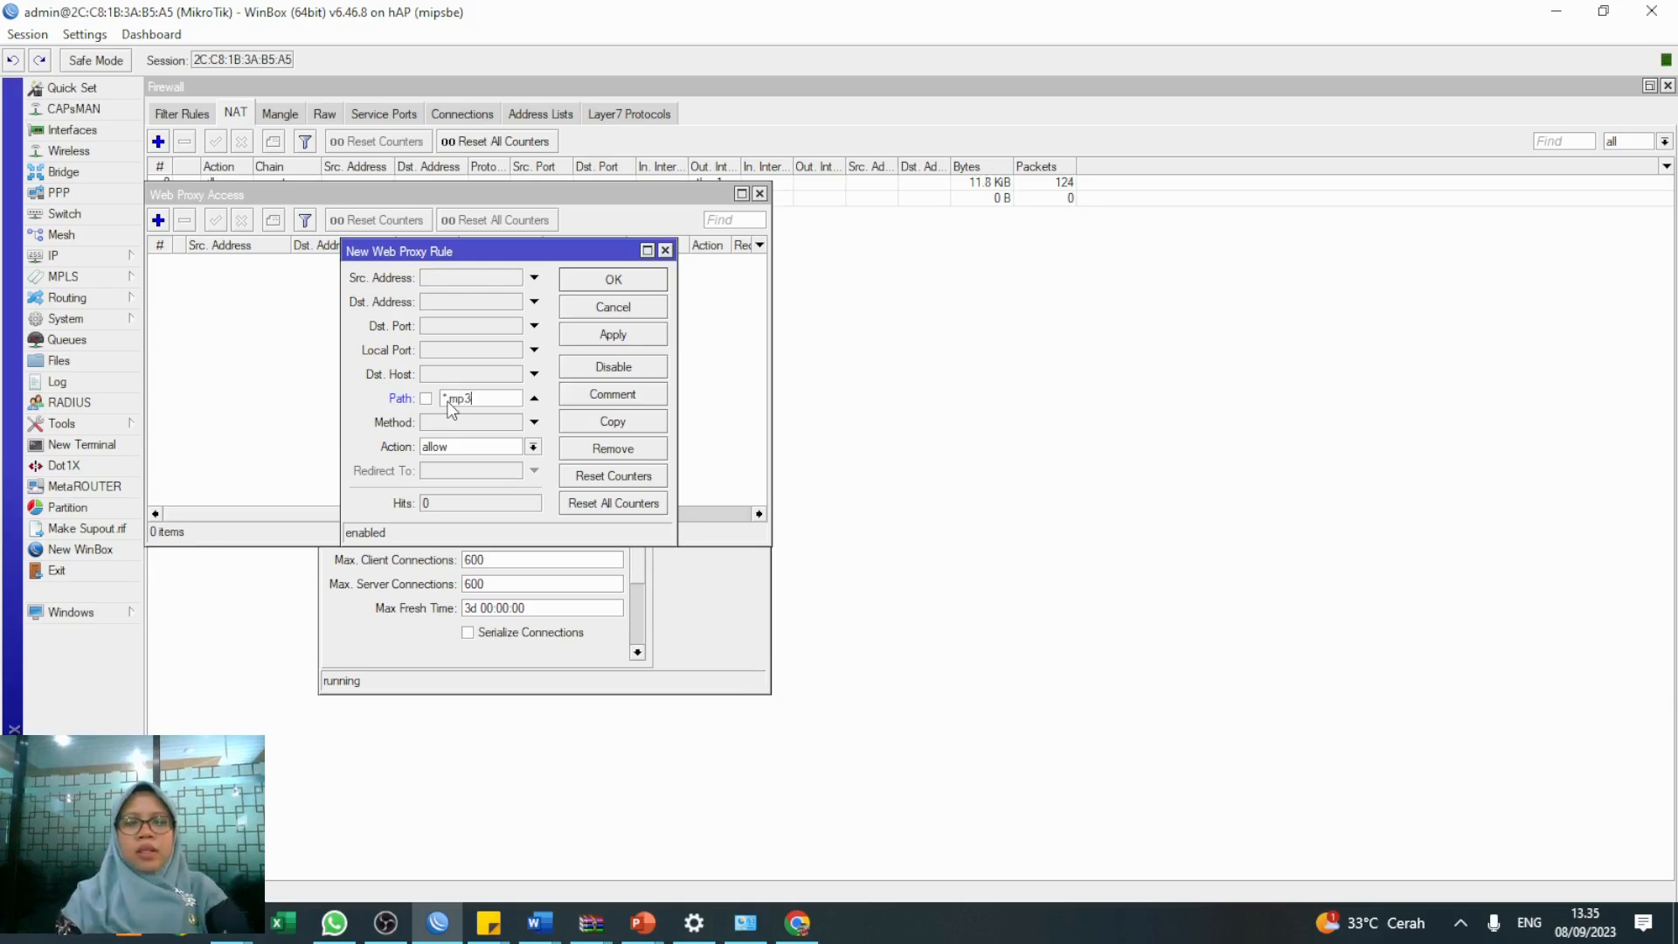
{"action": "type", "text": "*"}
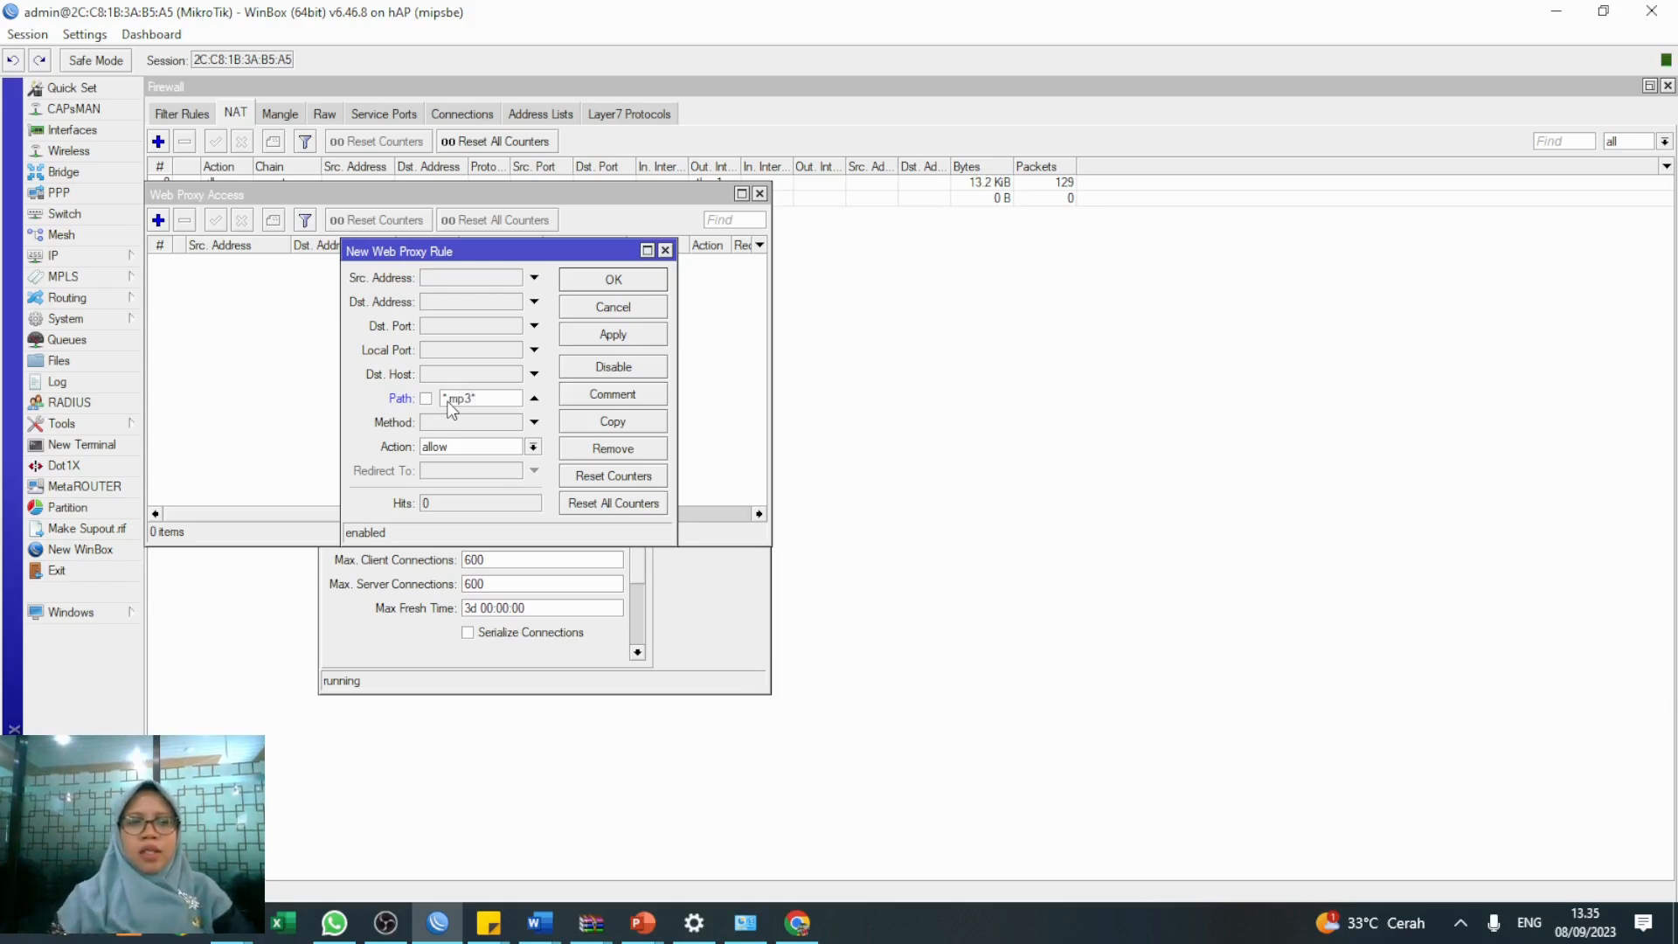
Set the new web proxy access rule's action to deny and save the rule
{"action": "left_click", "coordinate": [532, 447]}
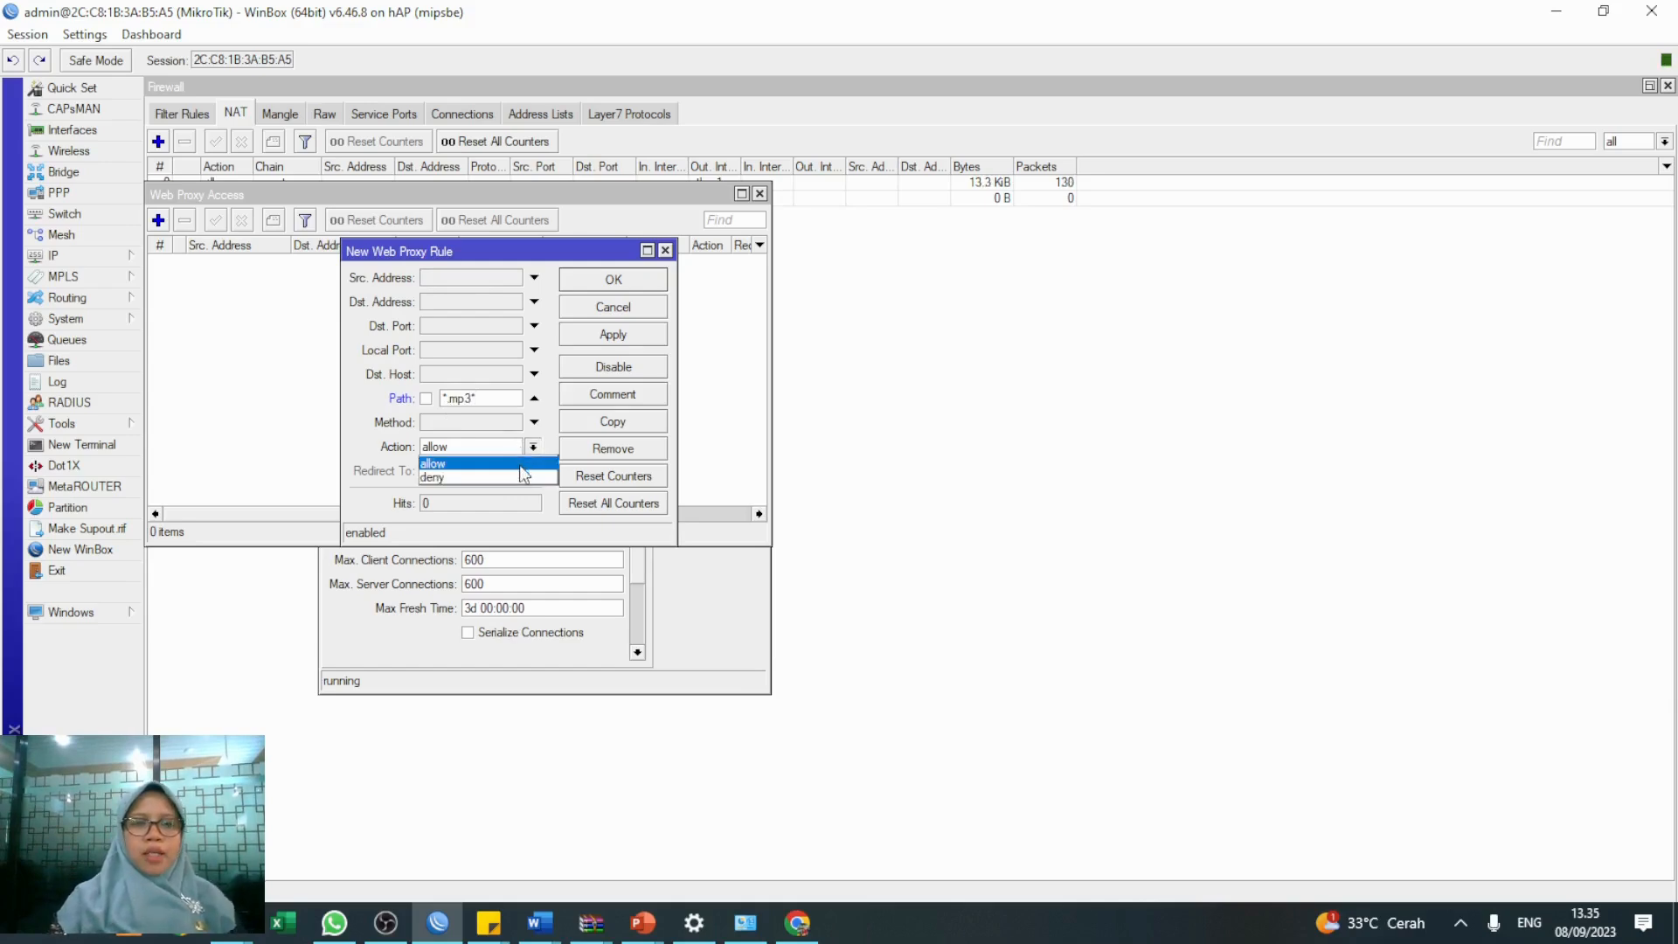
{"action": "left_click", "coordinate": [520, 475]}
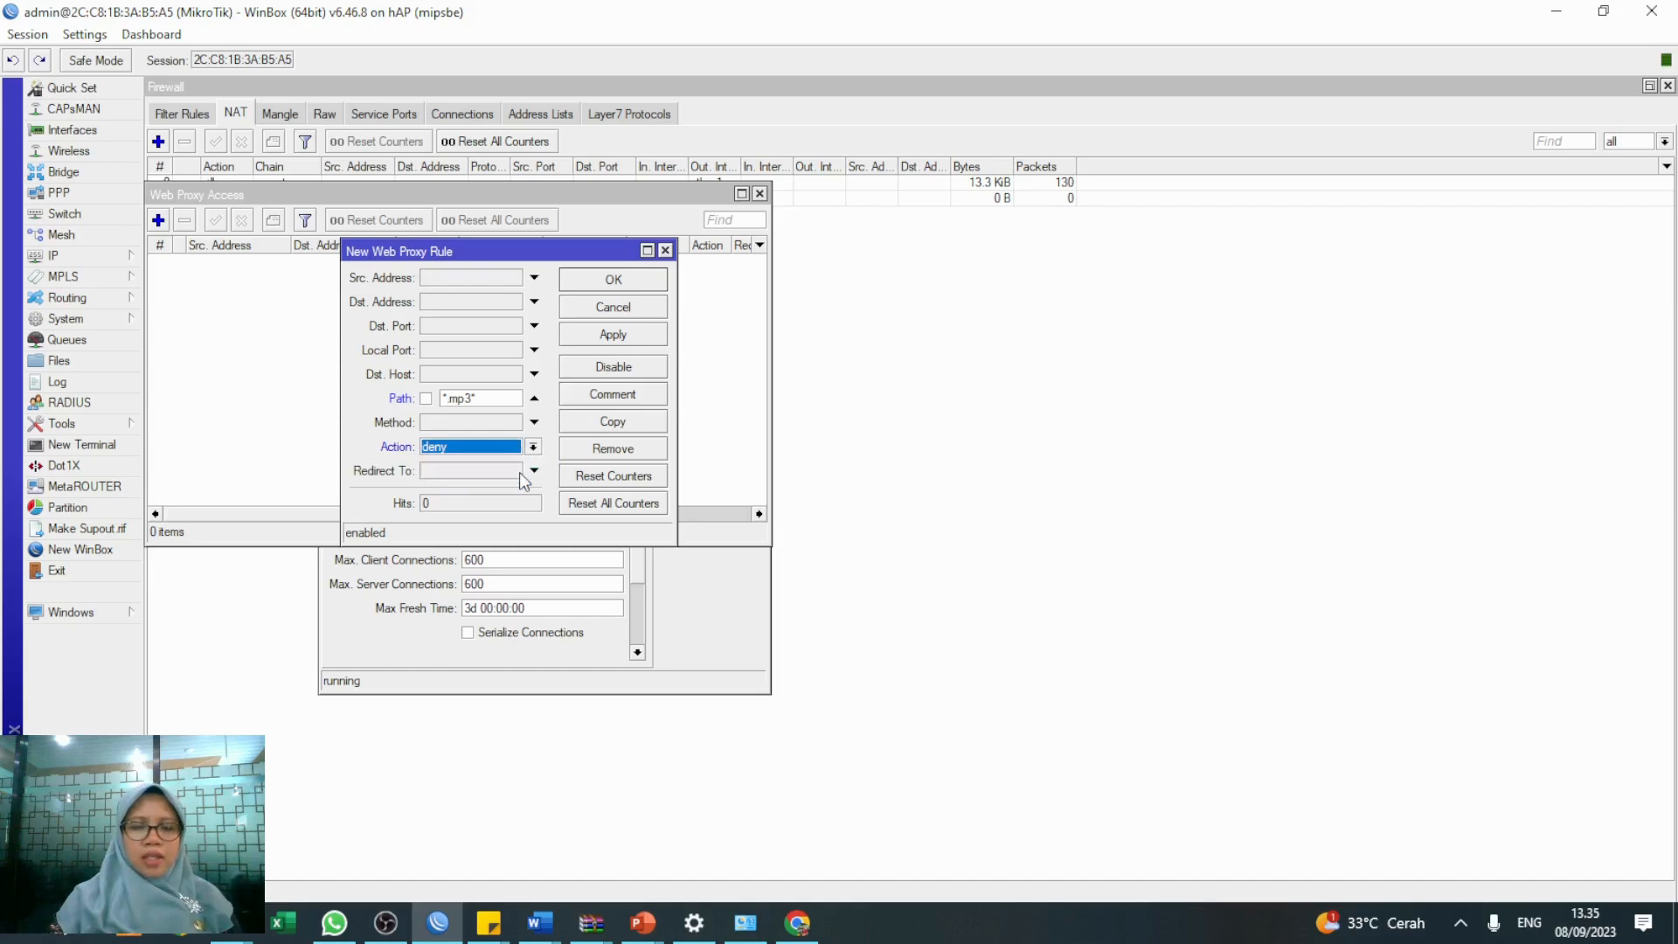
{"action": "left_click", "coordinate": [640, 339]}
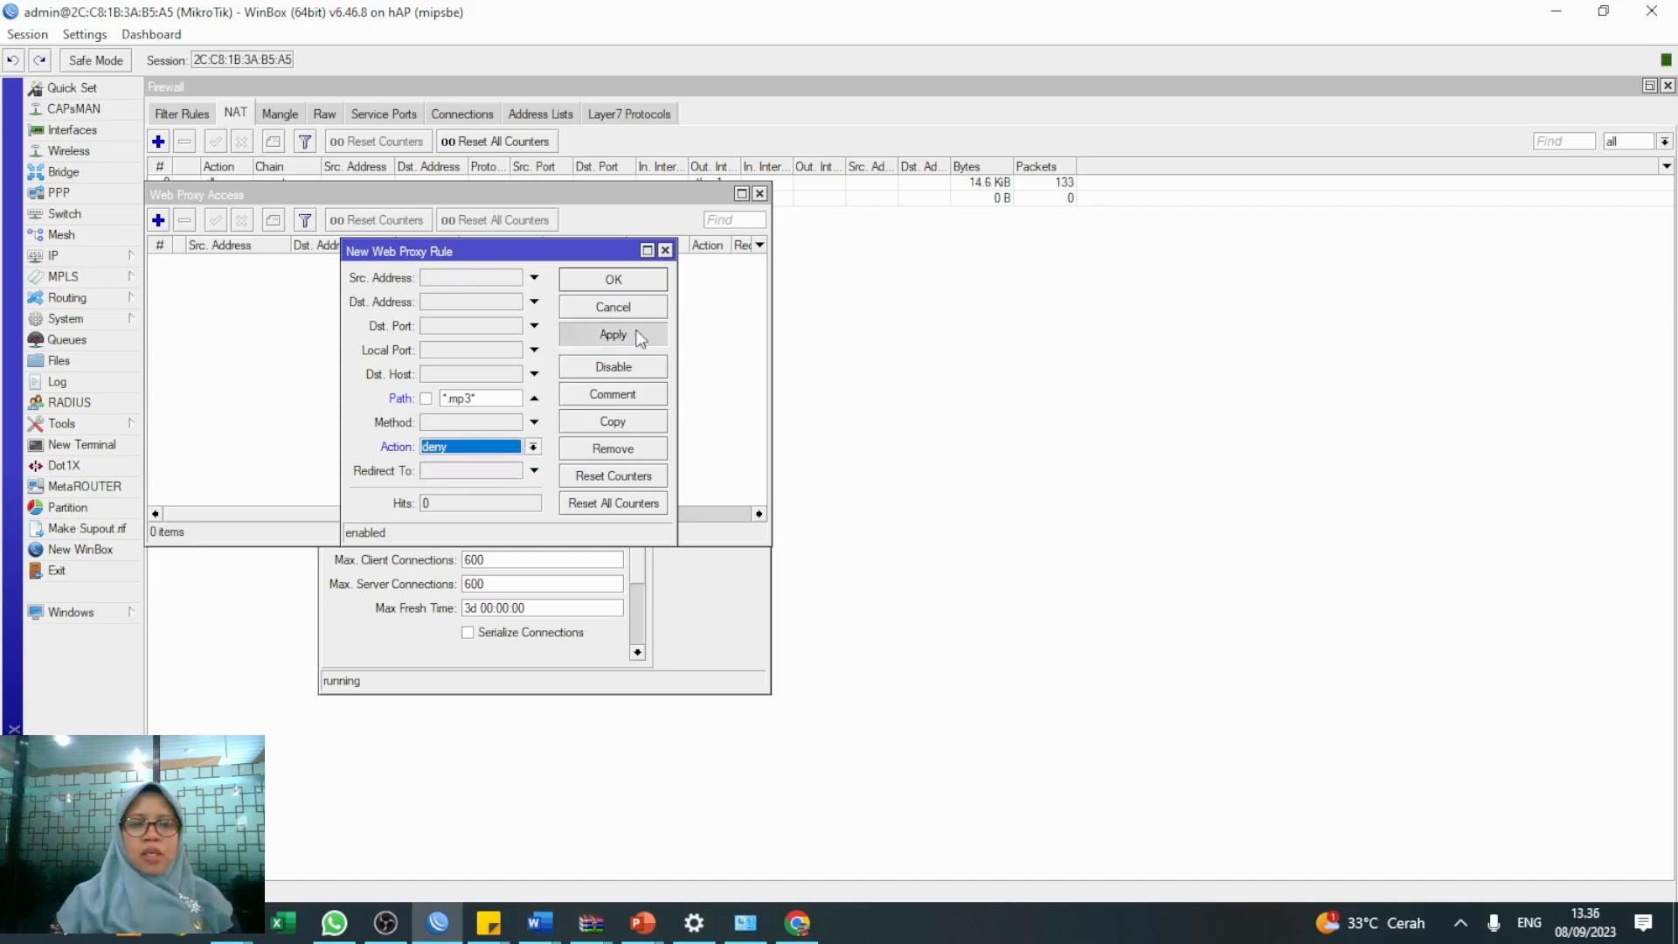
{"action": "left_click", "coordinate": [637, 281]}
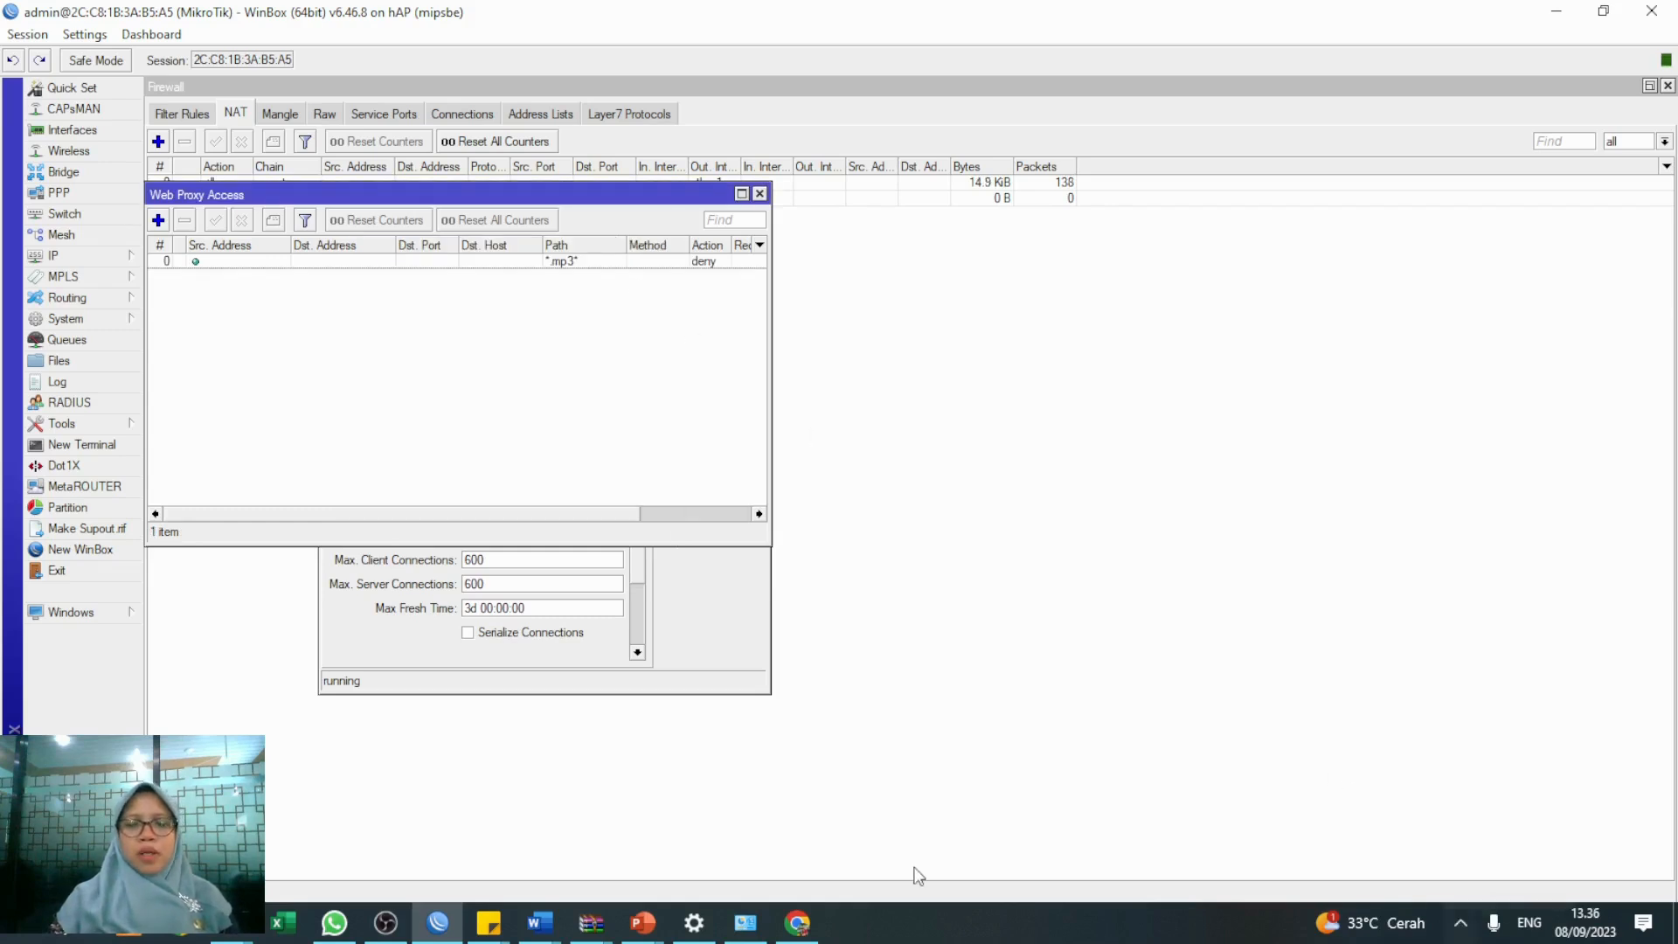
Switch to the Windows network adapter list, then disable and re-enable the Ethernet 2 adapter
{"action": "left_click", "coordinate": [694, 922]}
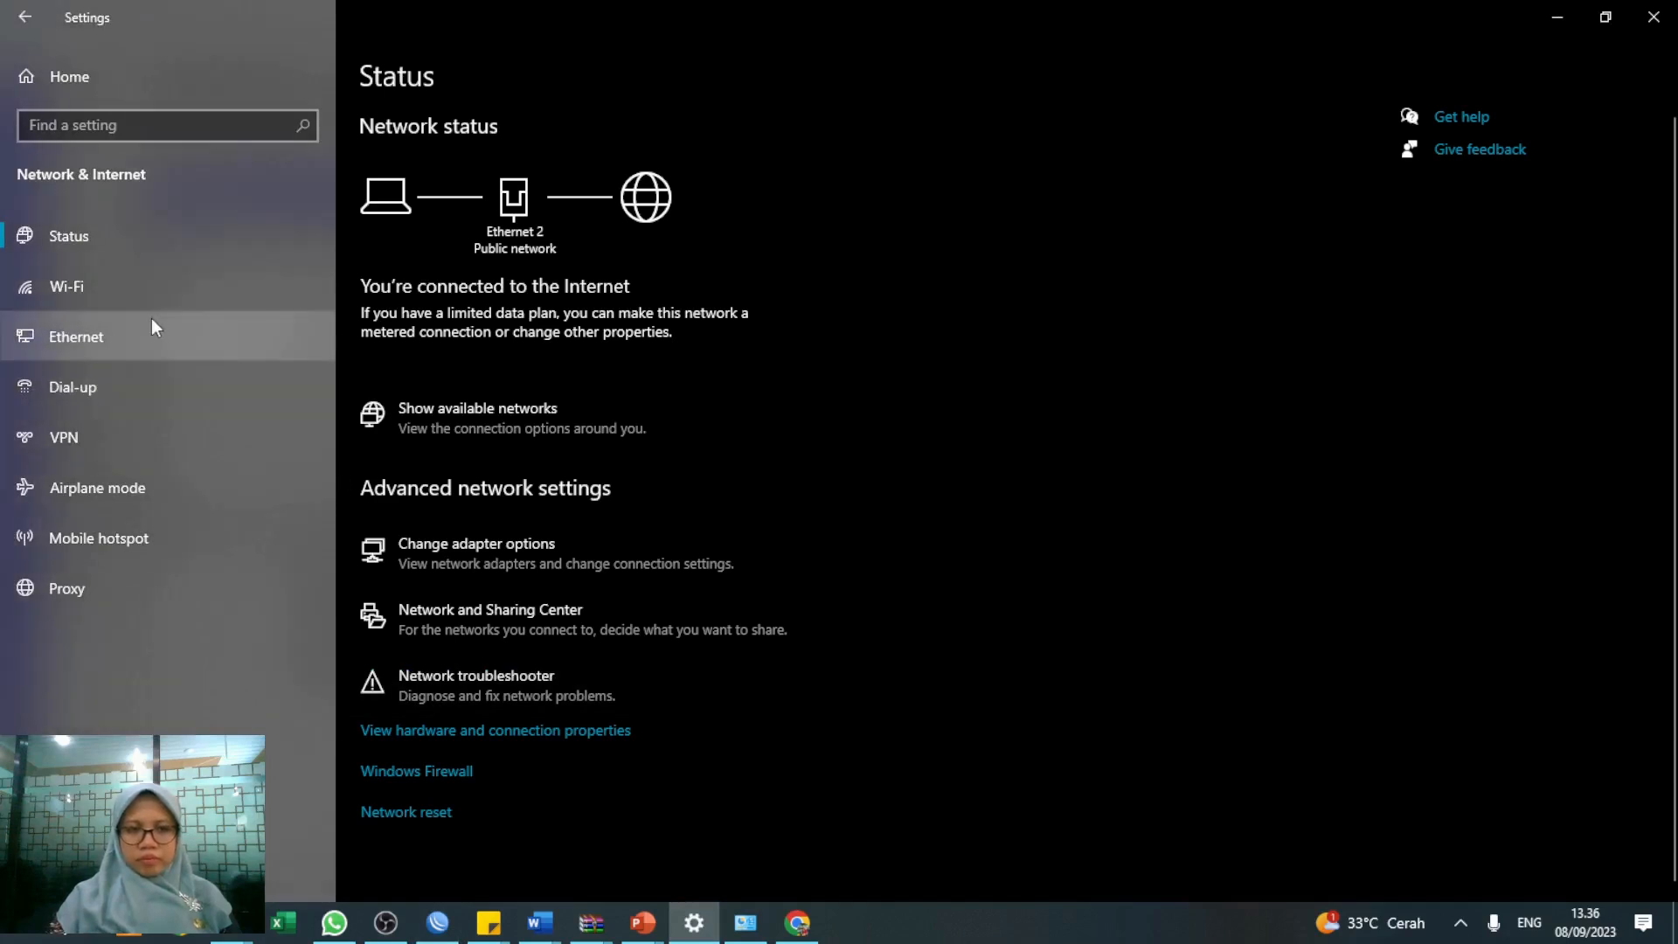
{"action": "left_click", "coordinate": [508, 535]}
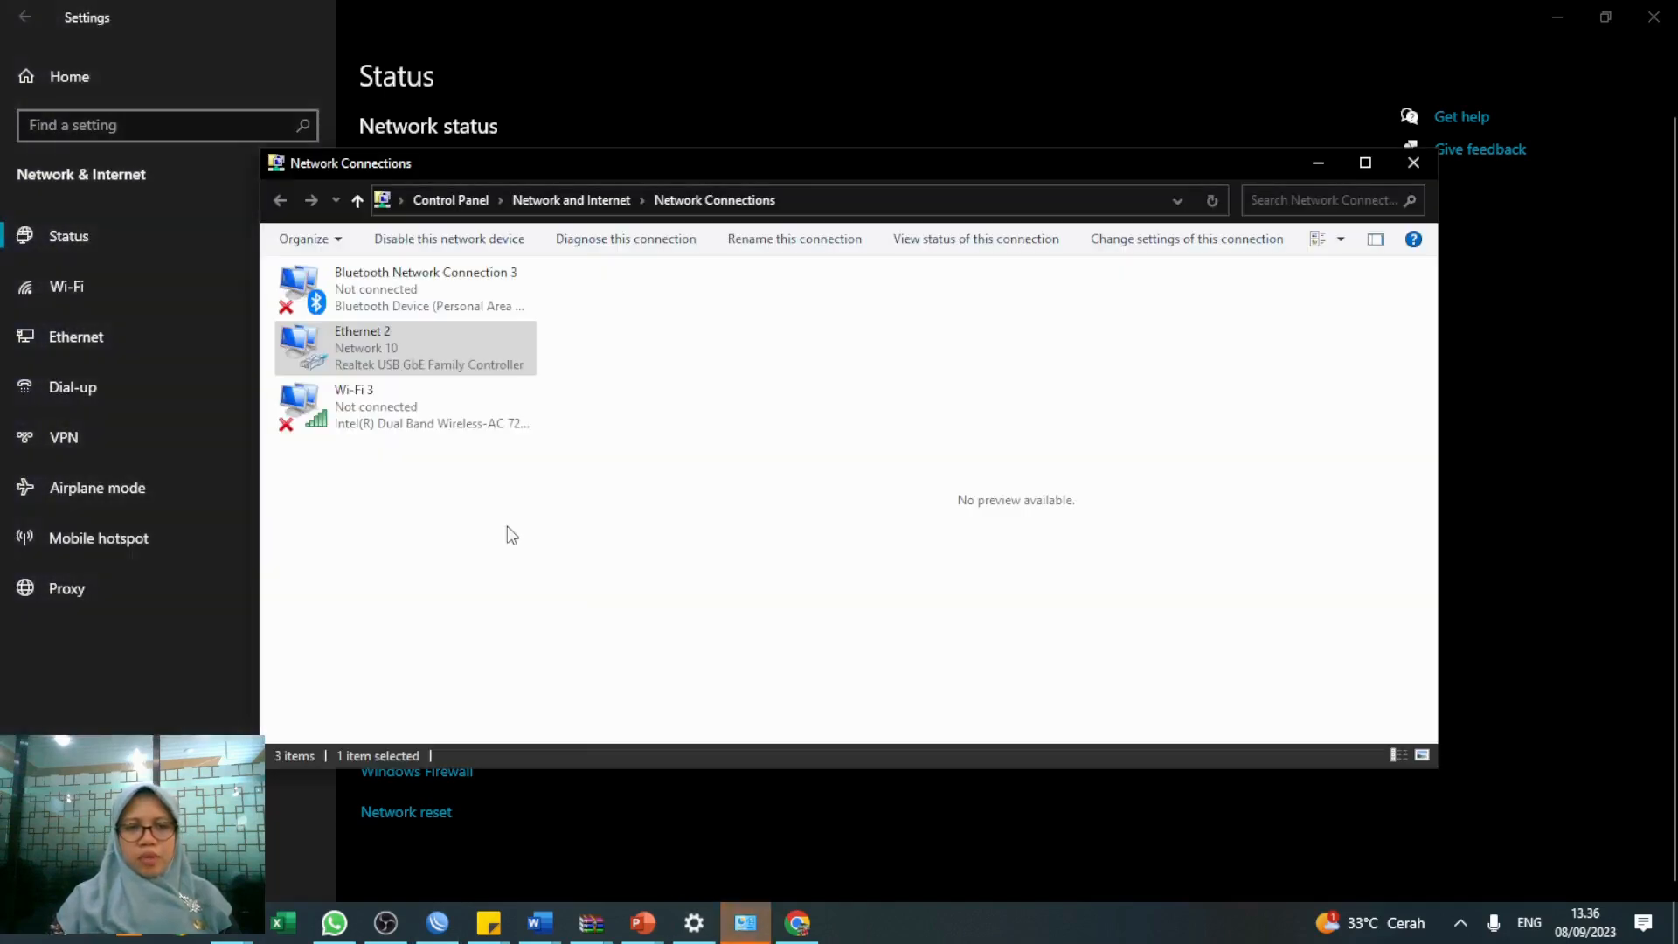
{"action": "left_click", "coordinate": [428, 249]}
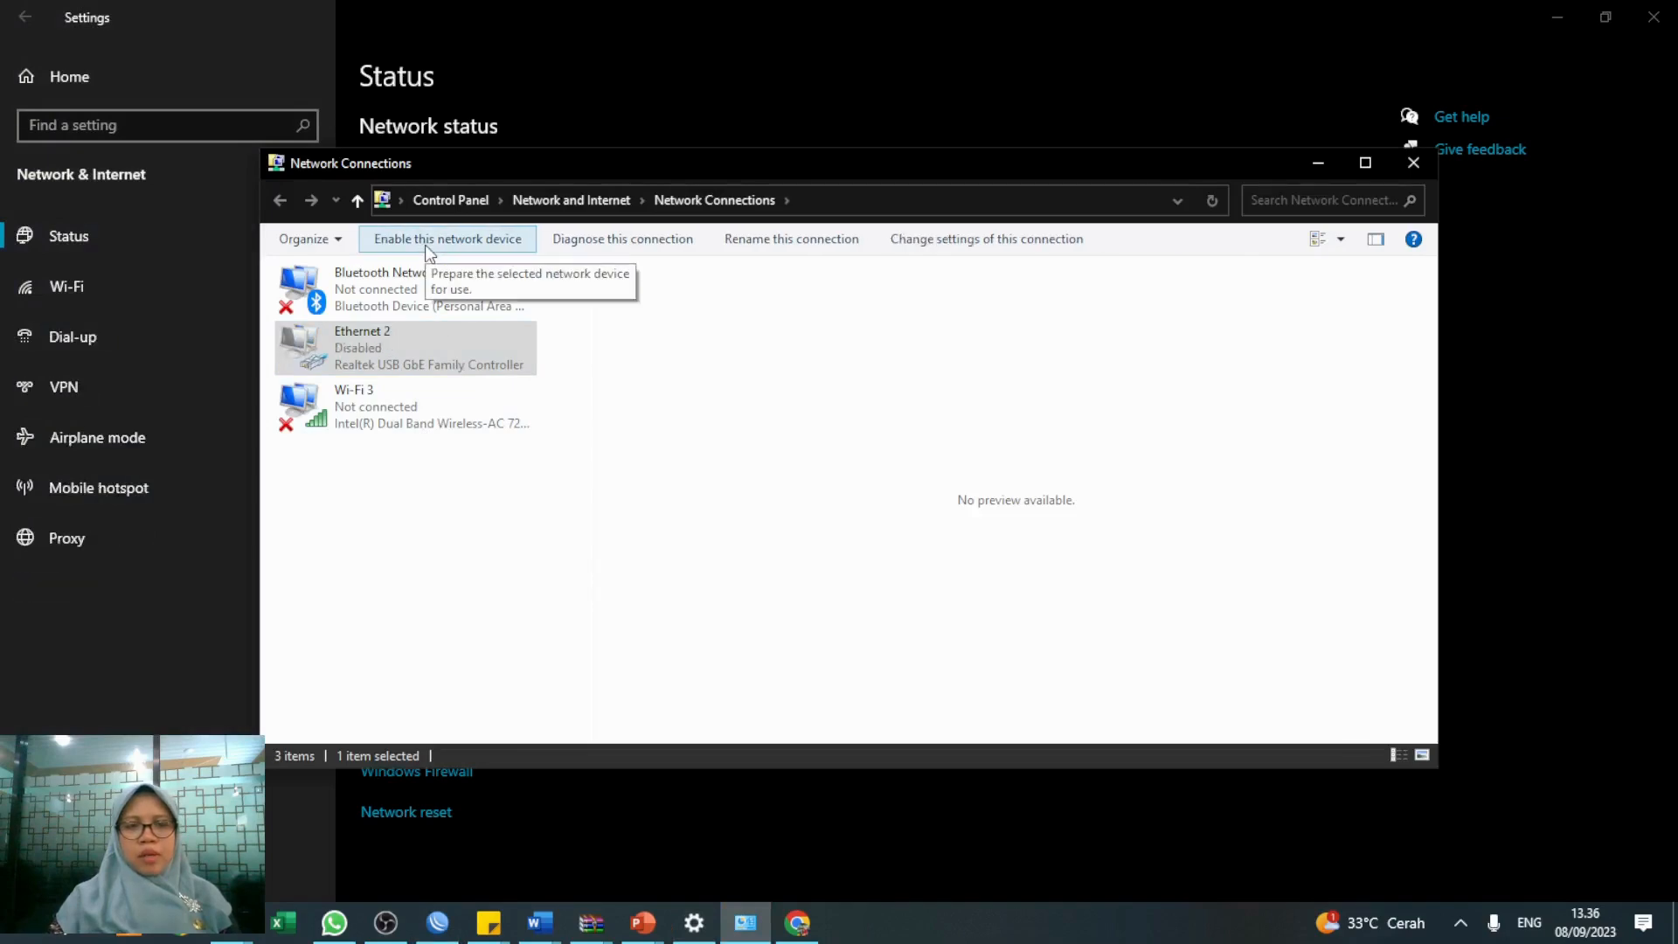
{"action": "left_click", "coordinate": [428, 249]}
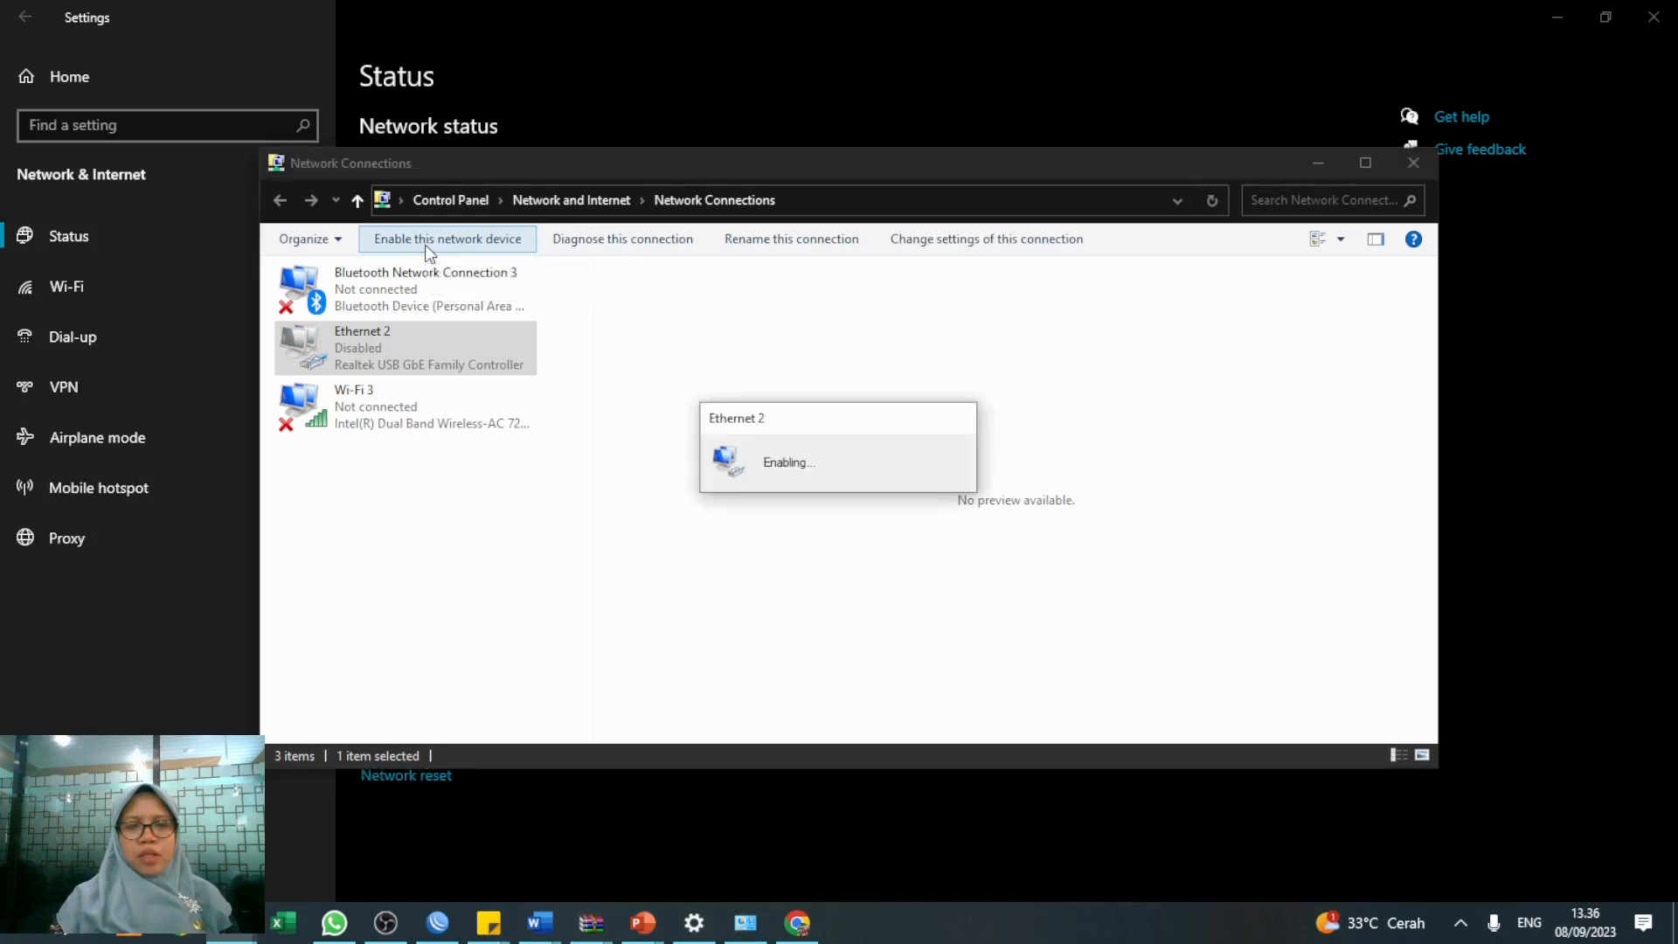
Close the old Ethernet 2 connection details and reopen them to check the adapter's IP address, gateway and DNS servers
{"action": "key", "text": "alt+Tab"}
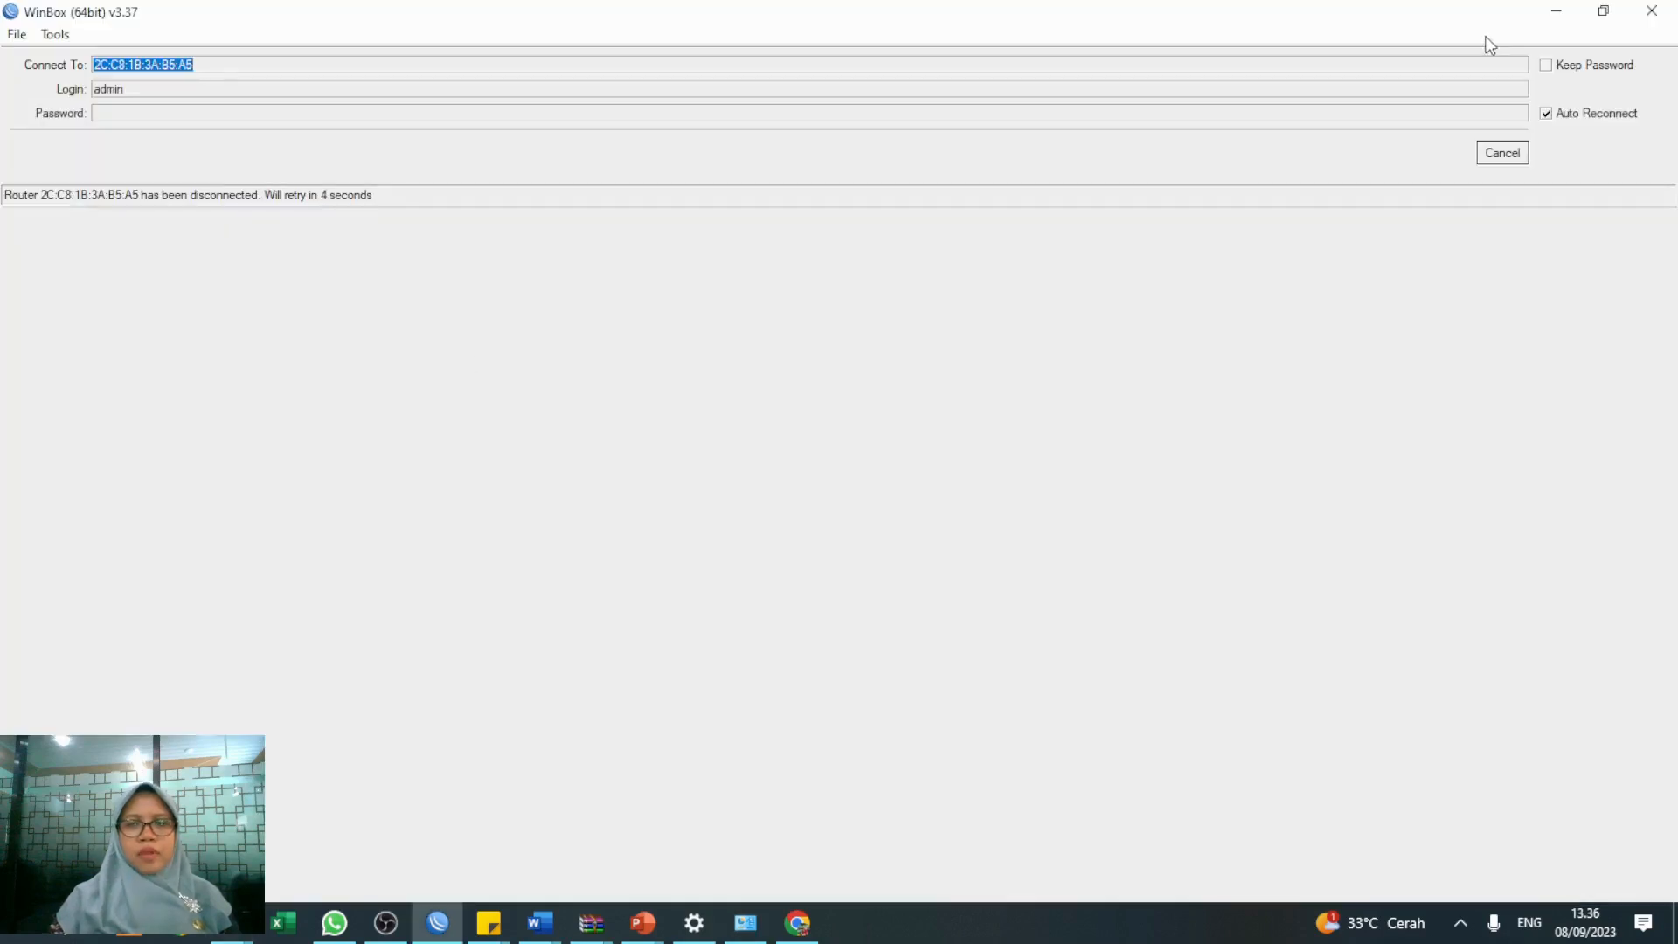
{"action": "key", "text": "alt+Tab"}
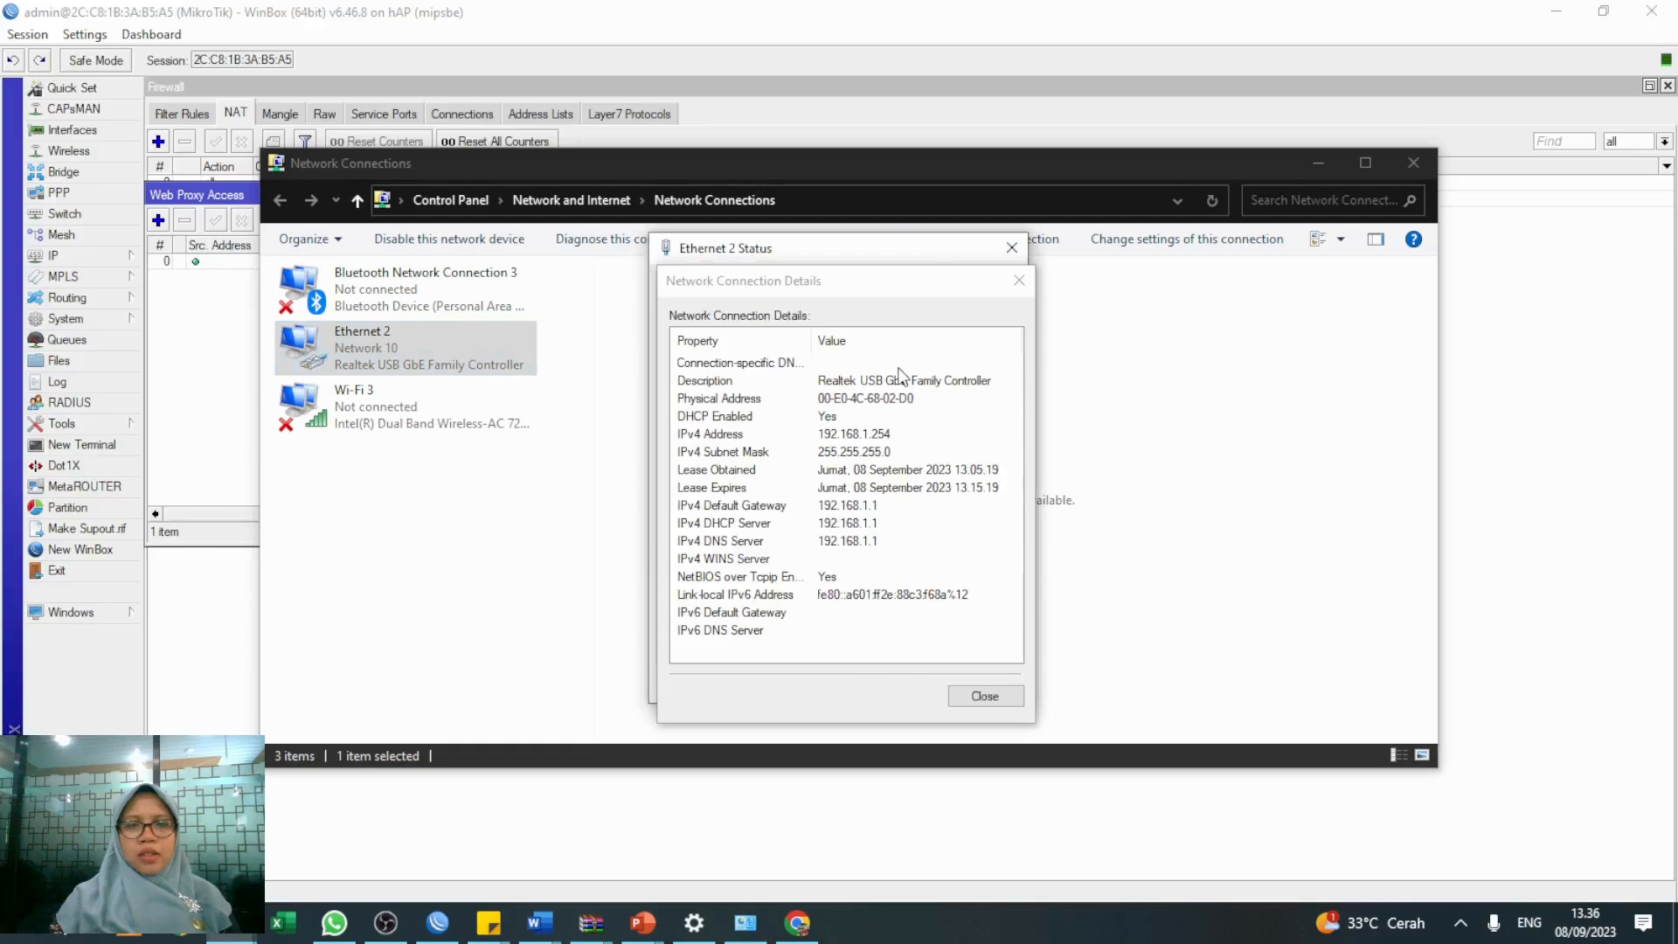
{"action": "left_click", "coordinate": [1019, 280]}
{"action": "left_click", "coordinate": [1011, 247]}
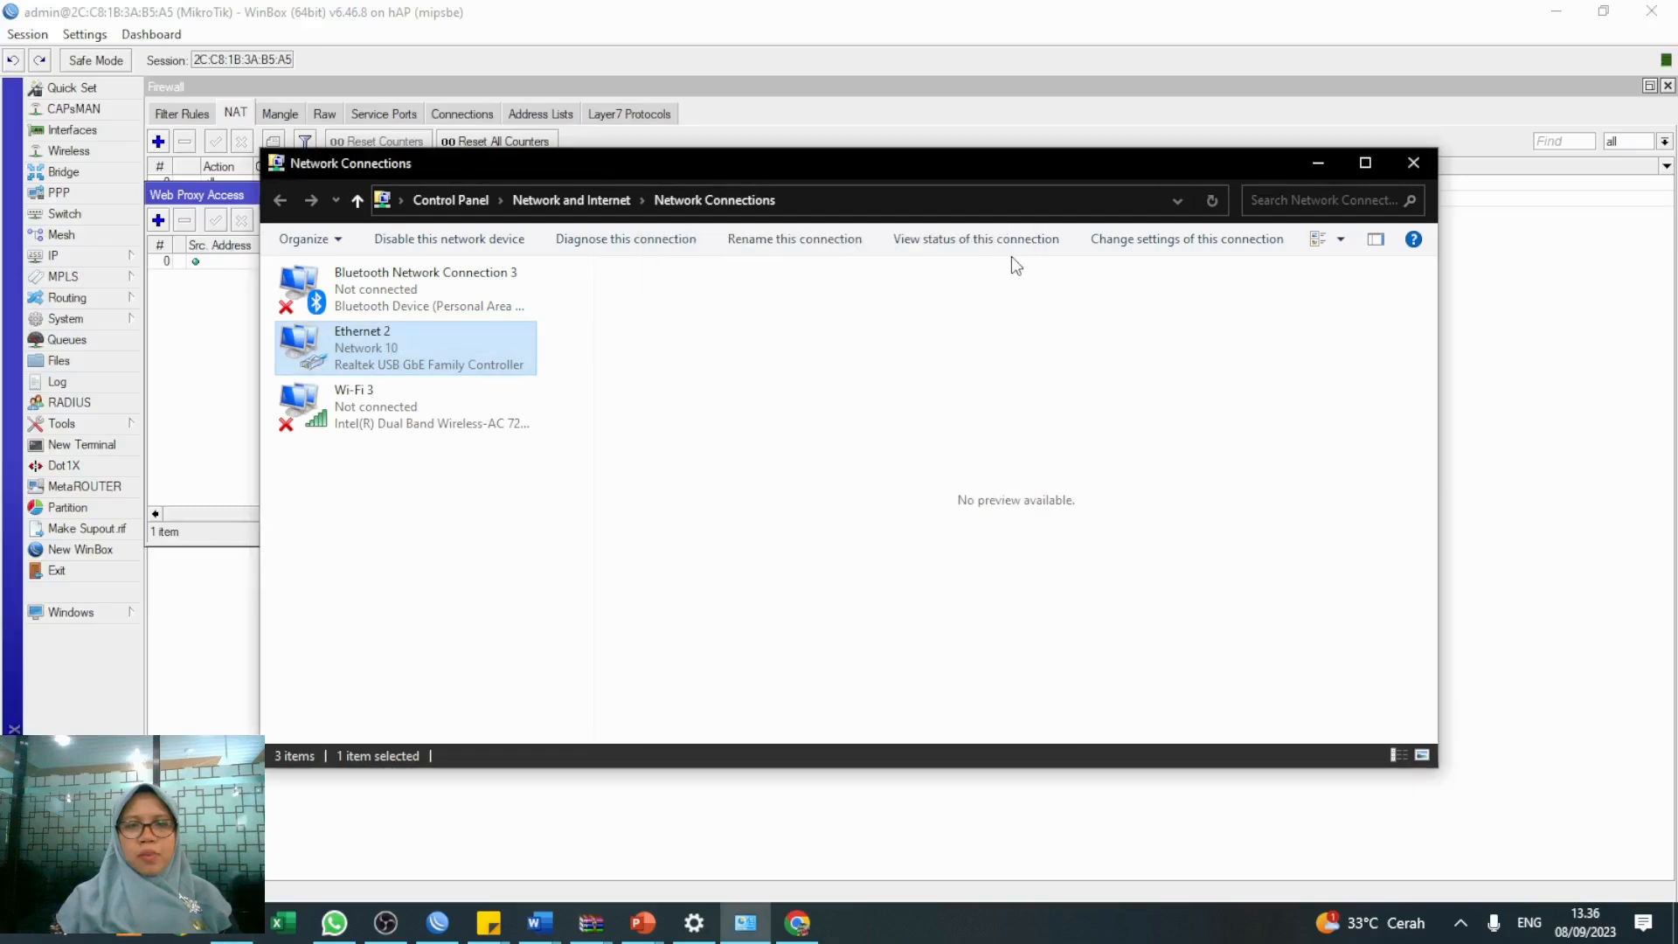
{"action": "left_click", "coordinate": [1012, 254]}
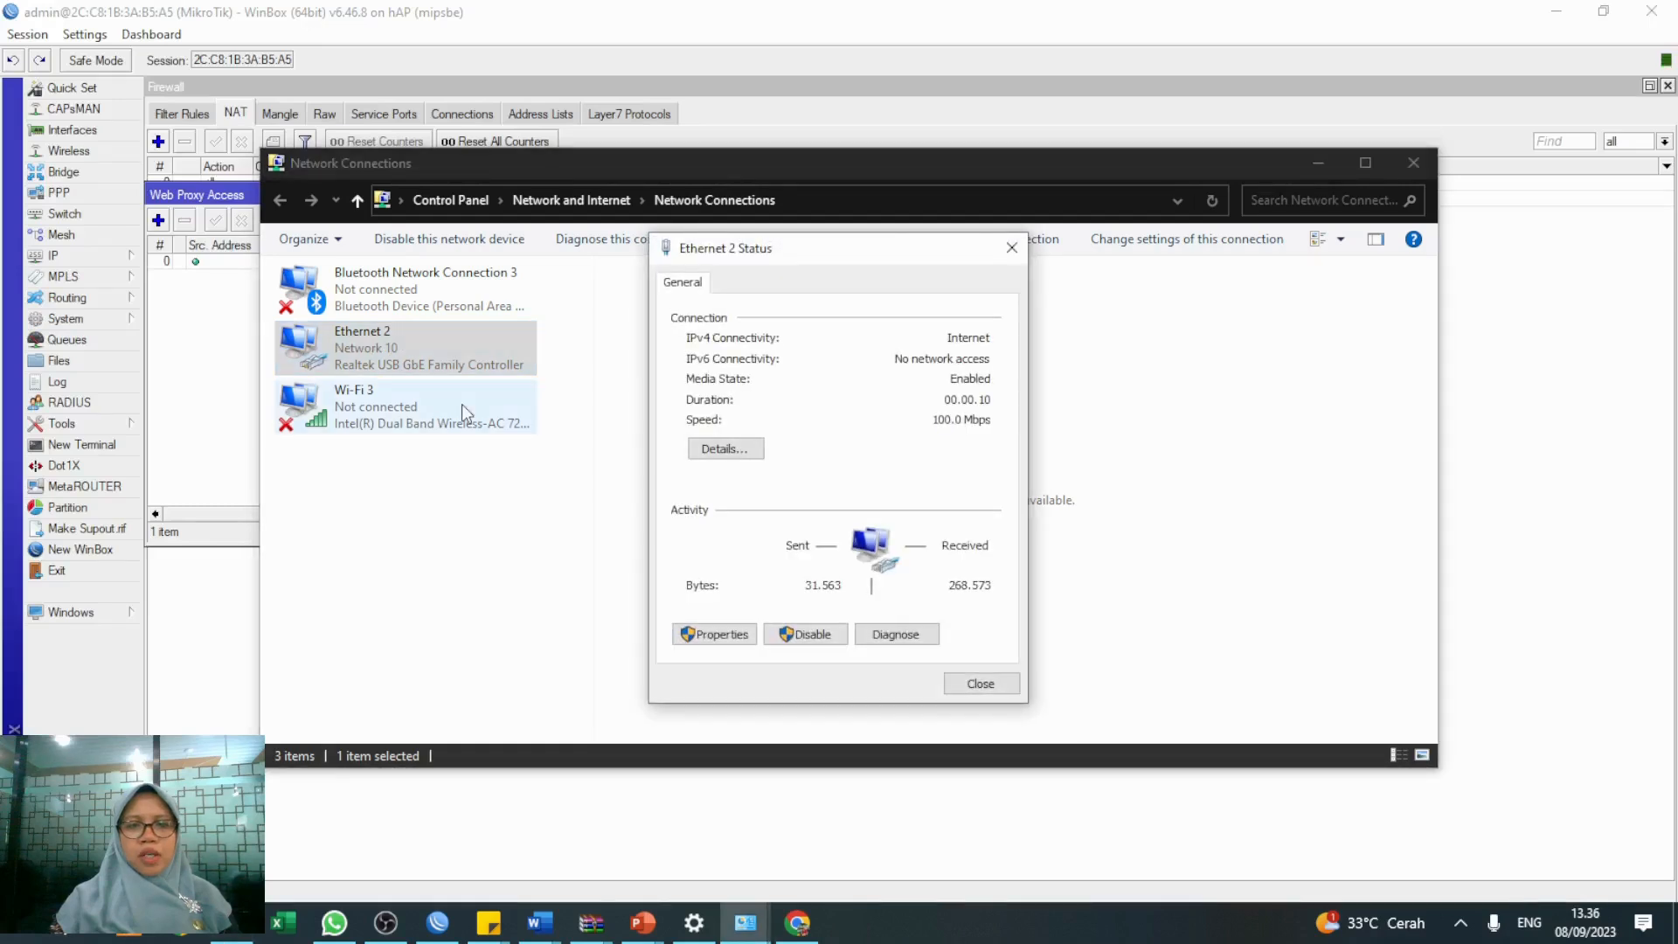
{"action": "left_click", "coordinate": [725, 448]}
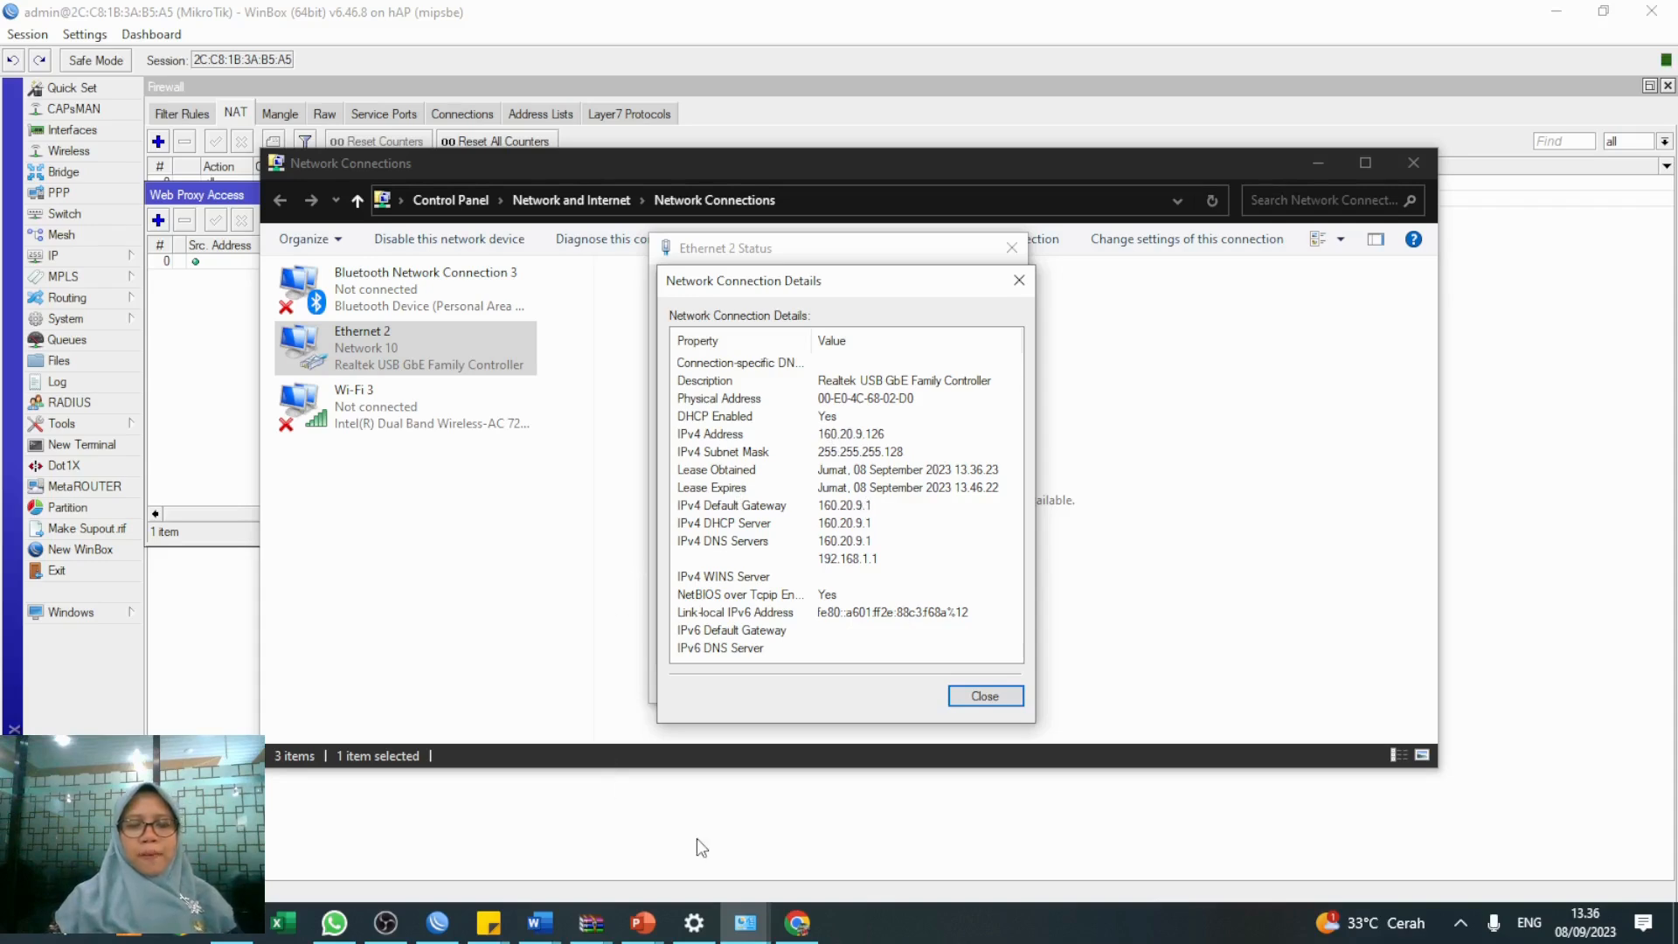
Switch to Chrome, maximize its window and search the web for "index mp3"
{"action": "left_click", "coordinate": [800, 922]}
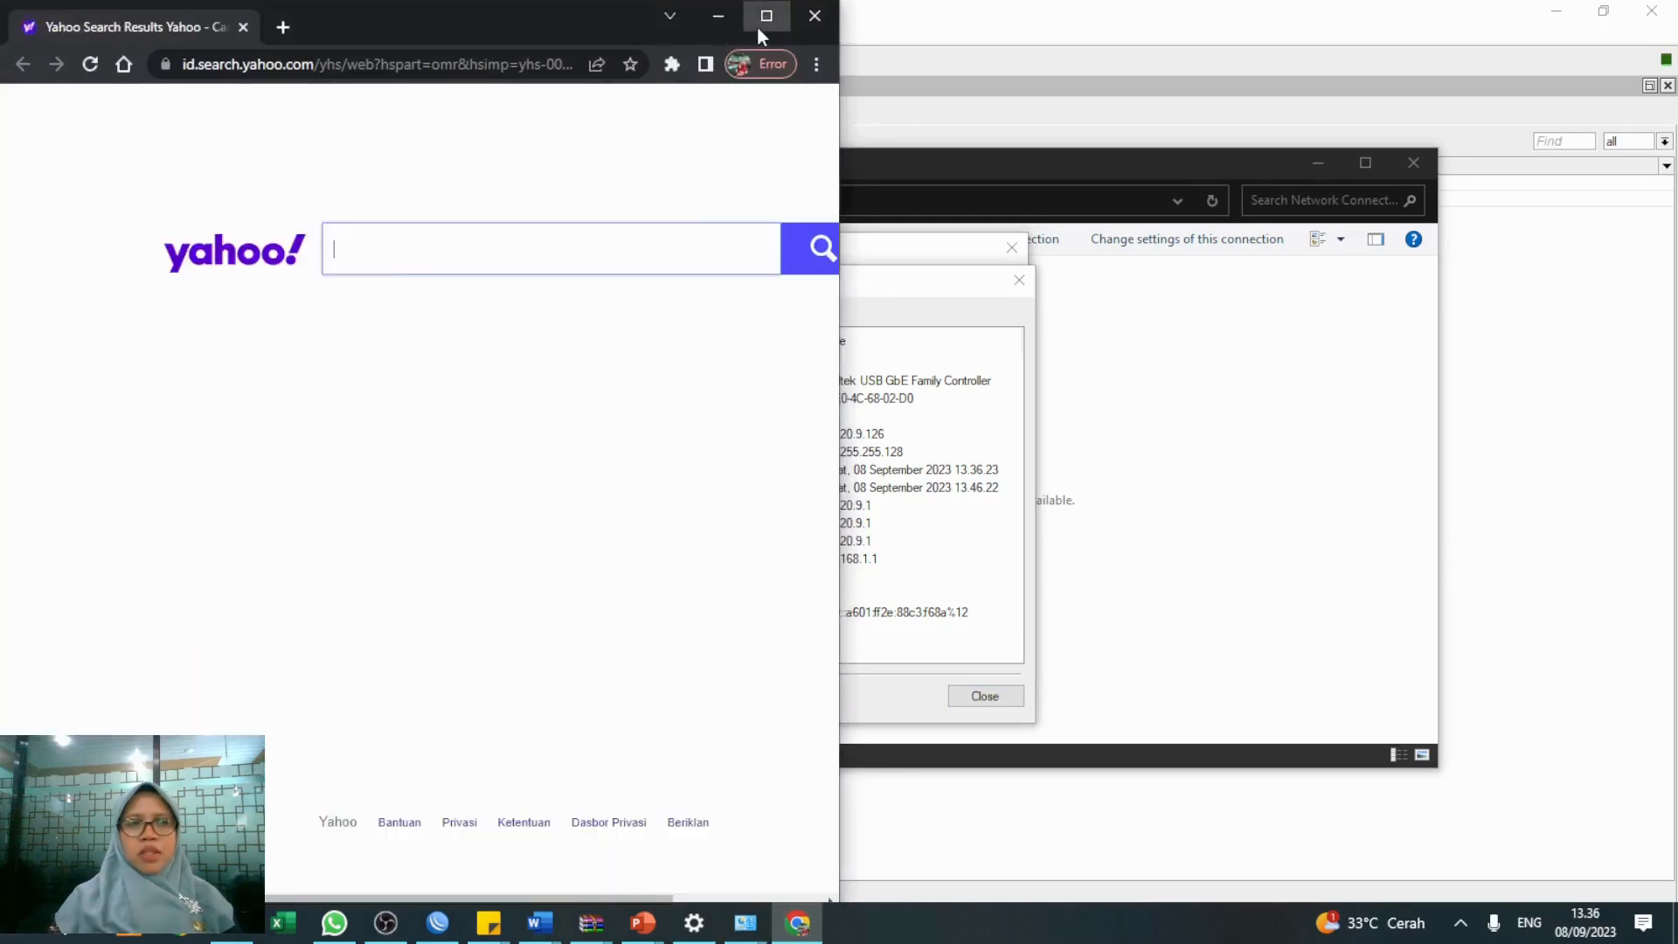
{"action": "left_click", "coordinate": [758, 24]}
{"action": "left_click", "coordinate": [638, 54]}
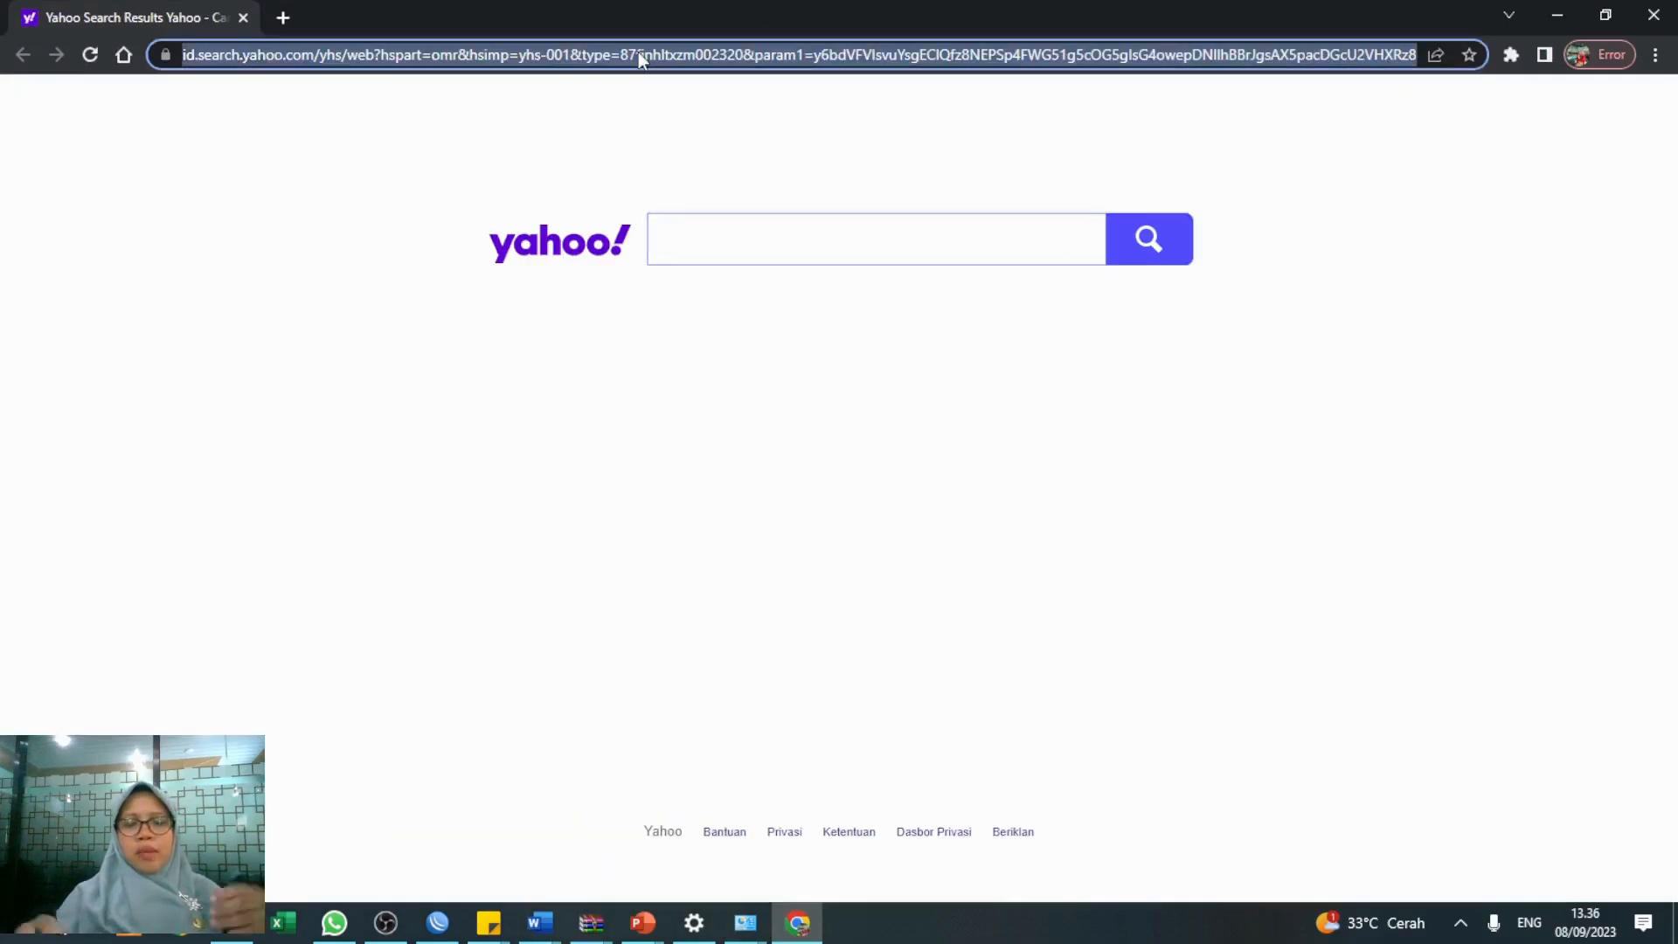
{"action": "type", "text": "index mp3"}
{"action": "key", "text": "Return"}
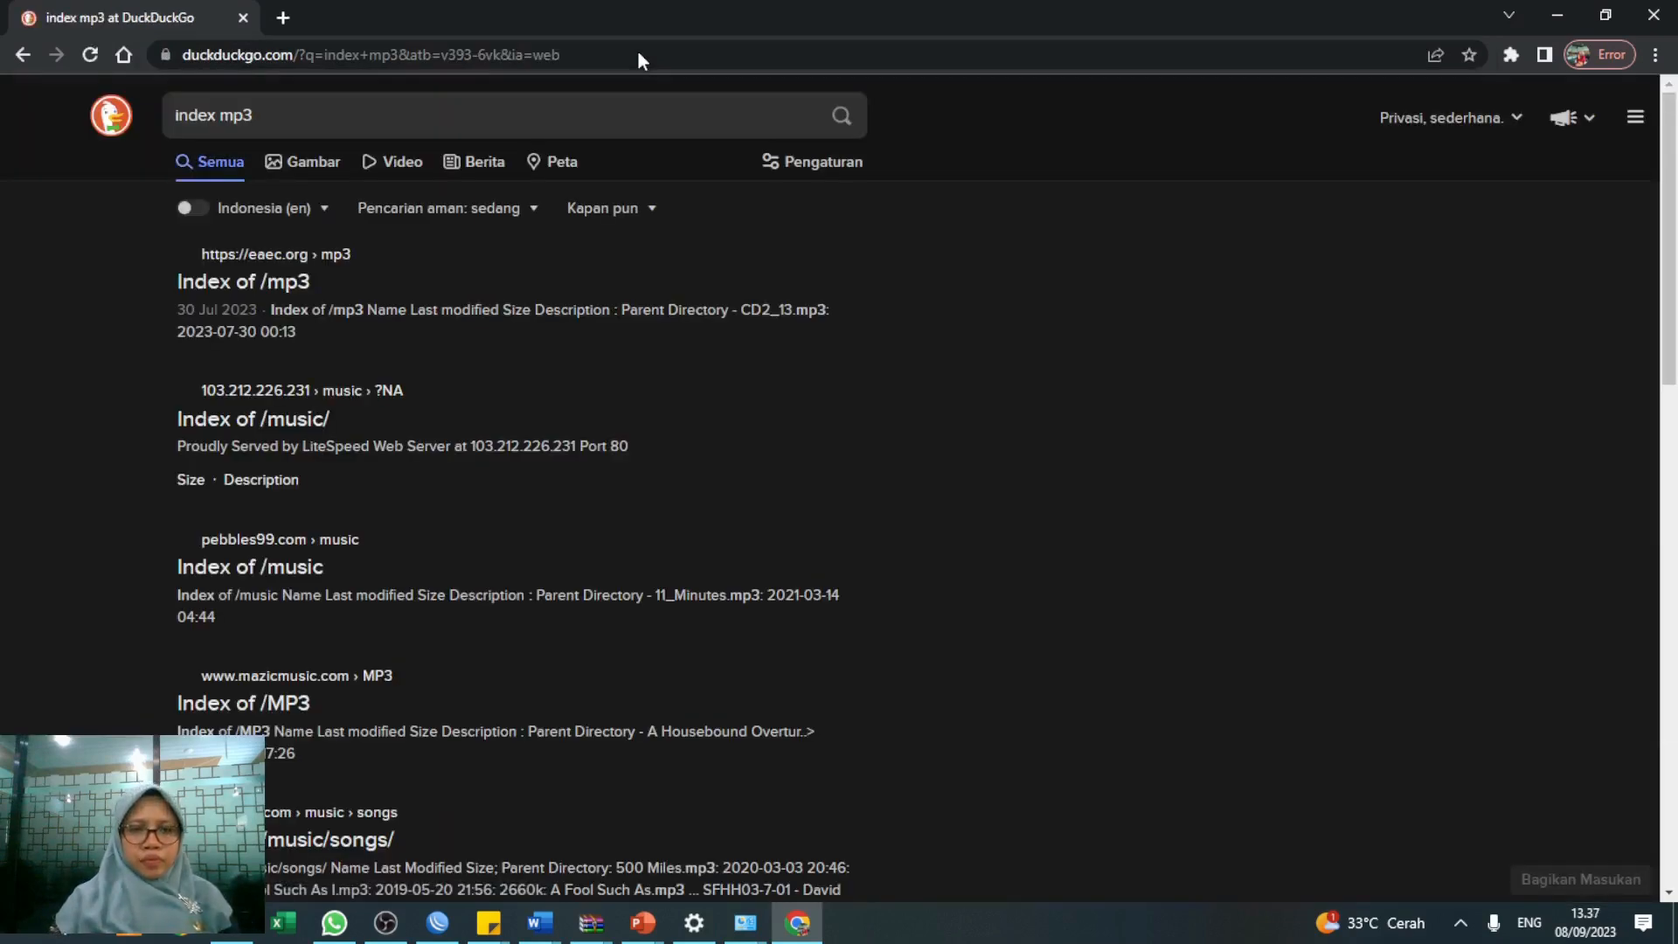
Test playback of CD3_30.mp3 from the eaec.org mp3 index, and close the browser
{"action": "left_click", "coordinate": [300, 282]}
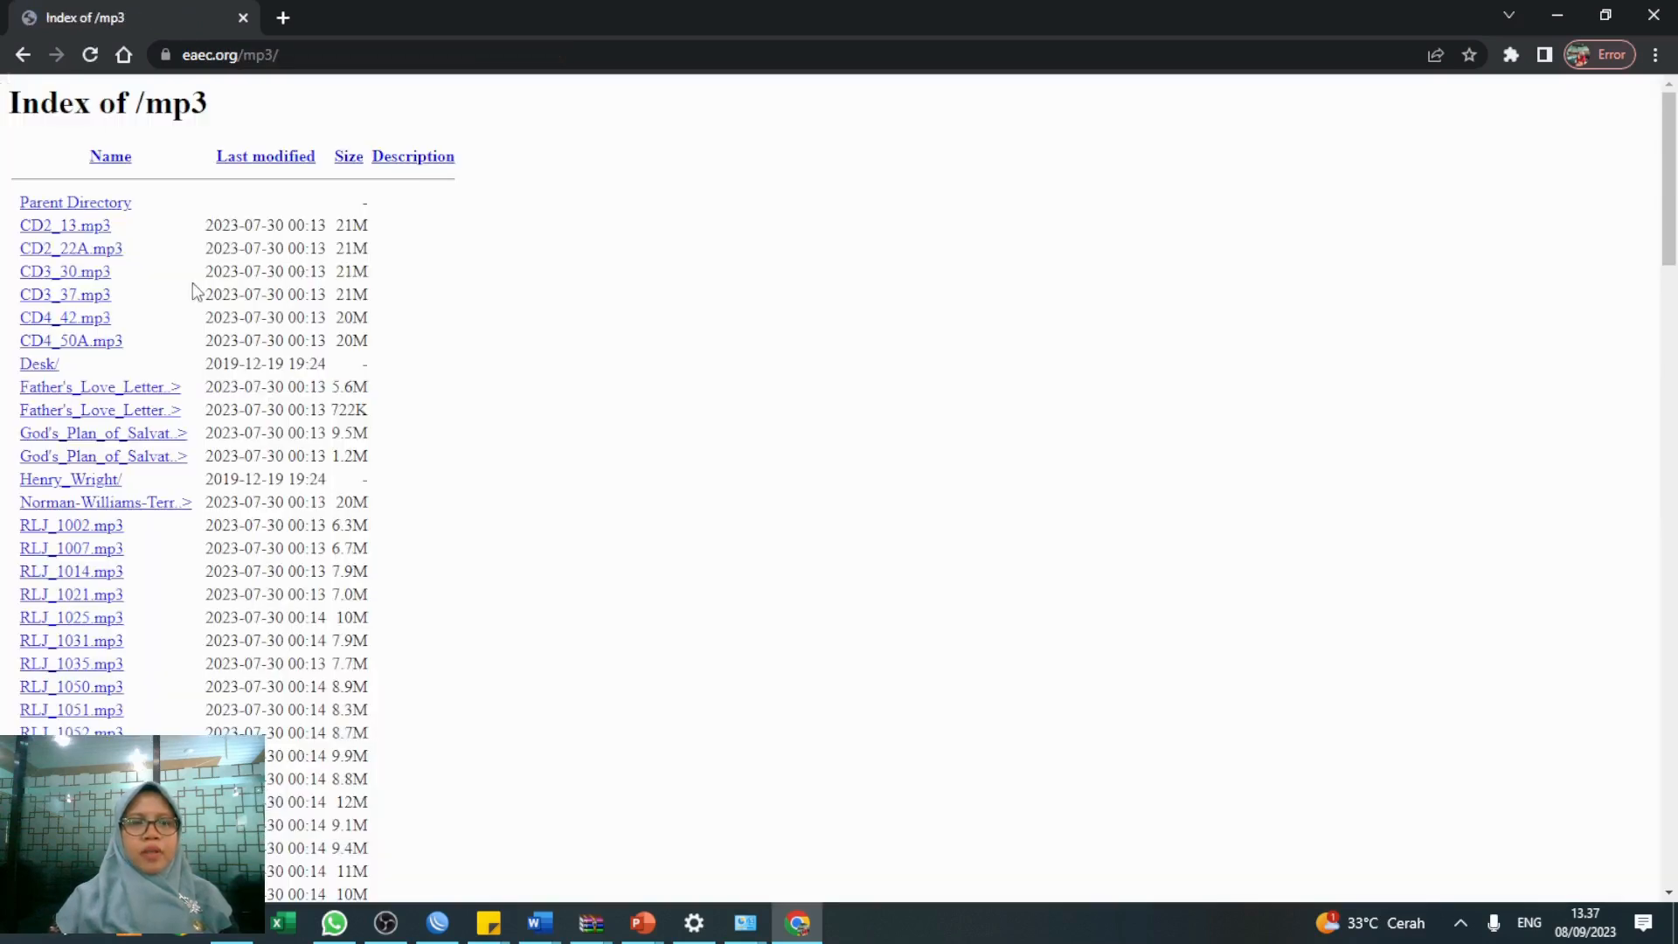
{"action": "left_click", "coordinate": [99, 278]}
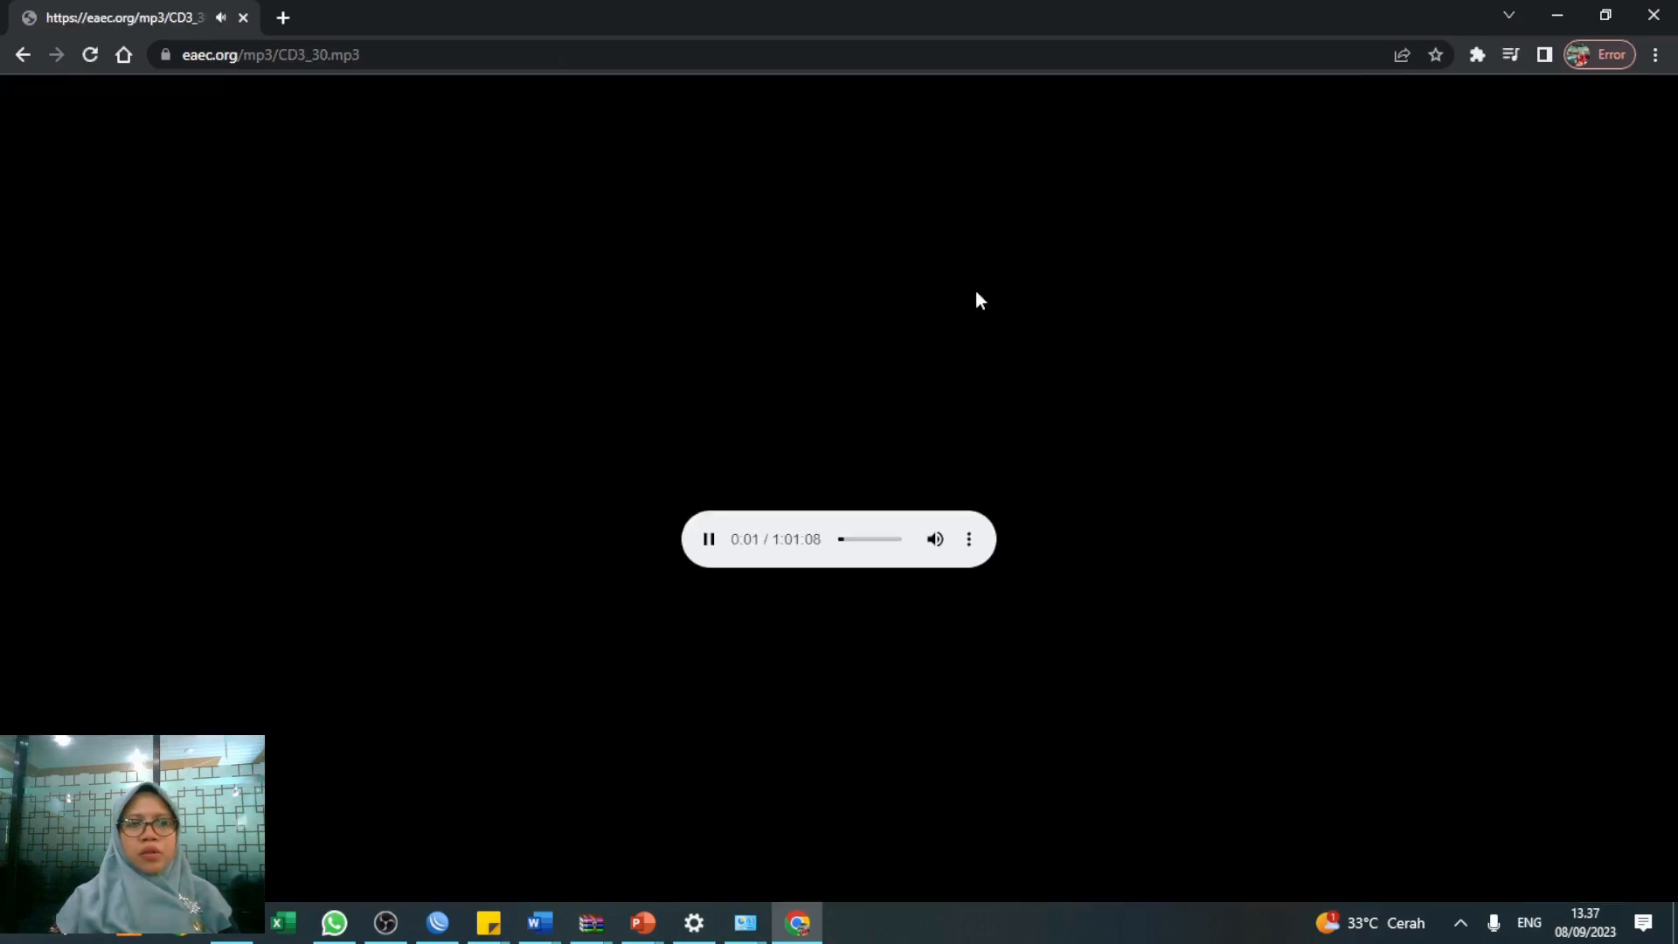
{"action": "left_click", "coordinate": [706, 540]}
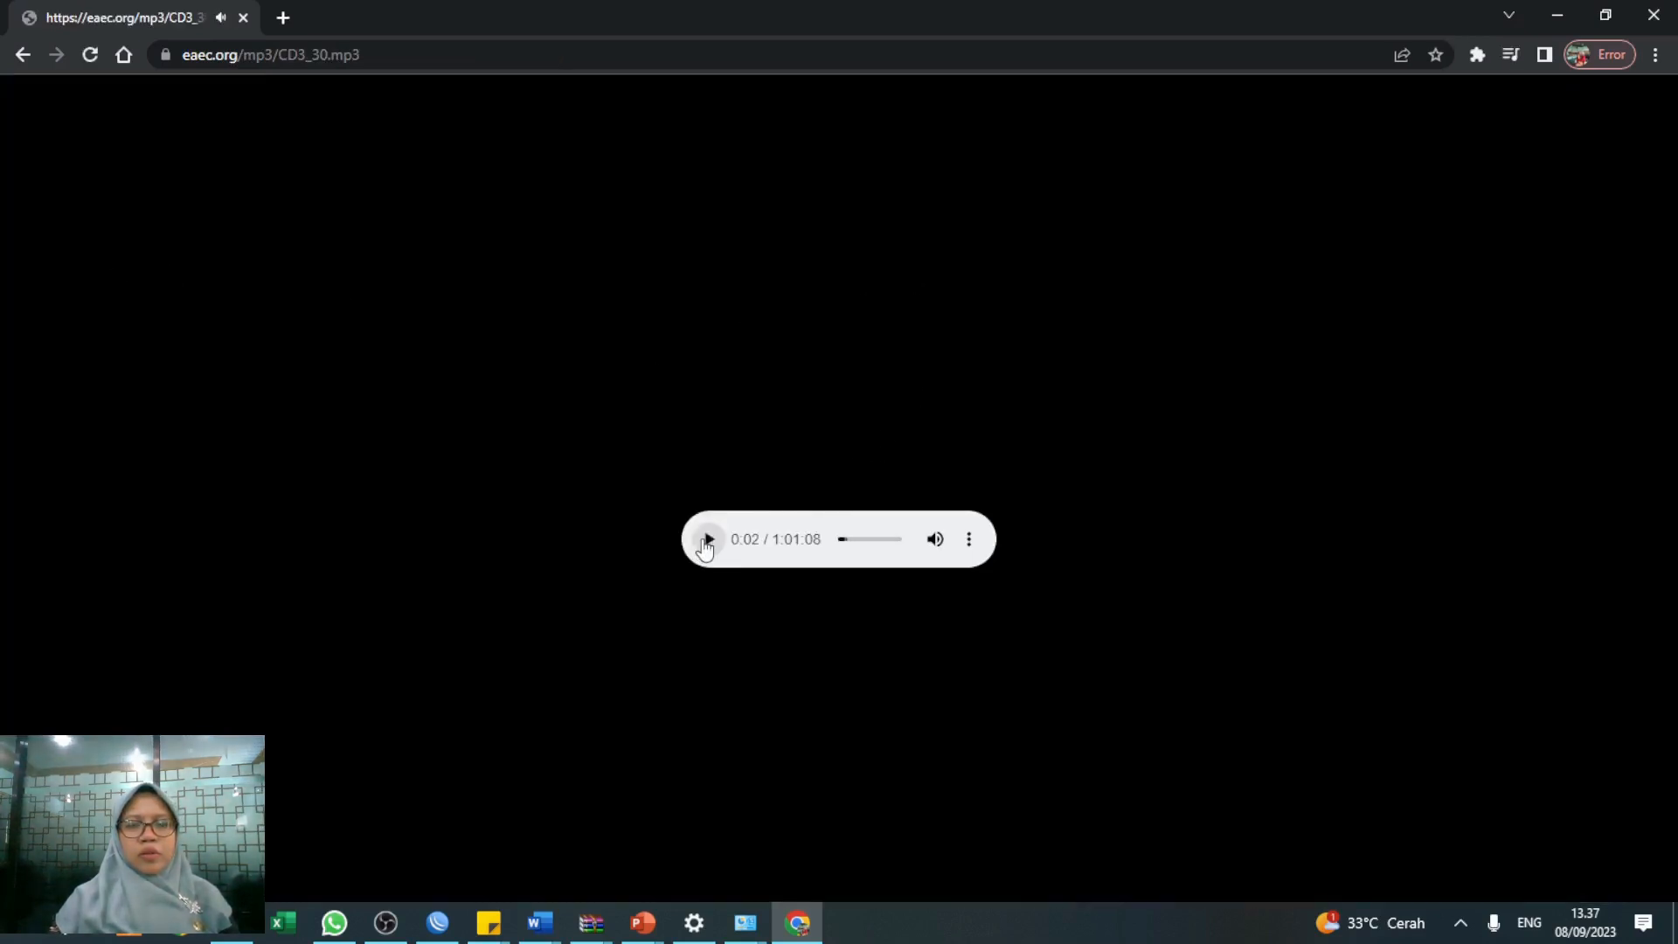
{"action": "left_click", "coordinate": [1669, 12]}
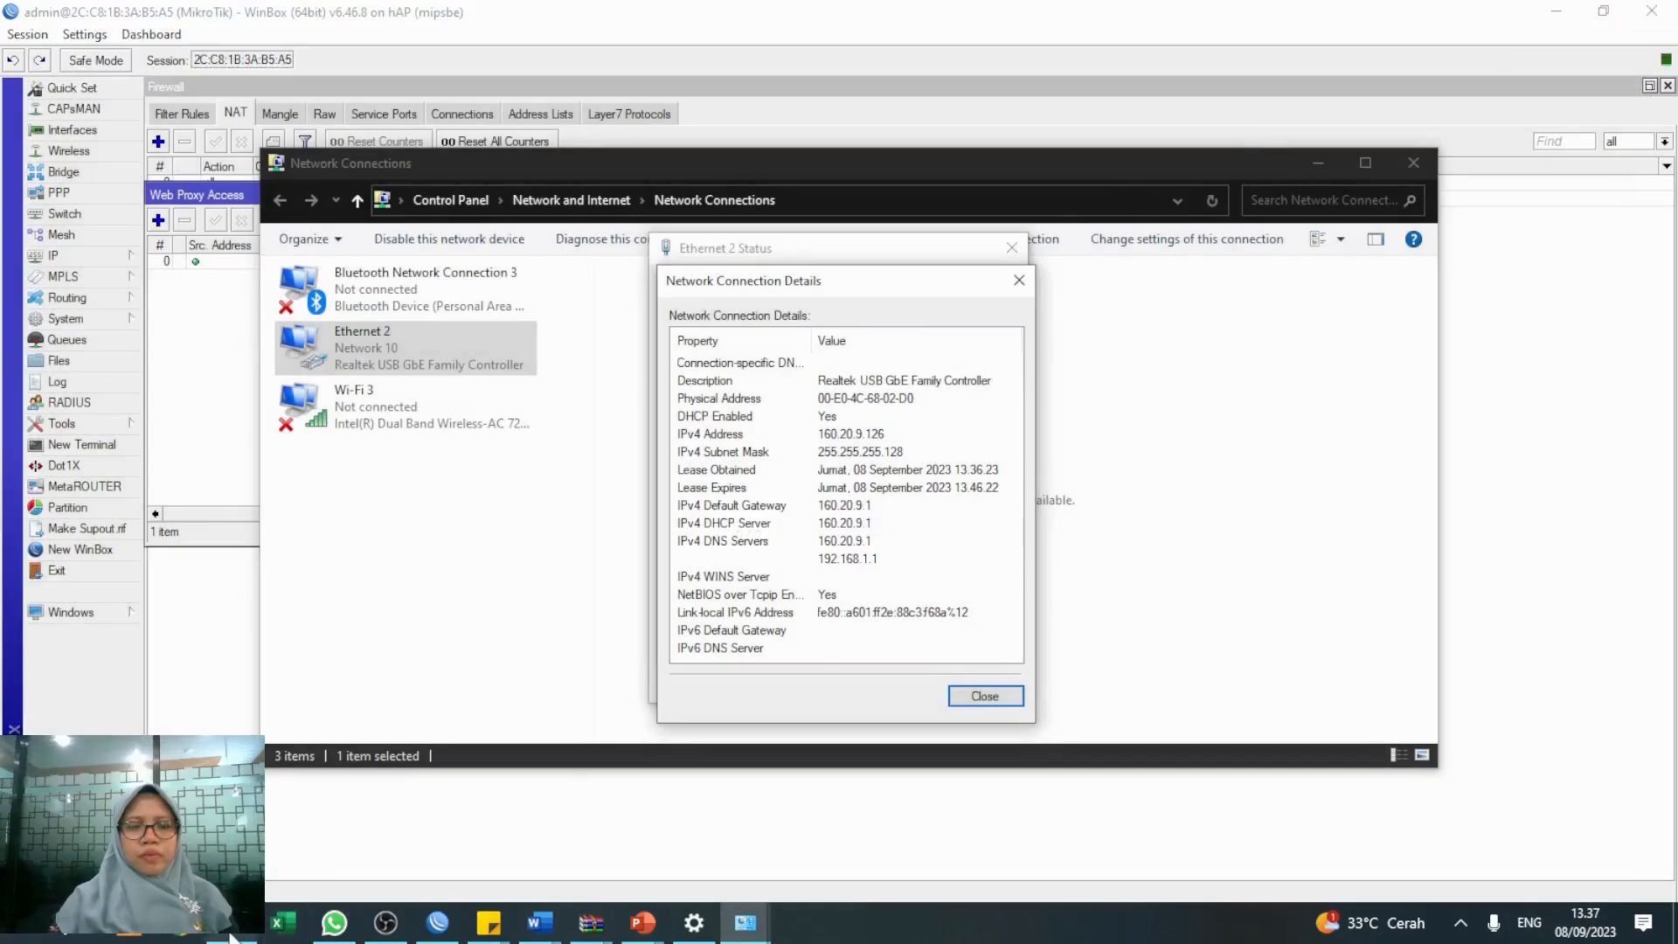
Reopen Chrome with another profile, search for "index mp3" and open the srm.net mp3 index
{"action": "left_click", "coordinate": [195, 936]}
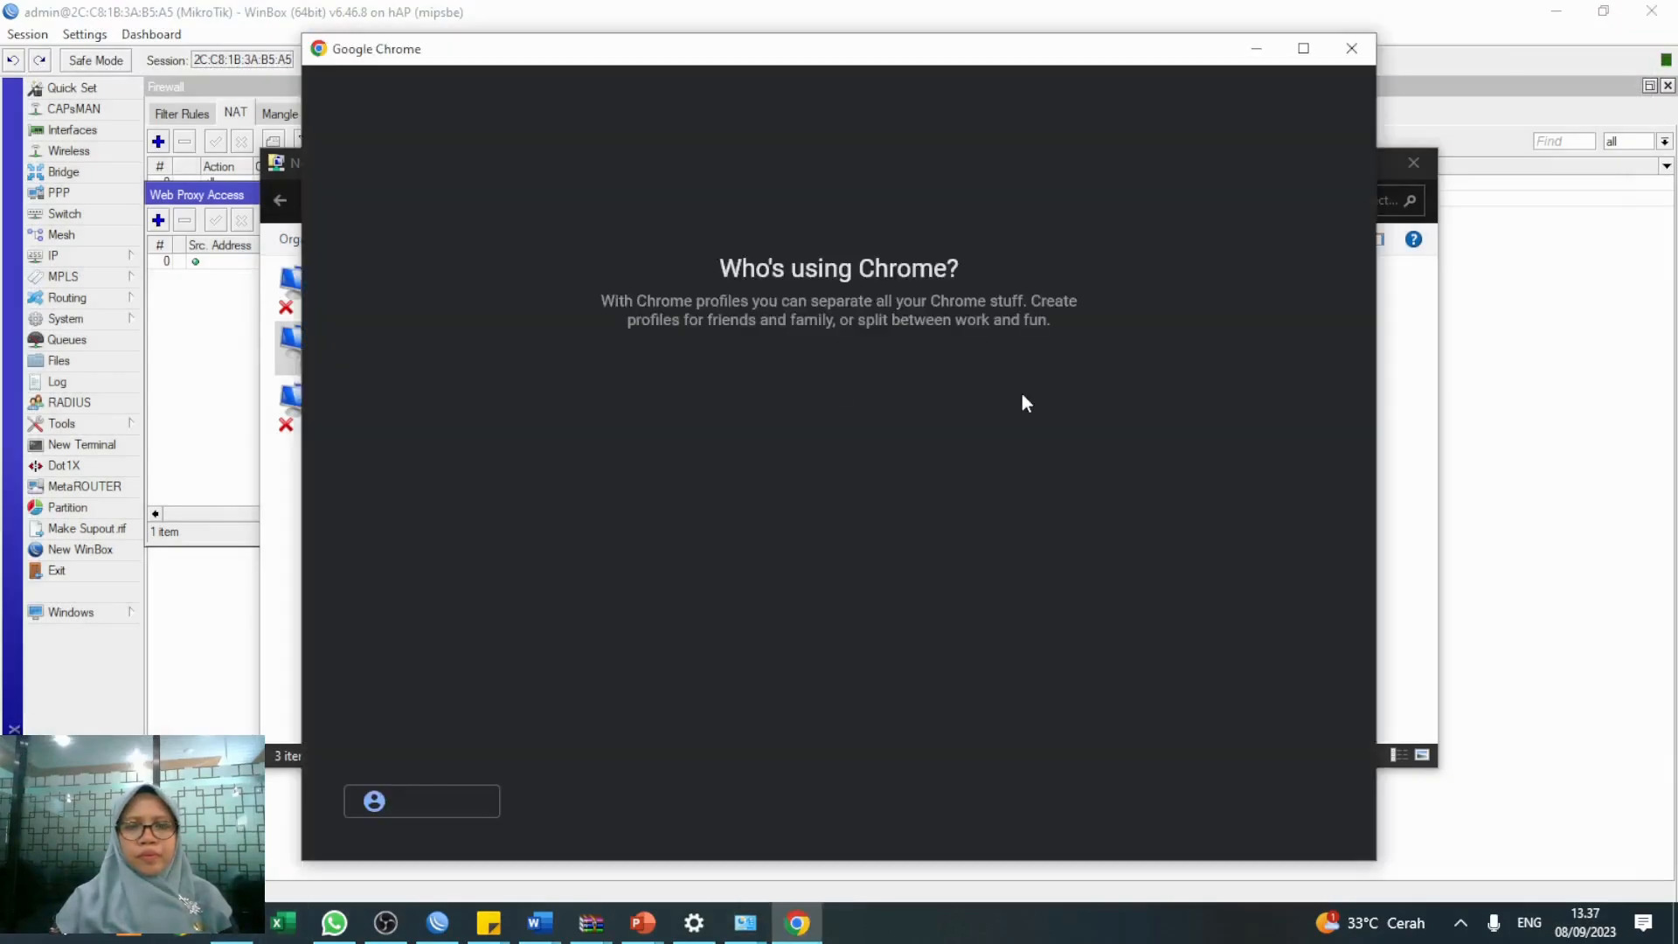
{"action": "left_click", "coordinate": [1082, 407]}
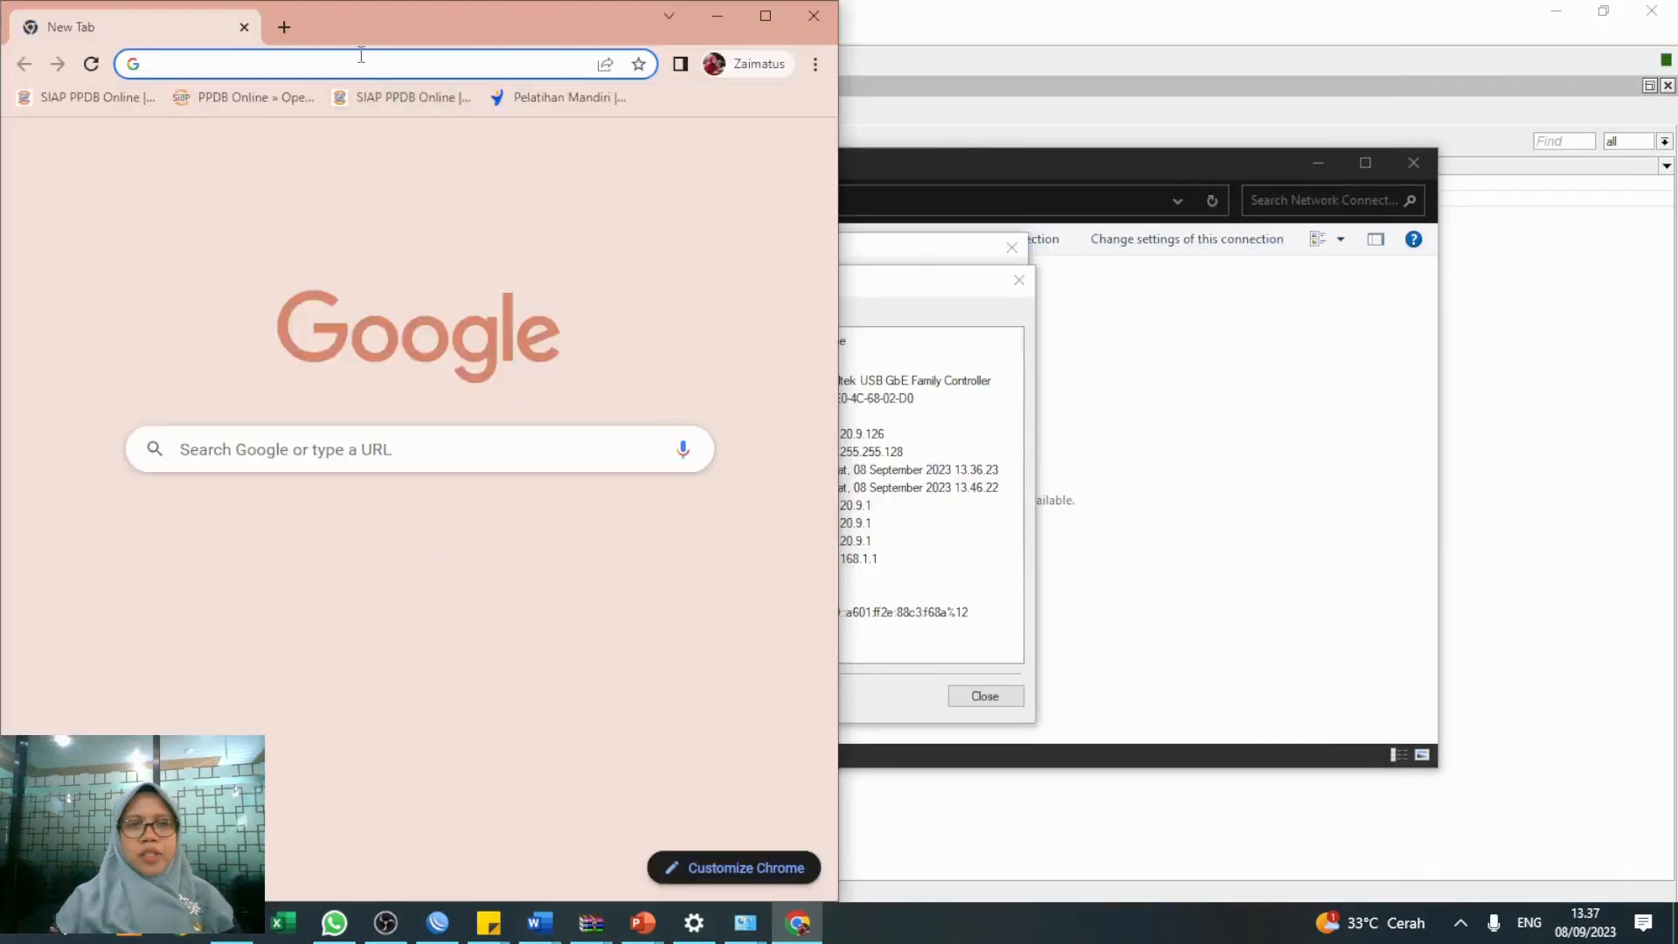
{"action": "left_click", "coordinate": [361, 58]}
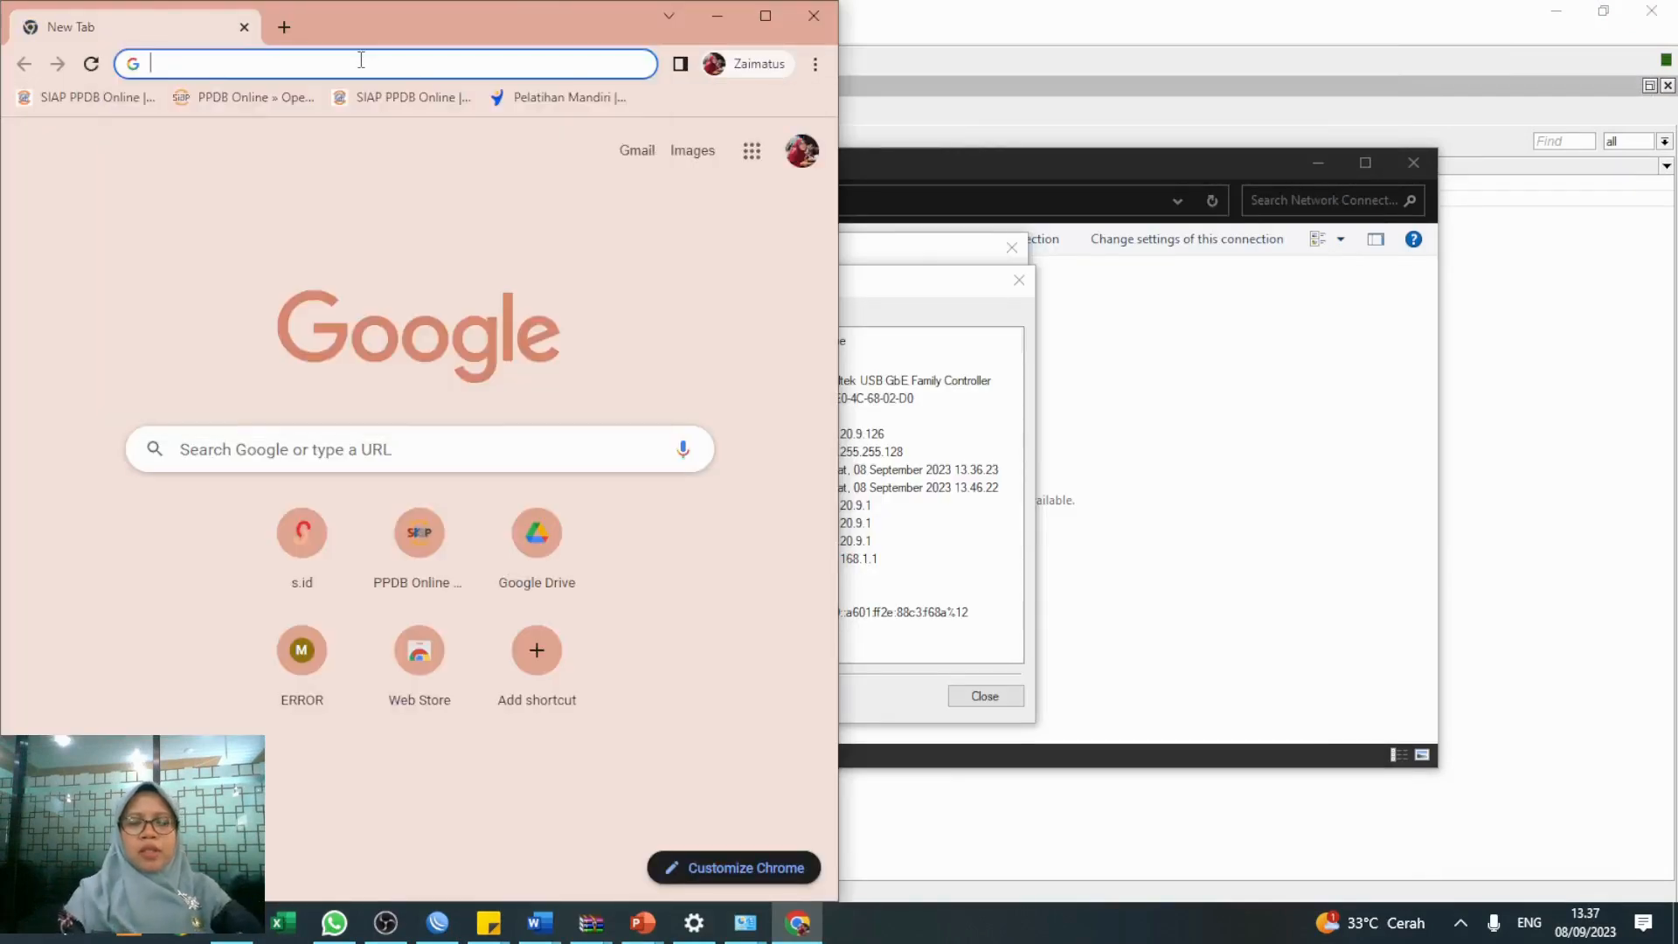
{"action": "type", "text": "index"}
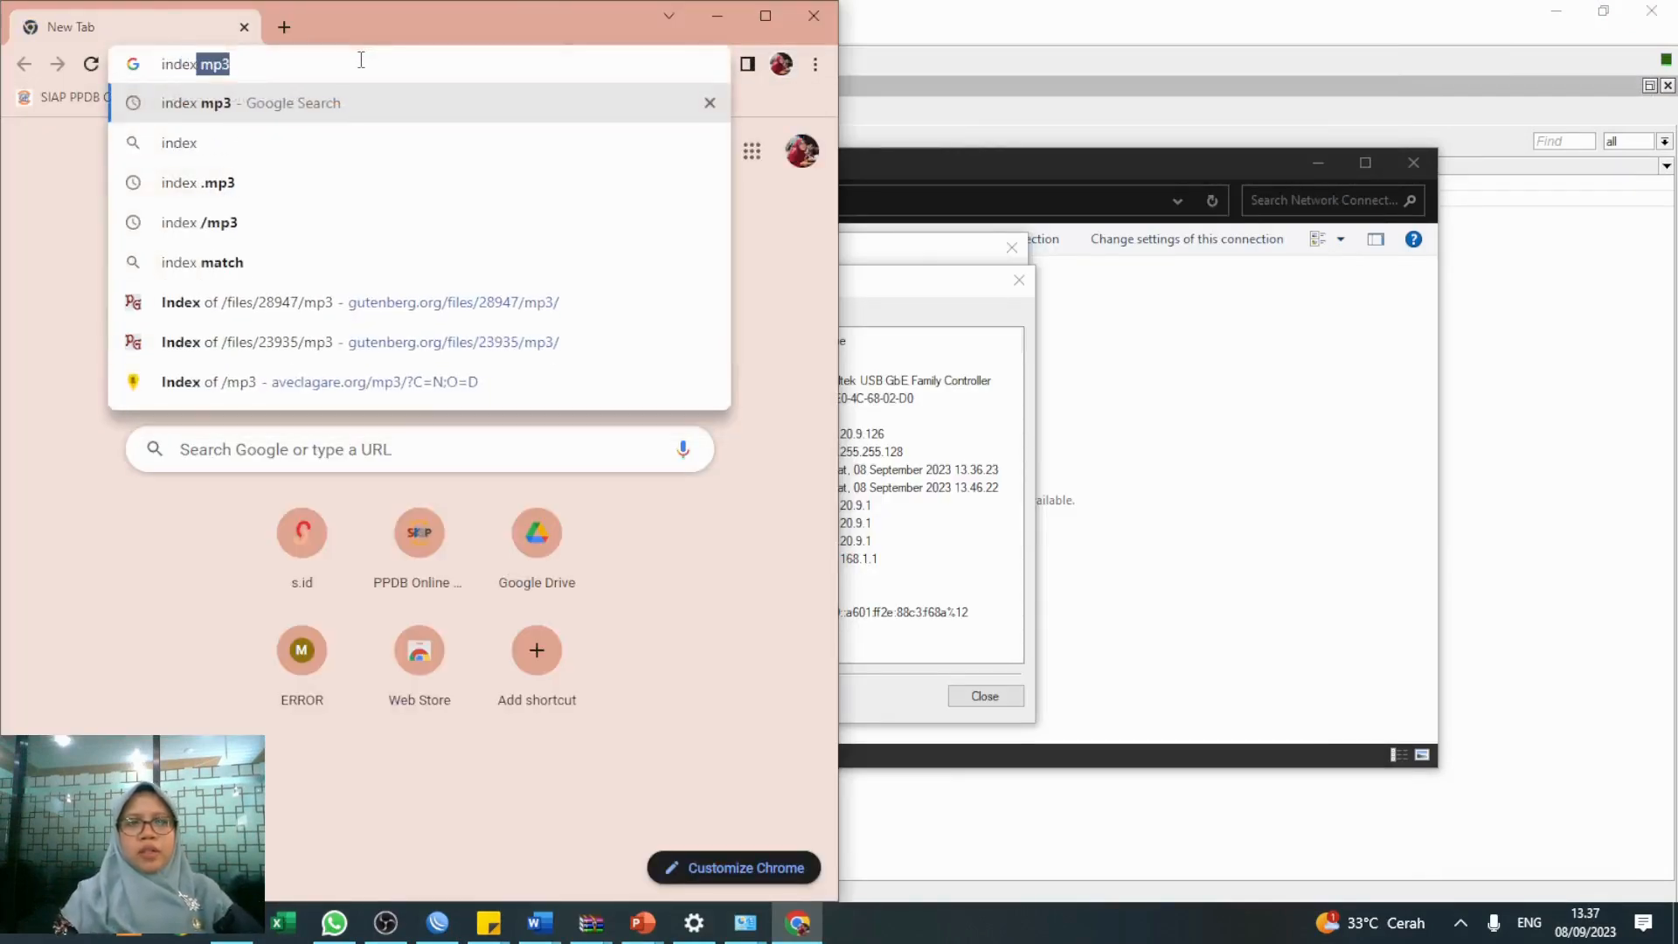
{"action": "key", "text": "Return"}
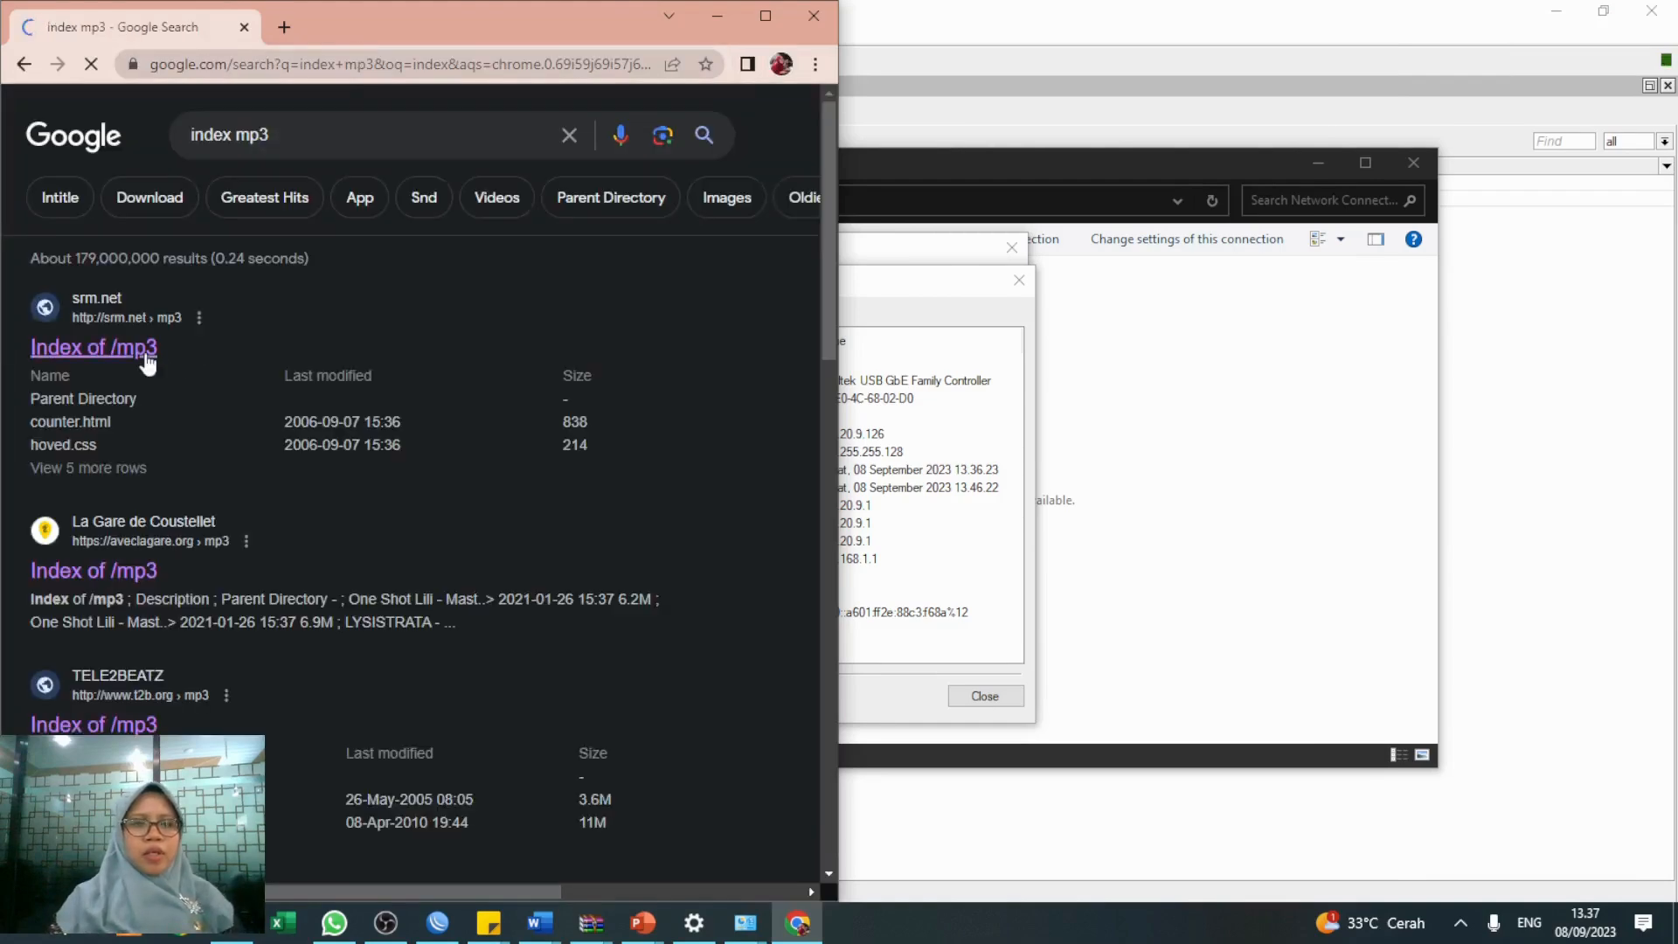
{"action": "left_click", "coordinate": [147, 352]}
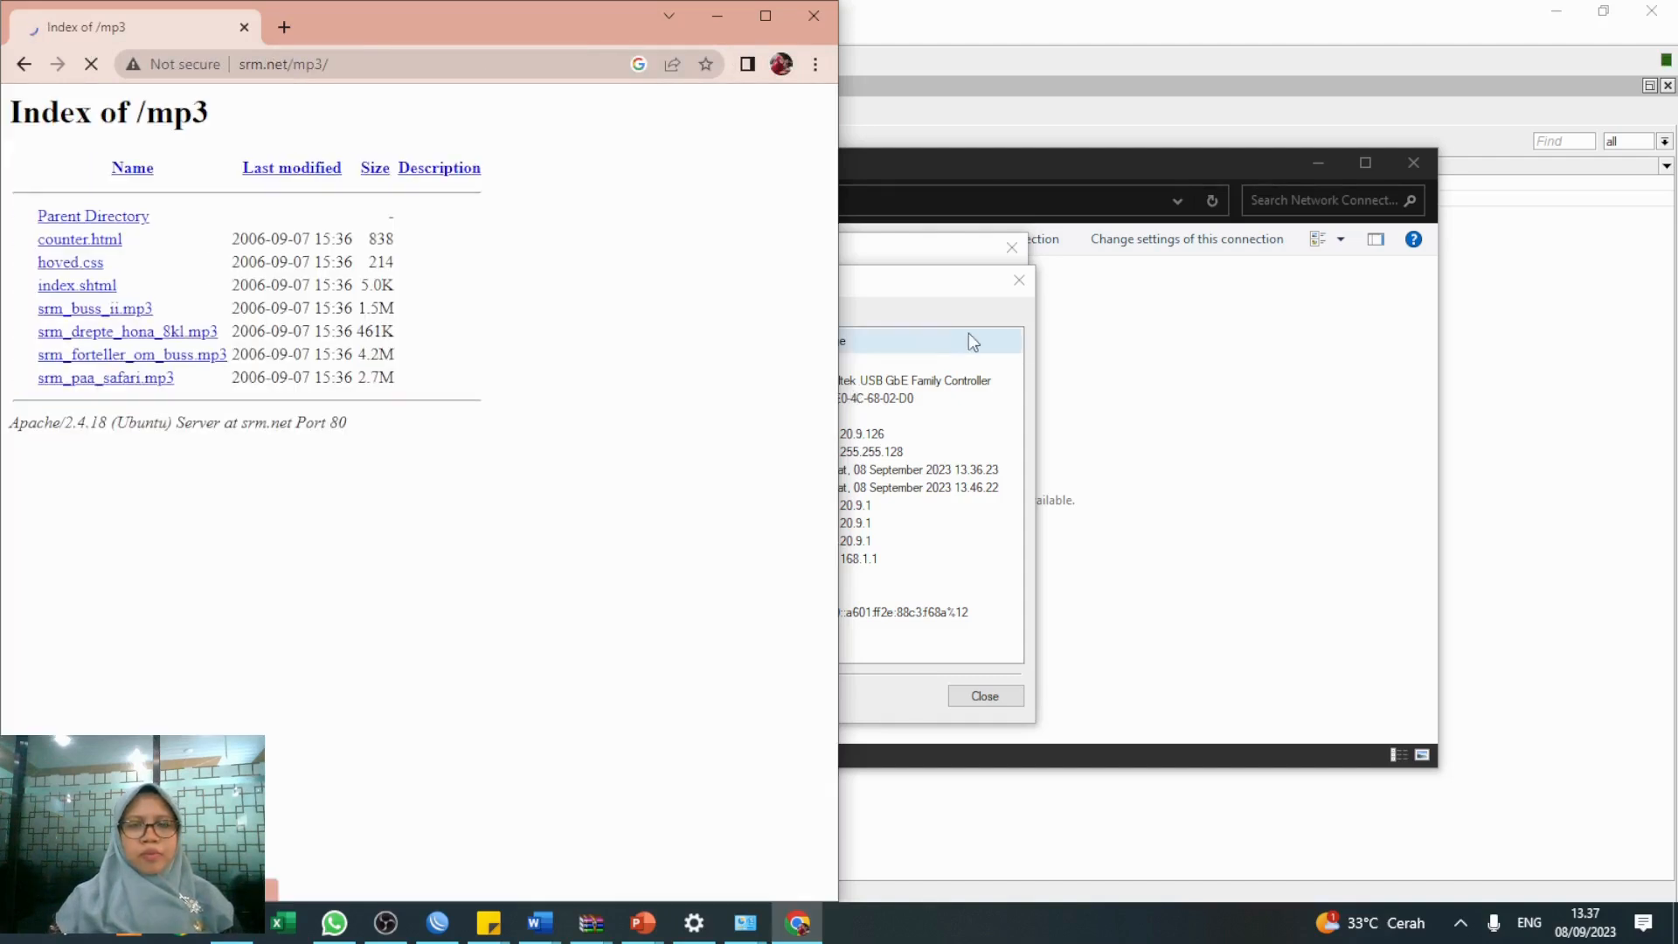
{"action": "left_click", "coordinate": [968, 333]}
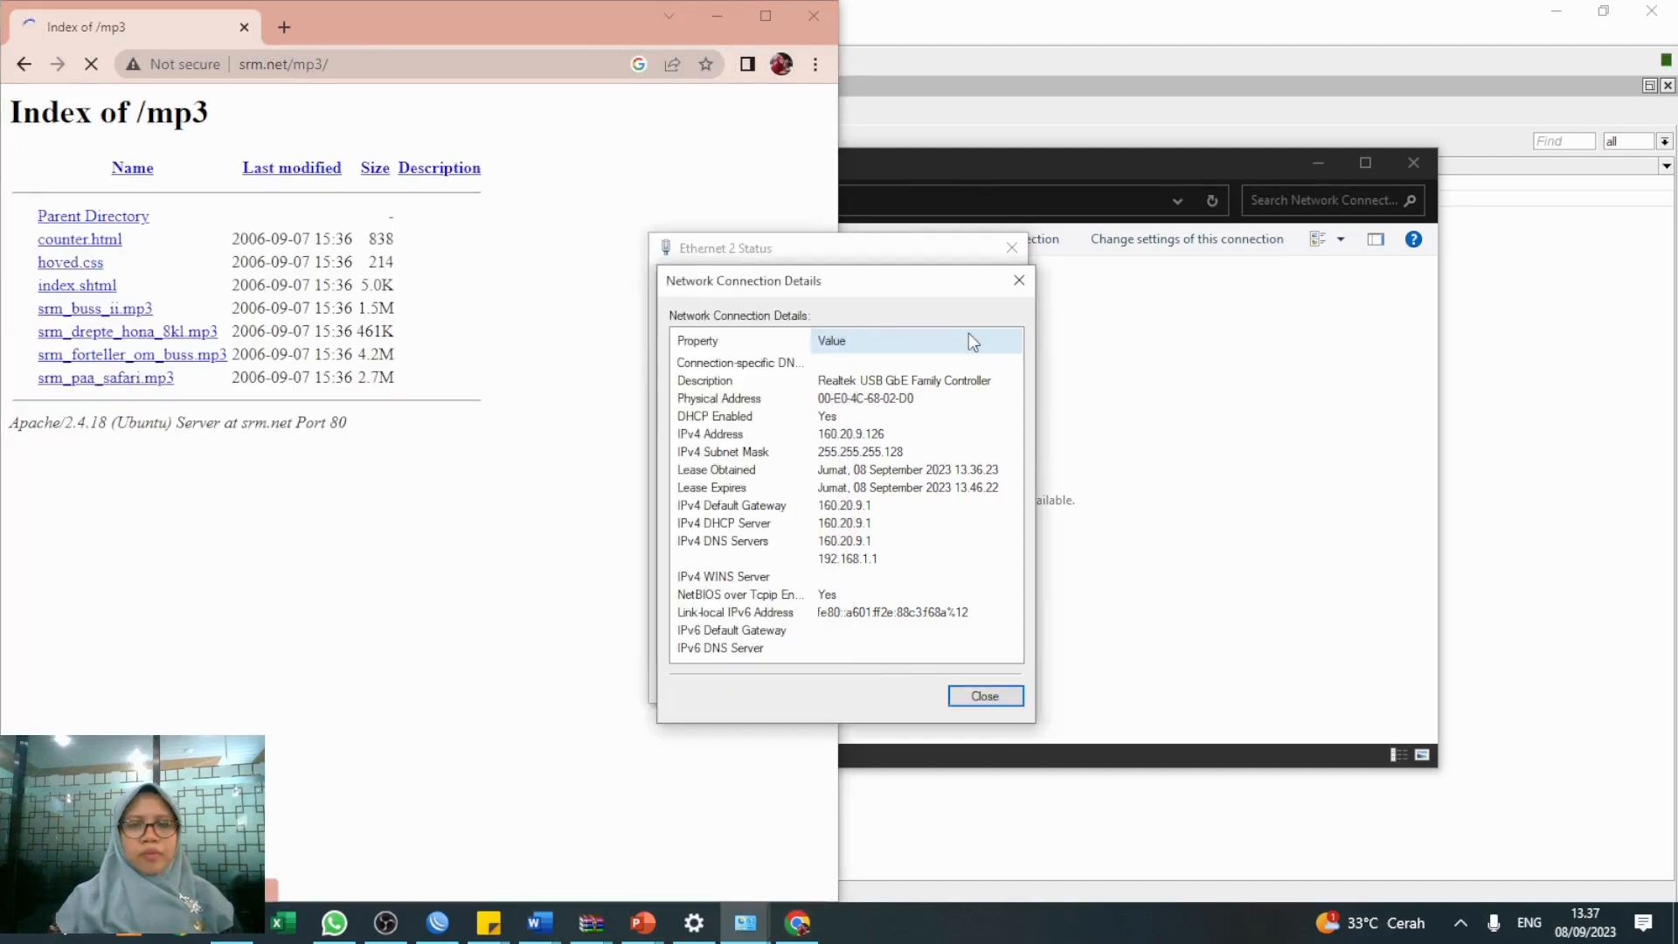
Move the network details window beside the Ethernet 2 status window and test opening srm_buss_ii.mp3 from the srm.net index
{"action": "left_click_drag", "start_coordinate": [902, 288], "coordinate": [1320, 295]}
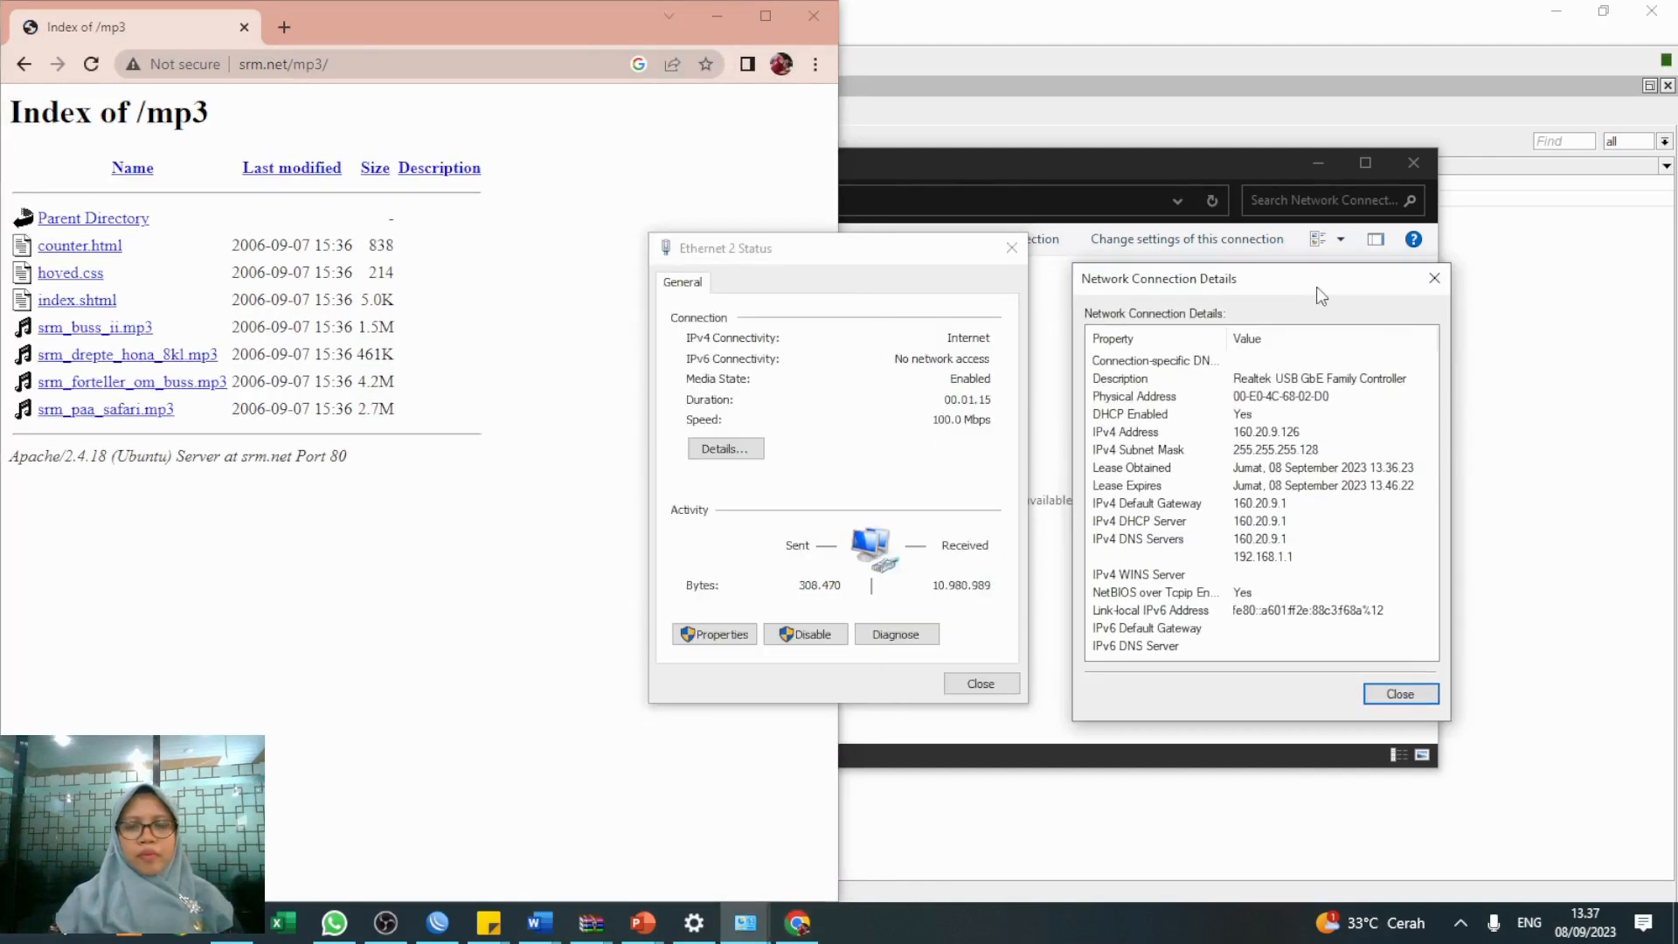
{"action": "left_click", "coordinate": [928, 255]}
{"action": "left_click", "coordinate": [769, 593]}
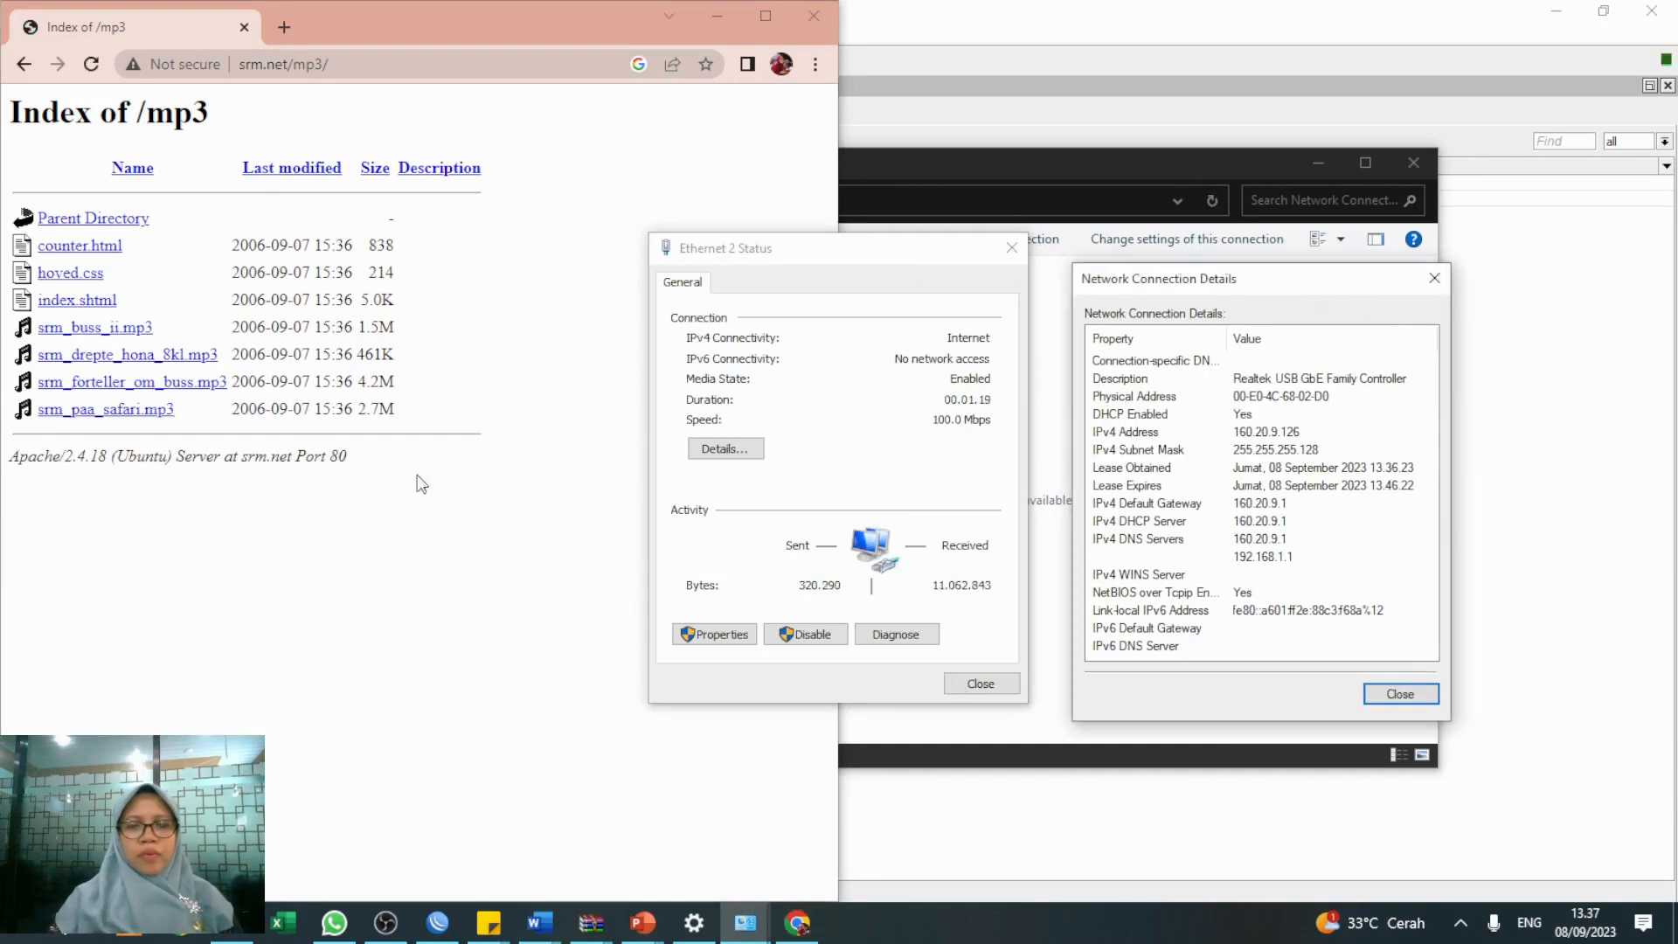
{"action": "left_click", "coordinate": [115, 328]}
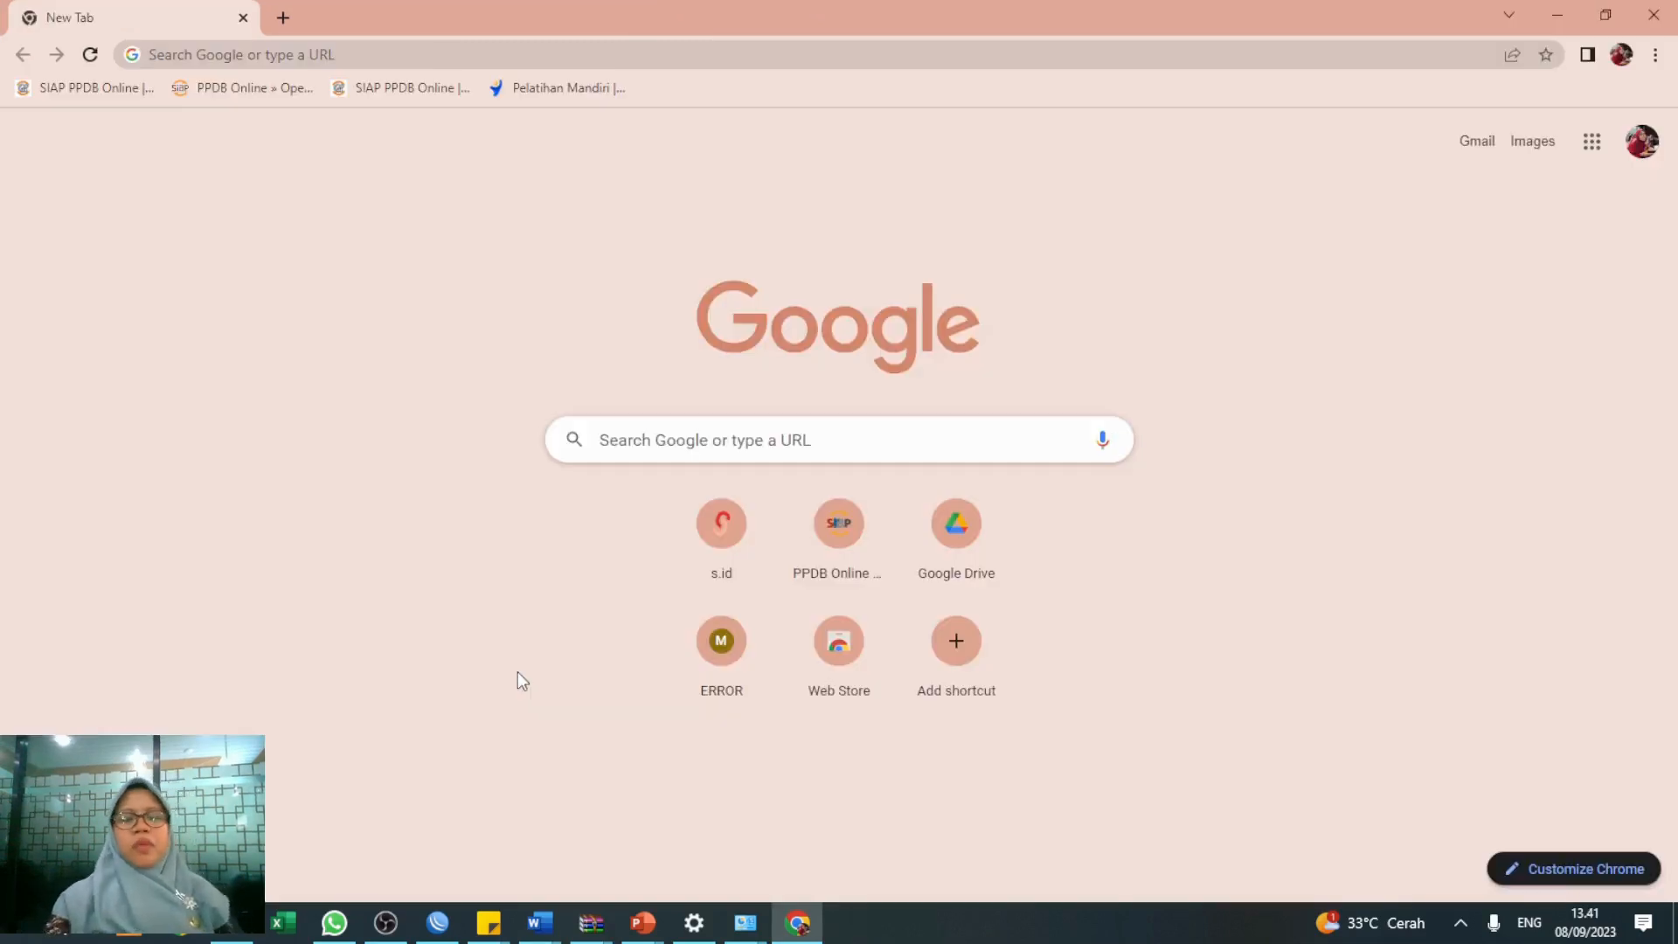
Open the Ethernet 2 status and connection details again from the adapter options to check the wired IP configuration
{"action": "left_click", "coordinate": [694, 923]}
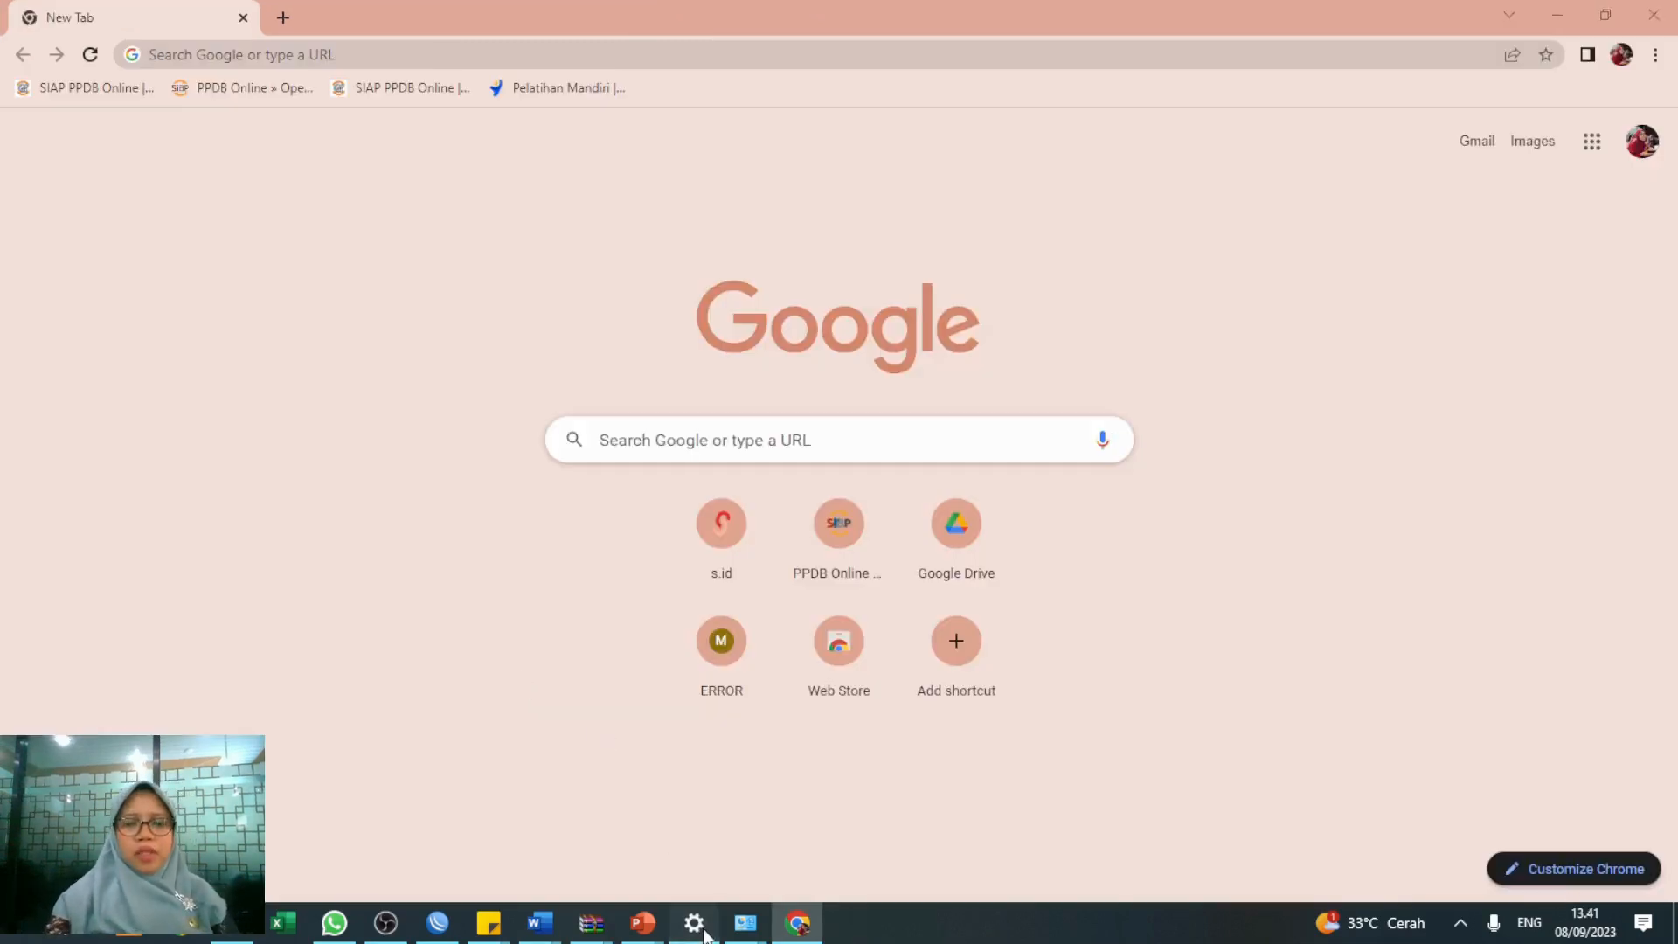
{"action": "left_click", "coordinate": [503, 647]}
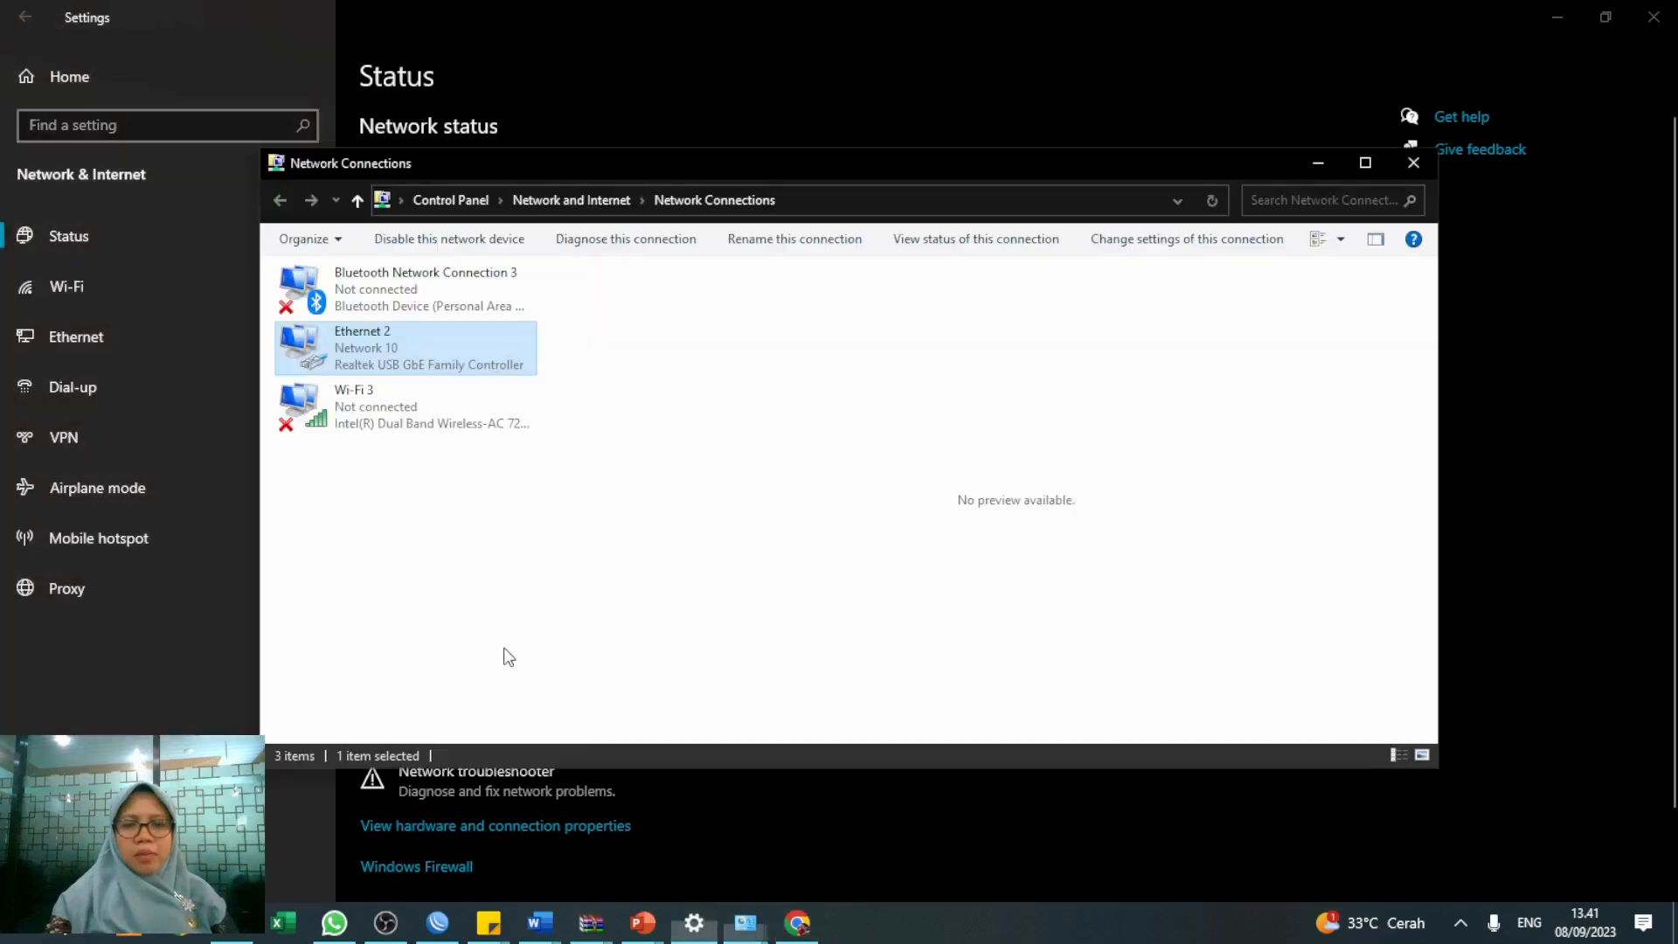
{"action": "double_click", "coordinate": [451, 348]}
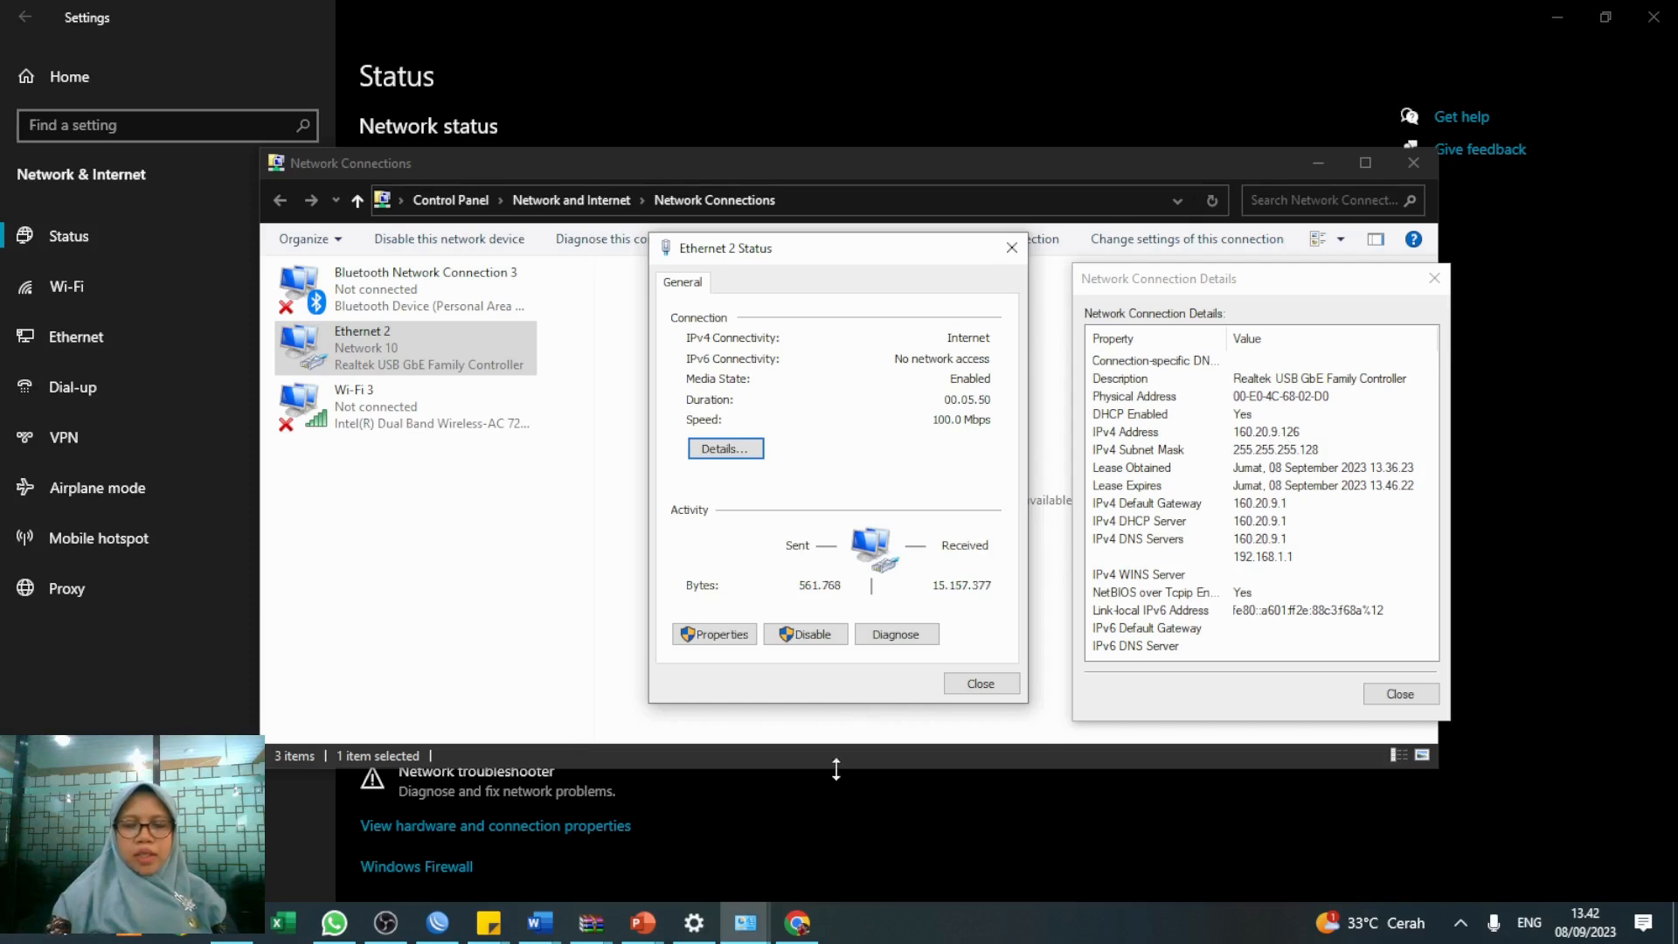
Switch to Chrome, search for "index mp3" and test opening srm_drepte_hona_8kl.mp3 from the srm.net index
{"action": "left_click", "coordinate": [797, 921]}
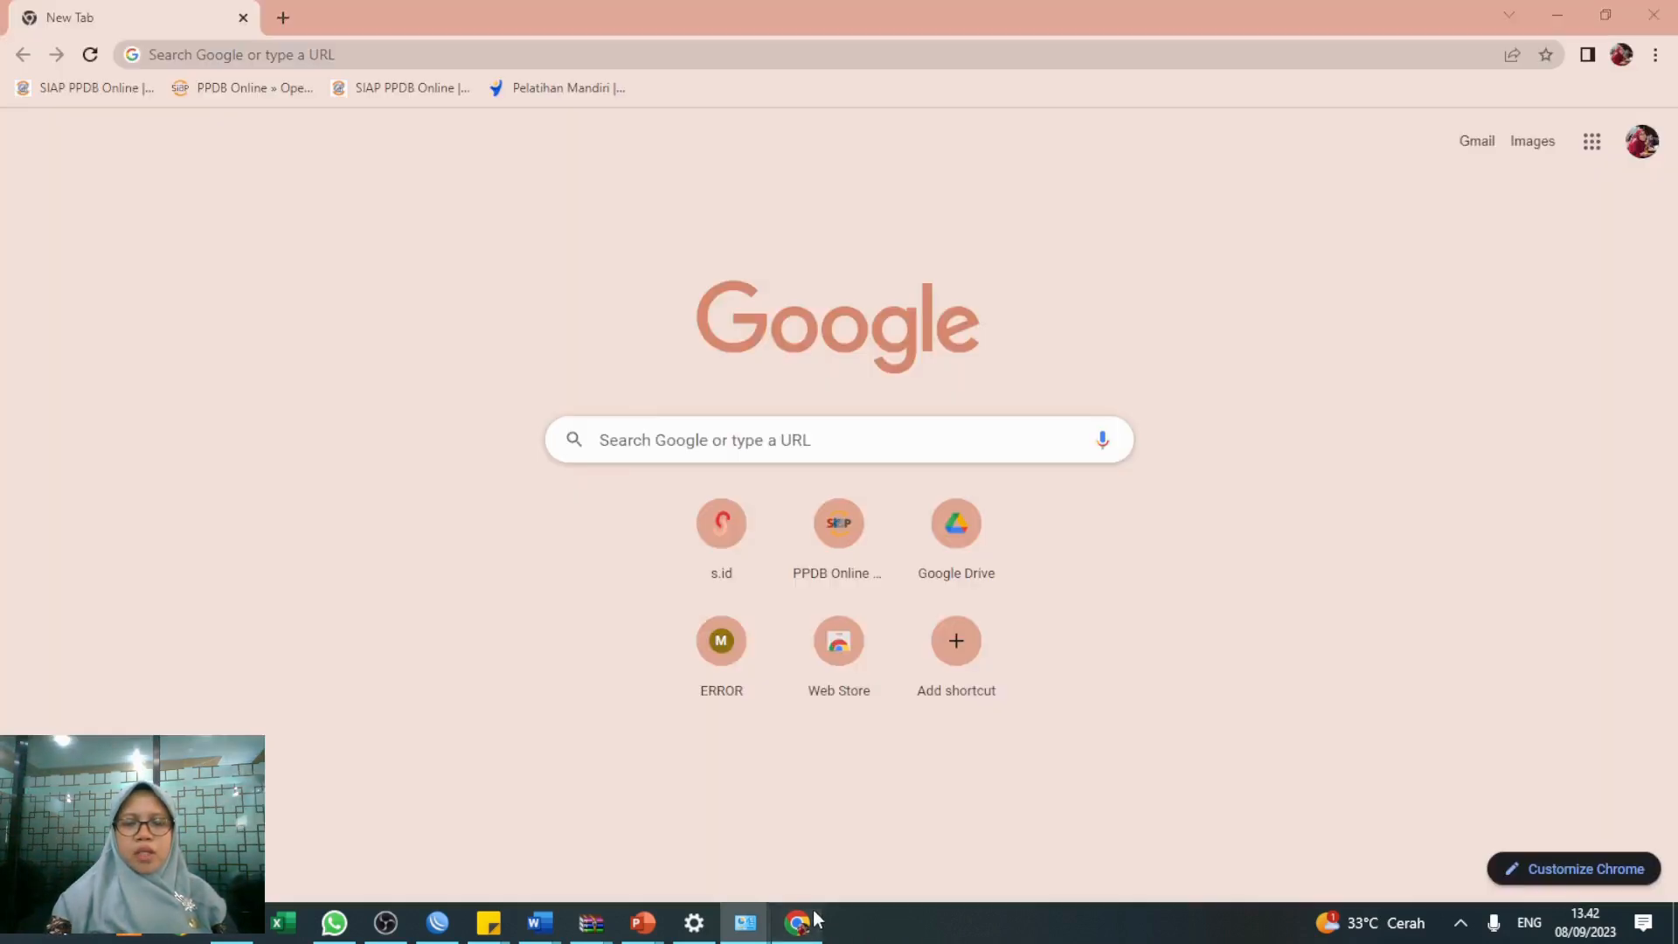
{"action": "left_click", "coordinate": [508, 48]}
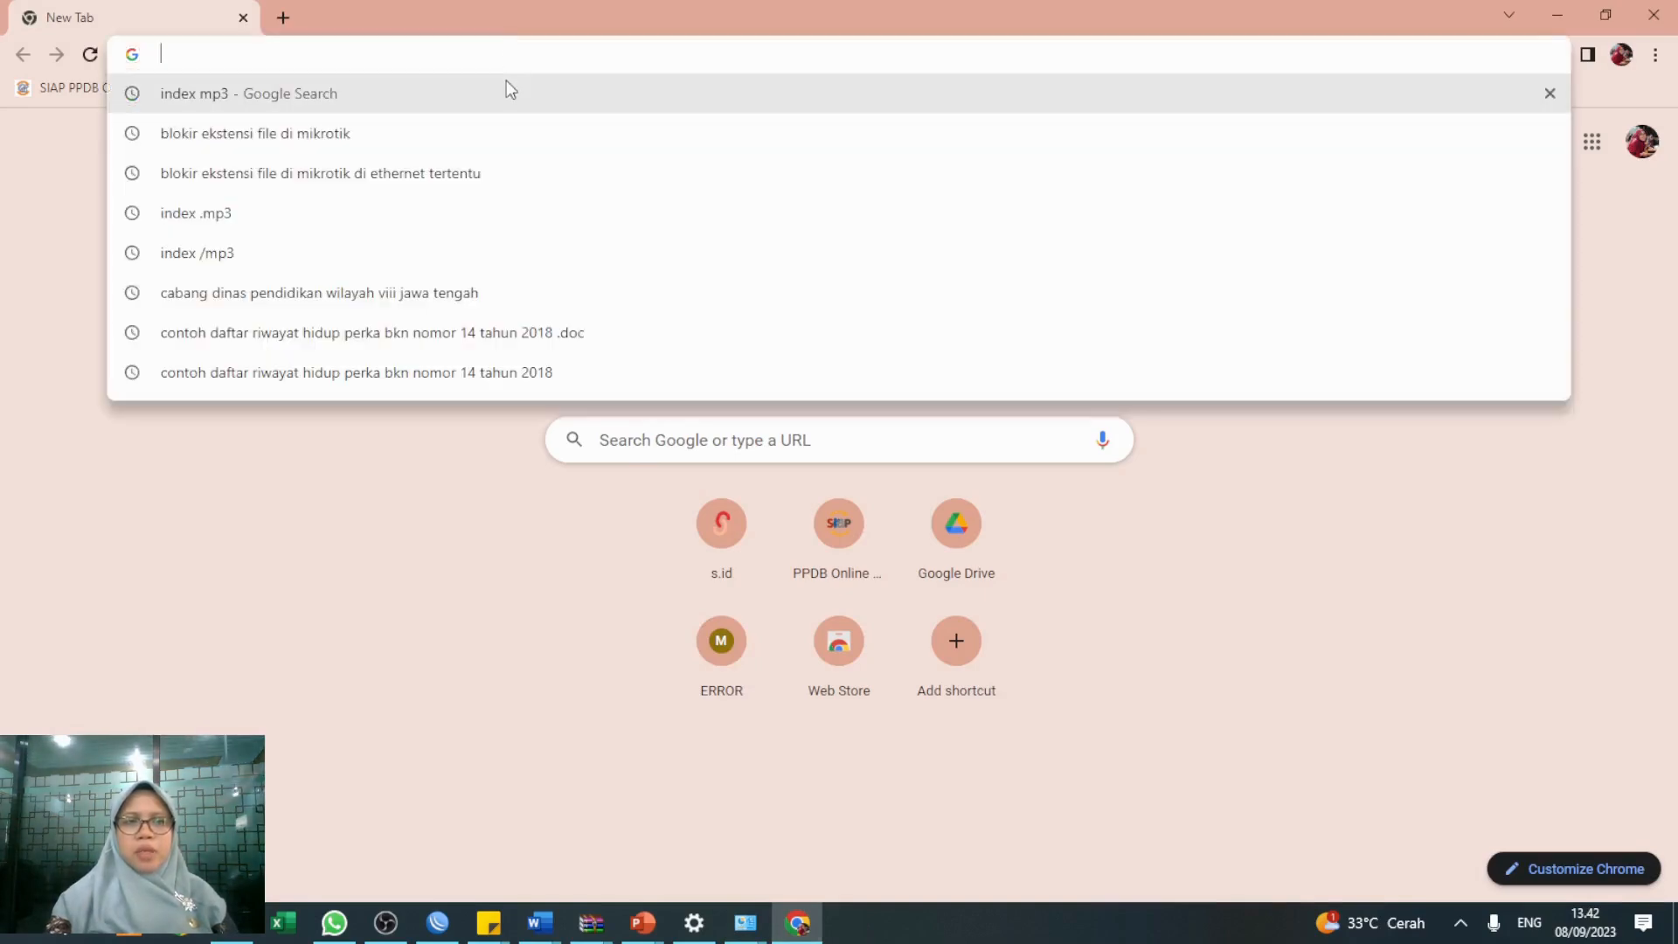
{"action": "left_click", "coordinate": [506, 84]}
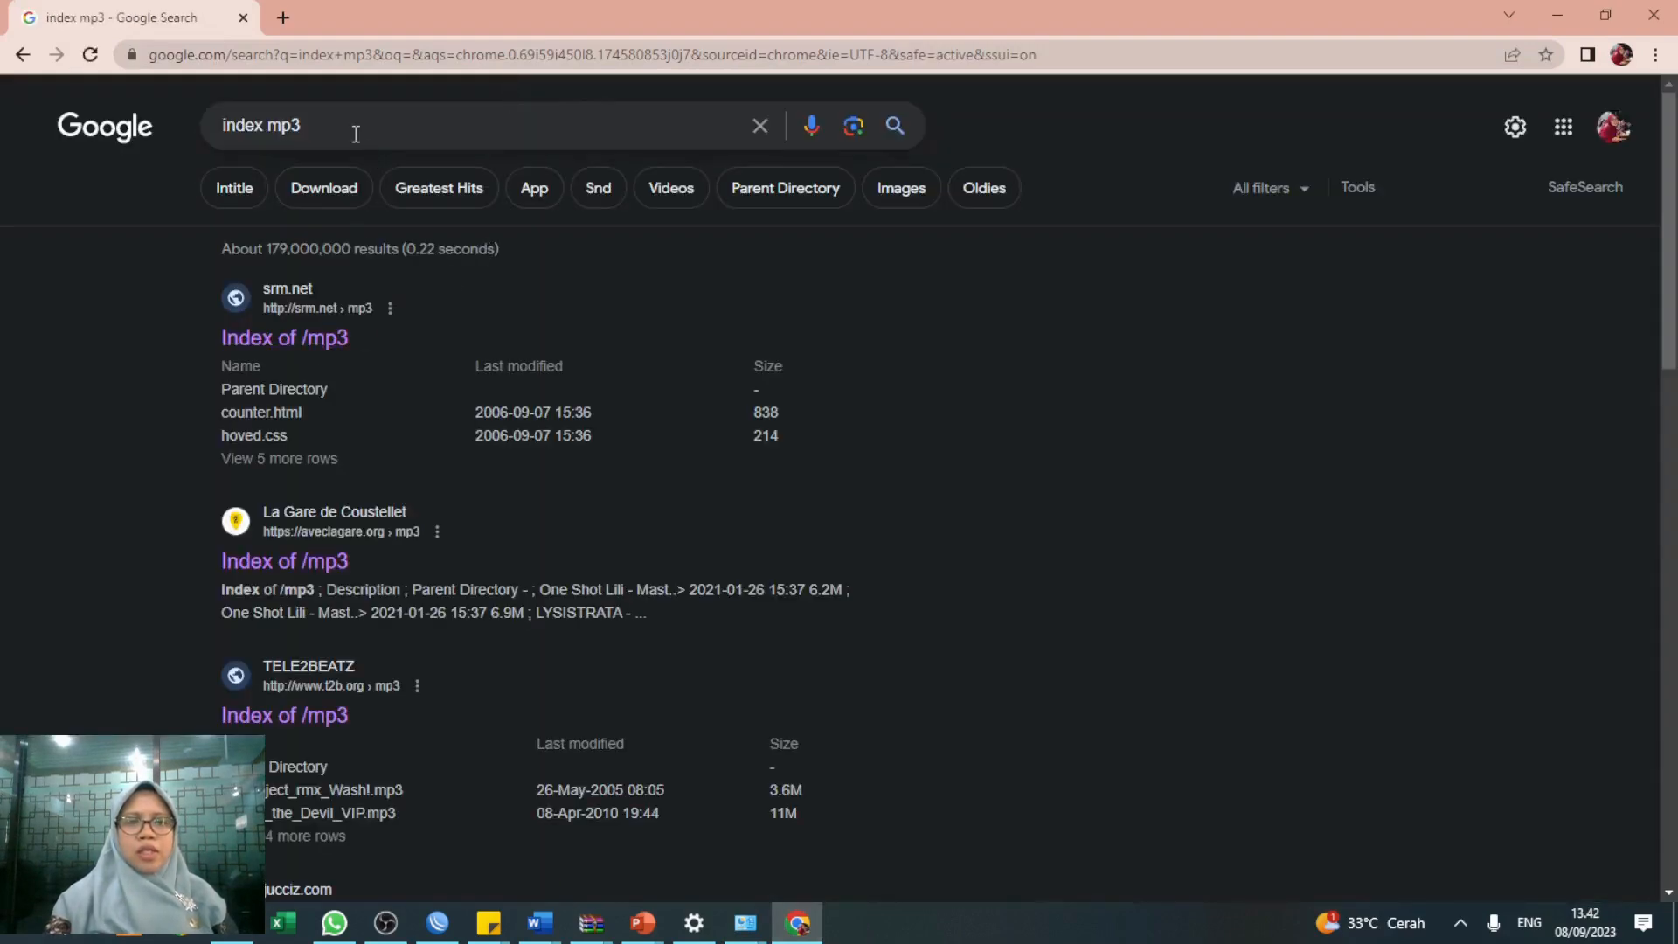
{"action": "left_click", "coordinate": [329, 347]}
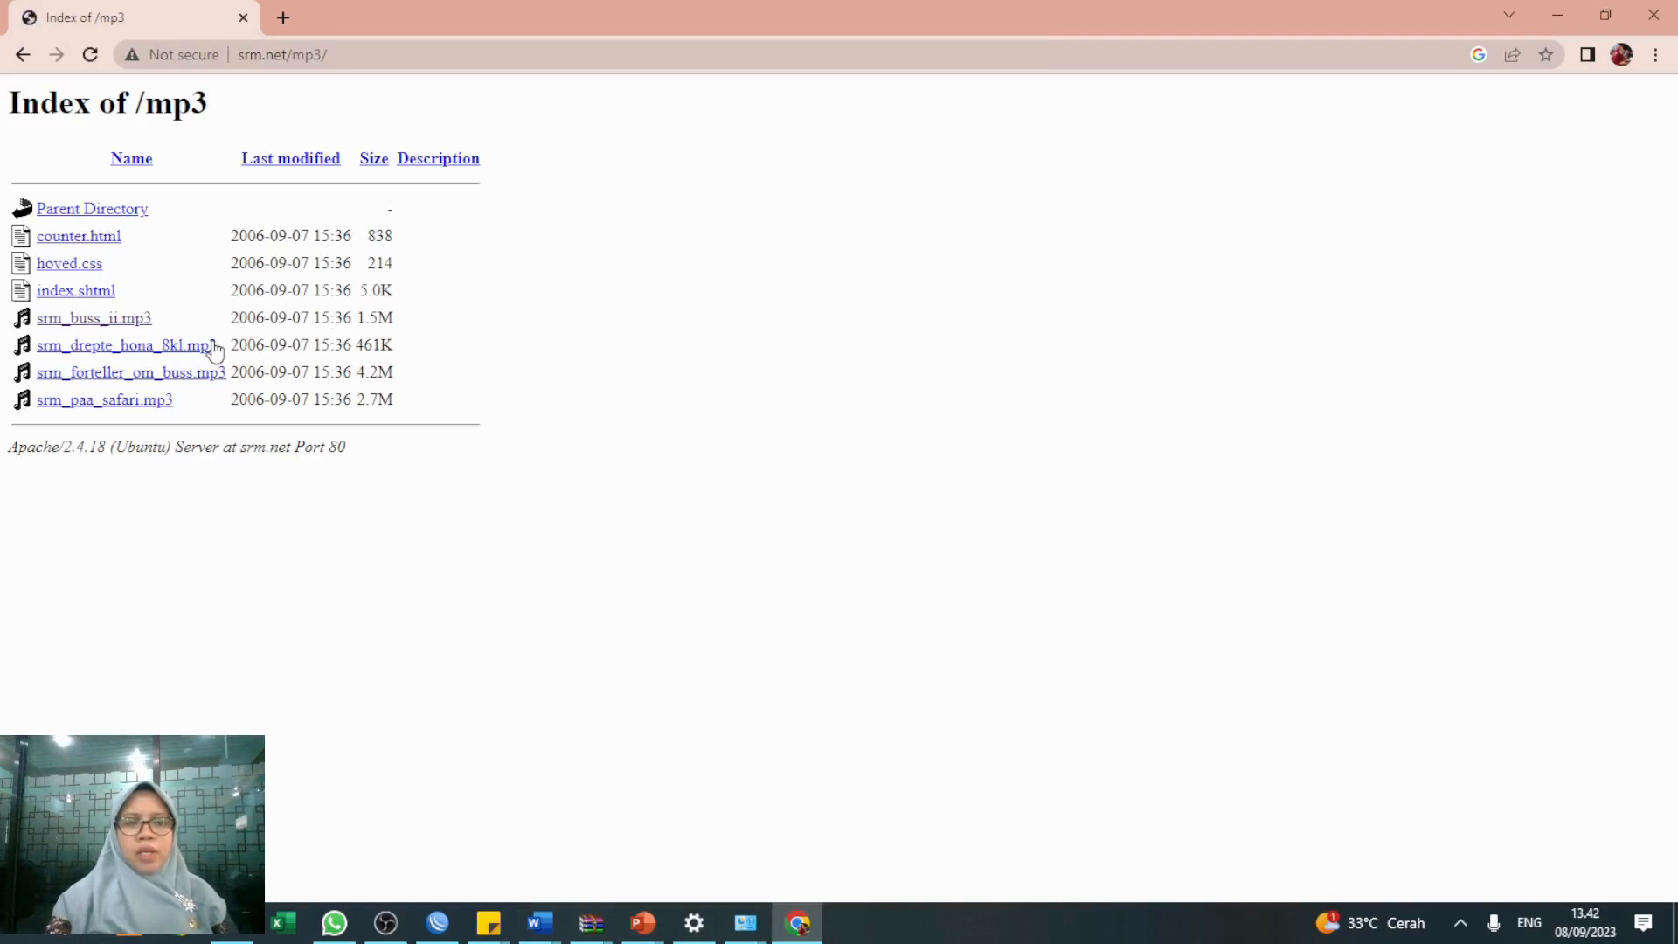
{"action": "left_click", "coordinate": [189, 353]}
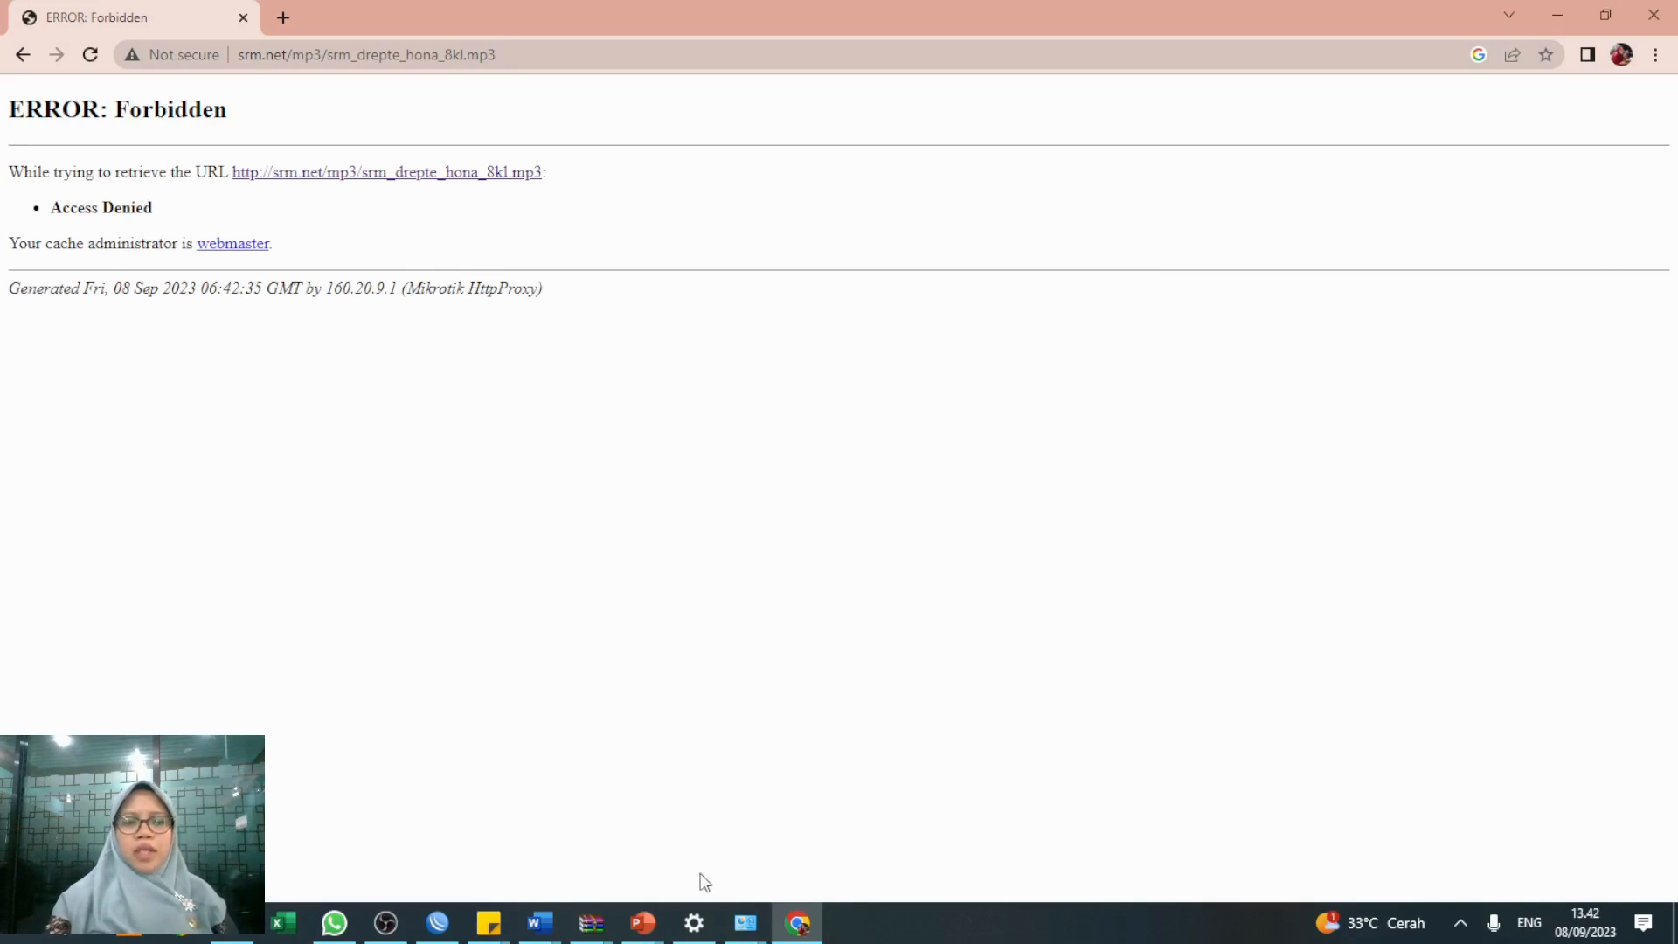
Connect the computer to the open Wi-Fi network PRAKTIKUMEKSTENSIFILE and minimize the Settings window
{"action": "left_click", "coordinate": [695, 922]}
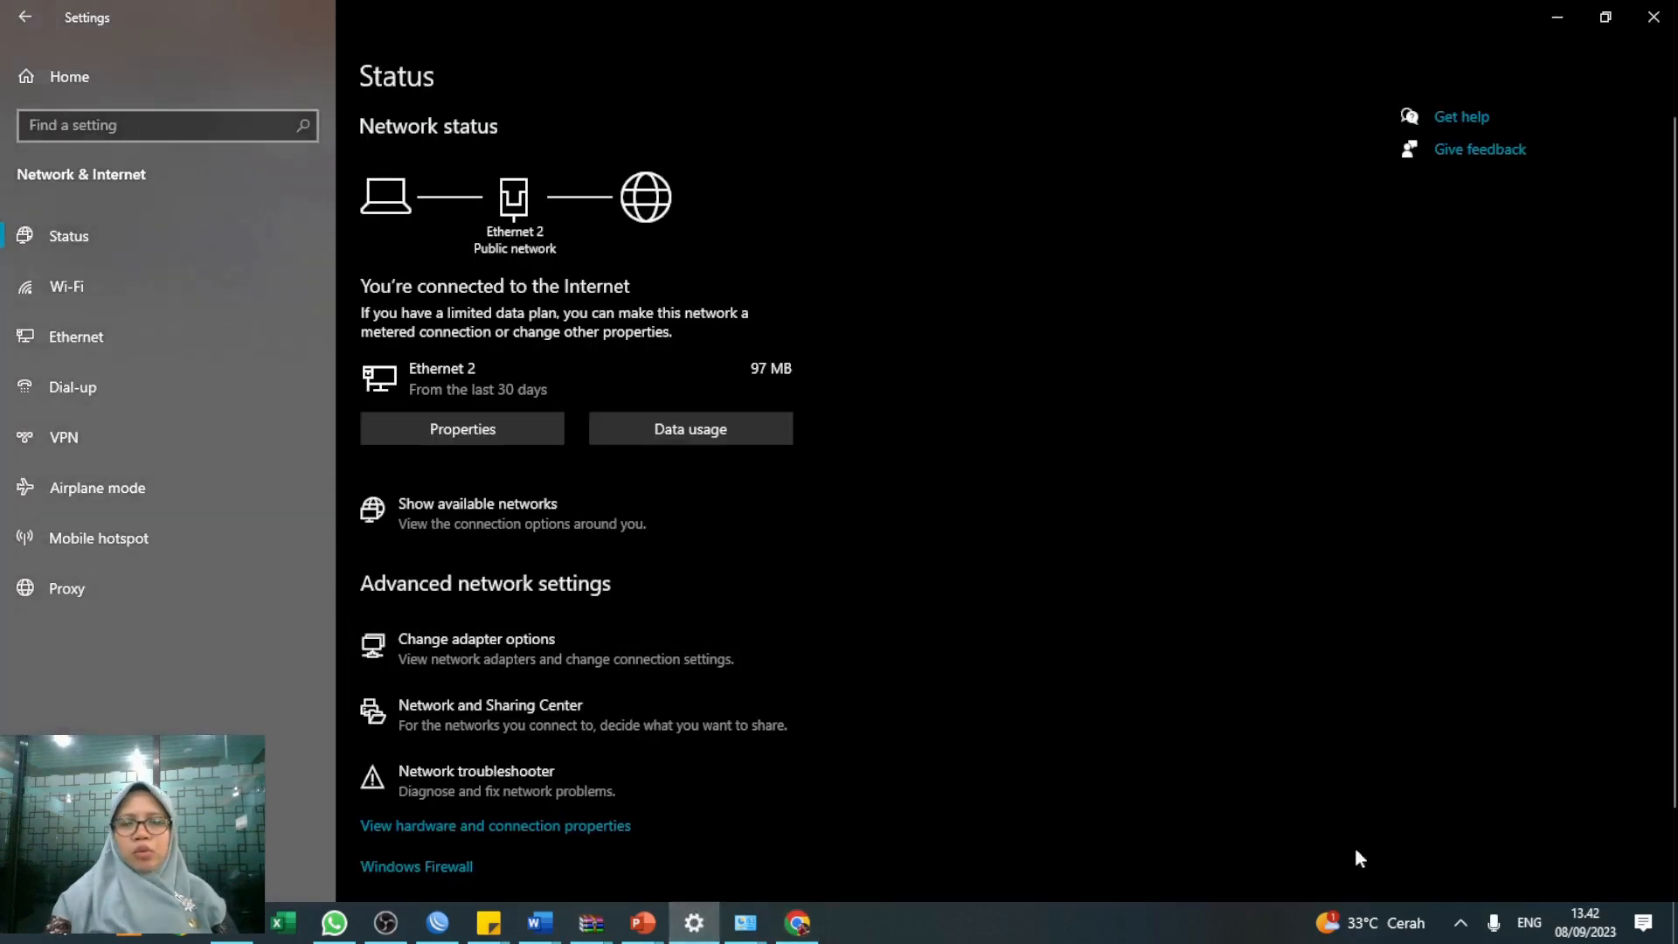
{"action": "left_click", "coordinate": [1460, 922]}
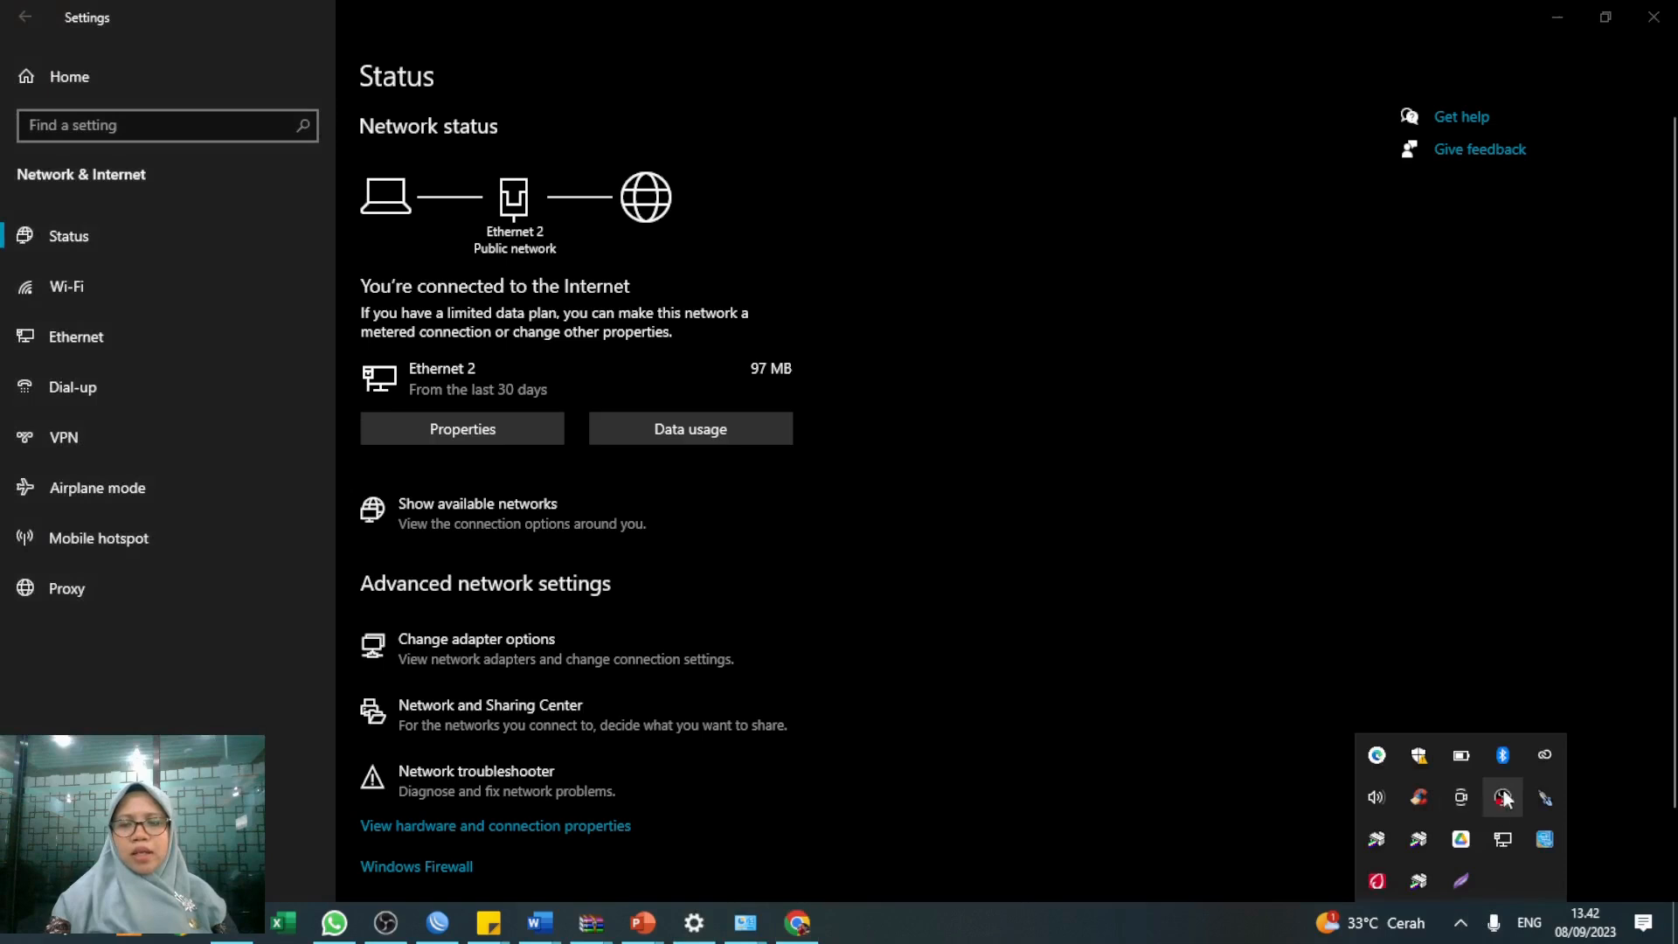
{"action": "left_click", "coordinate": [1501, 838]}
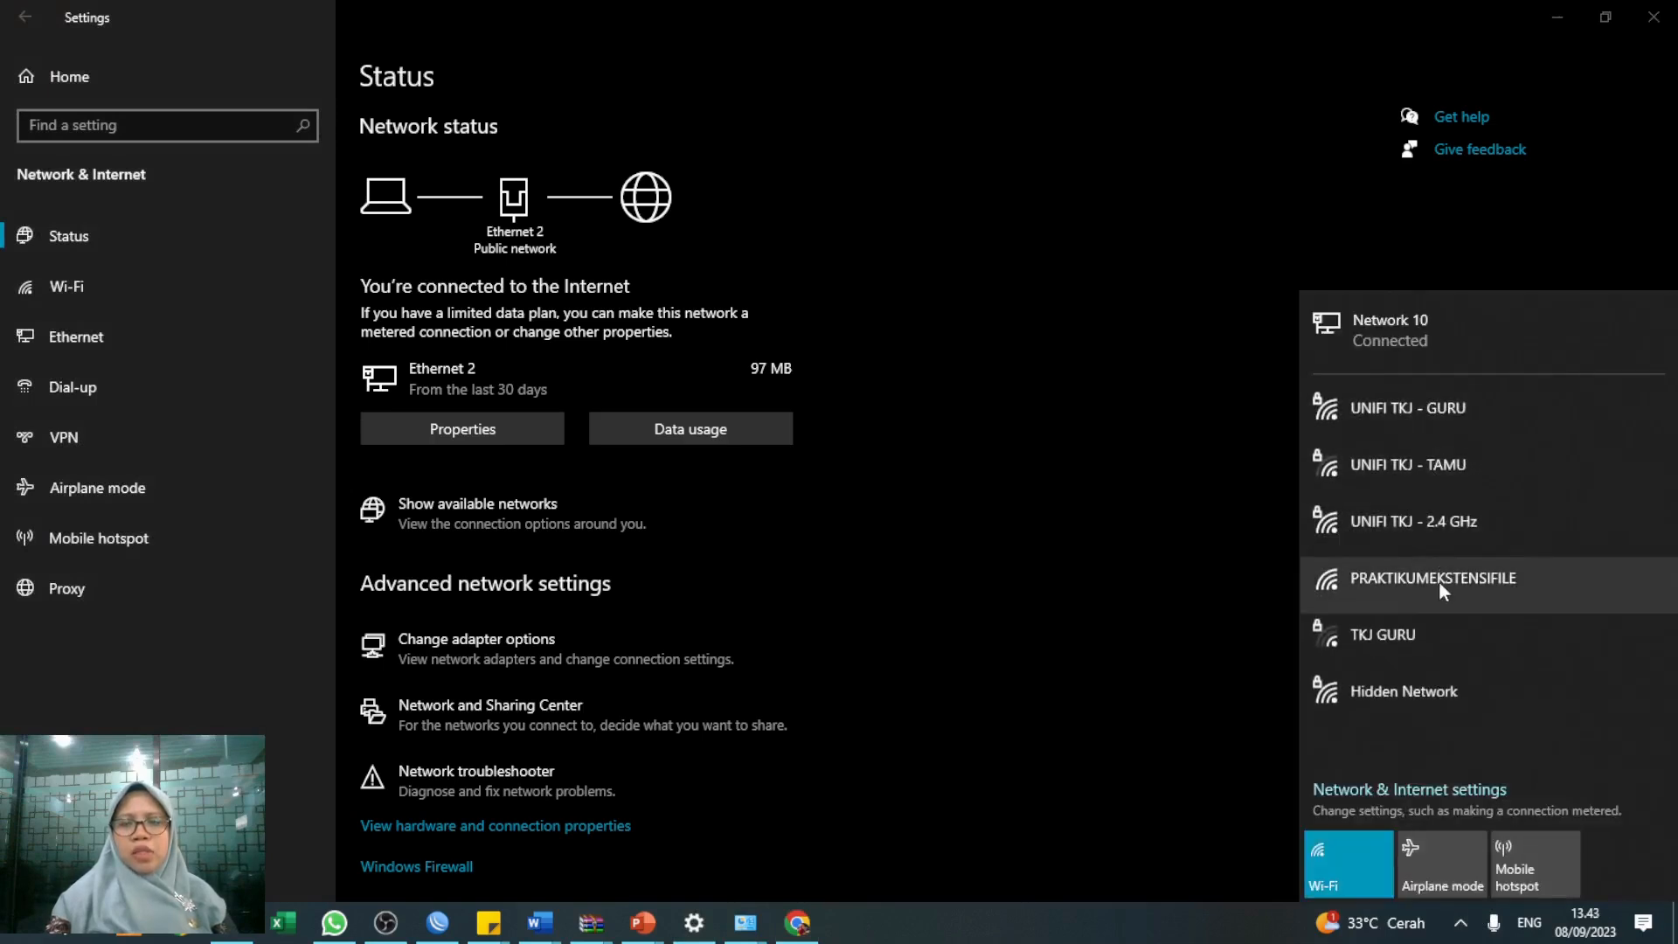
{"action": "left_click", "coordinate": [1439, 582]}
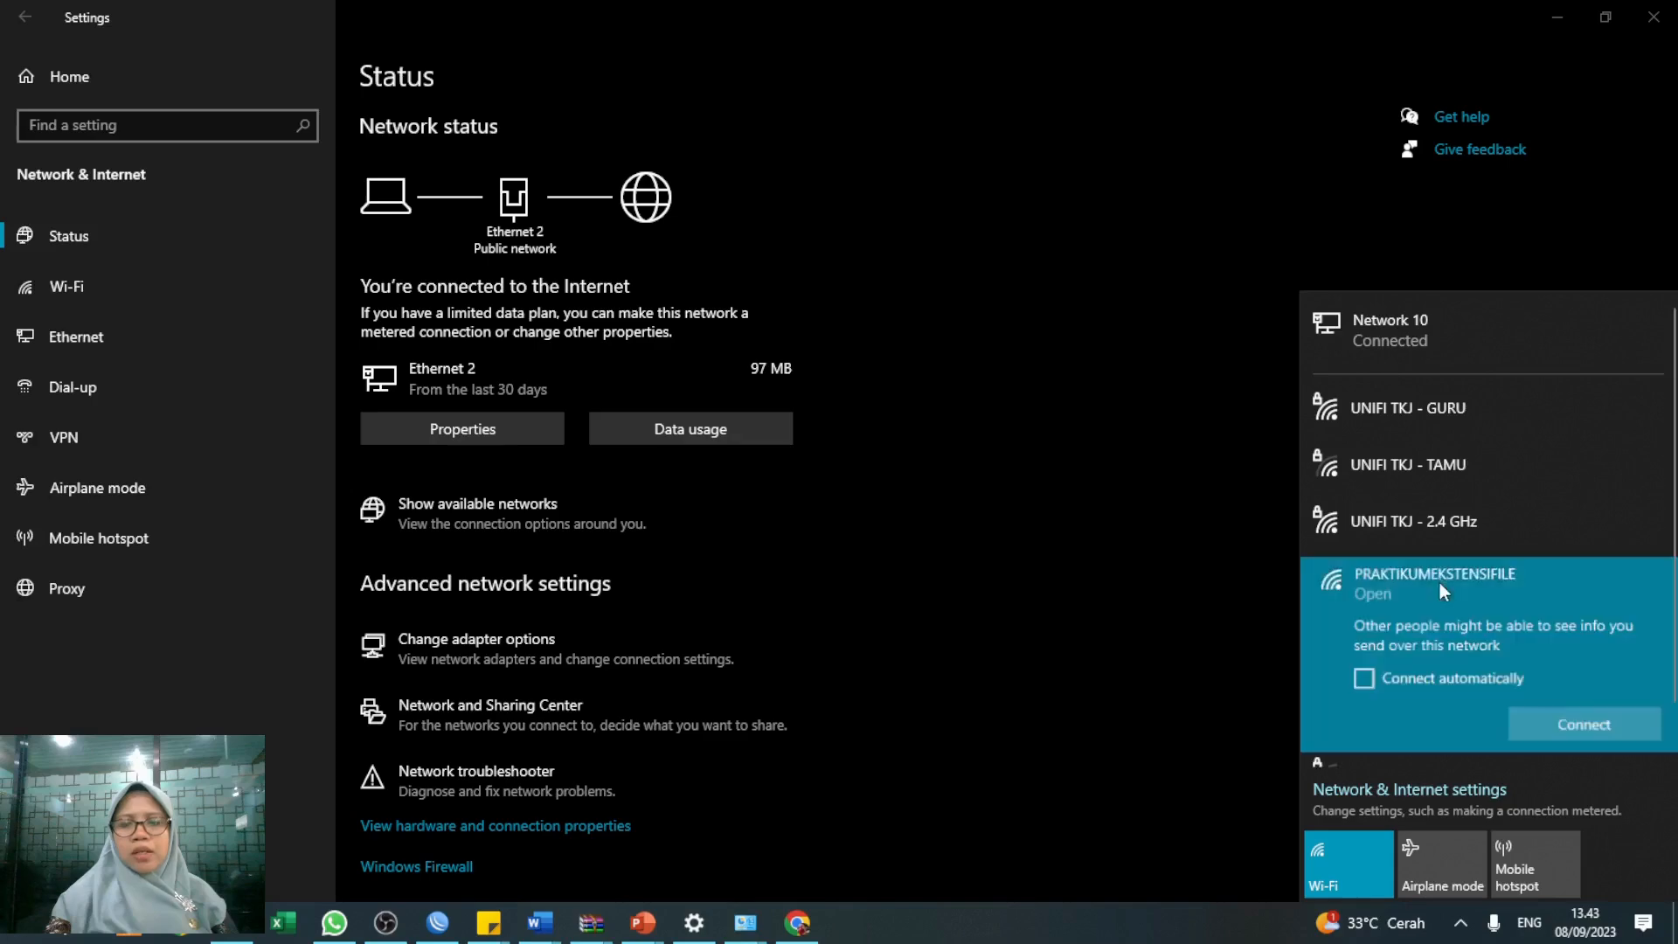
{"action": "left_click", "coordinate": [1555, 731]}
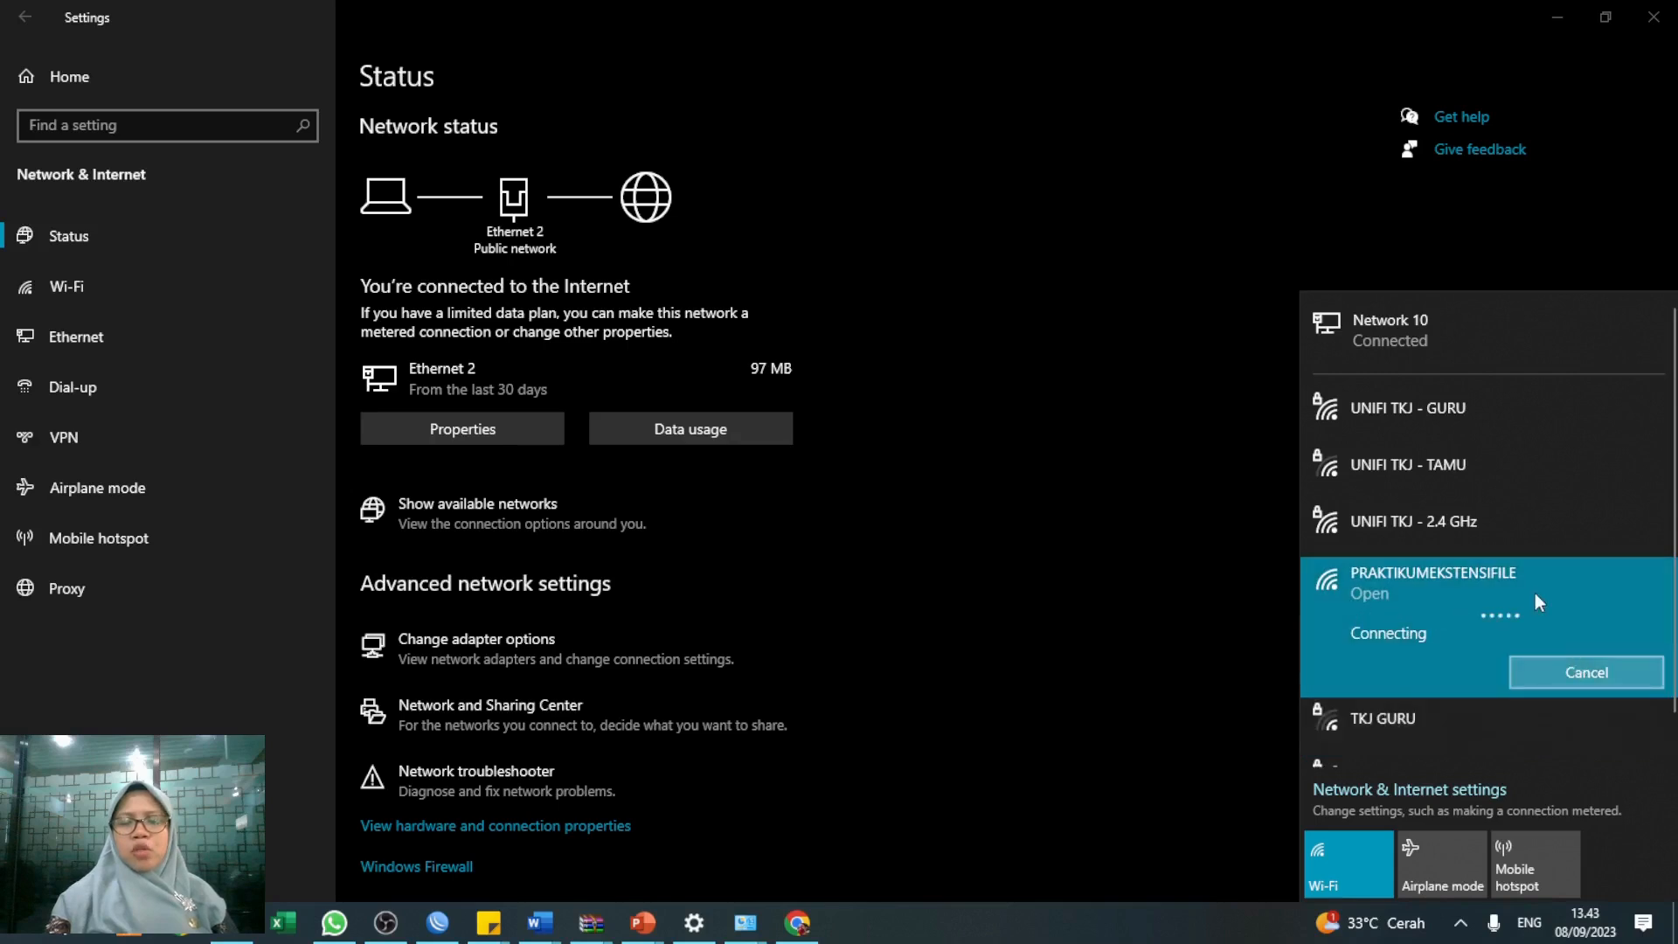
{"action": "left_click", "coordinate": [1555, 21]}
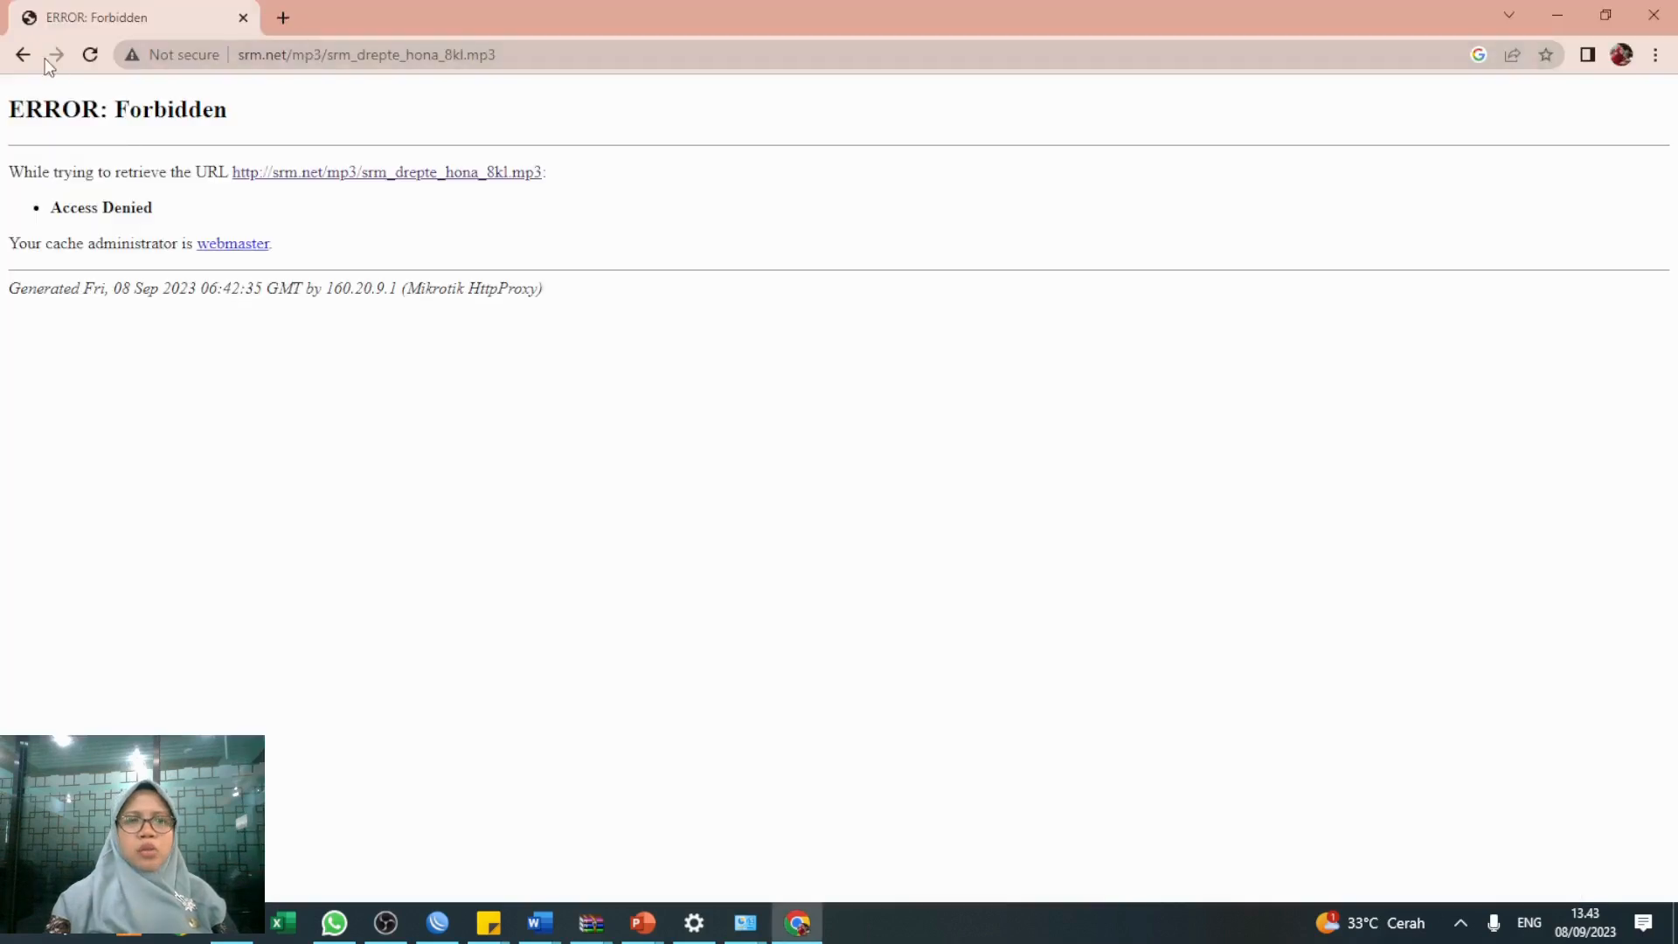
Return to the srm.net mp3 index and check the IP address and DNS servers in the PRAKTIKUMEKSTENSIFILE network properties
{"action": "left_click", "coordinate": [26, 56]}
{"action": "left_click", "coordinate": [63, 45]}
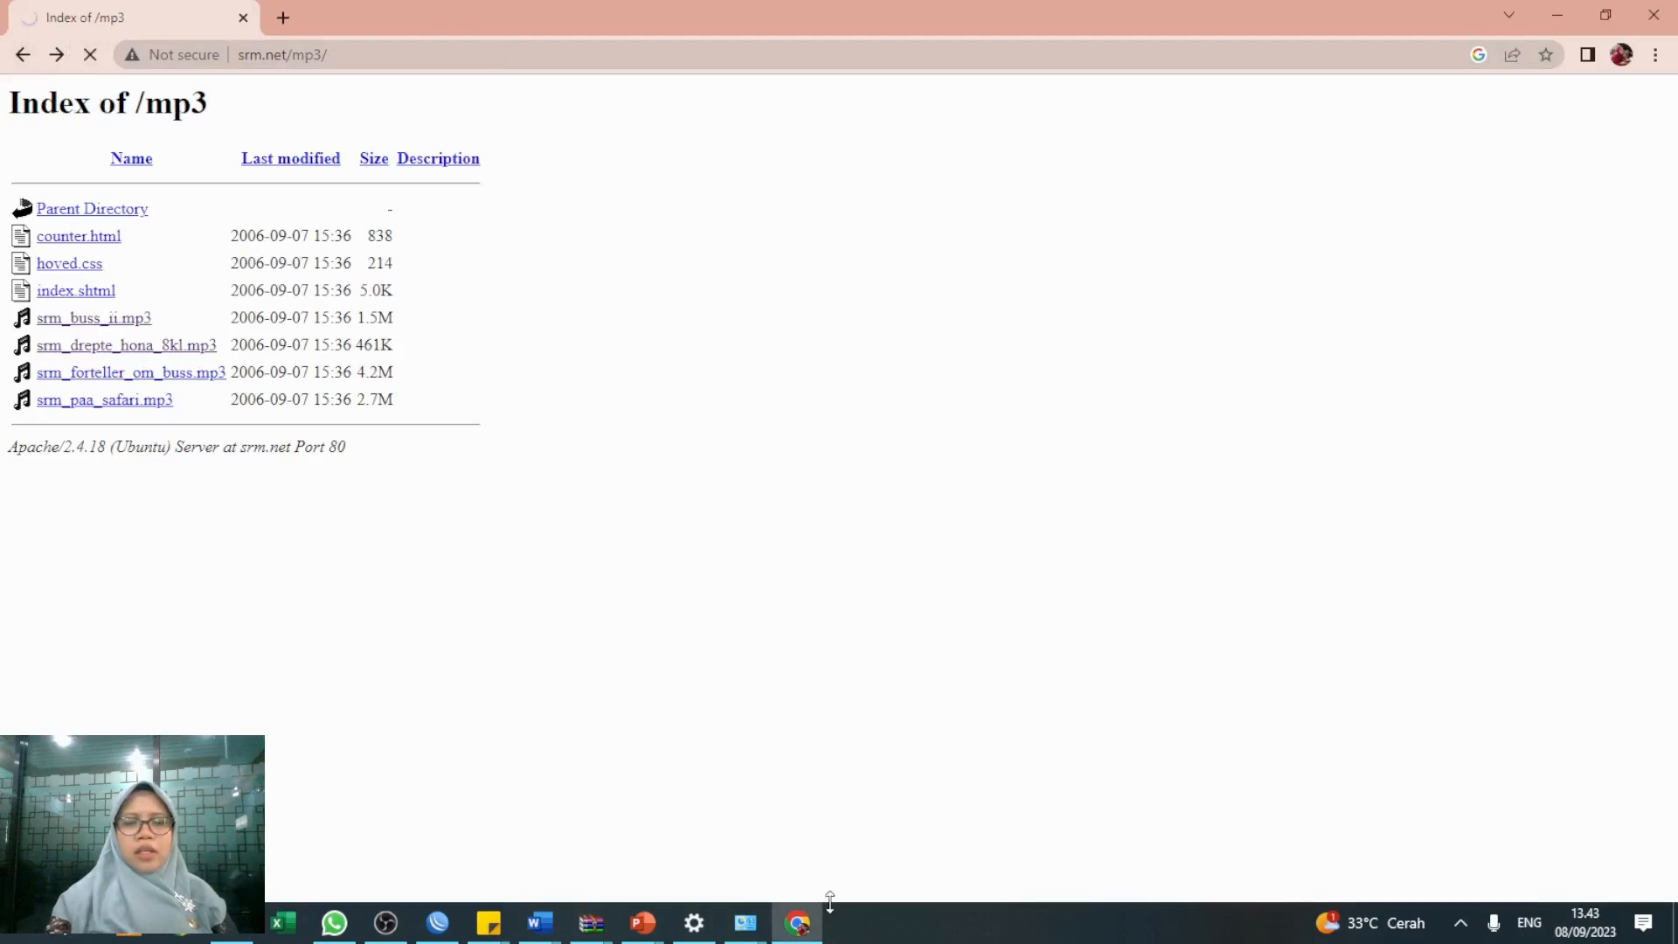
{"action": "left_click", "coordinate": [1461, 925]}
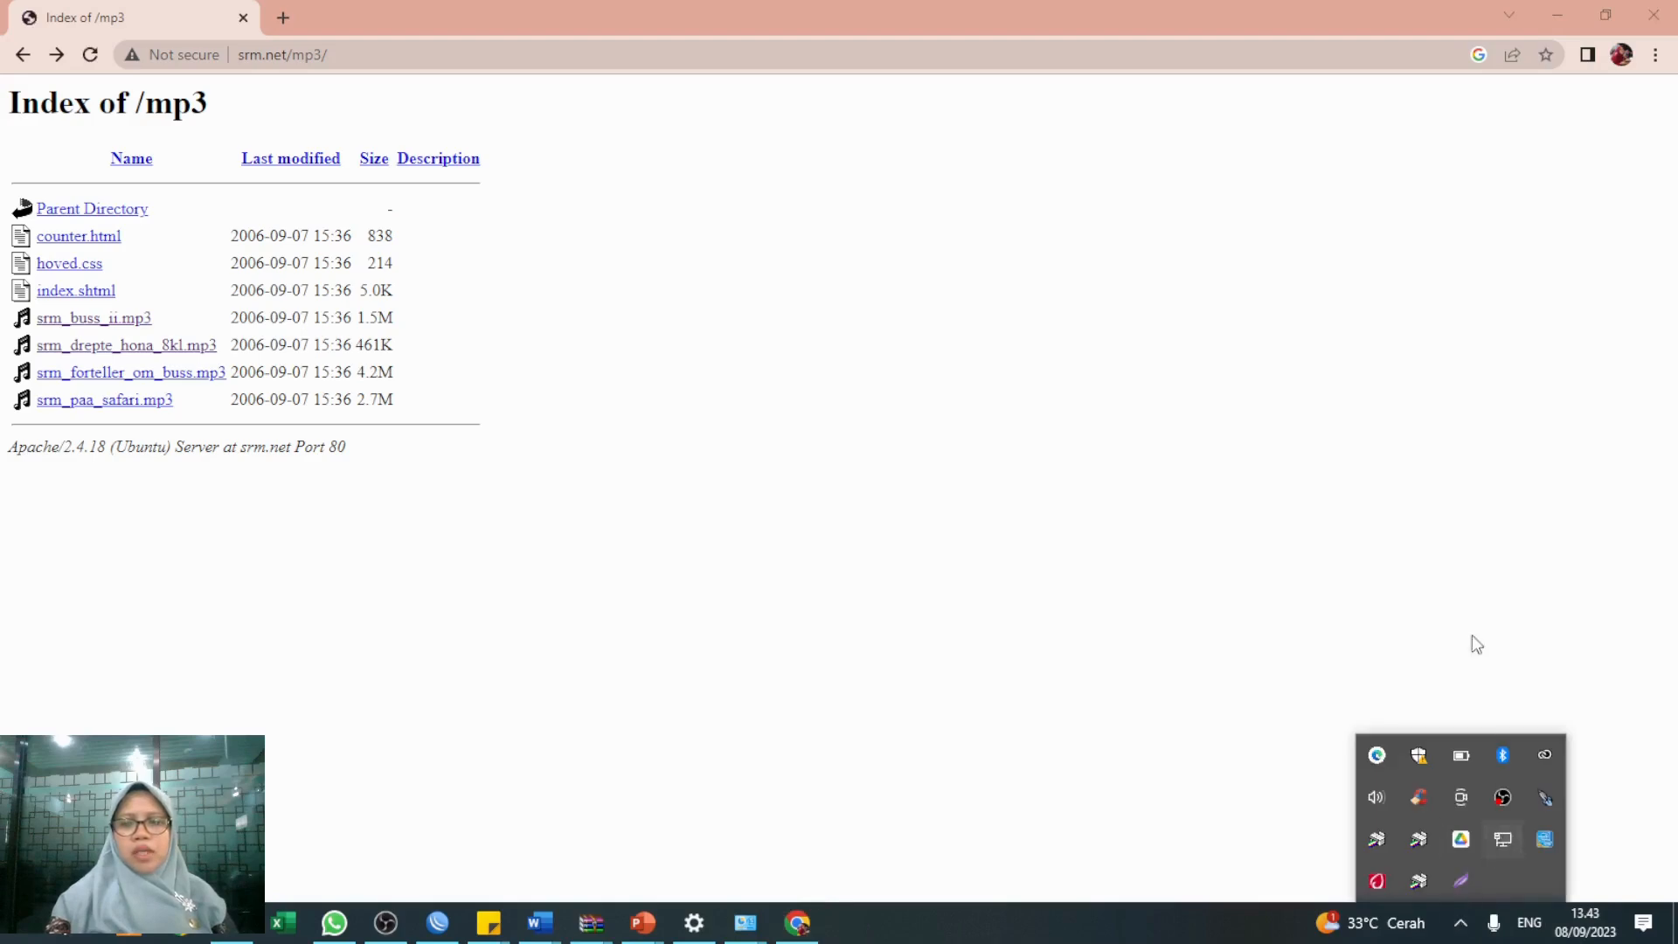
{"action": "left_click", "coordinate": [1503, 841]}
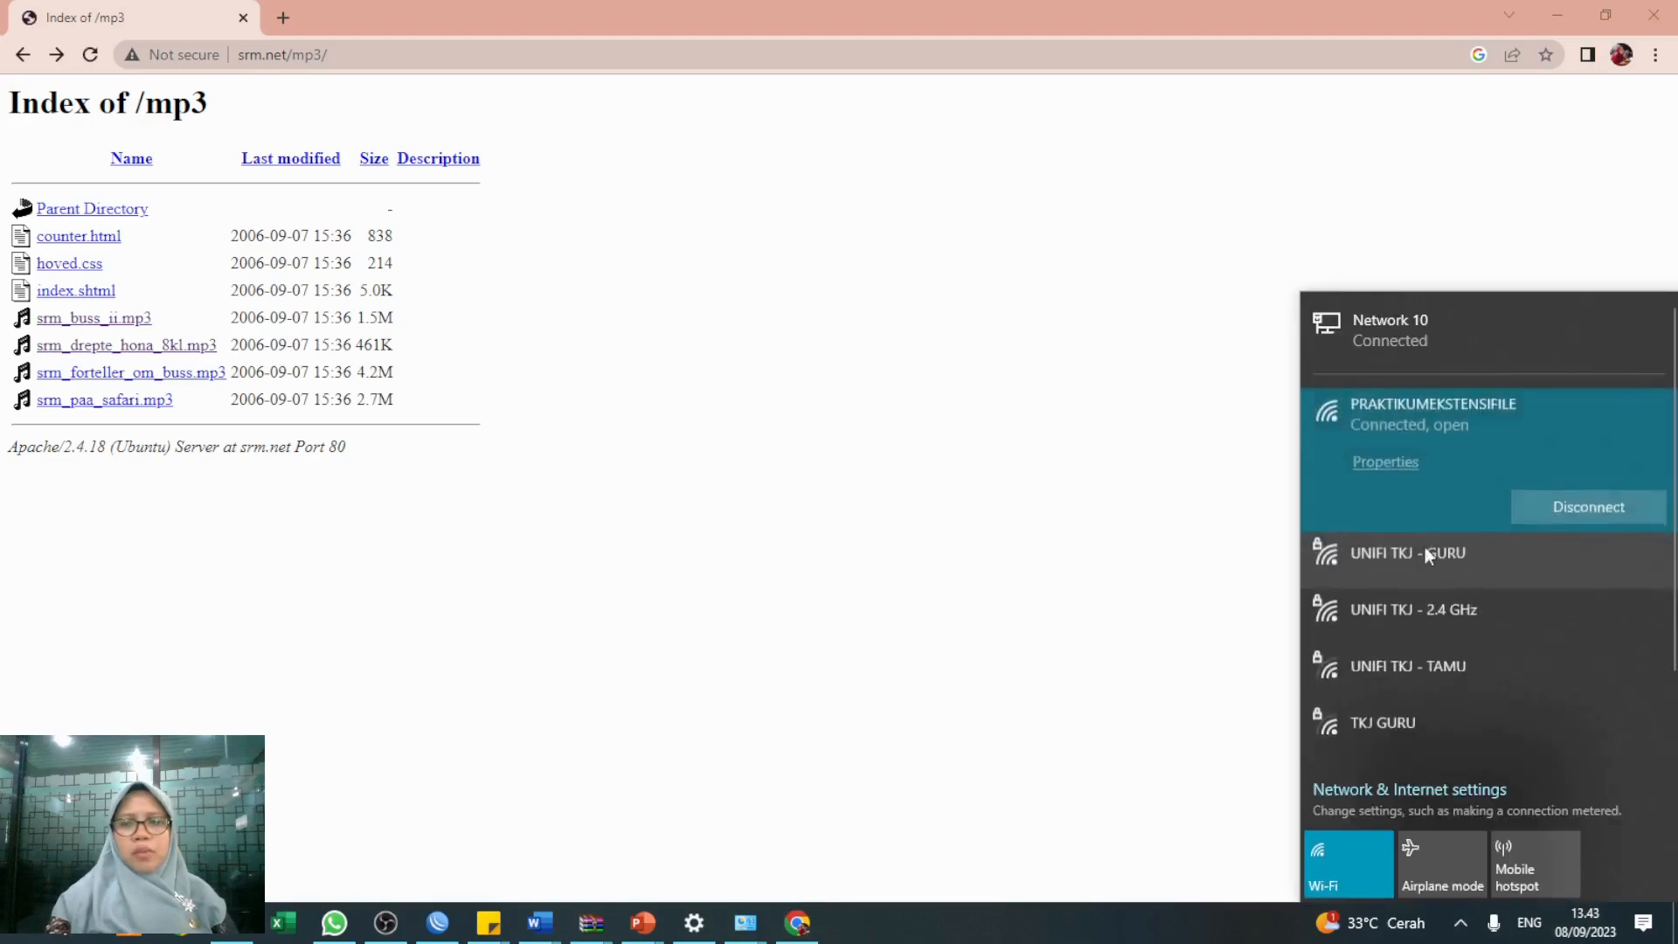
{"action": "left_click", "coordinate": [1386, 462]}
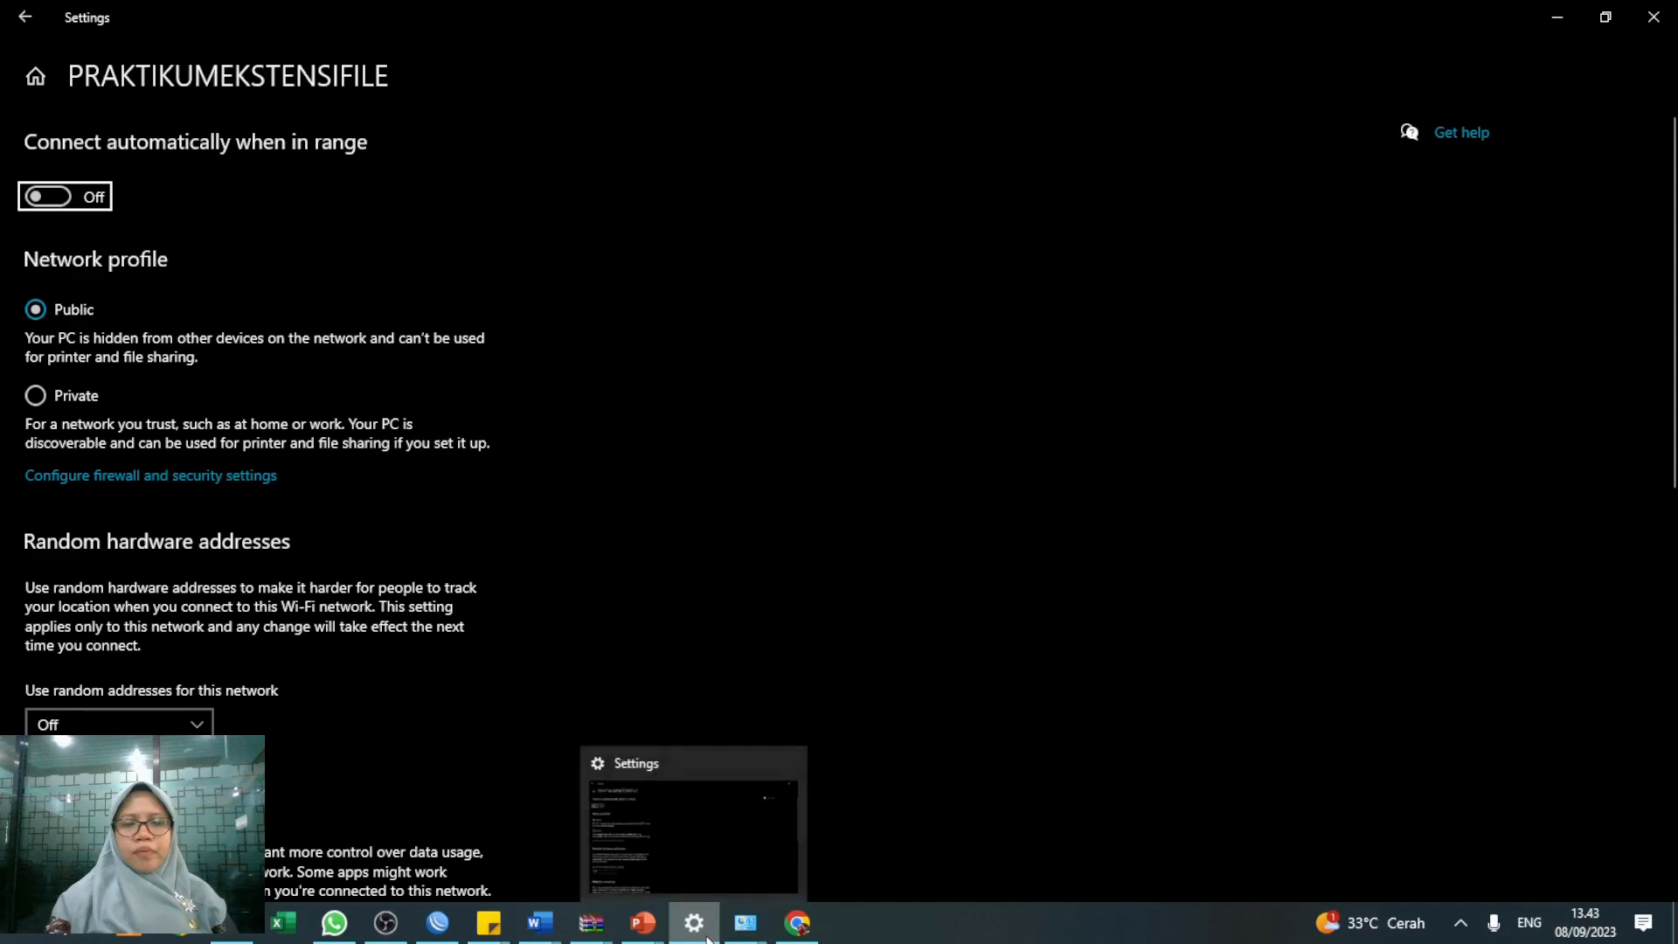
{"action": "scroll", "coordinate": [379, 479], "scroll_direction": "down", "scroll_amount": 3}
{"action": "scroll", "coordinate": [379, 479], "scroll_direction": "down", "scroll_amount": 7}
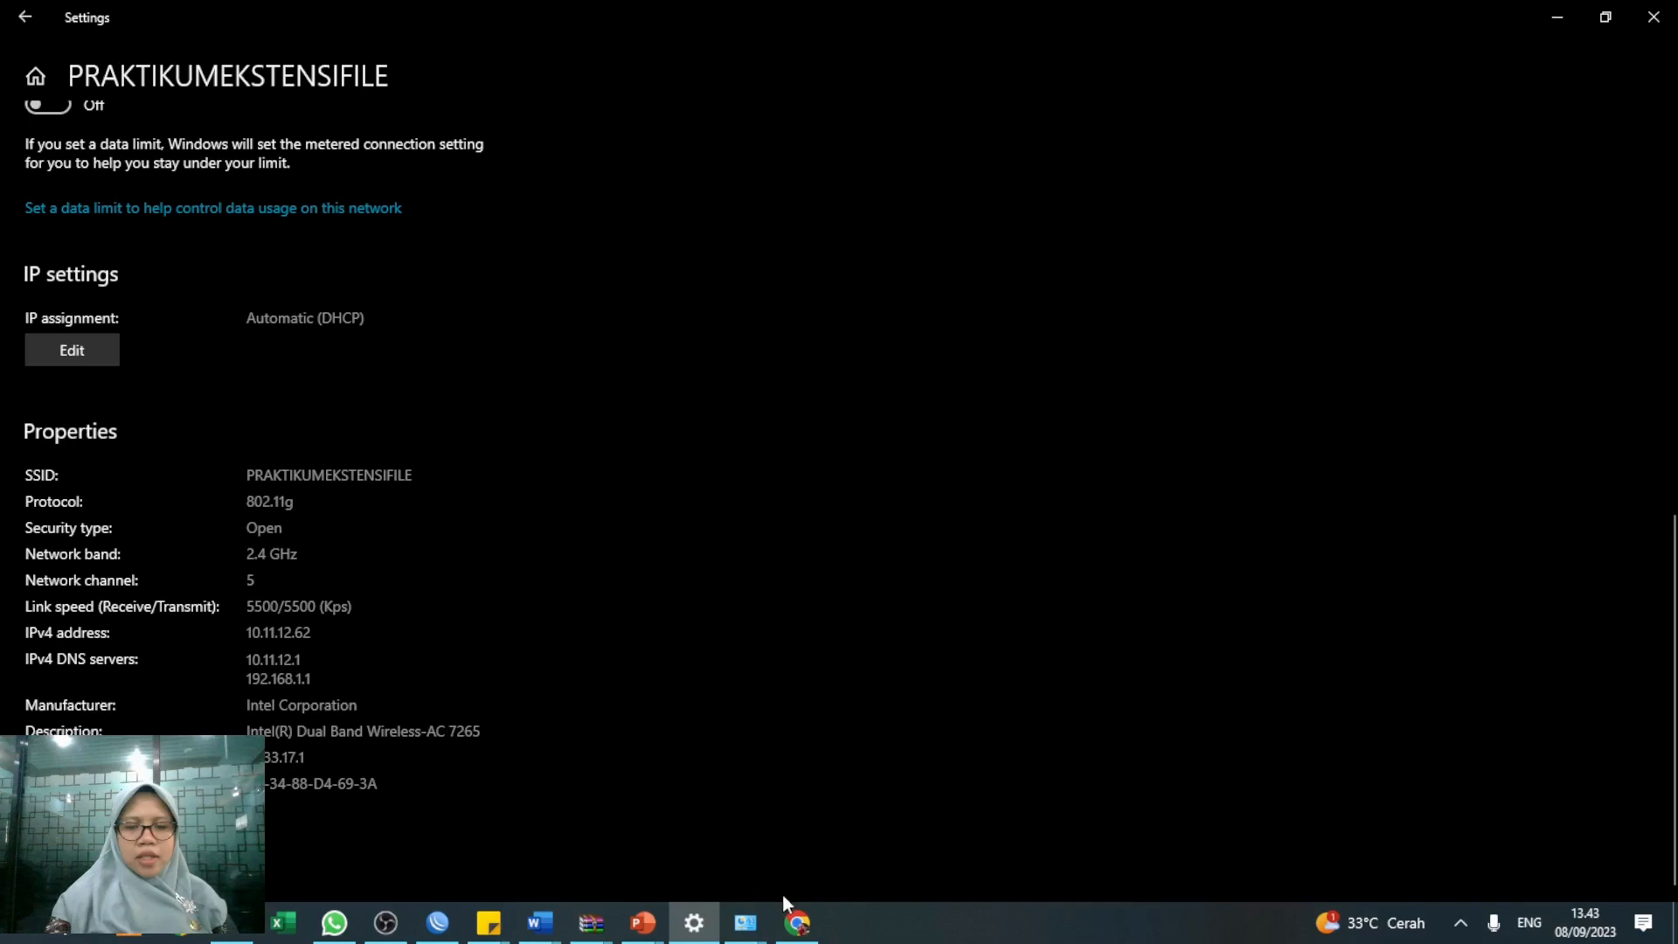
Switch back to Chrome, test opening srm_forteller_om_buss.mp3 from the srm.net index, and close the browser
{"action": "left_click", "coordinate": [818, 933]}
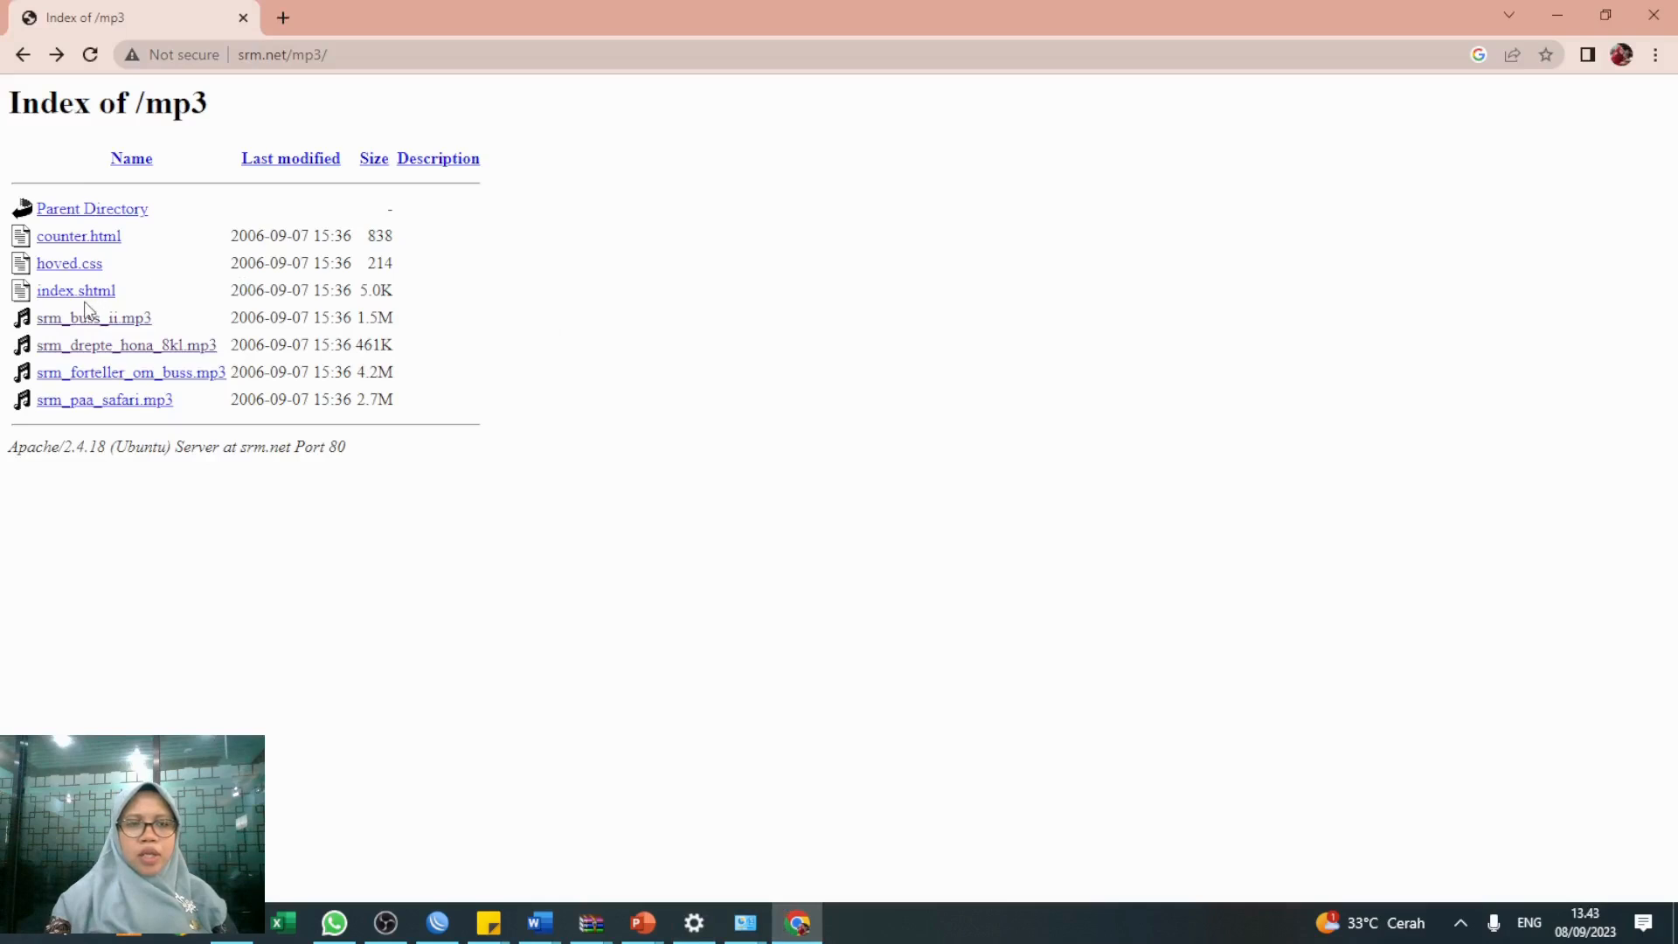
{"action": "left_click", "coordinate": [103, 378]}
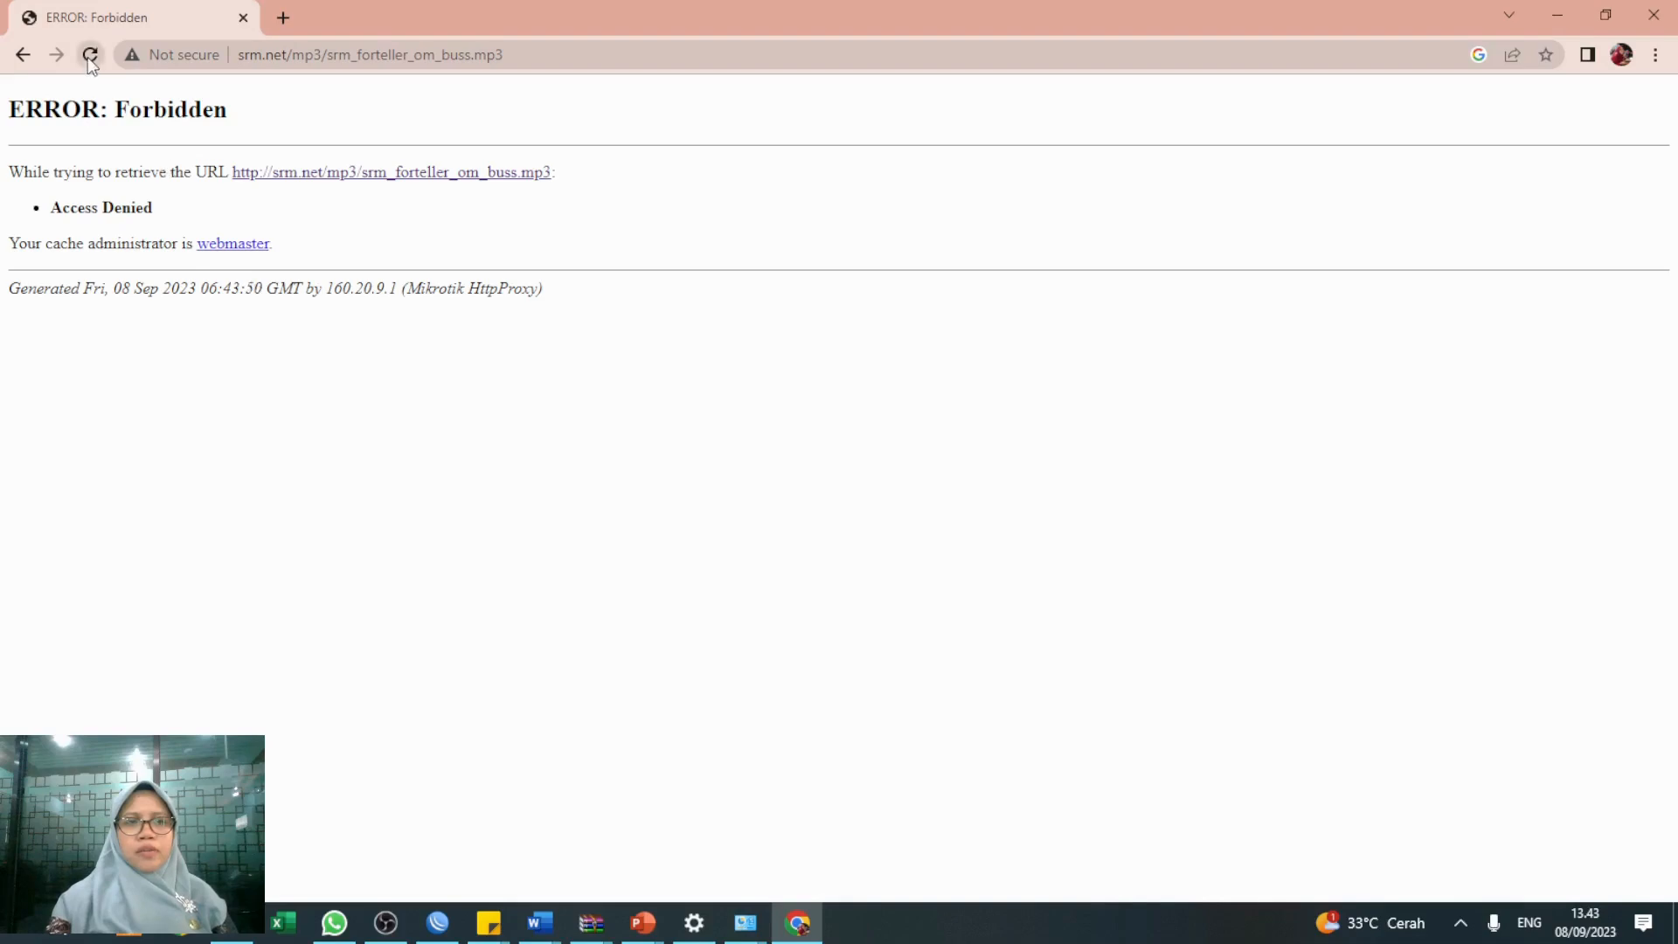
{"action": "left_click", "coordinate": [23, 54]}
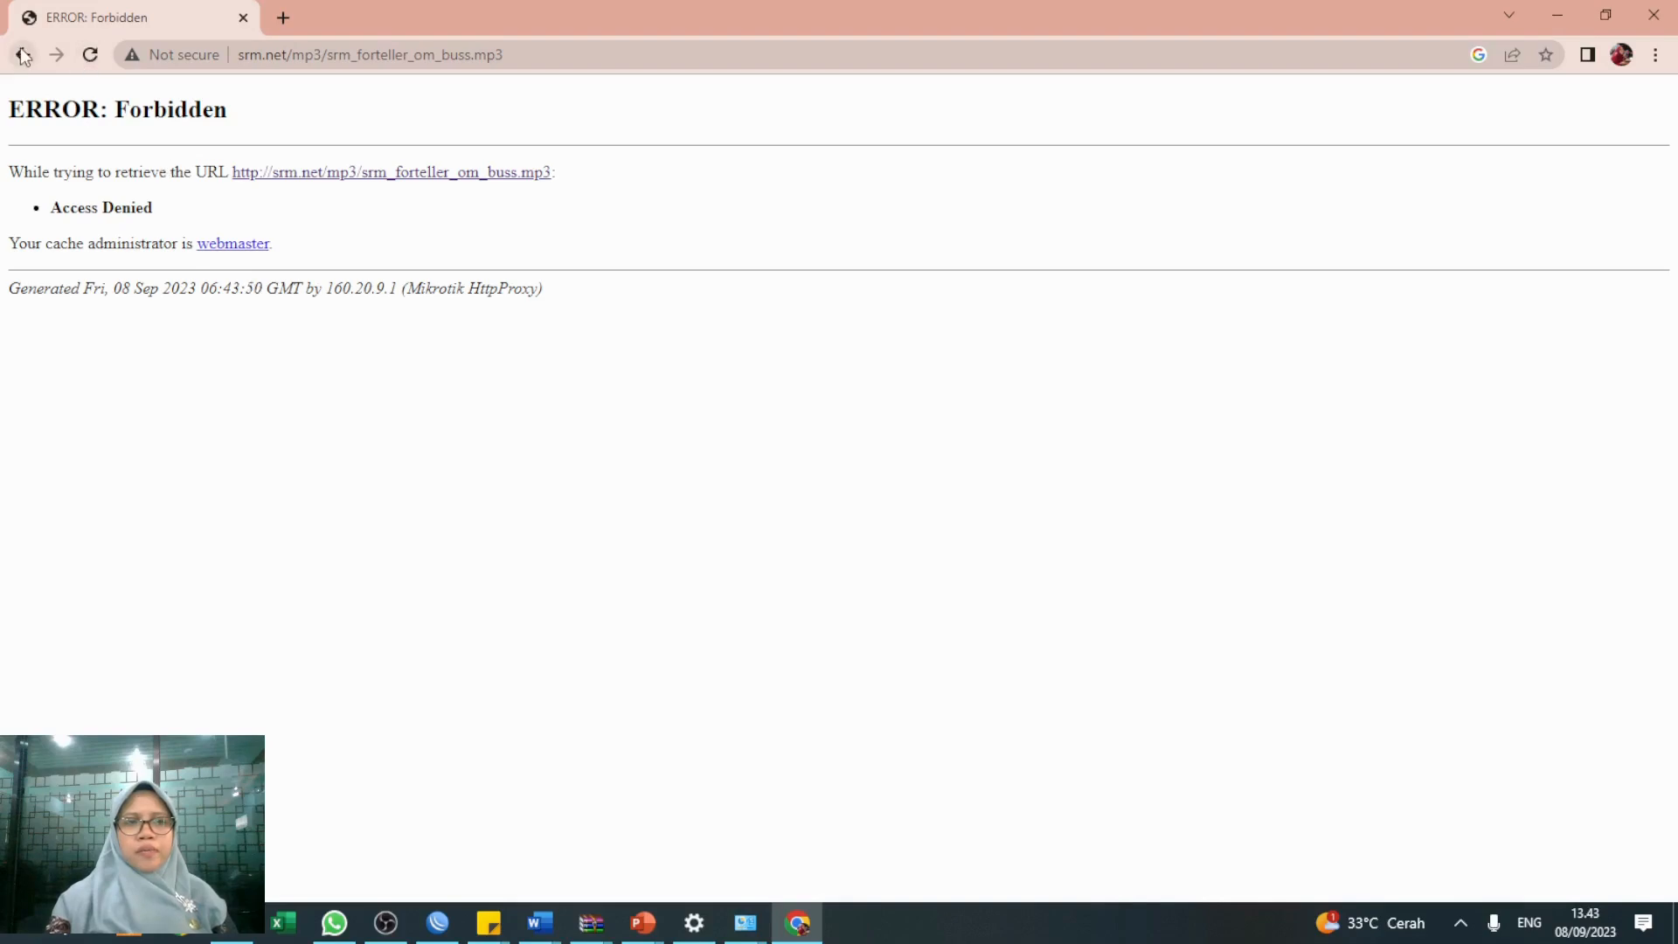
{"action": "left_click", "coordinate": [243, 19]}
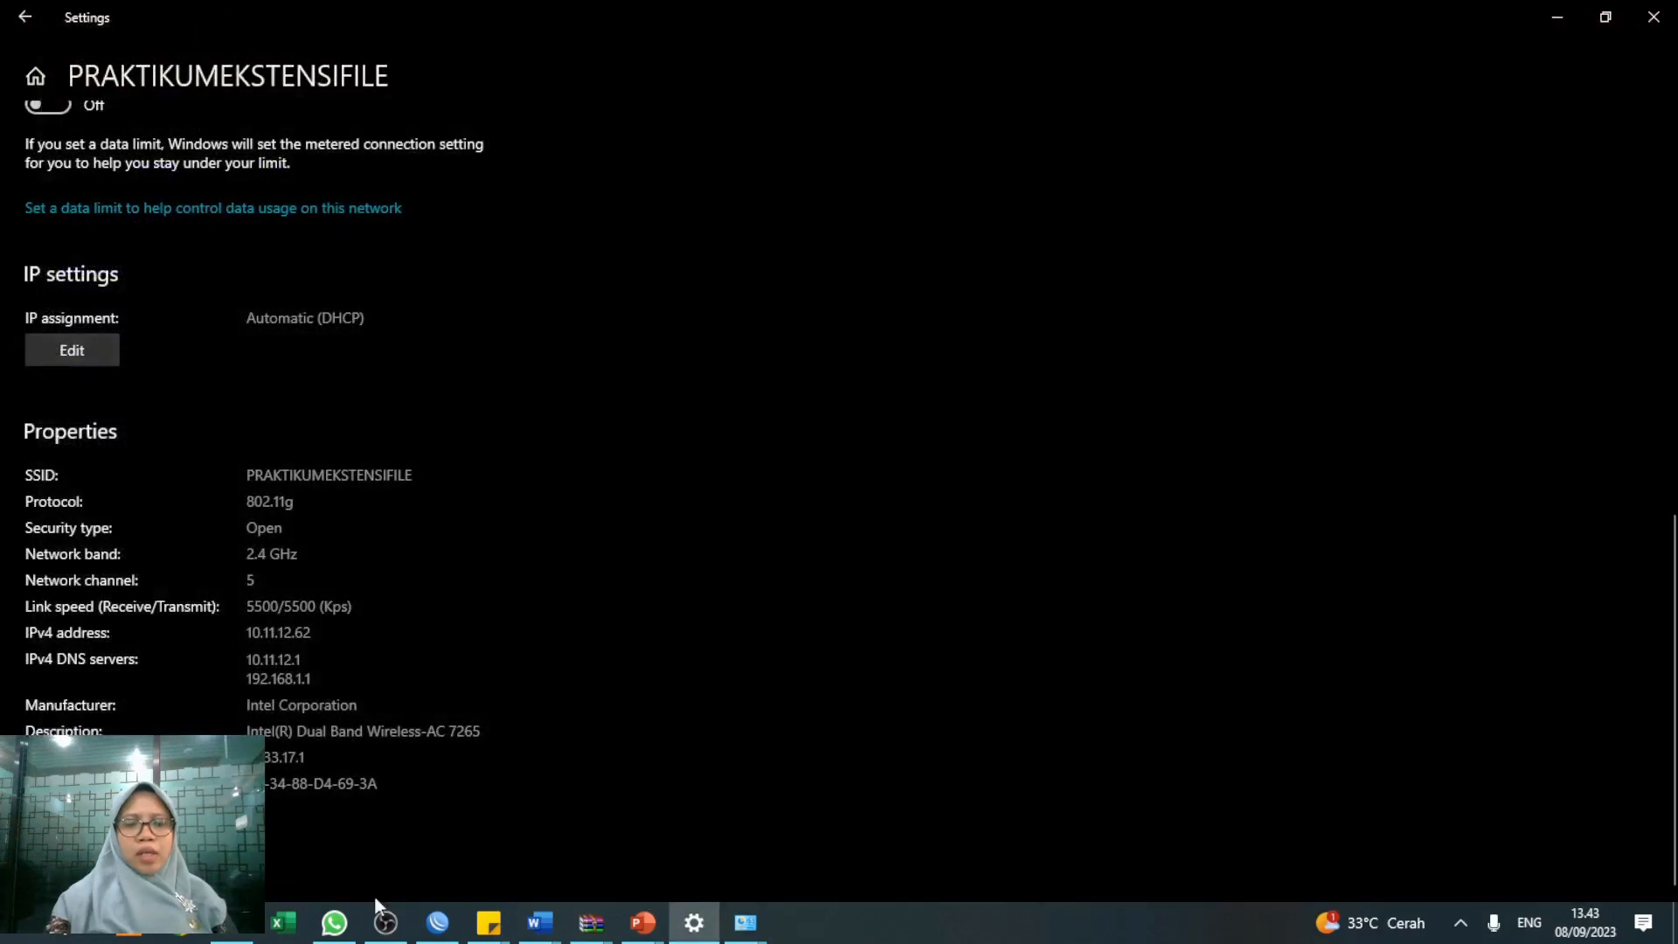
Reopen Chrome with the same profile and test opening srm_paa_safari.mp3 from the srm.net index found by searching "index mp3"
{"action": "left_click", "coordinate": [187, 937]}
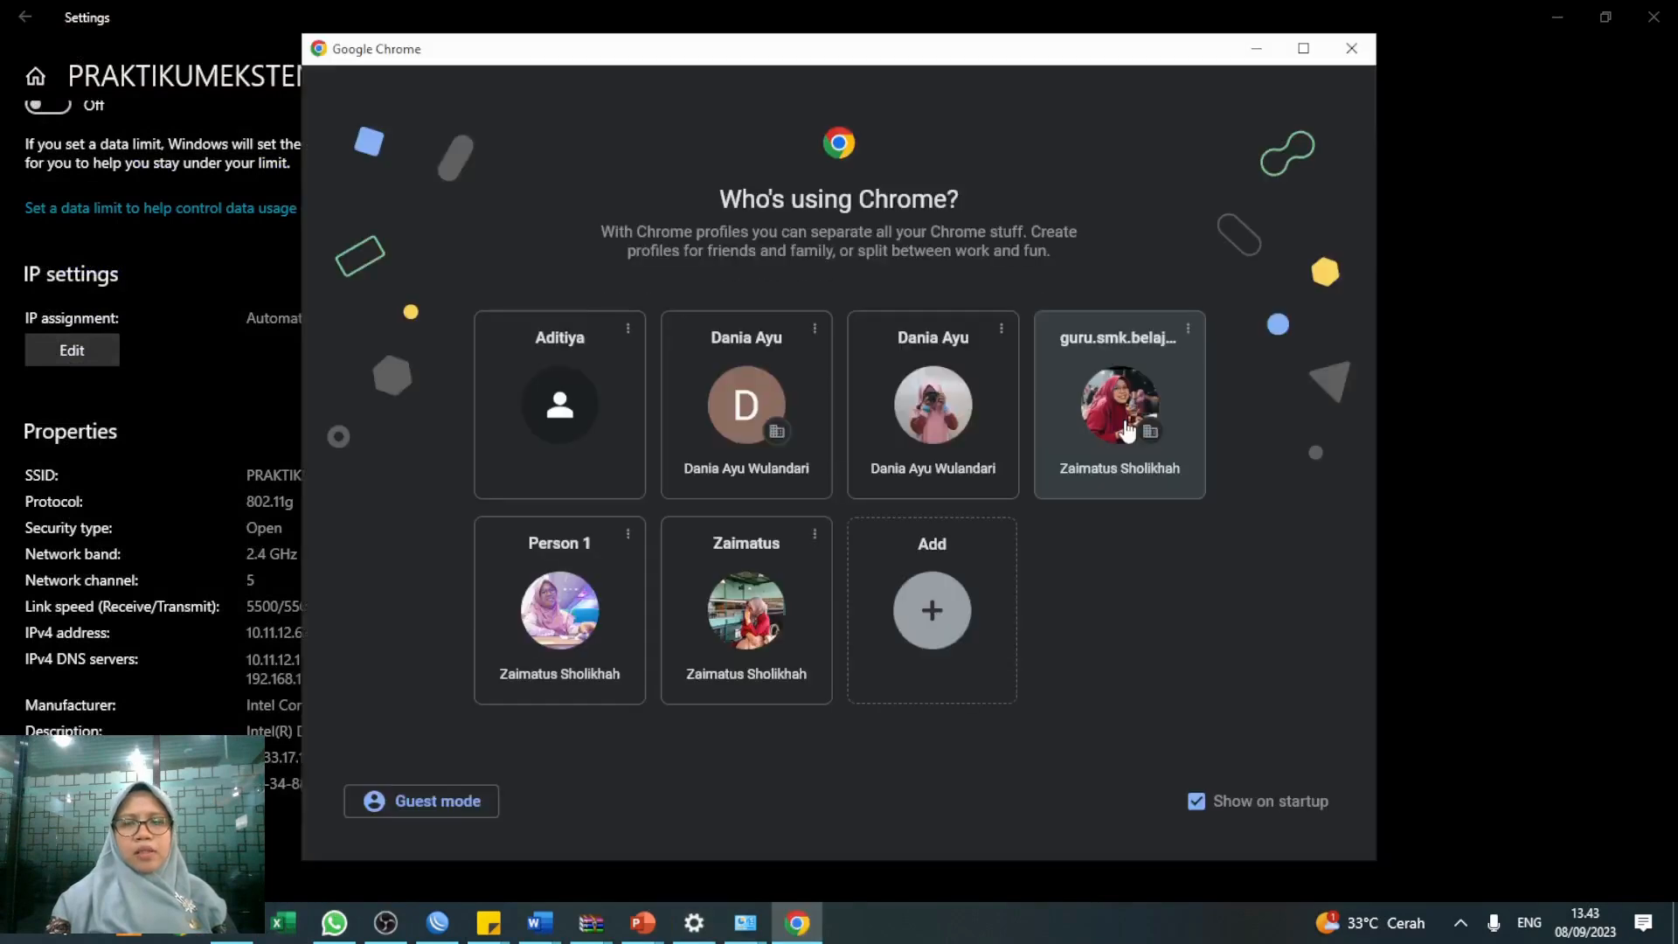
{"action": "left_click", "coordinate": [1128, 430]}
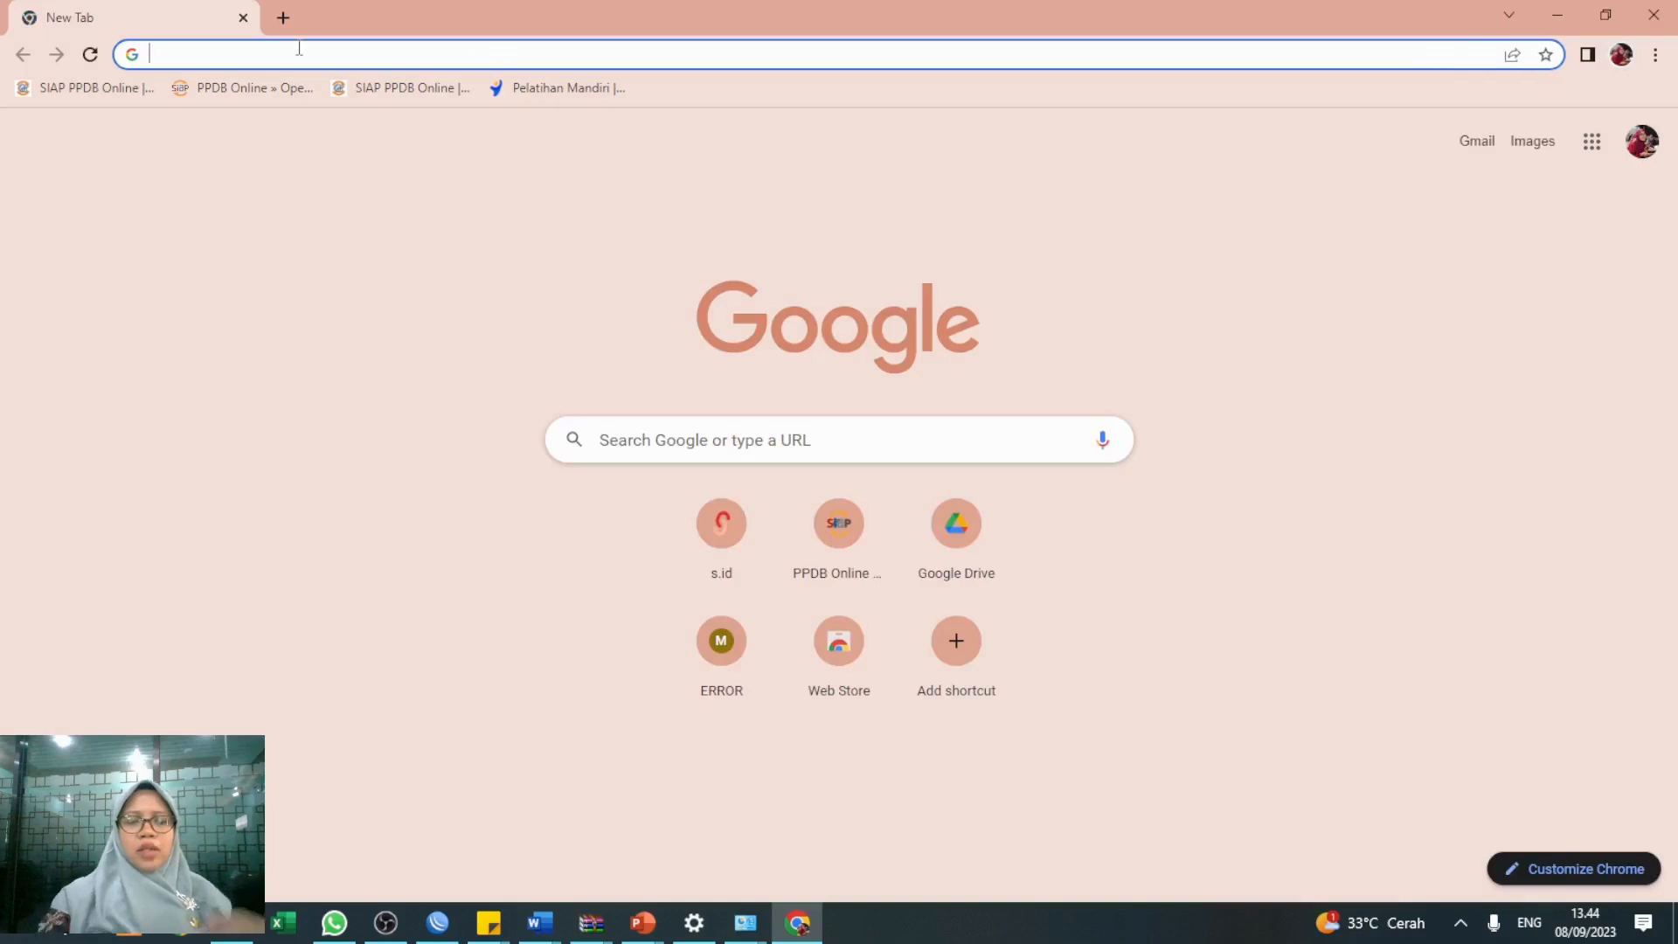
{"action": "type", "text": "inde"}
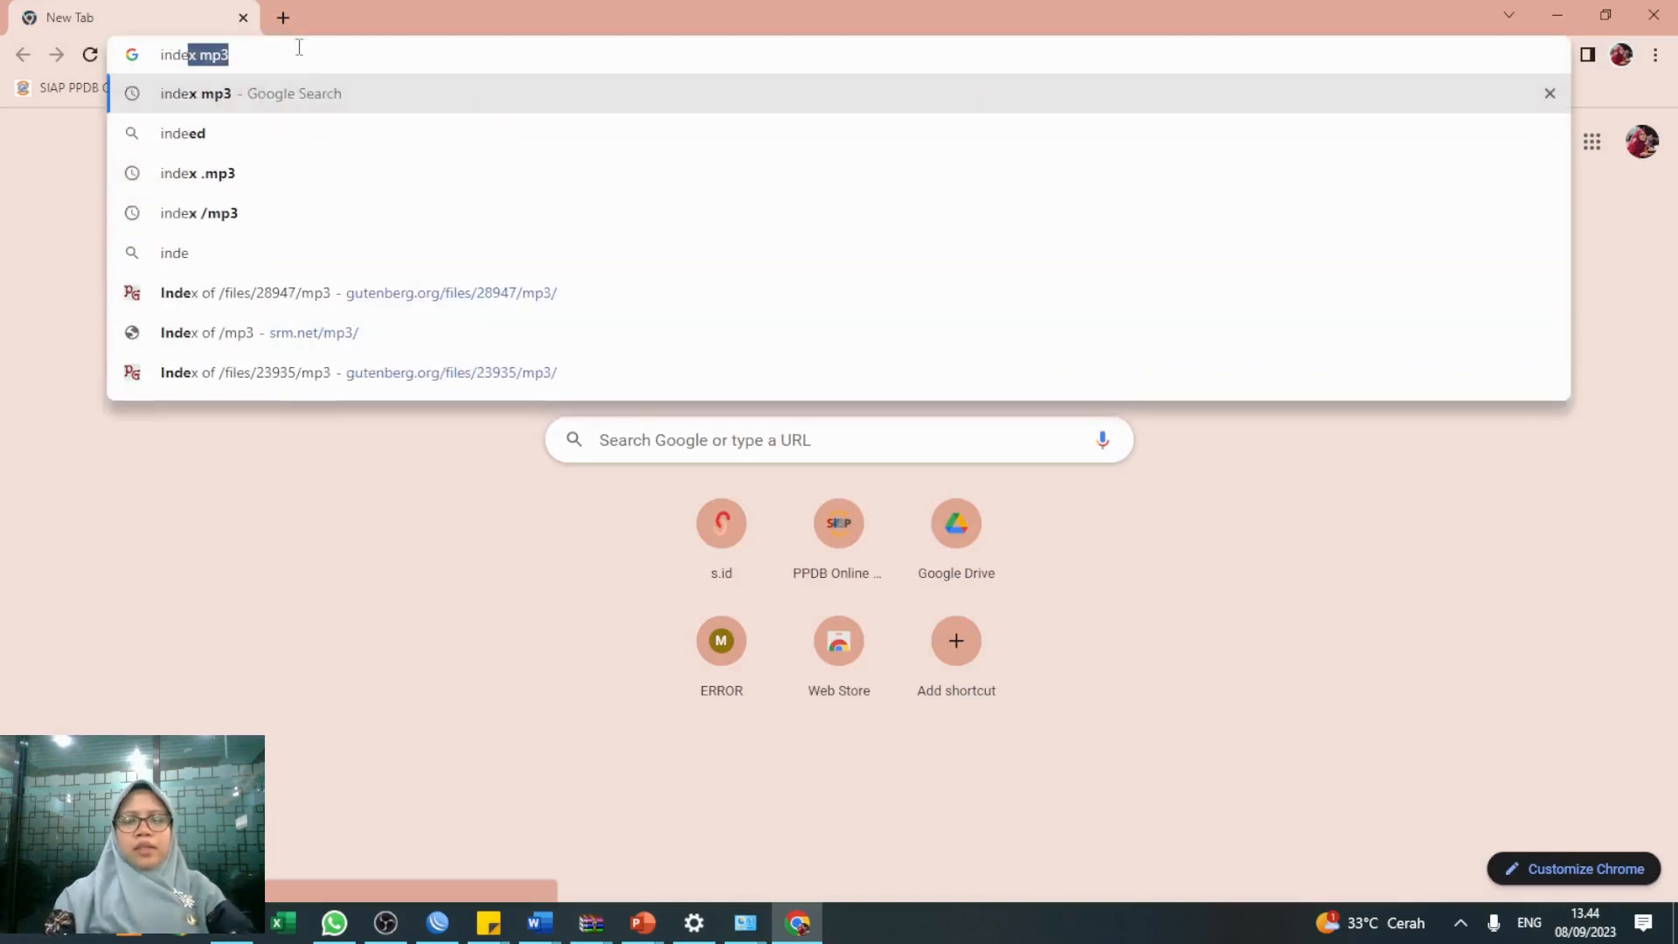
{"action": "key", "text": "Return"}
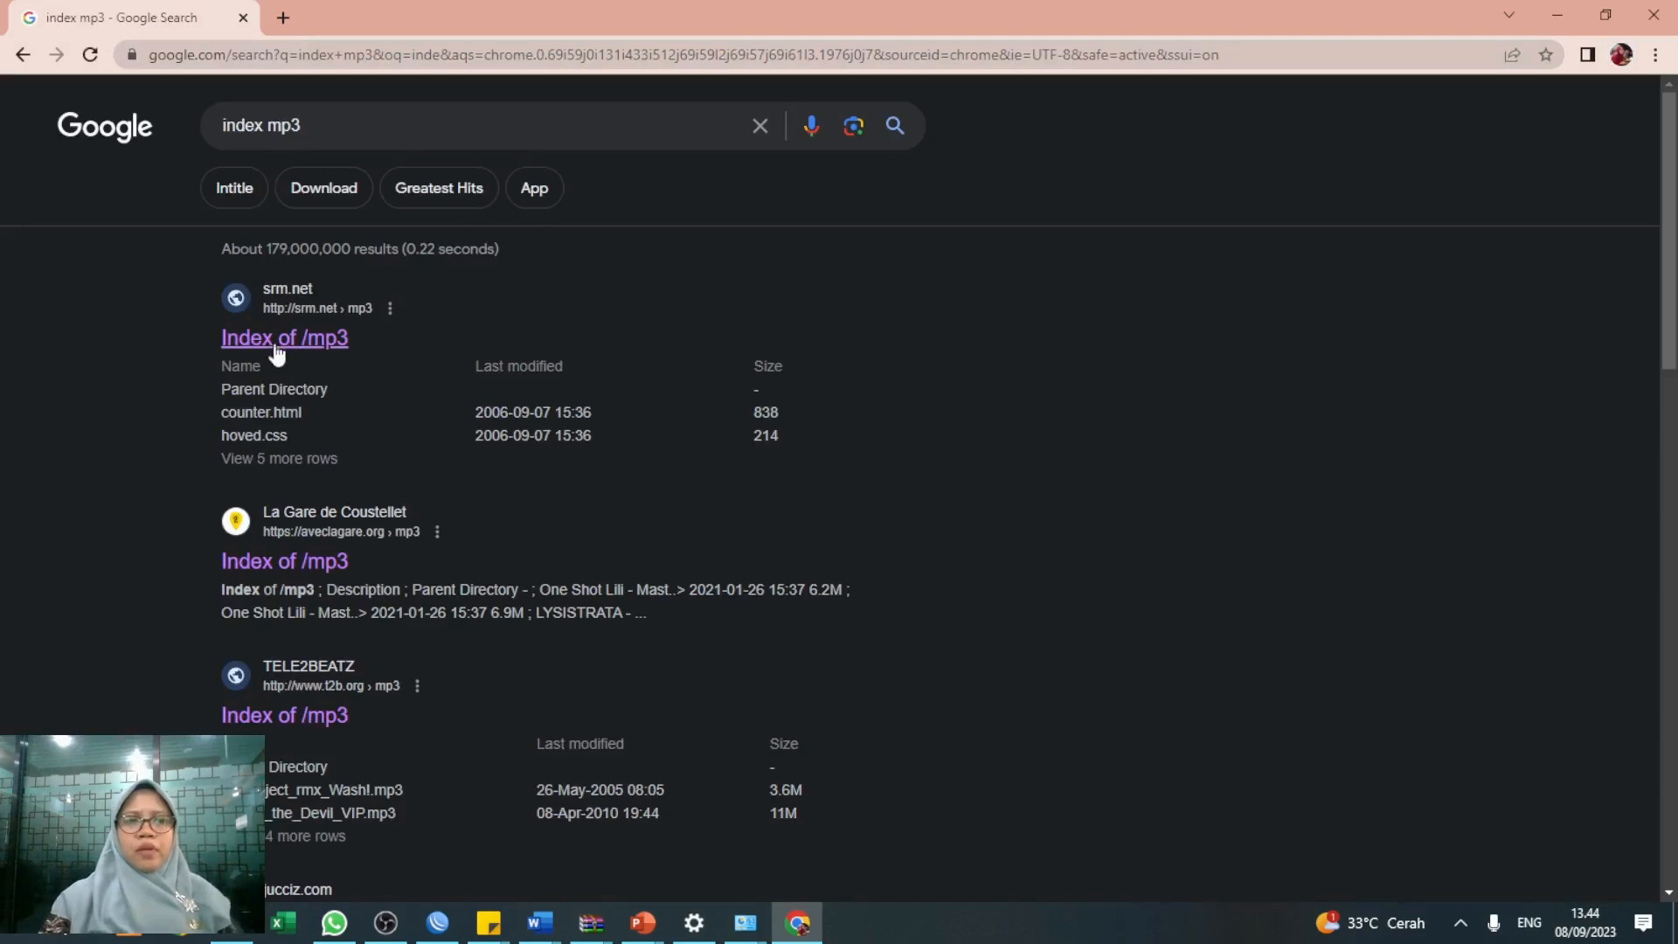
{"action": "left_click", "coordinate": [271, 339]}
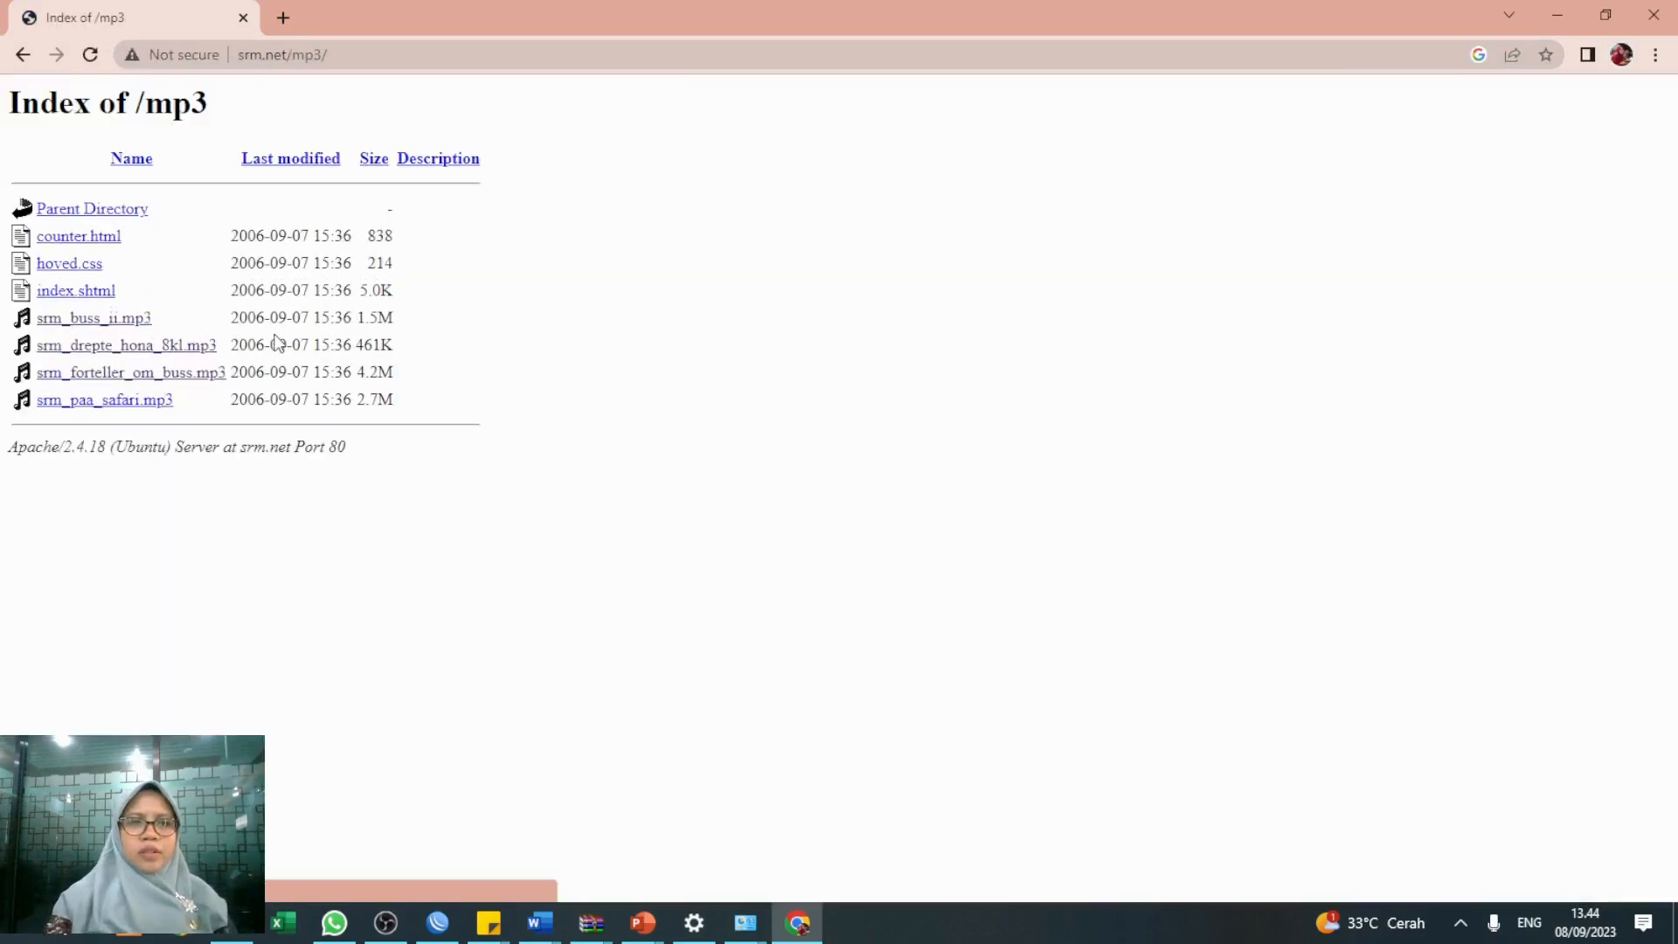
{"action": "left_click", "coordinate": [154, 401]}
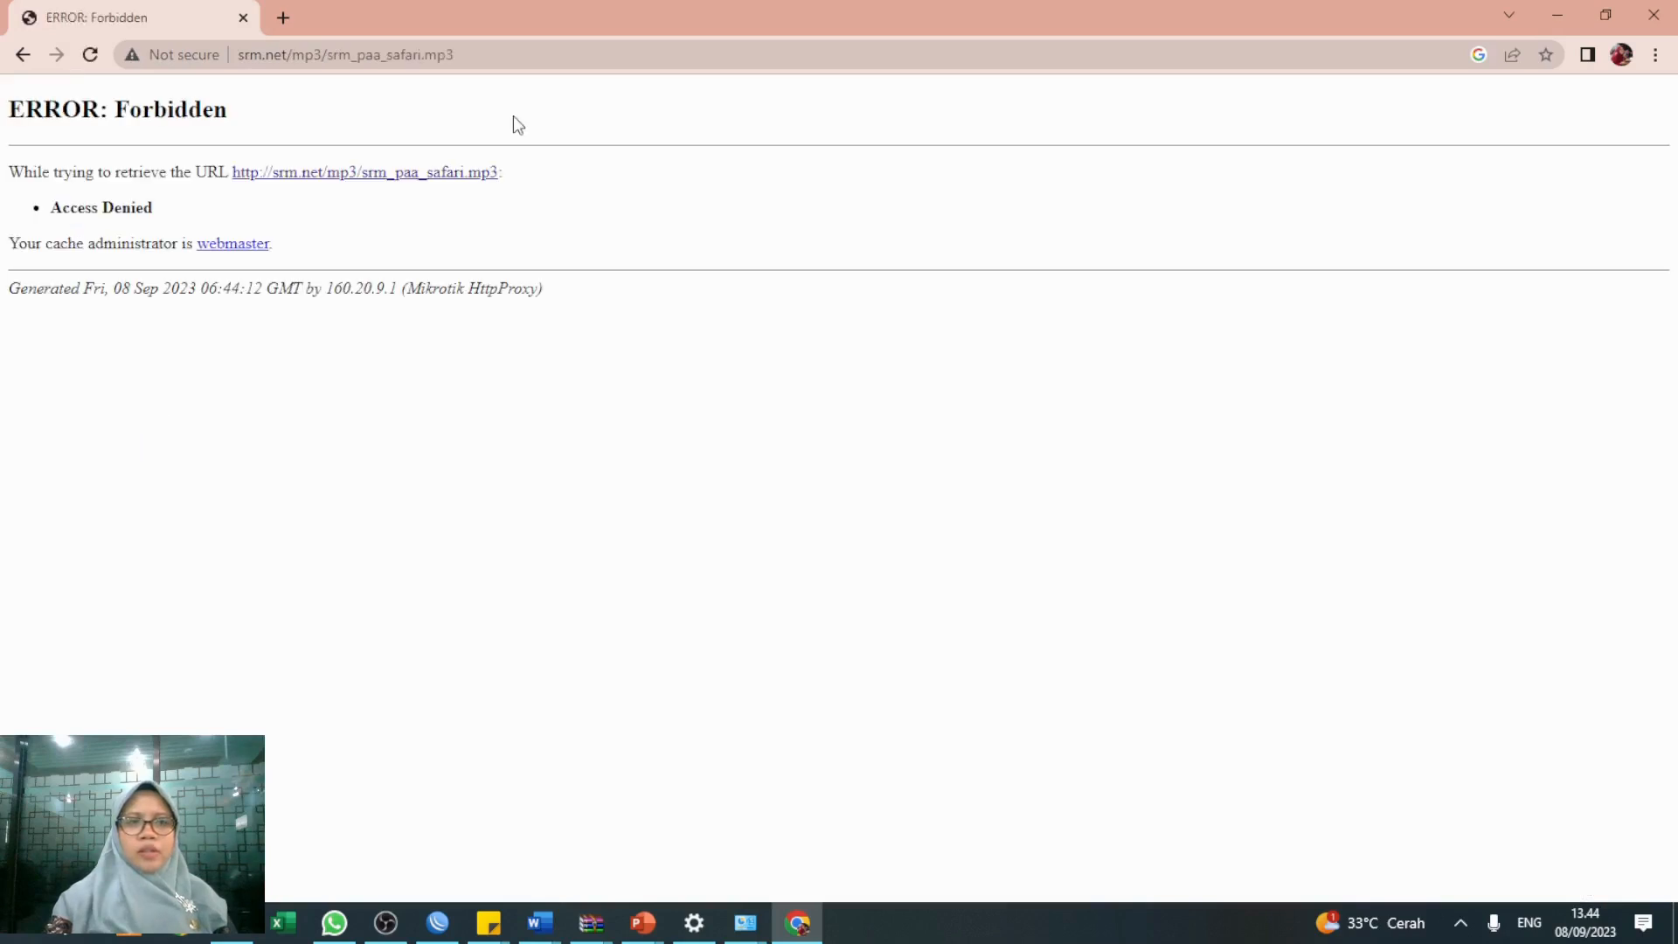
Reopen the PRAKTIKUMEKSTENSIFILE network properties to review the wireless connection's IP settings
{"action": "left_click", "coordinate": [1460, 923]}
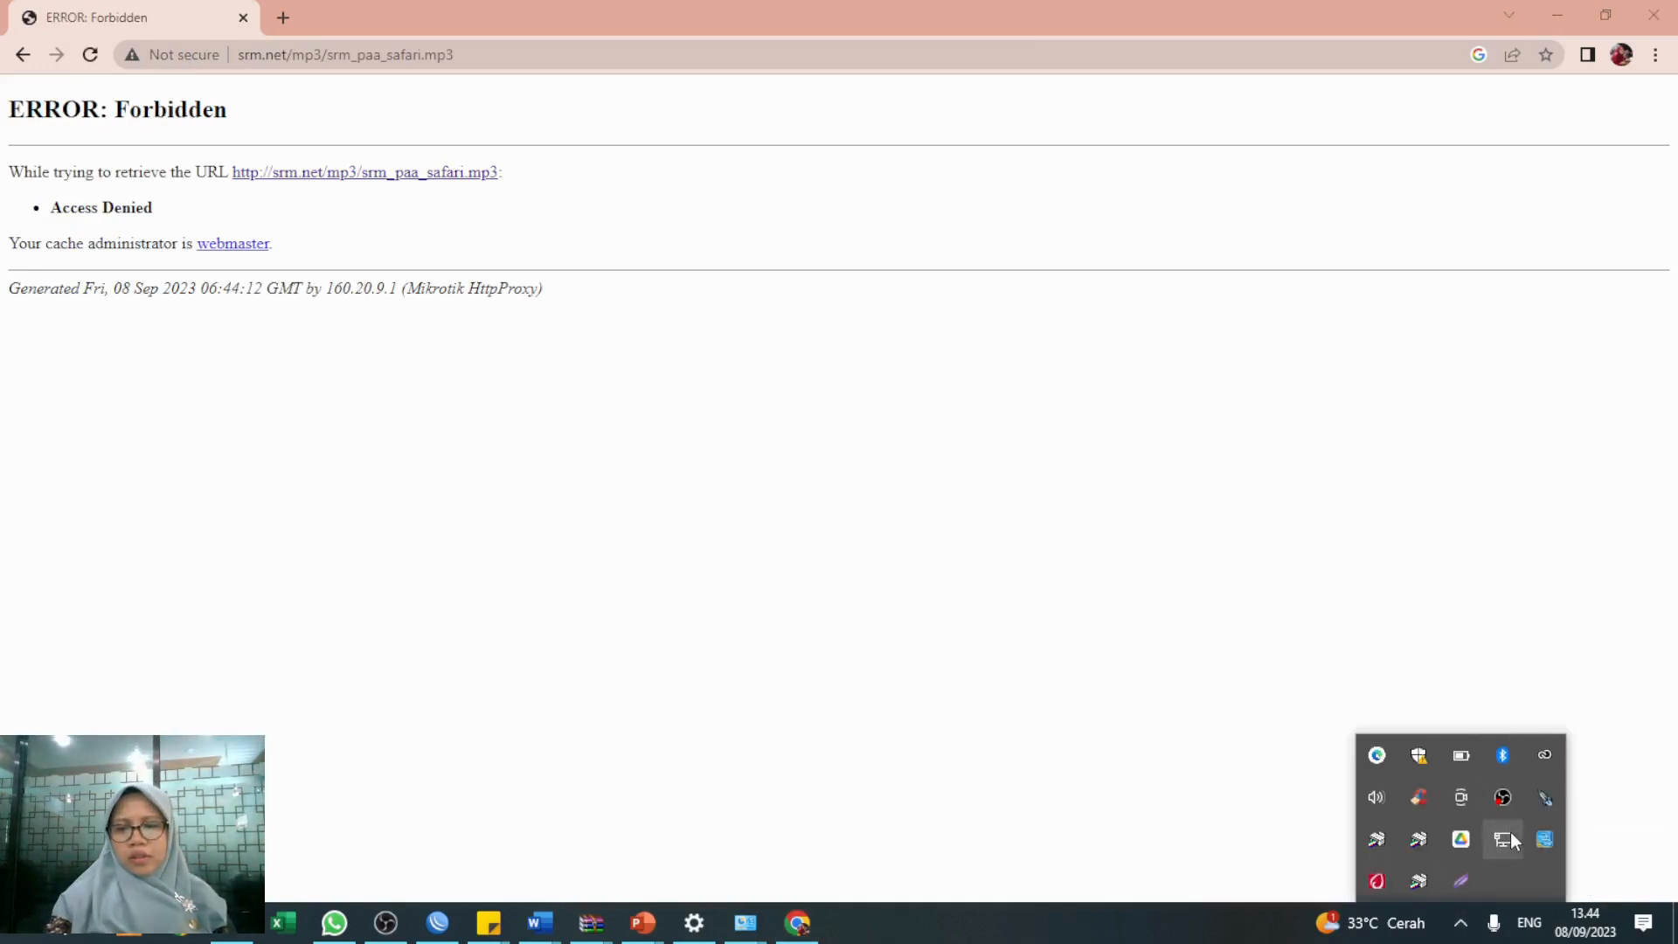
{"action": "left_click", "coordinate": [1504, 839]}
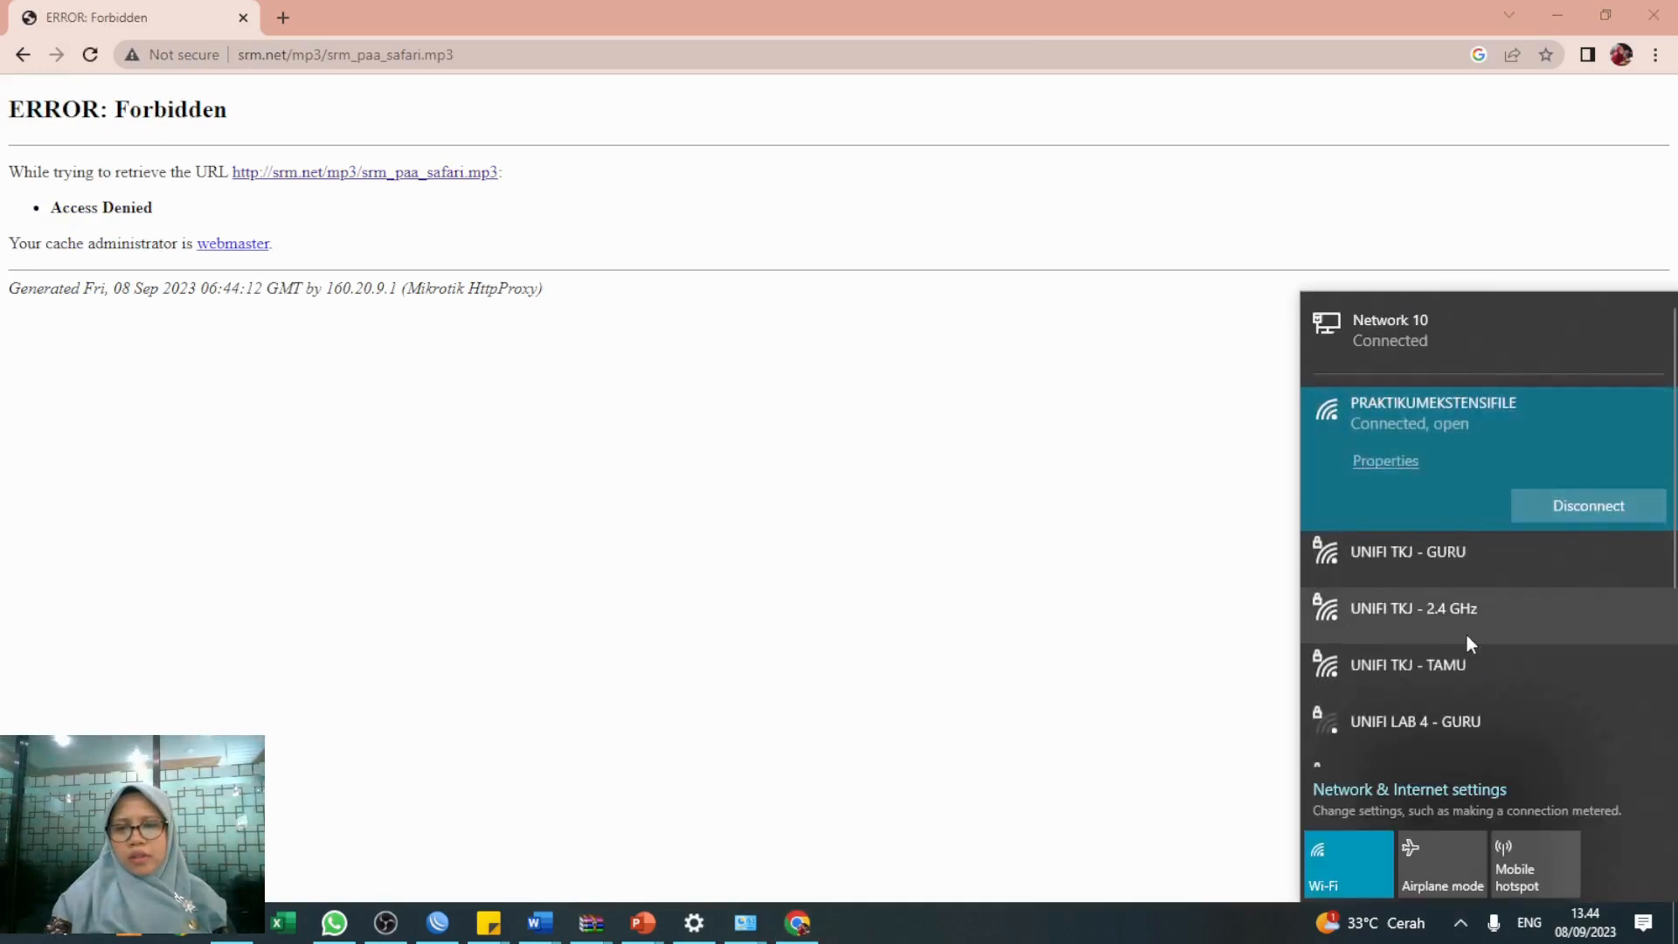
{"action": "left_click", "coordinate": [1397, 463]}
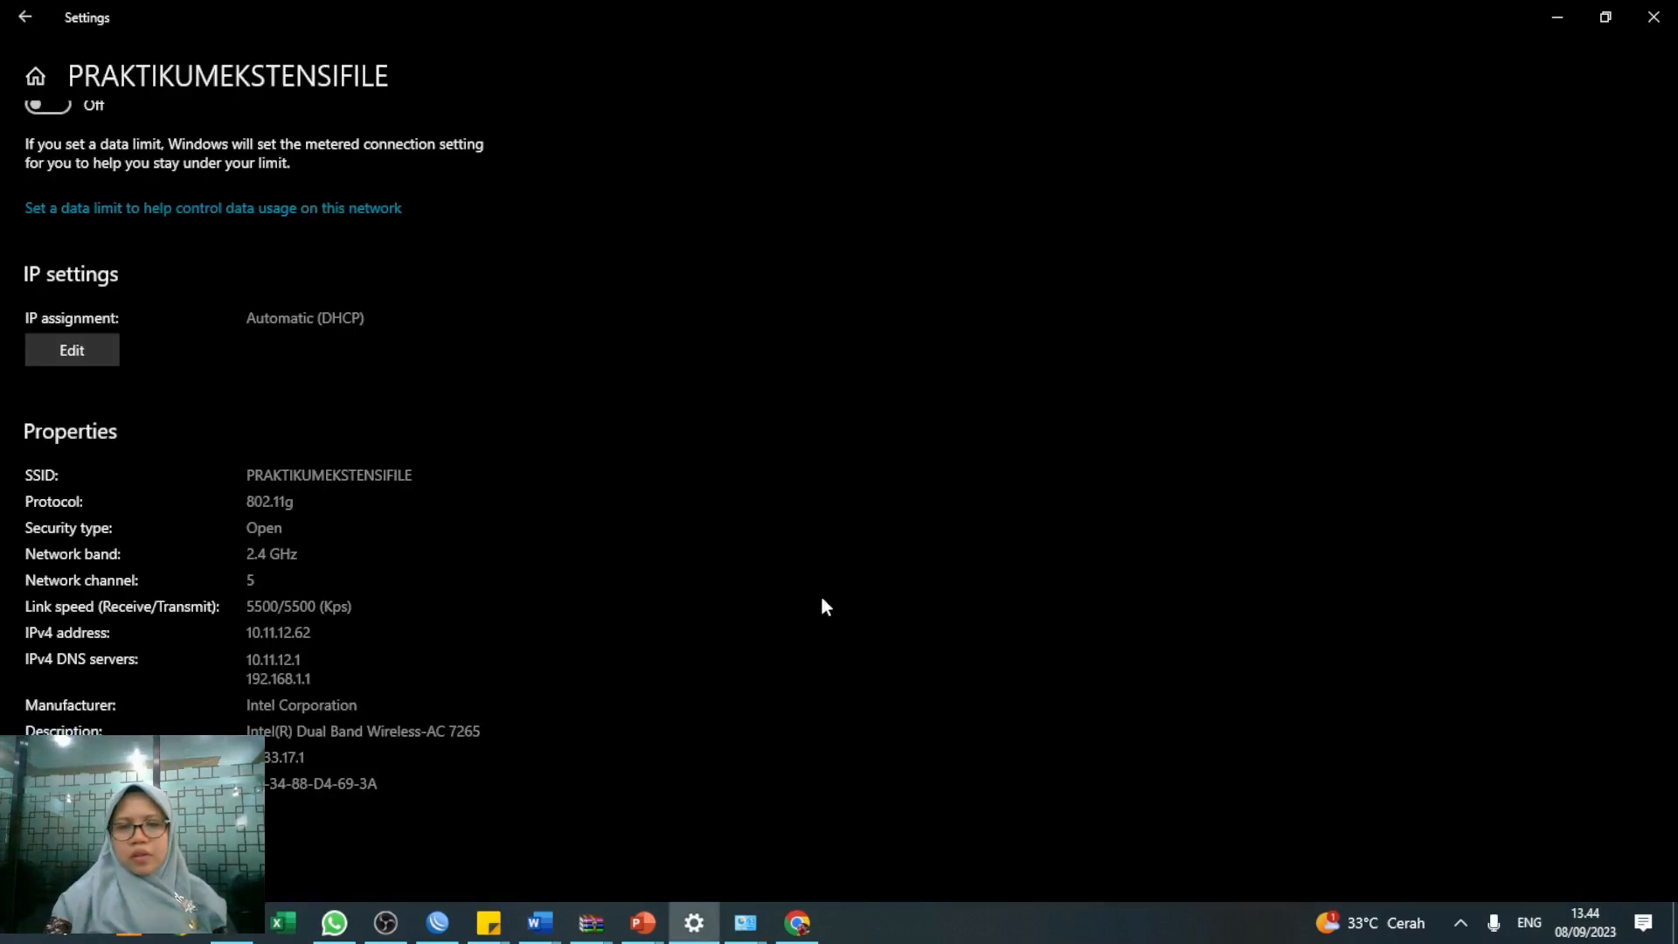
{"action": "mouse_move", "coordinate": [549, 930]}
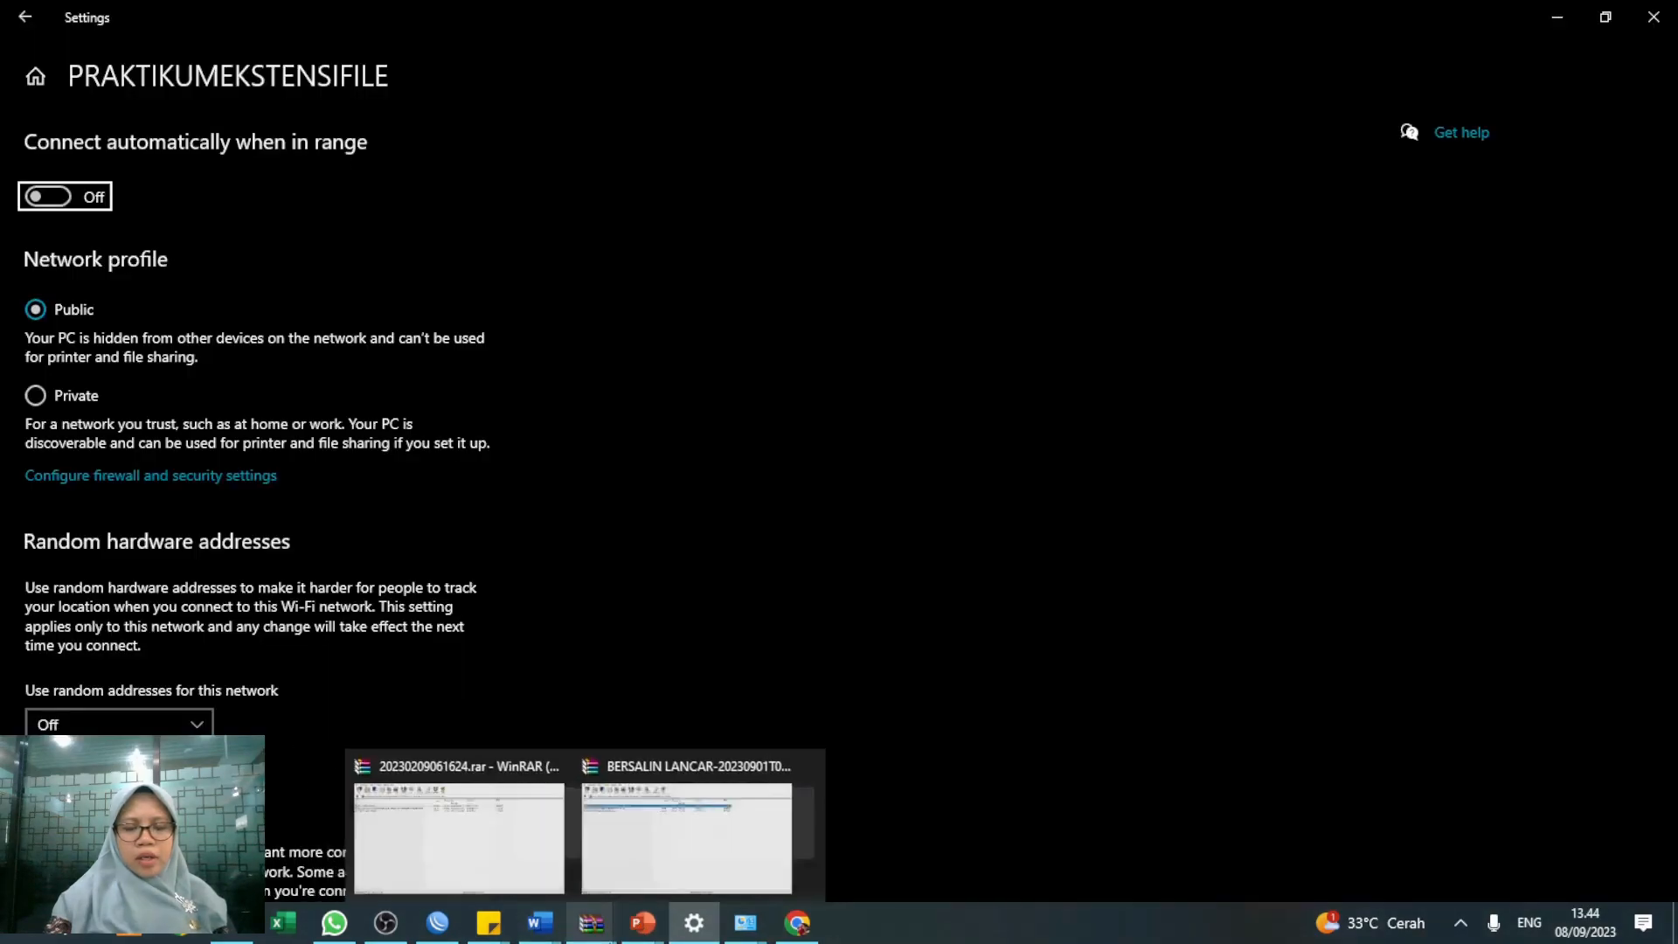
{"action": "left_click", "coordinate": [456, 830]}
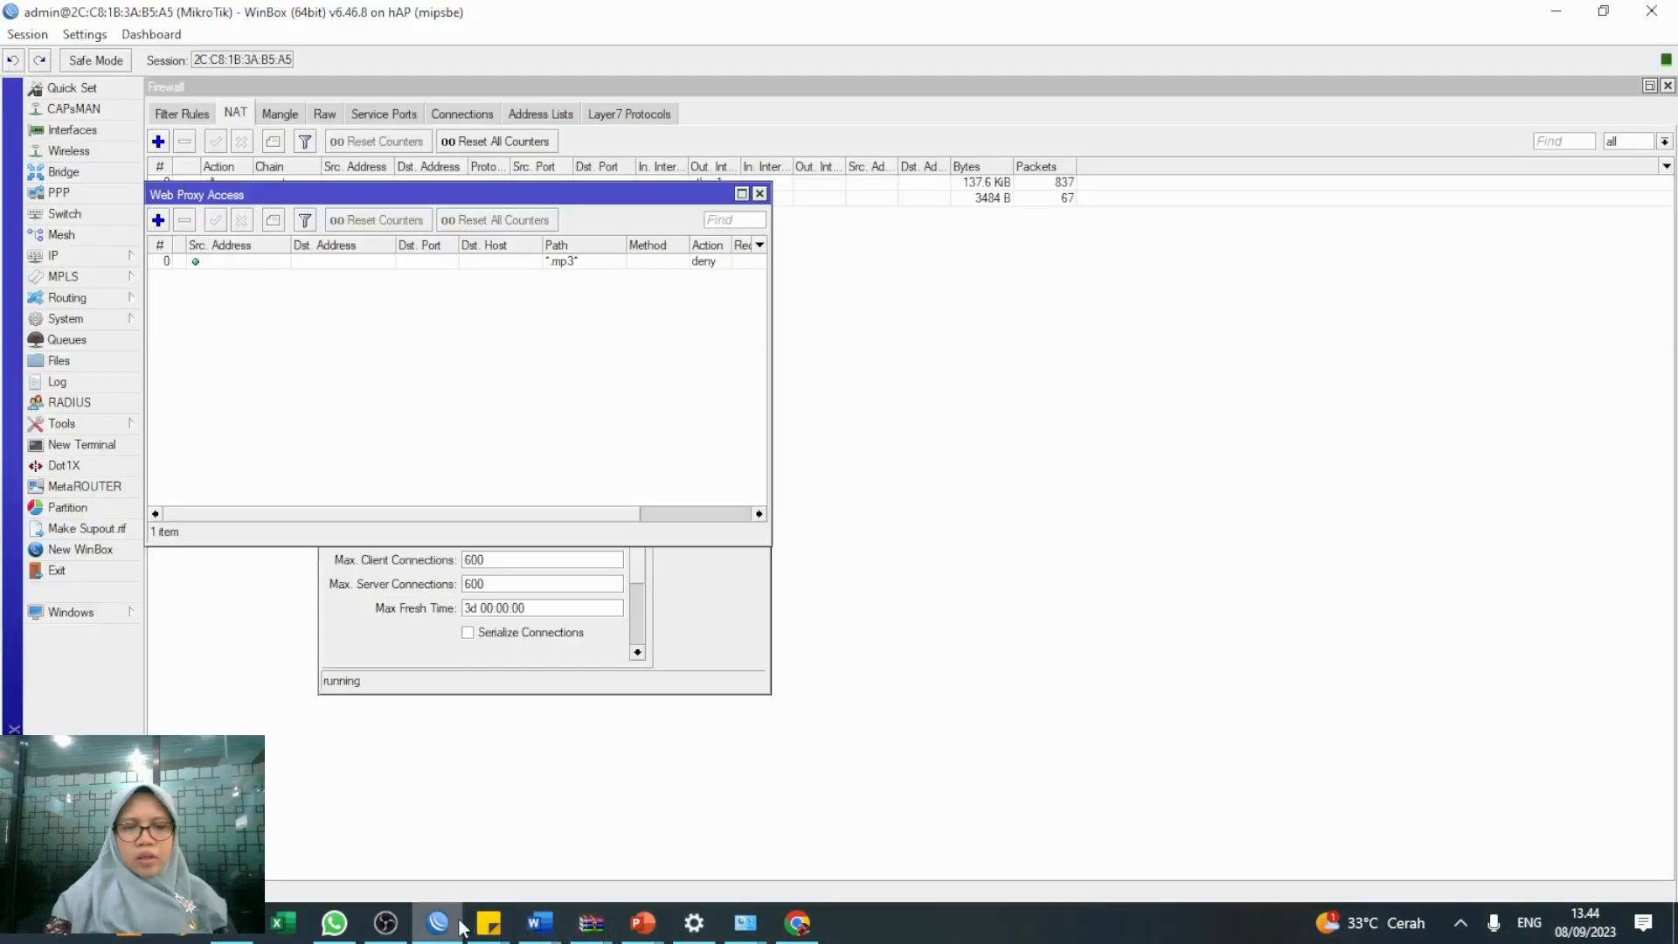
{"action": "left_click", "coordinate": [694, 922]}
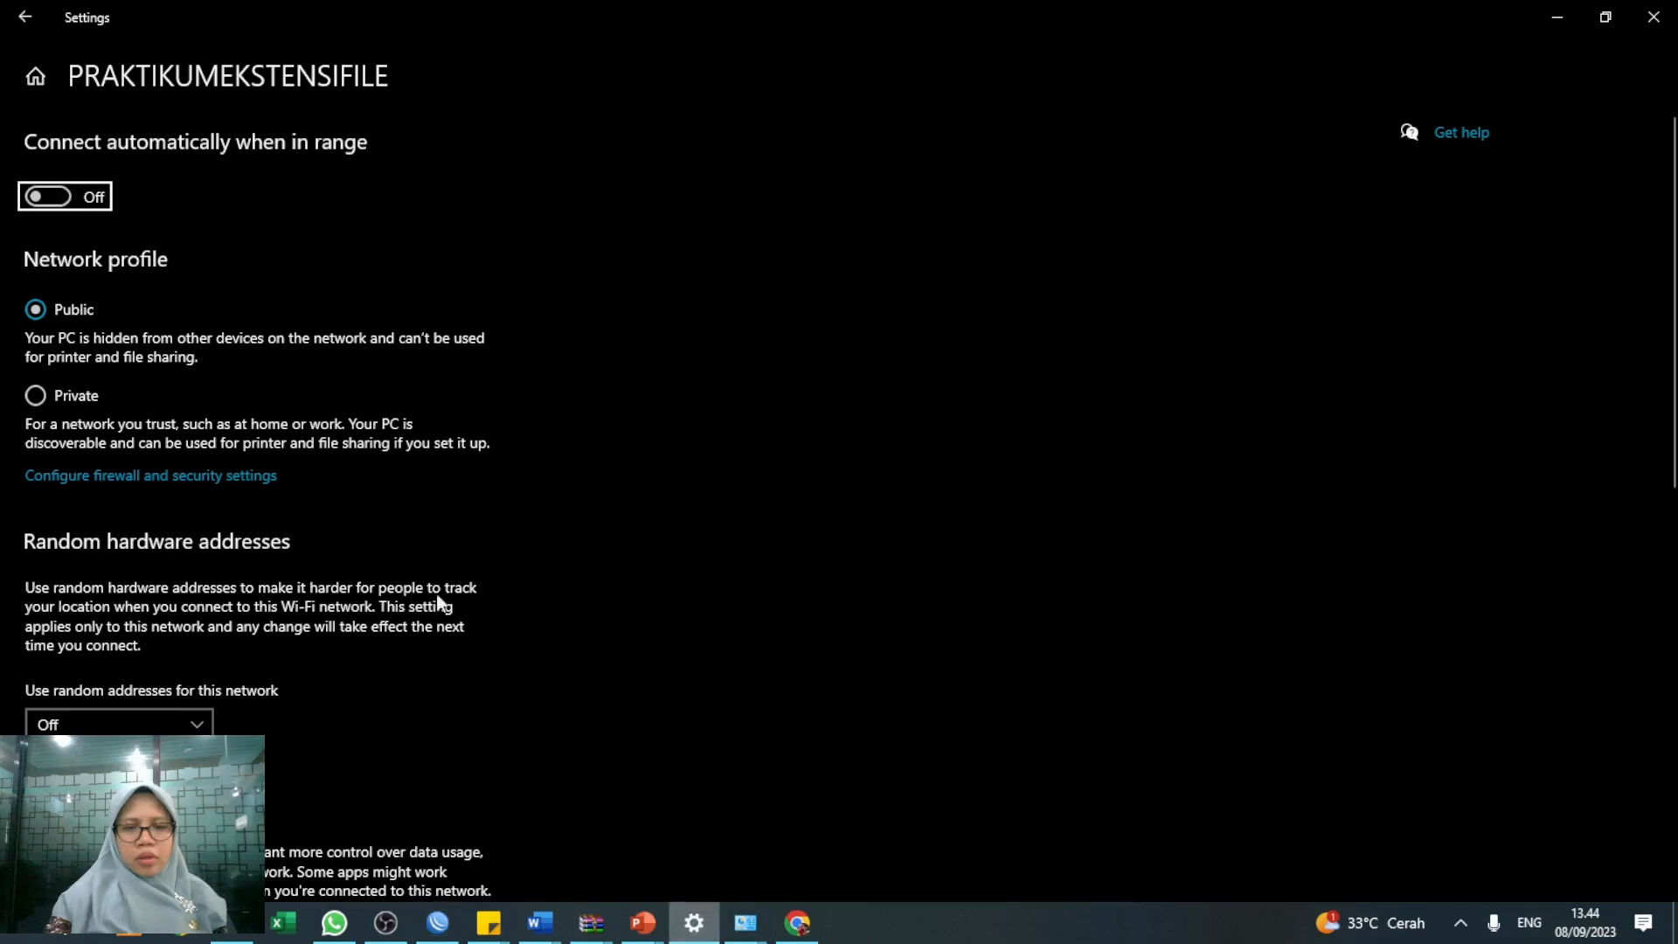
Disable the Ethernet 2 network adapter and view the connection details of the Wi-Fi 3 adapter
{"action": "left_click", "coordinate": [48, 80]}
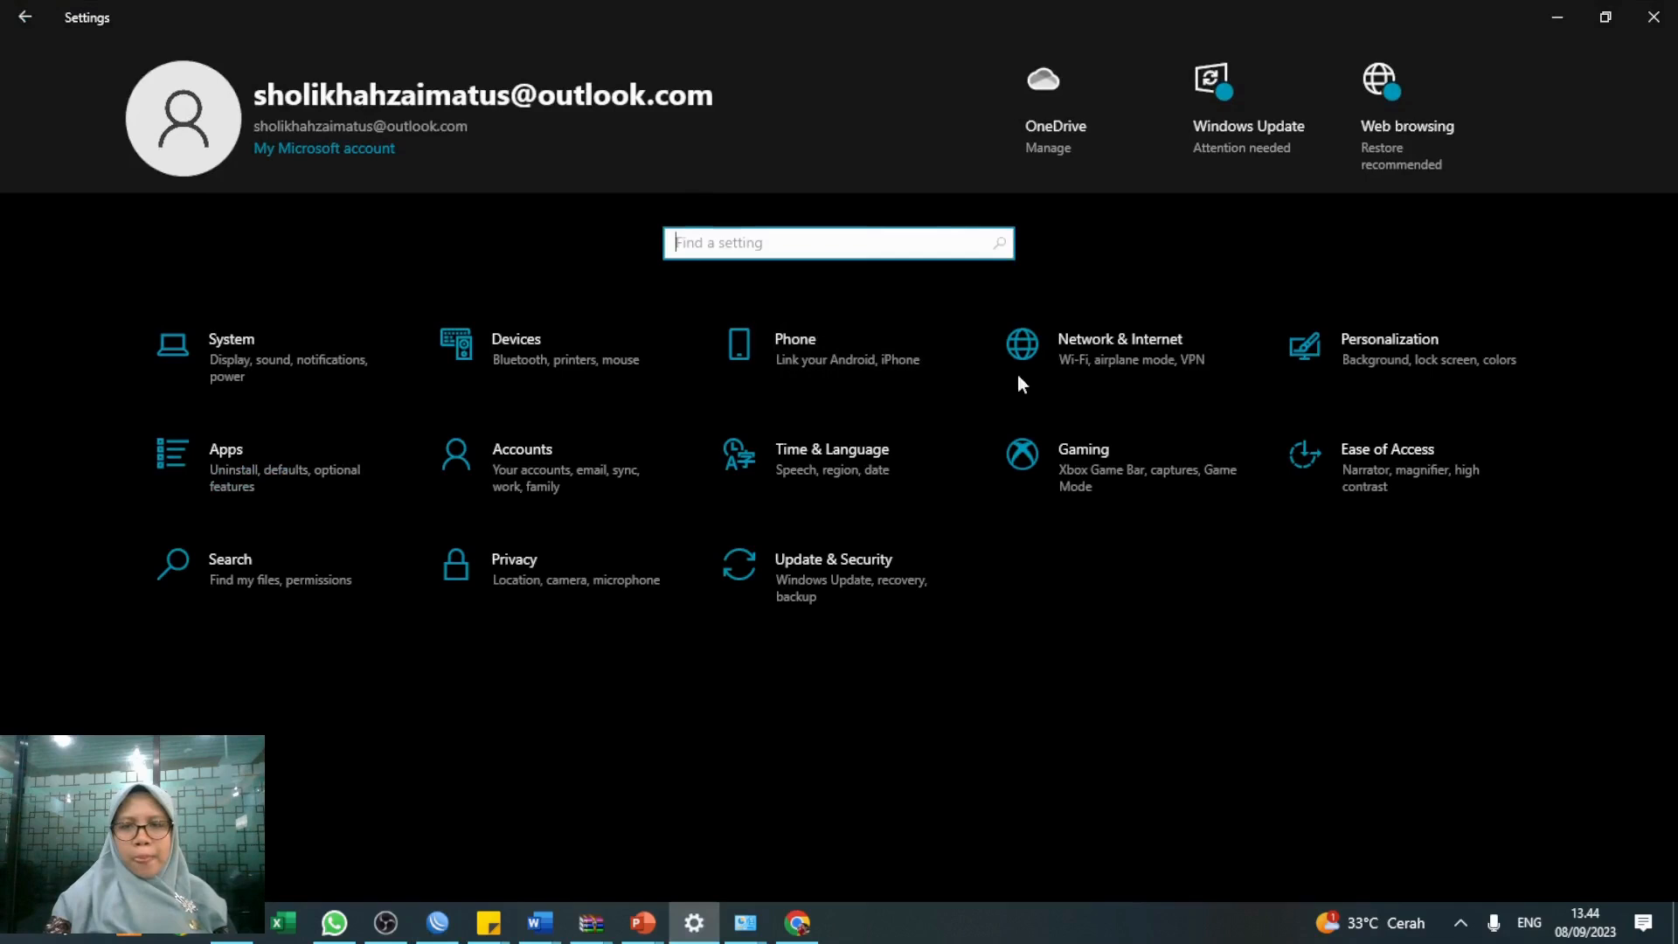
{"action": "left_click", "coordinate": [1067, 372]}
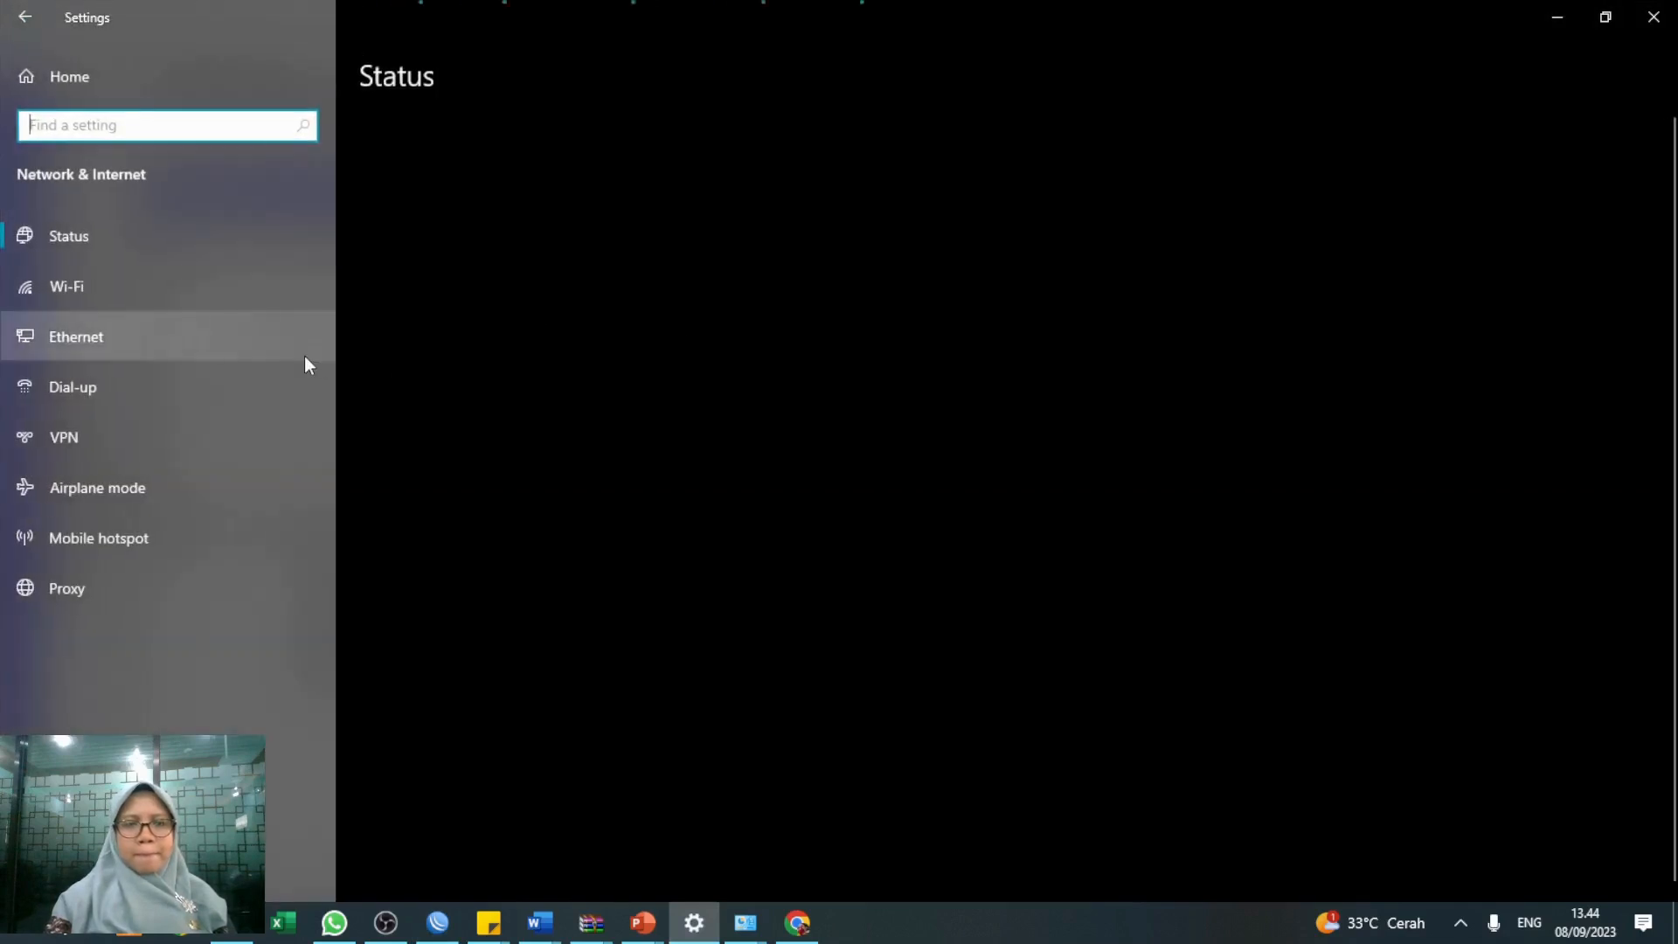
{"action": "left_click", "coordinate": [198, 350]}
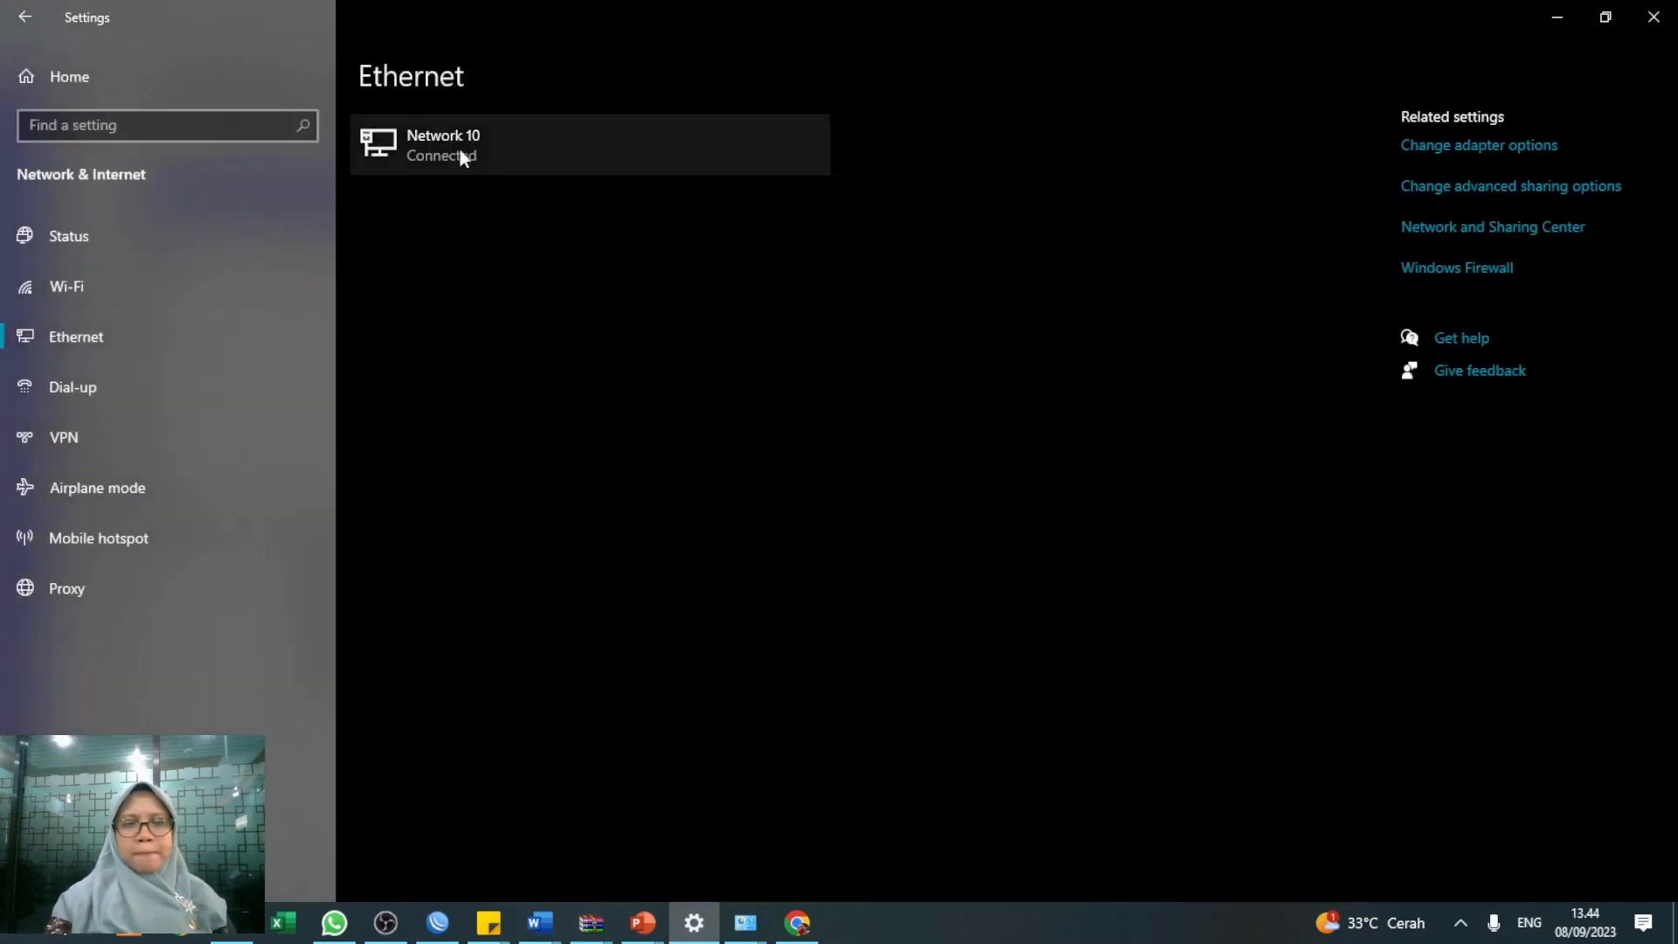
{"action": "left_click", "coordinate": [1471, 146]}
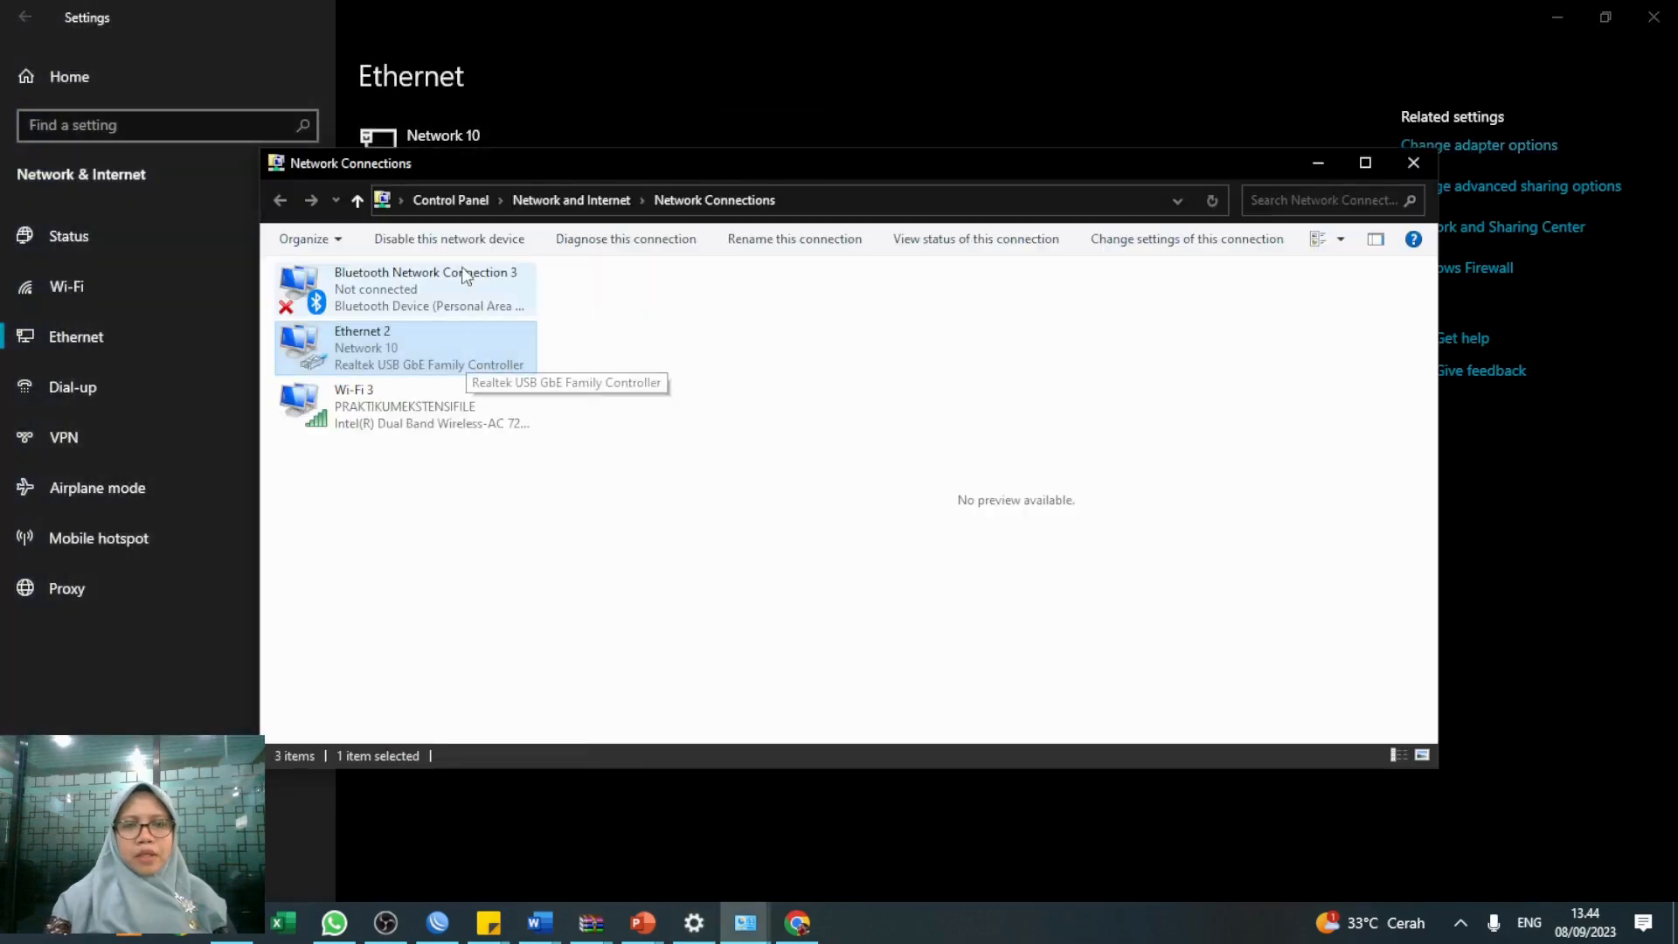
{"action": "left_click", "coordinate": [466, 237]}
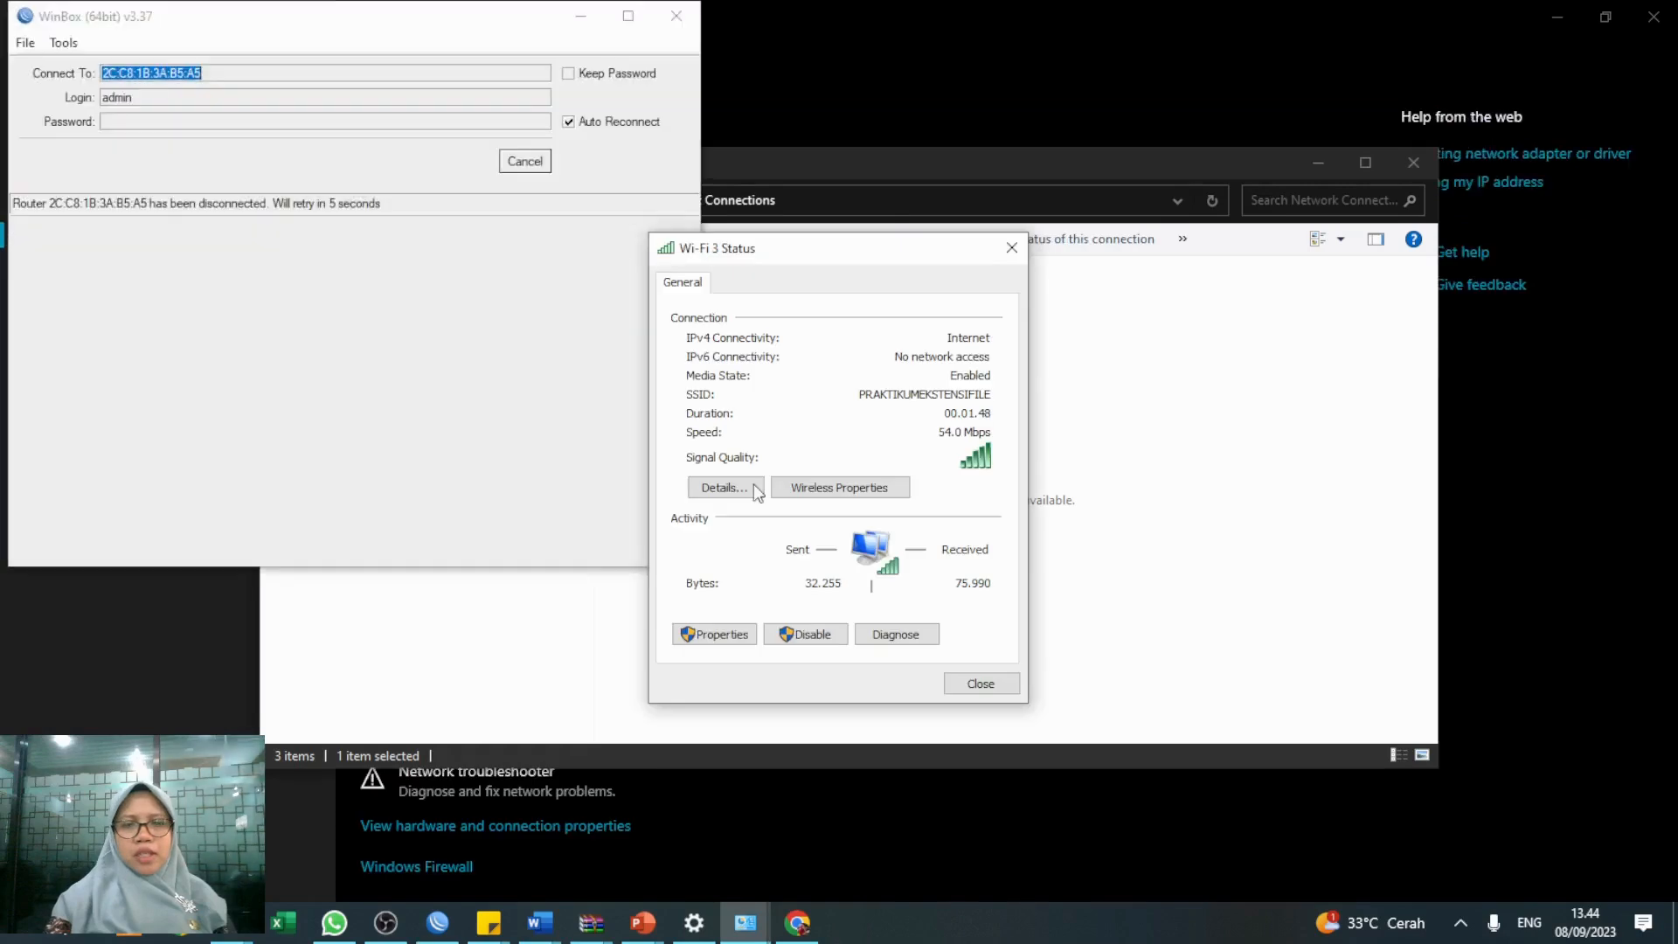
{"action": "left_click", "coordinate": [757, 492]}
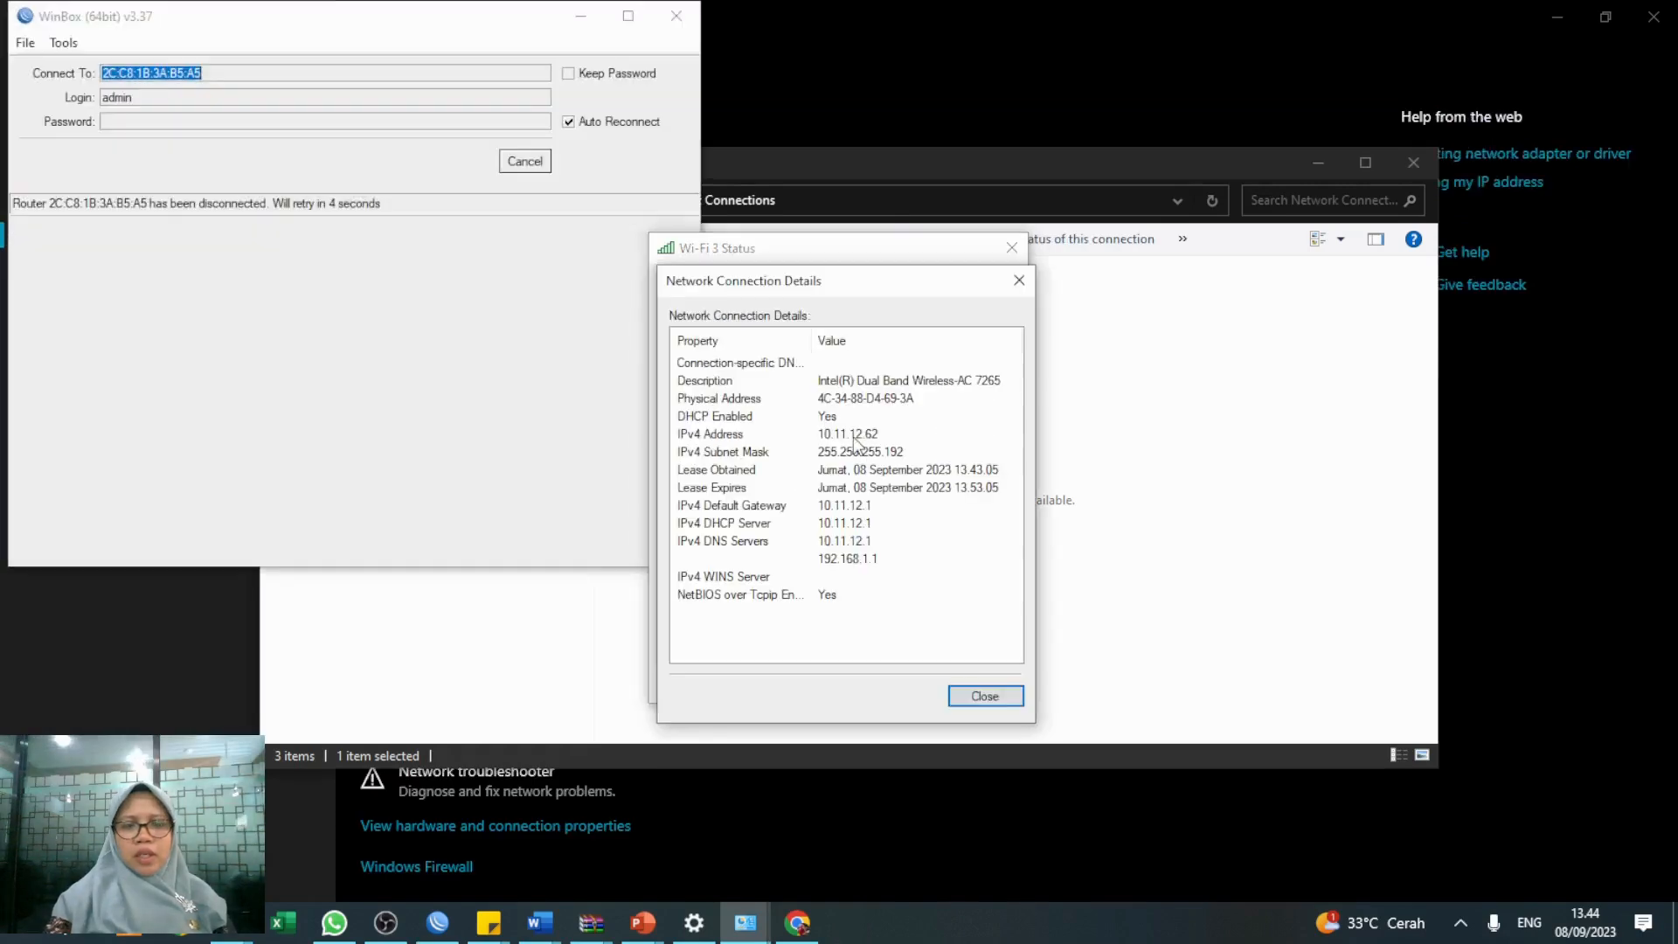
{"action": "left_click", "coordinate": [579, 16]}
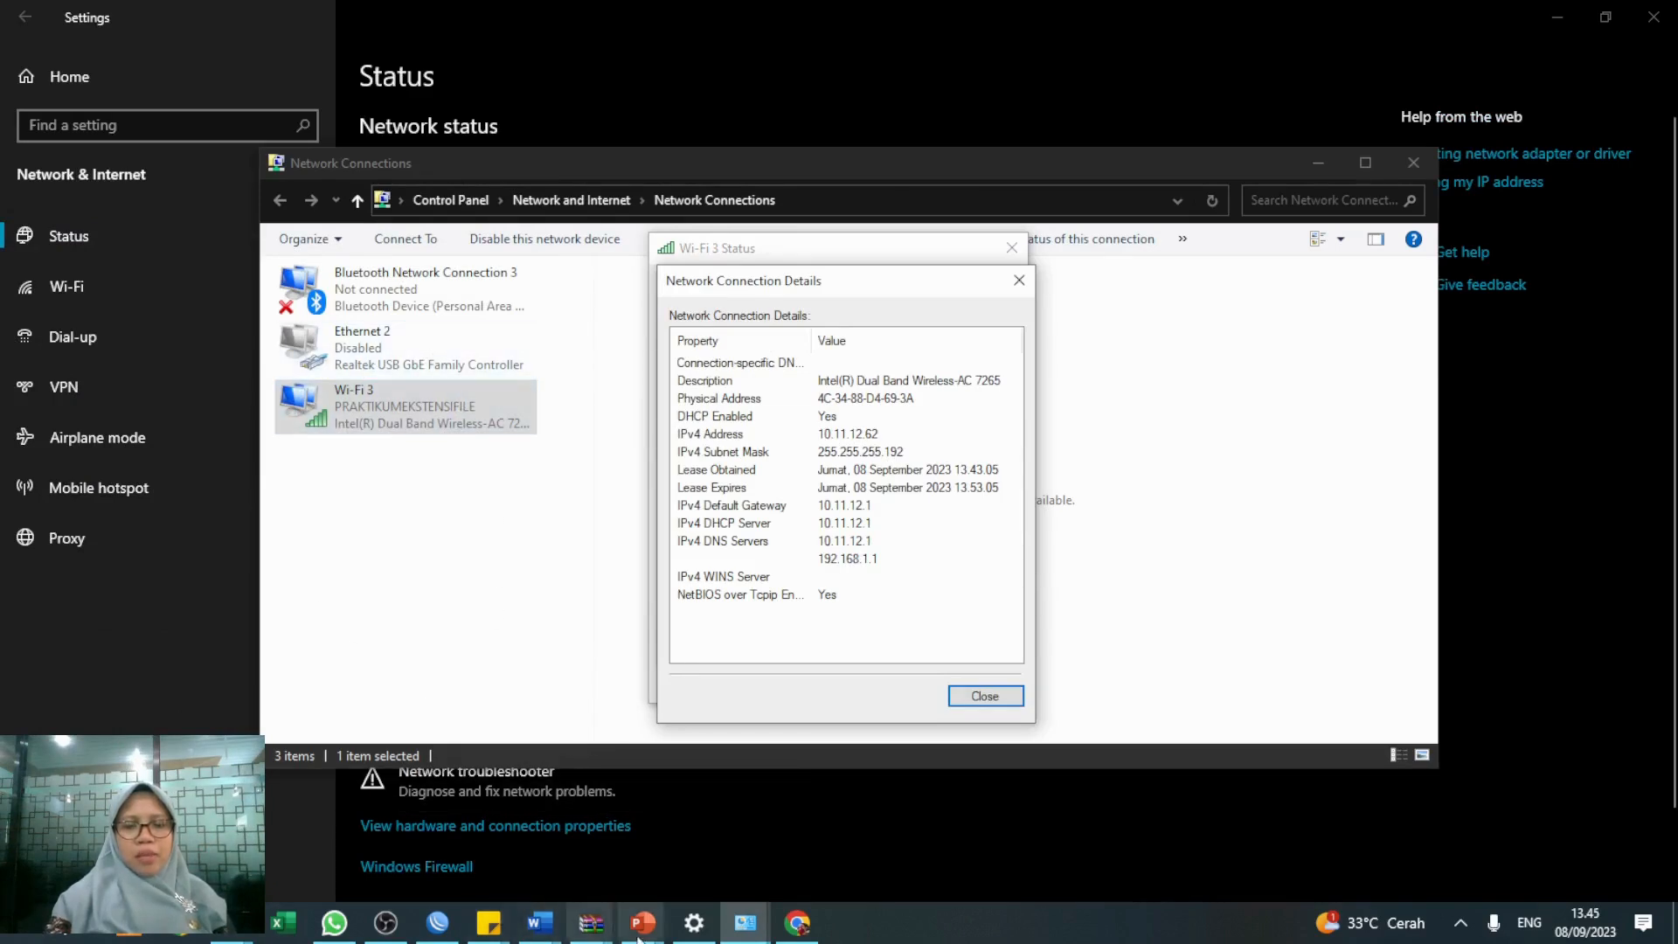
Switch to Chrome, search for "index mp3", and test playing 160817-LanimaLotta-Un Populu.mp3 from the aveclagare.org index
{"action": "left_click", "coordinate": [797, 923]}
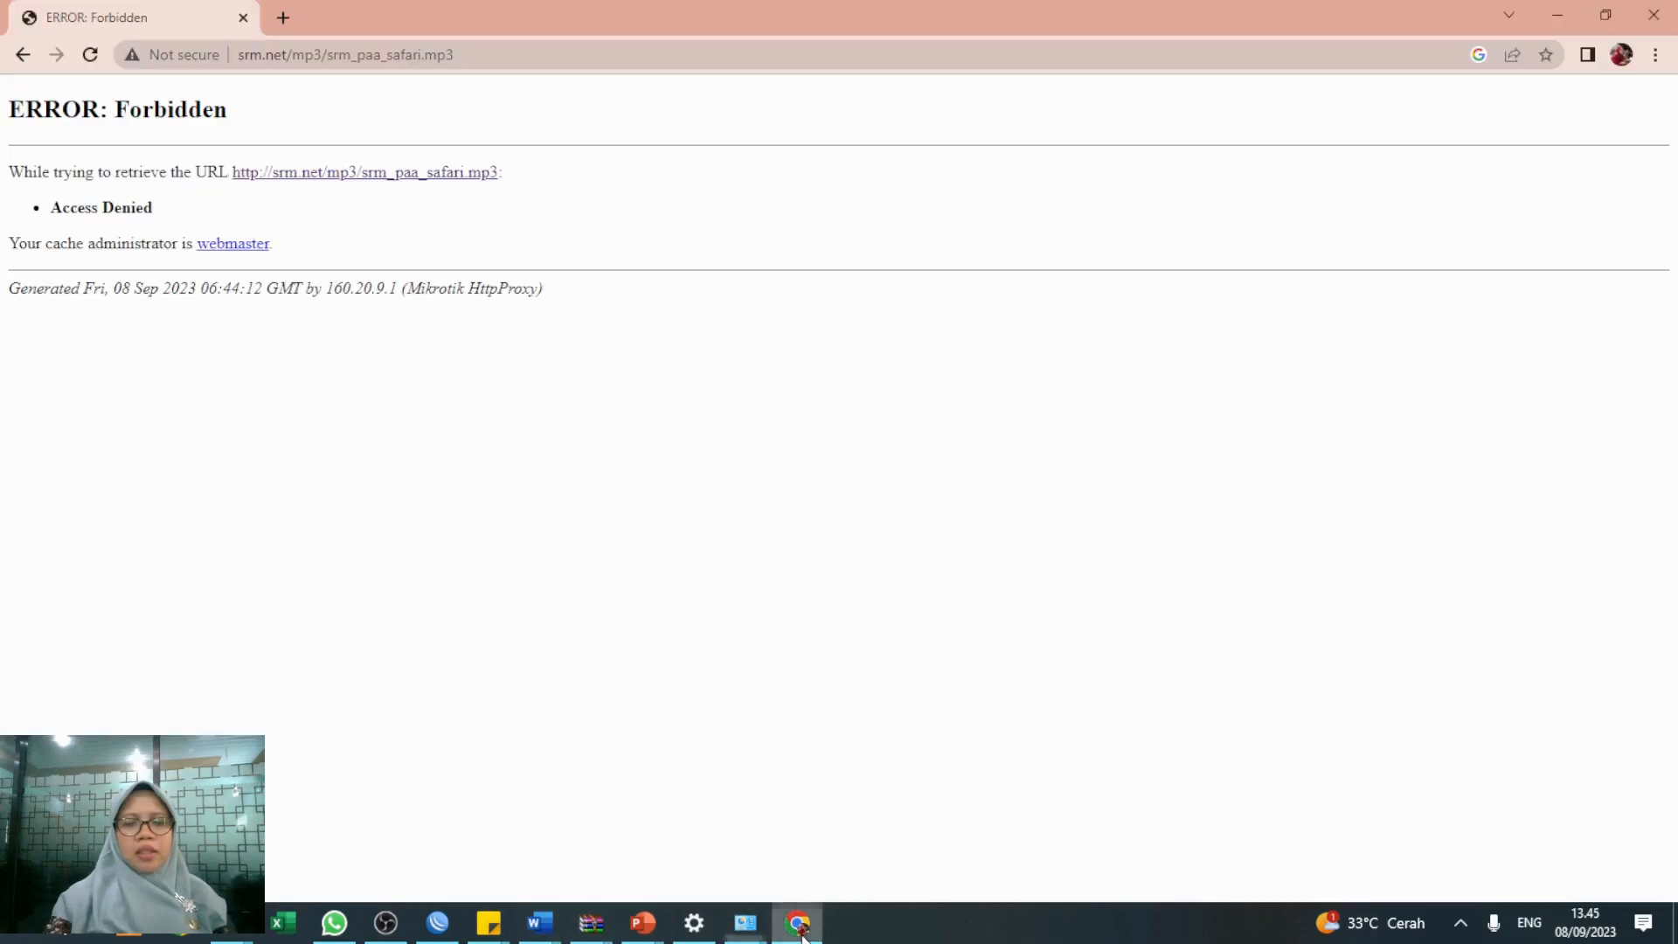
{"action": "left_click", "coordinate": [283, 56]}
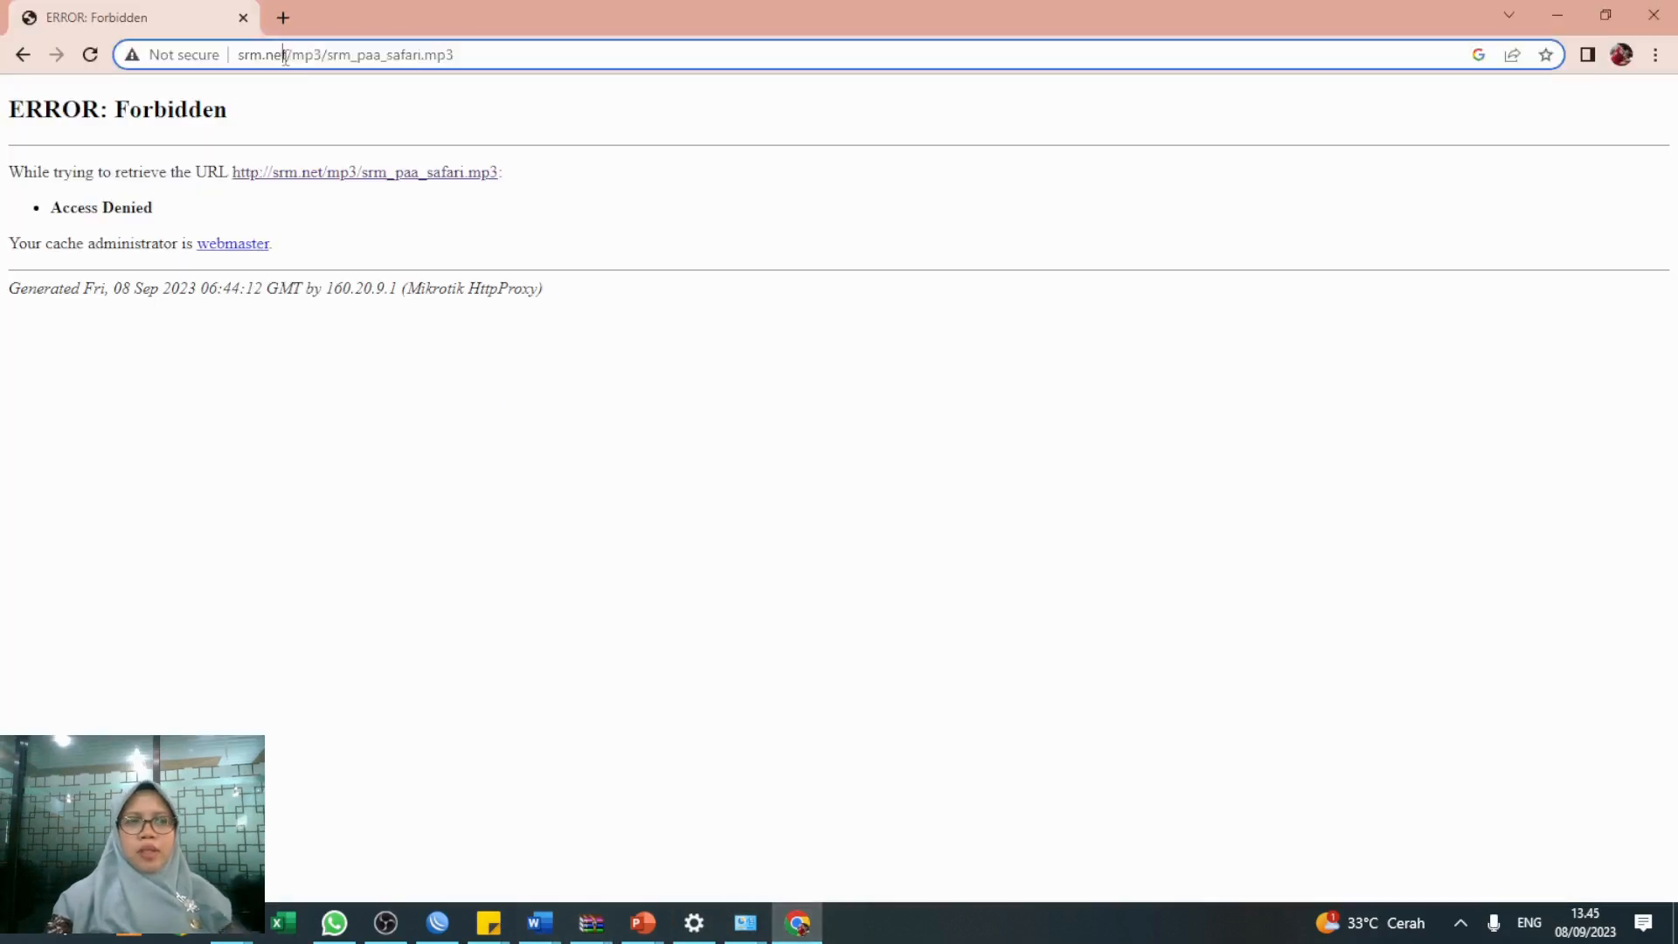
{"action": "type", "text": "inde"}
{"action": "key", "text": "Return"}
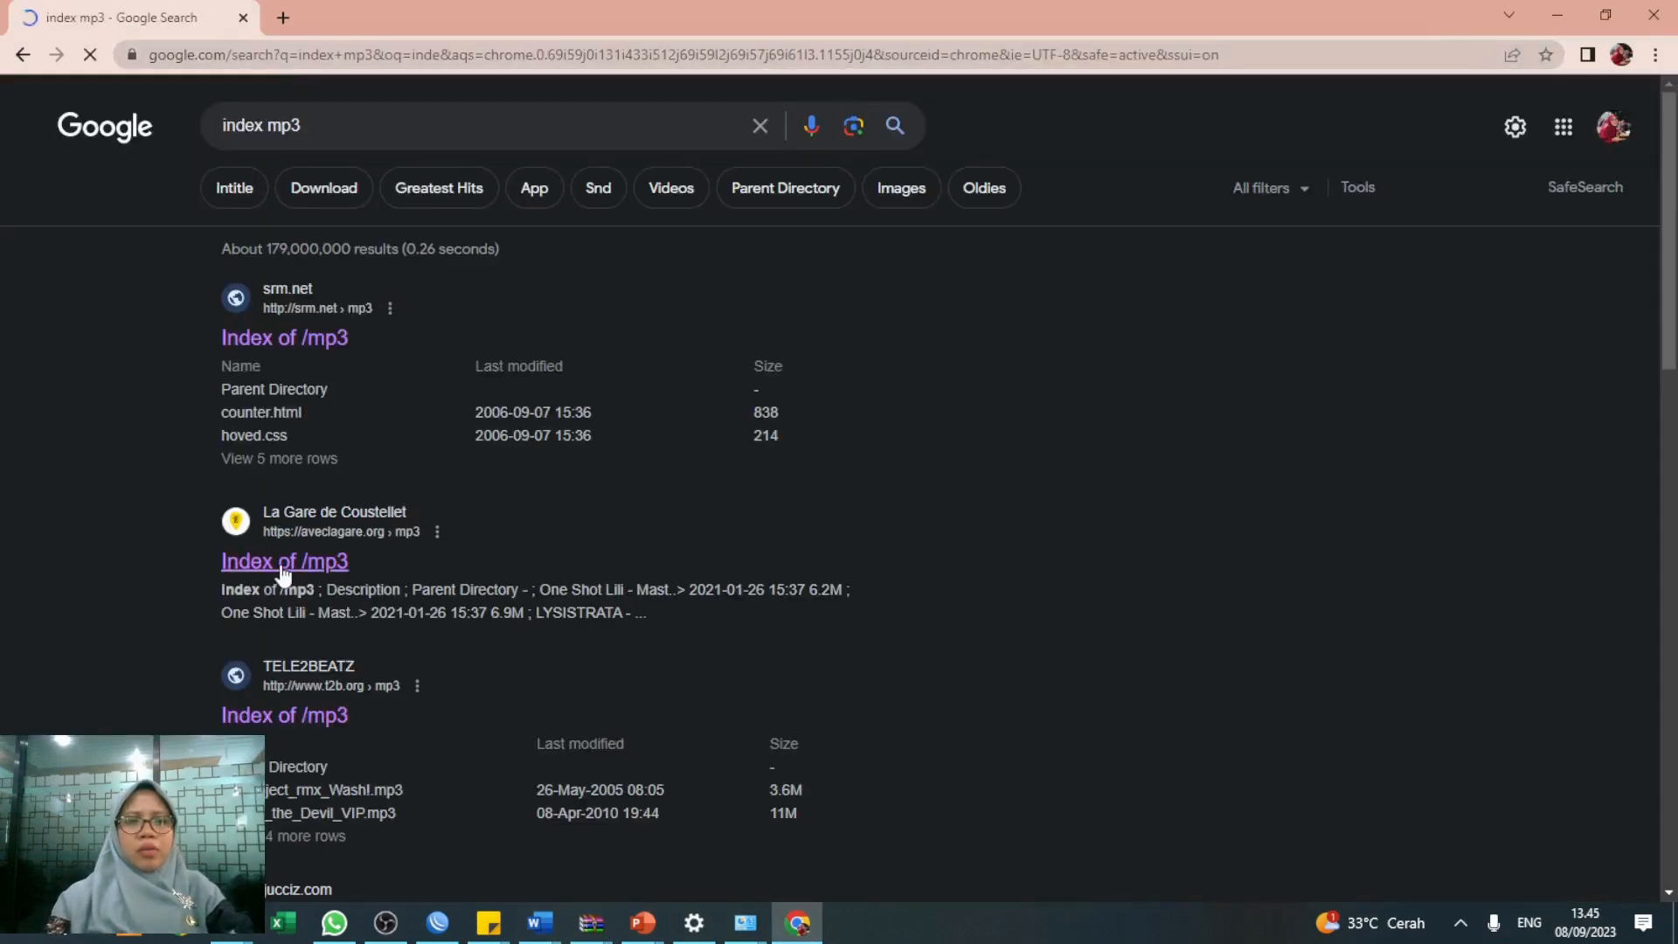
{"action": "left_click", "coordinate": [283, 566]}
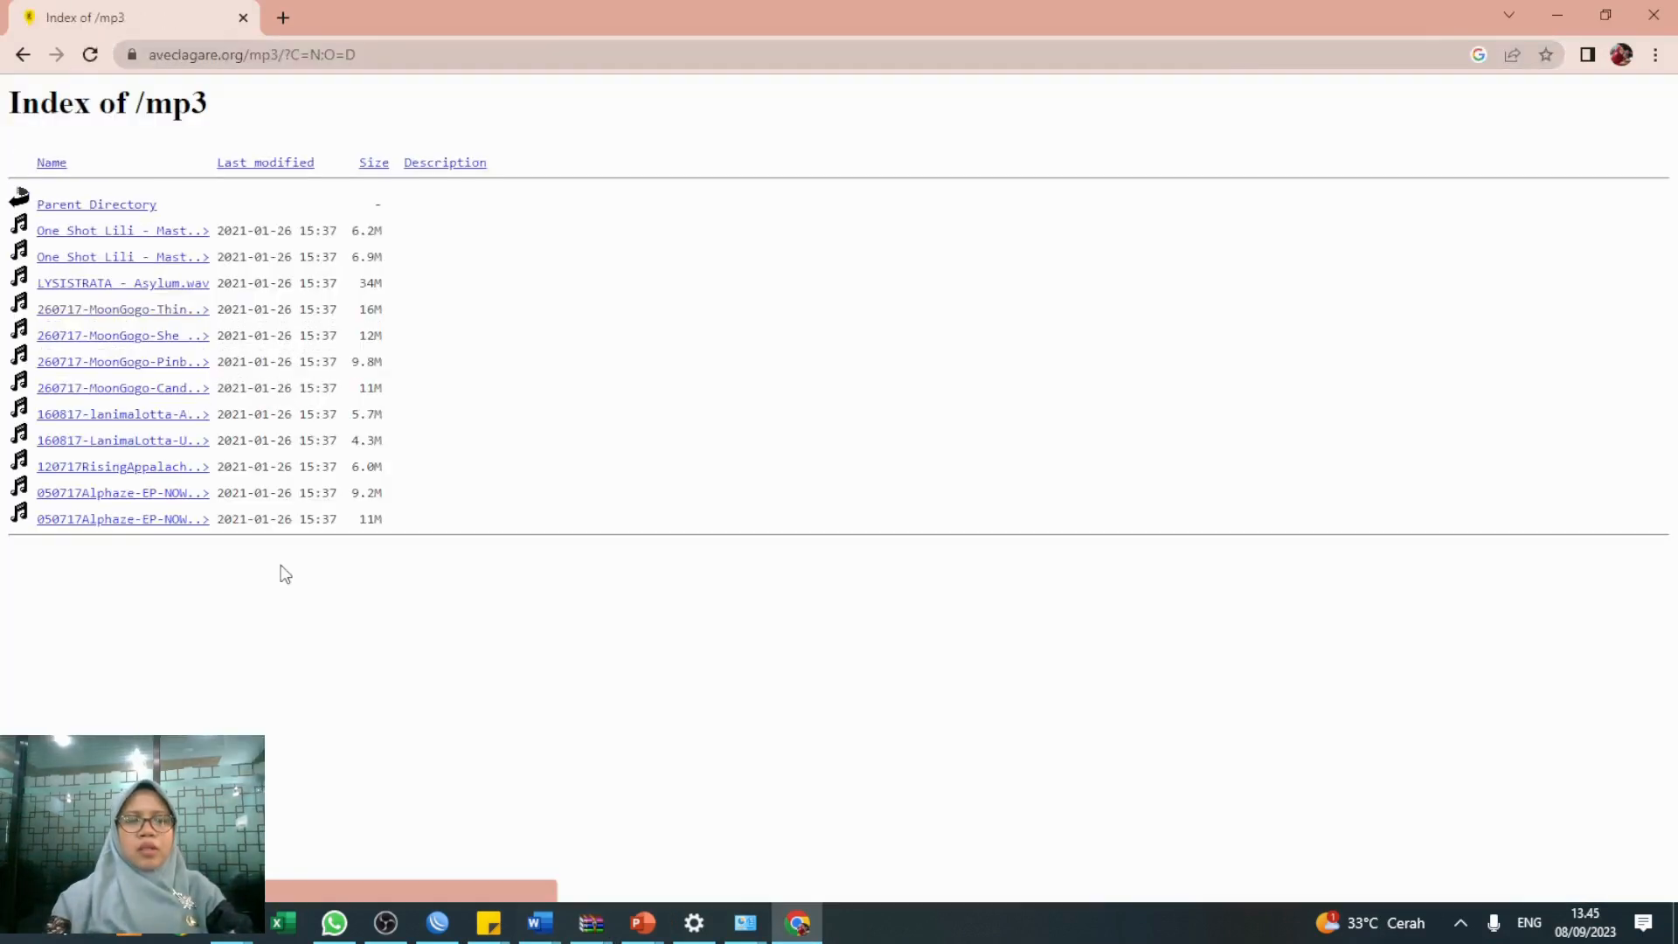
{"action": "left_click", "coordinate": [157, 444]}
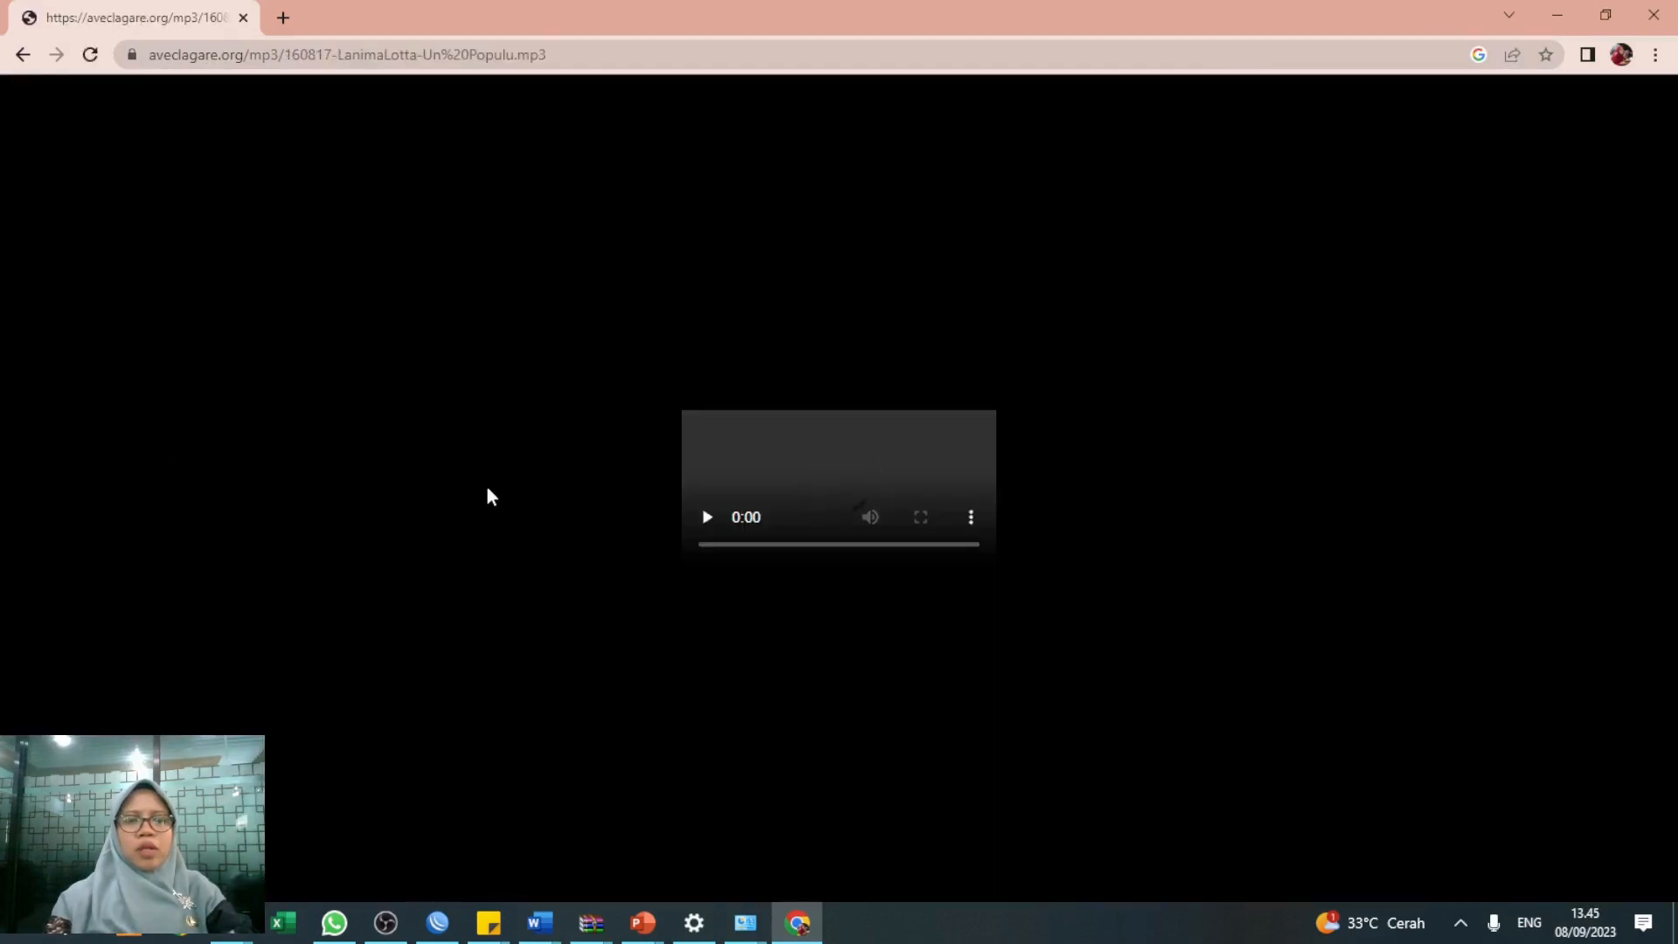
{"action": "left_click", "coordinate": [703, 520]}
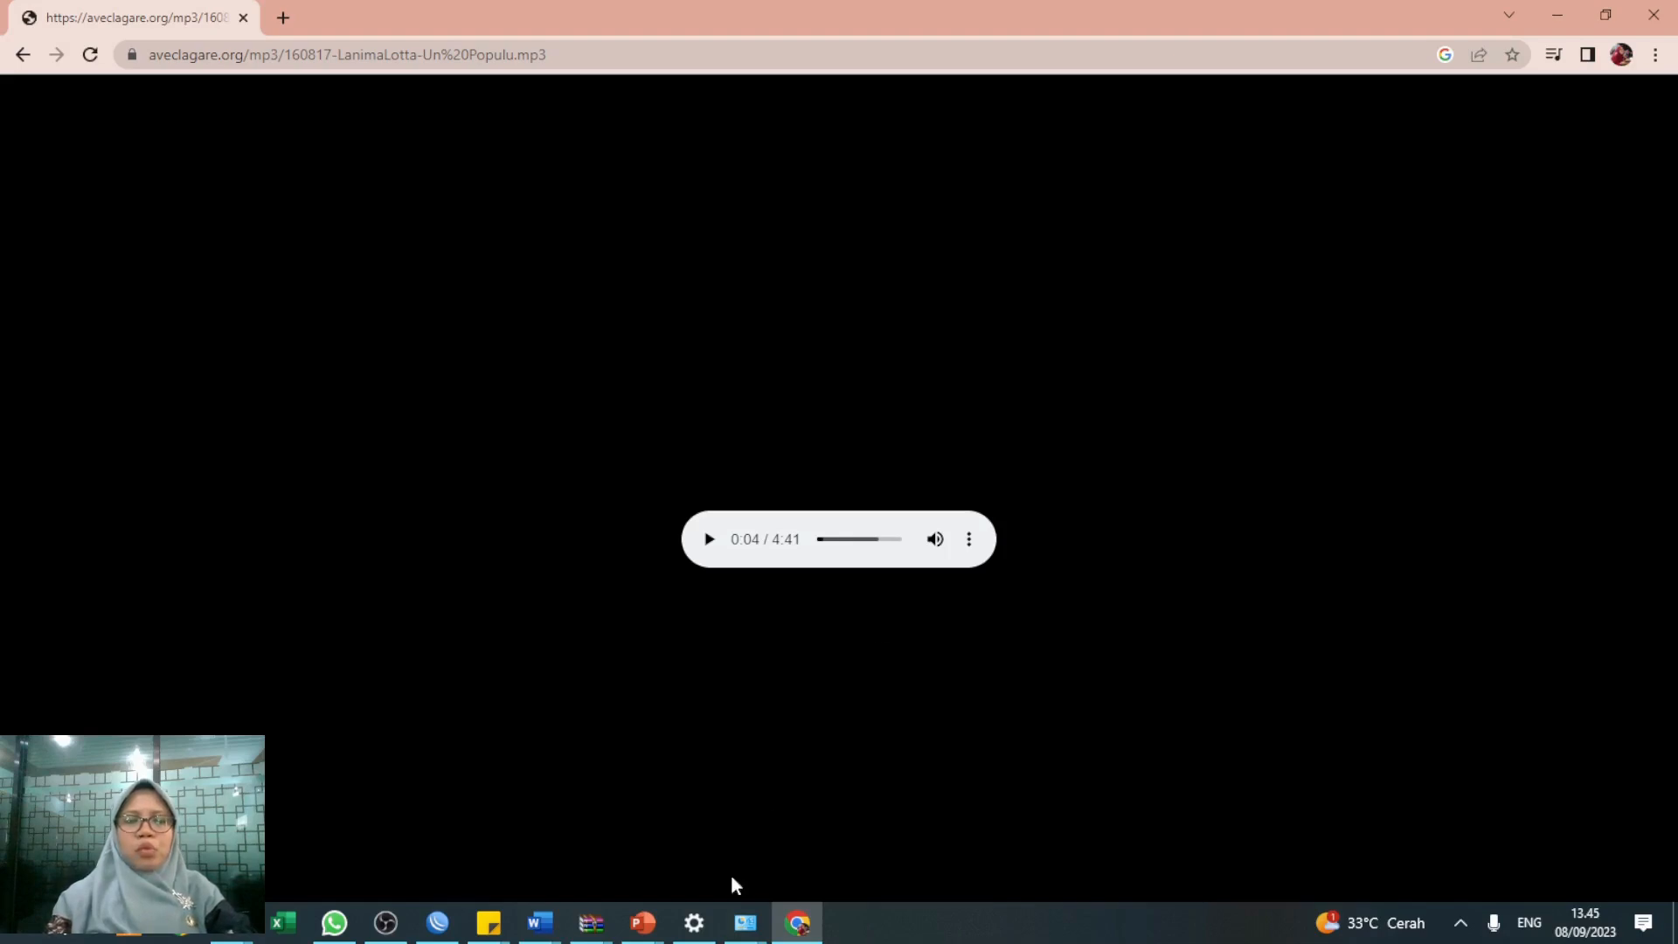
Switch back to Settings and open the list of network adapters
{"action": "left_click", "coordinate": [694, 923]}
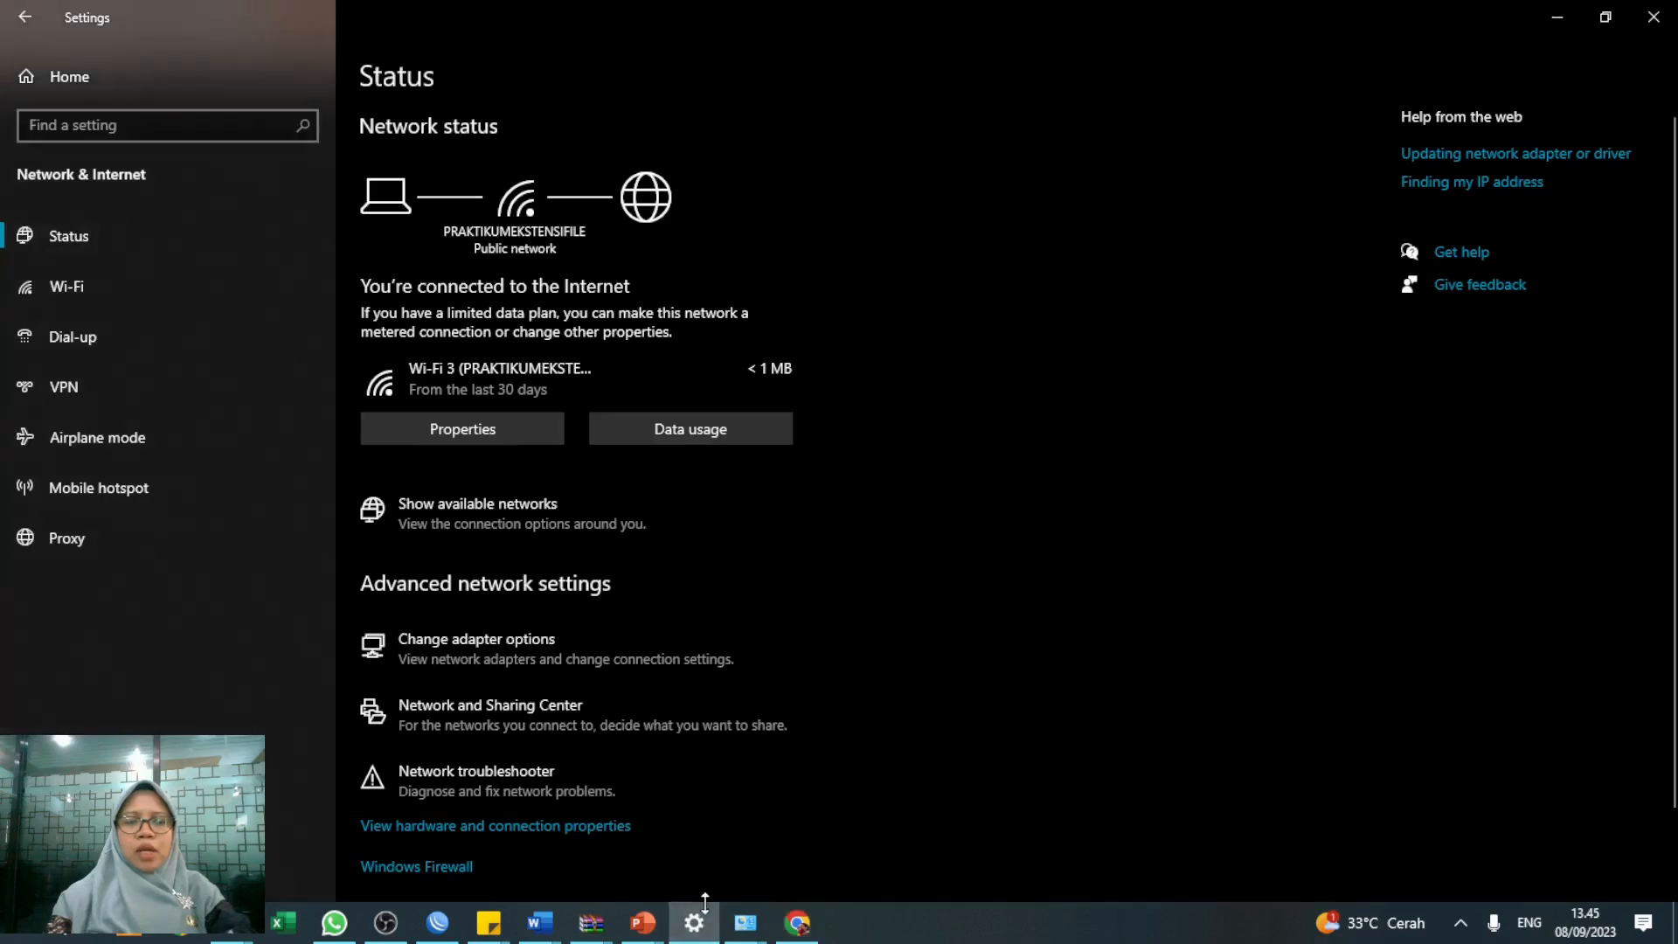
{"action": "left_click", "coordinate": [512, 638]}
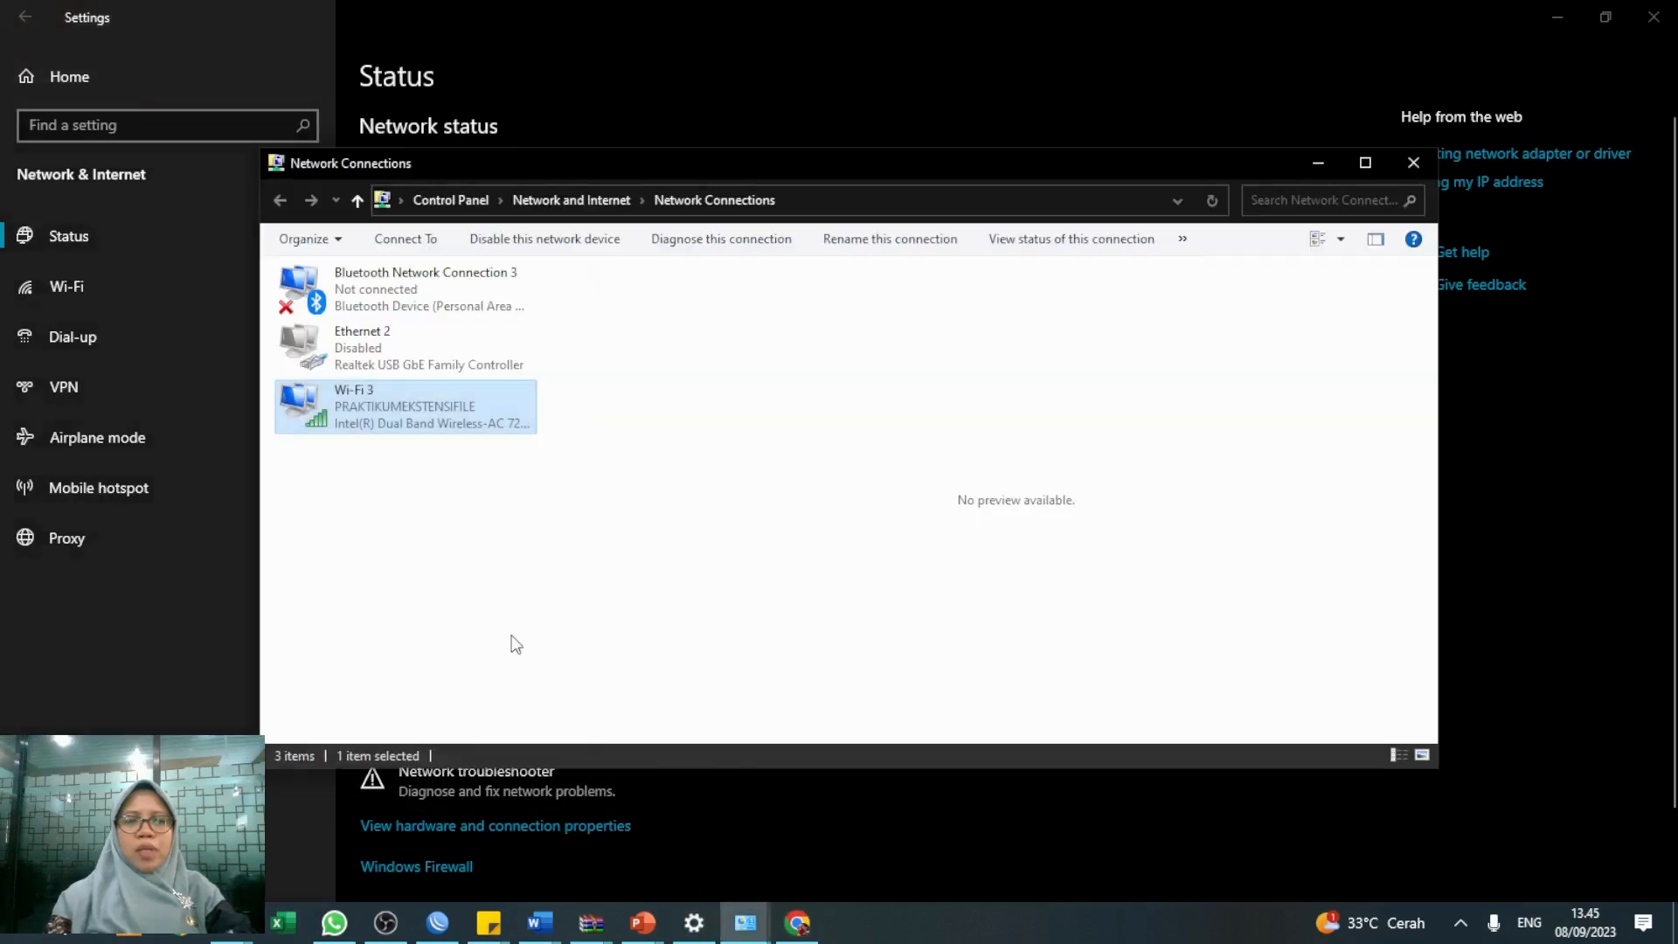